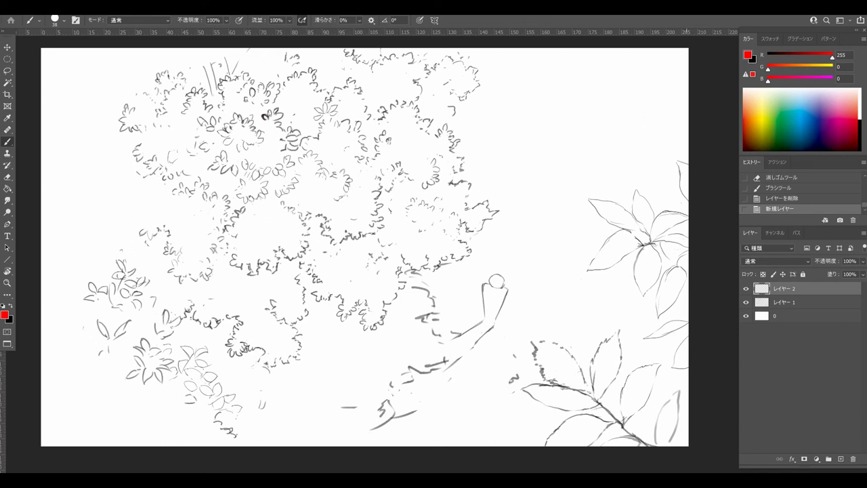
Step: Paint five roughly parallel red guide lines rising diagonally across the foliage sketch on レイヤー 2
{"action": "left_click_drag", "start_coordinate": [680, 164], "coordinate": [349, 445]}
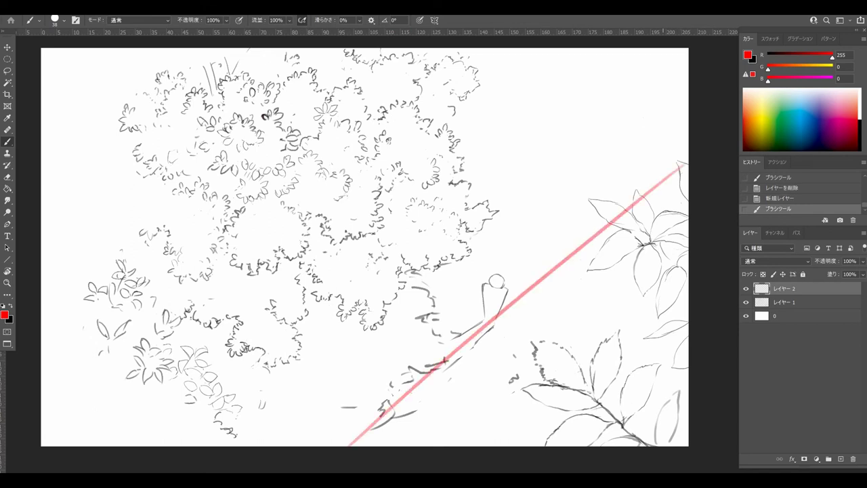
{"action": "left_click_drag", "start_coordinate": [621, 71], "coordinate": [167, 408]}
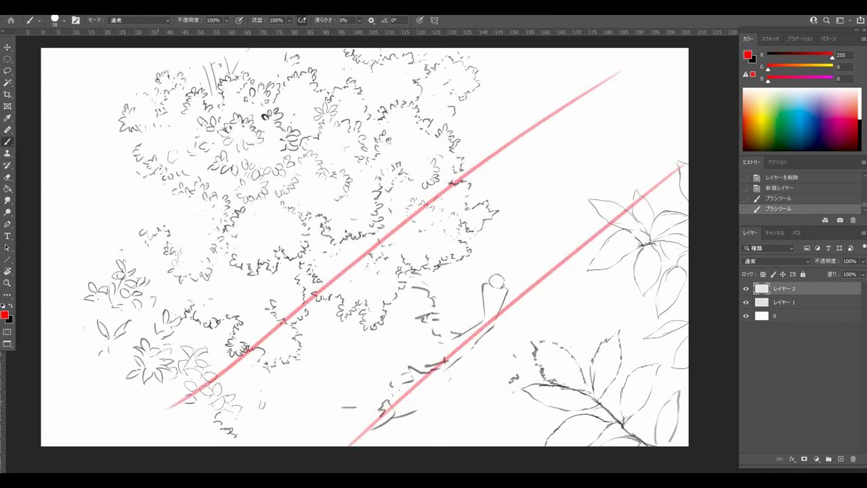
{"action": "left_click_drag", "start_coordinate": [89, 279], "coordinate": [445, 65]}
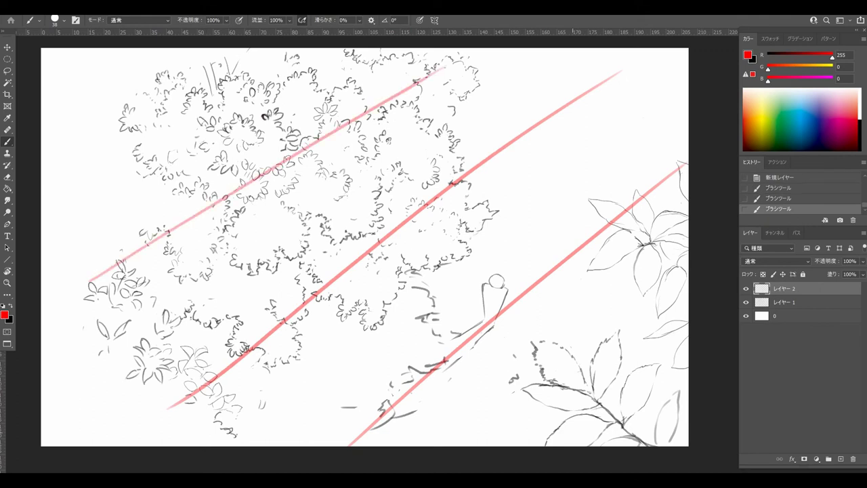
{"action": "left_click_drag", "start_coordinate": [571, 446], "coordinate": [688, 323]}
{"action": "left_click_drag", "start_coordinate": [64, 179], "coordinate": [331, 49]}
Step: Paint three long red guide lines descending diagonally across the rising lines, redoing strokes whose angle does not fit
{"action": "left_click_drag", "start_coordinate": [179, 61], "coordinate": [689, 300]}
{"action": "key", "text": "ctrl+z"}
{"action": "left_click_drag", "start_coordinate": [244, 58], "coordinate": [673, 364]}
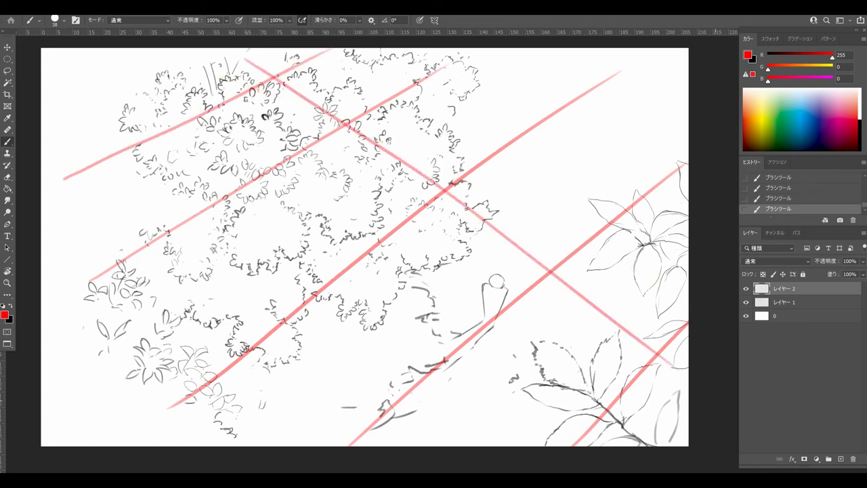
{"action": "left_click_drag", "start_coordinate": [130, 83], "coordinate": [511, 427]}
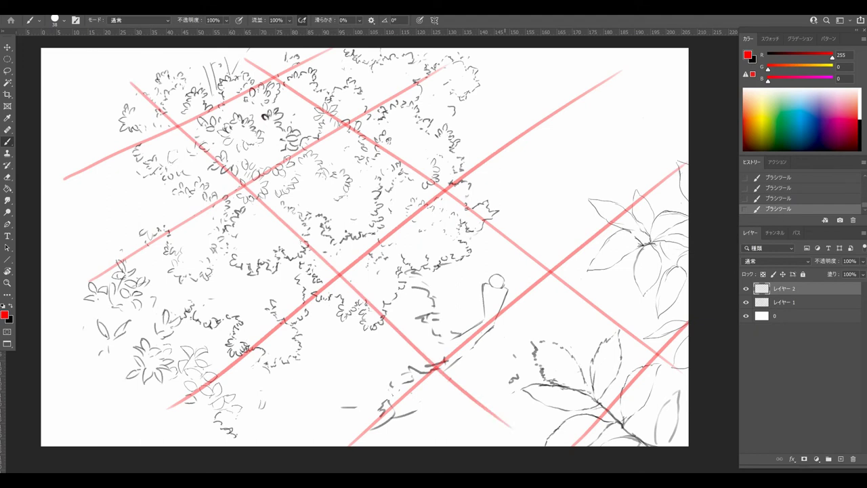
{"action": "left_click_drag", "start_coordinate": [58, 145], "coordinate": [217, 444]}
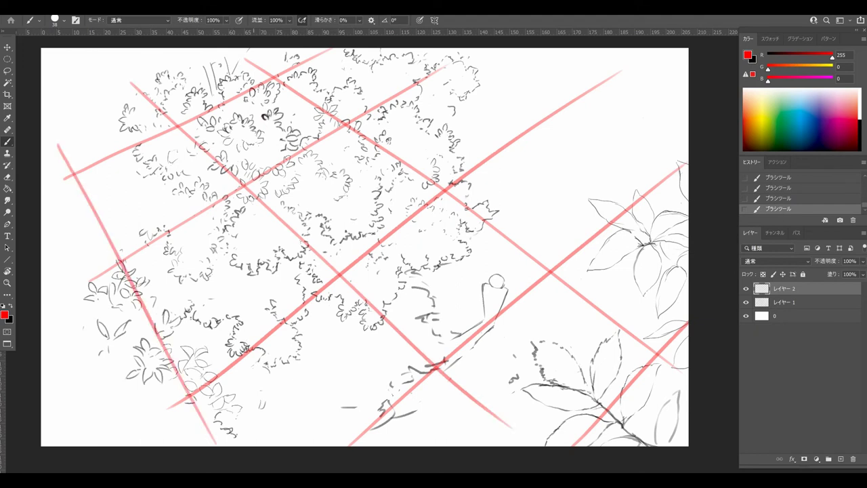
{"action": "key", "text": "ctrl+z"}
{"action": "left_click_drag", "start_coordinate": [54, 171], "coordinate": [345, 445]}
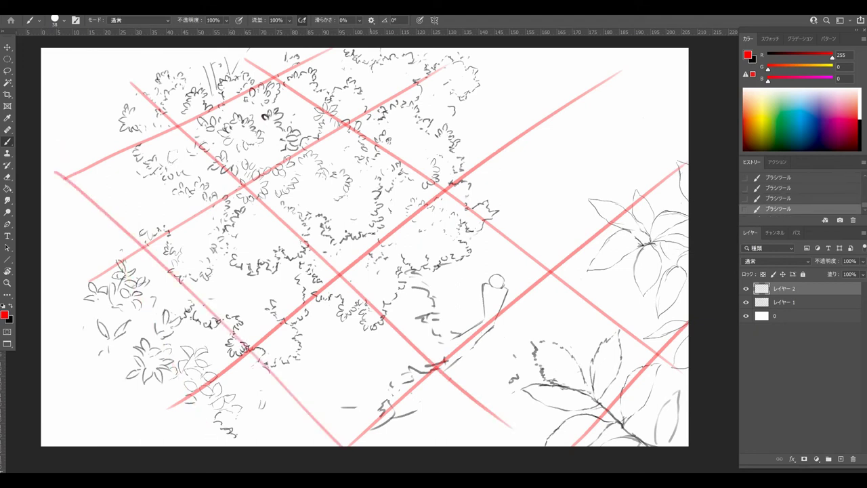
{"action": "key", "text": "ctrl+z"}
{"action": "left_click_drag", "start_coordinate": [61, 167], "coordinate": [259, 446]}
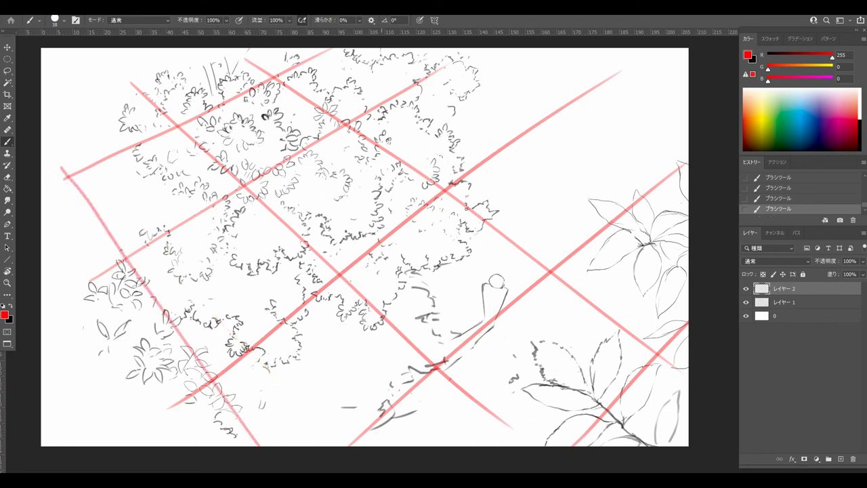
Step: Add five steep red guide lines across the canvas, near vertical in the middle and slanting inward toward the bottom at the sides
{"action": "left_click_drag", "start_coordinate": [347, 51], "coordinate": [349, 357]}
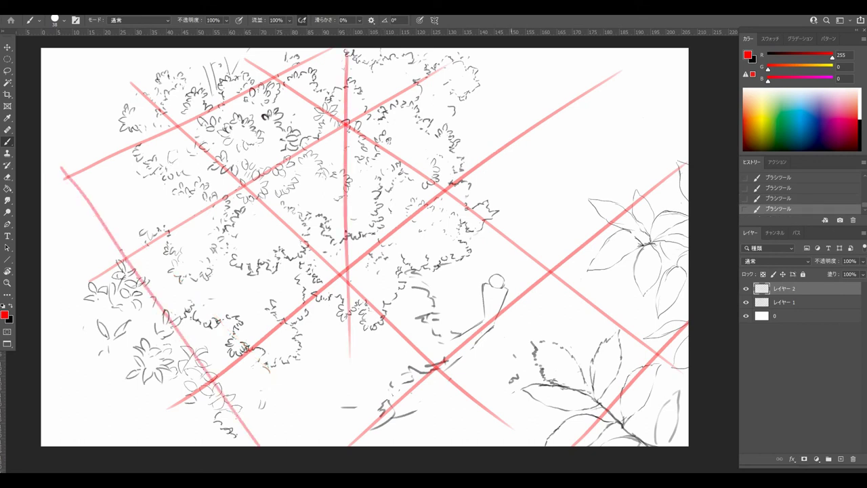
{"action": "left_click_drag", "start_coordinate": [536, 50], "coordinate": [460, 383]}
{"action": "left_click_drag", "start_coordinate": [687, 70], "coordinate": [529, 418]}
{"action": "key", "text": "ctrl+z"}
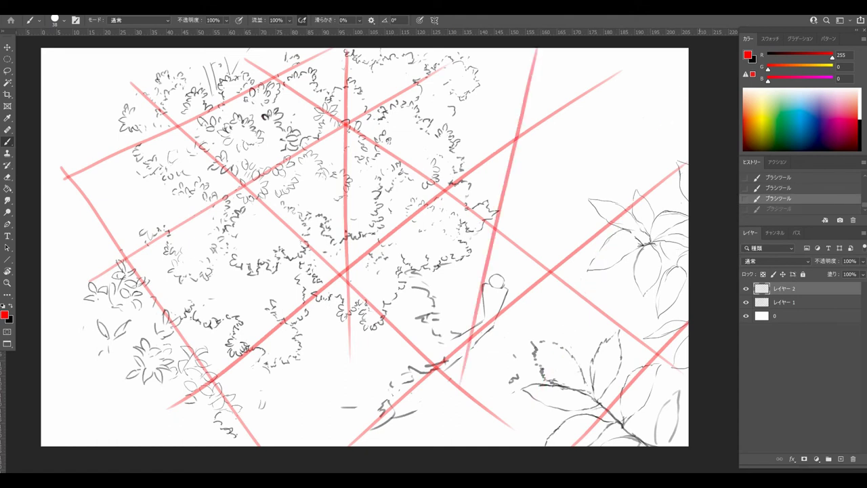
{"action": "key", "text": "ctrl+shift+z"}
{"action": "left_click_drag", "start_coordinate": [236, 55], "coordinate": [304, 413]}
{"action": "left_click_drag", "start_coordinate": [133, 60], "coordinate": [215, 419]}
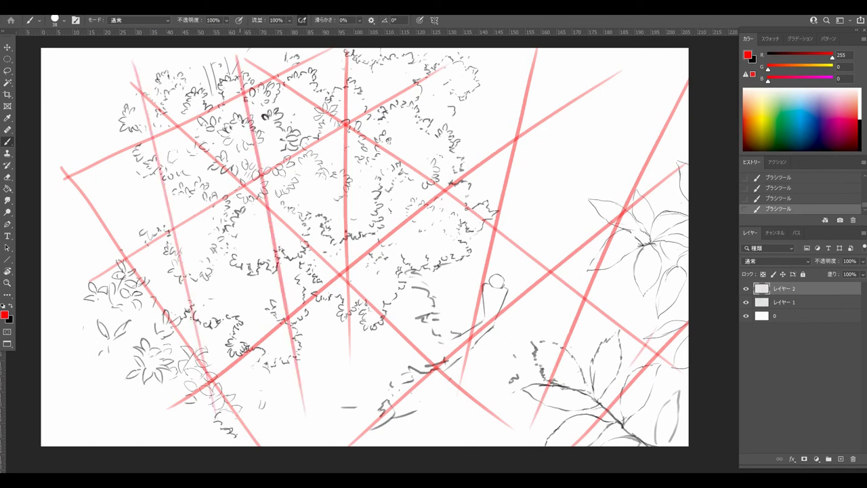
Step: Hide the red guide lines on レイヤー 2 and add a new layer directly above レイヤー 1
{"action": "left_click", "coordinate": [745, 289]}
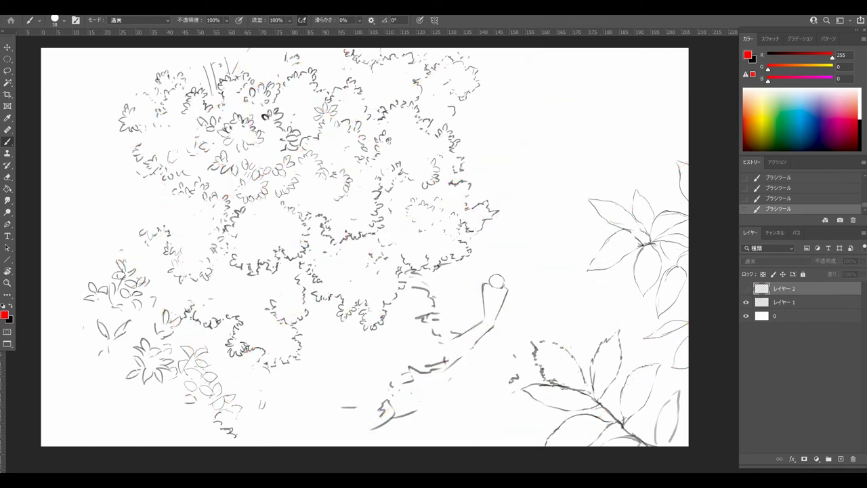
{"action": "key", "text": "ctrl+comma"}
{"action": "key", "text": "ctrl+comma"}
{"action": "key", "text": "alt+bracketleft"}
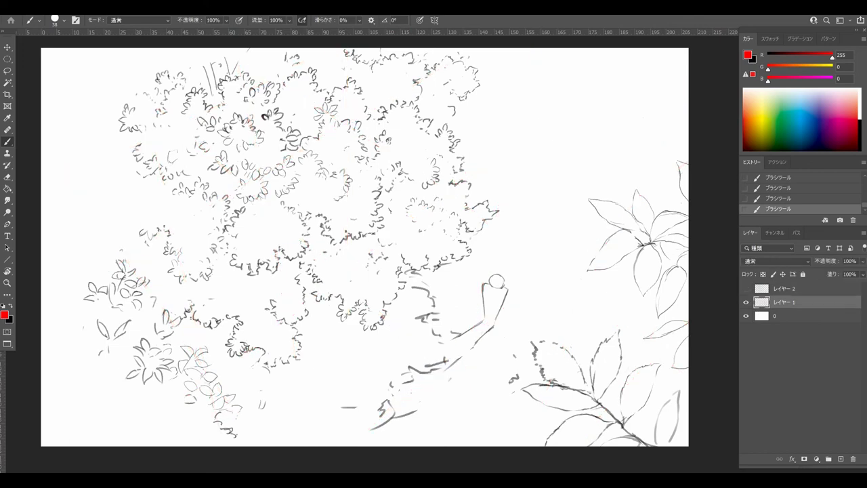
{"action": "left_click", "coordinate": [841, 458]}
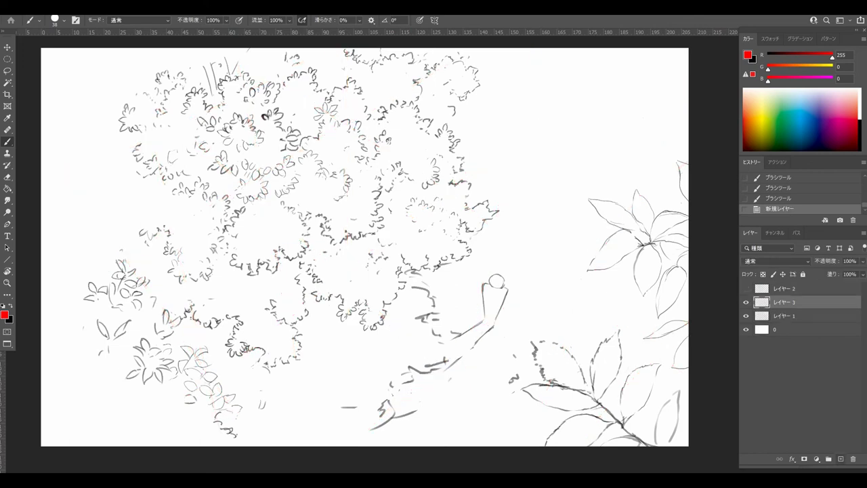
Step: Sketch a small cloud-shaped tree in red with a trunk and an oval on its crown in the blank upper-right area
{"action": "right_click", "coordinate": [447, 87], "text": "alt"}
{"action": "mouse_move", "coordinate": [576, 69]}
{"action": "left_mouse_down"}
{"action": "mouse_move", "coordinate": [555, 92]}
{"action": "mouse_move", "coordinate": [561, 103]}
{"action": "mouse_move", "coordinate": [545, 106]}
{"action": "mouse_move", "coordinate": [542, 136]}
{"action": "mouse_move", "coordinate": [512, 144]}
{"action": "mouse_move", "coordinate": [518, 178]}
{"action": "left_mouse_up"}
{"action": "mouse_move", "coordinate": [591, 70]}
{"action": "left_mouse_down"}
{"action": "mouse_move", "coordinate": [611, 76]}
{"action": "mouse_move", "coordinate": [611, 95]}
{"action": "mouse_move", "coordinate": [657, 99]}
{"action": "mouse_move", "coordinate": [642, 176]}
{"action": "mouse_move", "coordinate": [664, 174]}
{"action": "mouse_move", "coordinate": [636, 201]}
{"action": "left_mouse_up"}
{"action": "mouse_move", "coordinate": [530, 180]}
{"action": "left_mouse_down"}
{"action": "mouse_move", "coordinate": [543, 199]}
{"action": "mouse_move", "coordinate": [571, 173]}
{"action": "mouse_move", "coordinate": [590, 202]}
{"action": "mouse_move", "coordinate": [624, 205]}
{"action": "left_mouse_up"}
{"action": "left_click_drag", "start_coordinate": [586, 171], "coordinate": [561, 247]}
{"action": "left_click_drag", "start_coordinate": [603, 174], "coordinate": [628, 228]}
{"action": "key", "text": "e"}
{"action": "left_click_drag", "start_coordinate": [599, 200], "coordinate": [586, 196]}
{"action": "key", "text": "b"}
{"action": "left_click_drag", "start_coordinate": [579, 164], "coordinate": [630, 180]}
{"action": "mouse_move", "coordinate": [586, 55]}
{"action": "left_mouse_down"}
{"action": "mouse_move", "coordinate": [586, 89]}
{"action": "mouse_move", "coordinate": [569, 65]}
{"action": "left_mouse_up"}
Step: Circle the upper-left leaf cluster and the small tree's left lobe, and outline the connected foliage masses at the centre in red
{"action": "mouse_move", "coordinate": [248, 177]}
{"action": "left_mouse_down"}
{"action": "mouse_move", "coordinate": [171, 143]}
{"action": "mouse_move", "coordinate": [248, 190]}
{"action": "mouse_move", "coordinate": [189, 190]}
{"action": "left_mouse_up"}
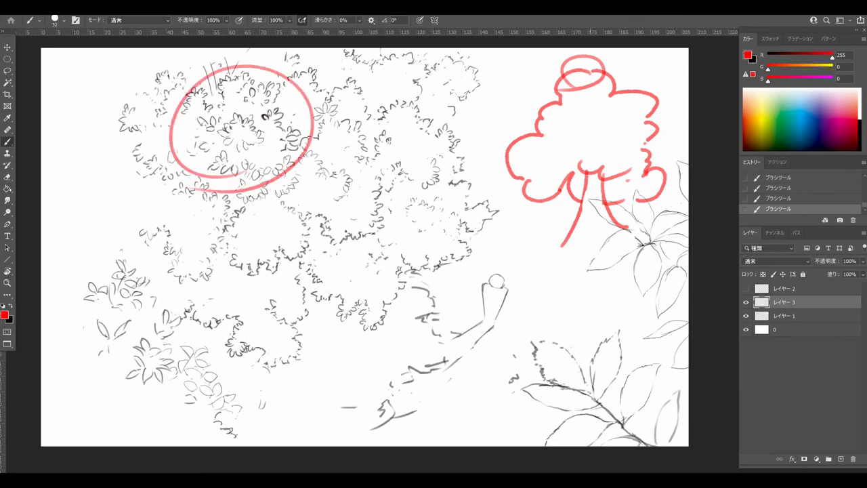
{"action": "mouse_move", "coordinate": [521, 150]}
{"action": "left_mouse_down"}
{"action": "mouse_move", "coordinate": [519, 198]}
{"action": "mouse_move", "coordinate": [531, 160]}
{"action": "left_mouse_up"}
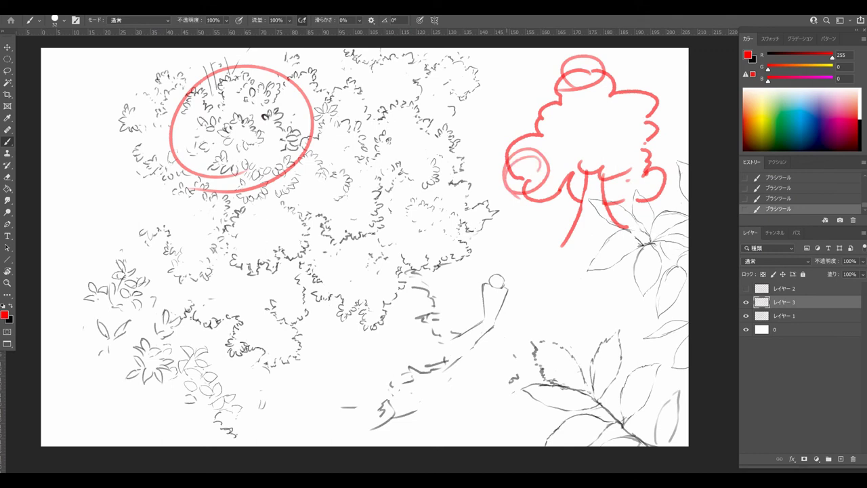
{"action": "mouse_move", "coordinate": [450, 144]}
{"action": "left_mouse_down"}
{"action": "mouse_move", "coordinate": [477, 193]}
{"action": "mouse_move", "coordinate": [477, 241]}
{"action": "mouse_move", "coordinate": [406, 270]}
{"action": "mouse_move", "coordinate": [345, 337]}
{"action": "mouse_move", "coordinate": [287, 306]}
{"action": "mouse_move", "coordinate": [448, 142]}
{"action": "left_mouse_up"}
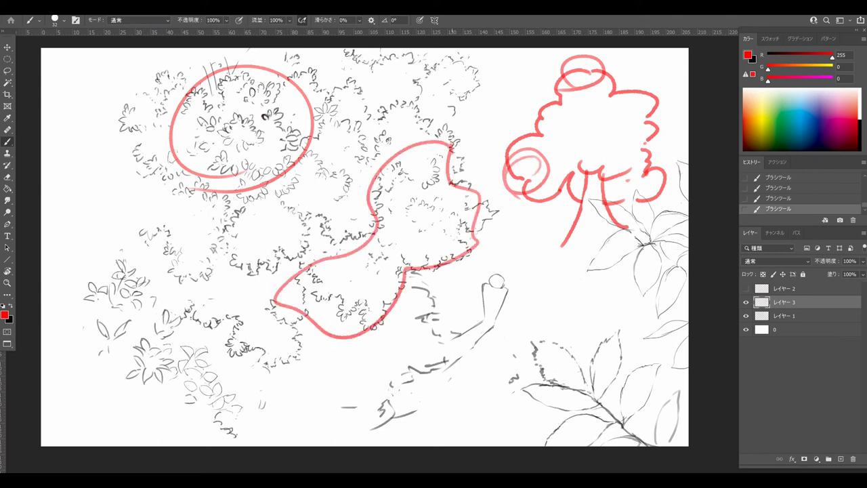
Step: Label the upper-left leaf cluster with a circled 大 and the central foliage mass with a circled 小
{"action": "mouse_move", "coordinate": [252, 100]}
{"action": "left_mouse_down"}
{"action": "mouse_move", "coordinate": [237, 127]}
{"action": "mouse_move", "coordinate": [254, 120]}
{"action": "left_mouse_up"}
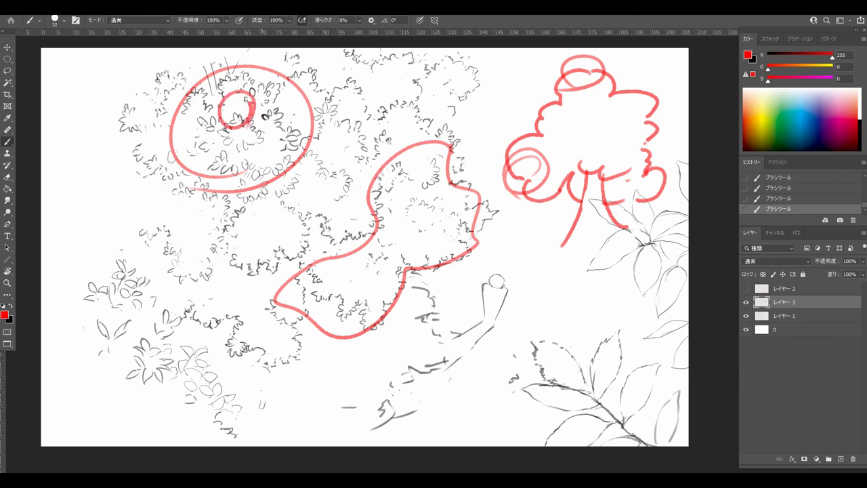
{"action": "left_click_drag", "start_coordinate": [427, 212], "coordinate": [421, 245]}
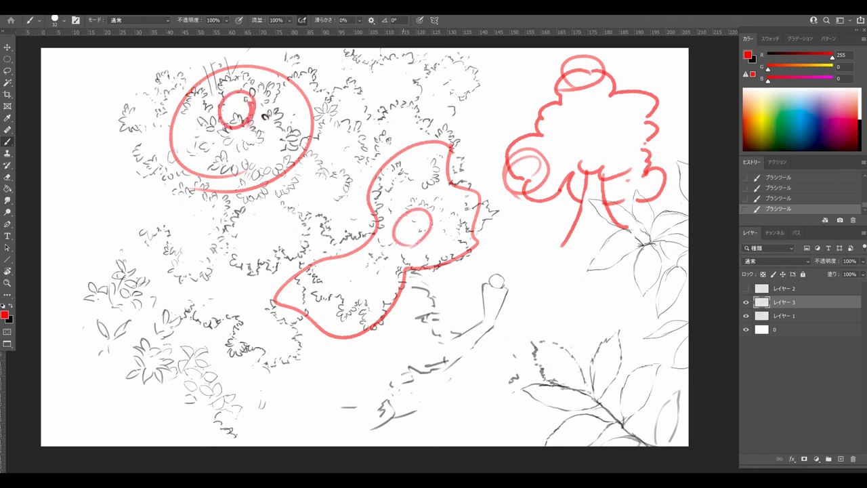
{"action": "mouse_move", "coordinate": [225, 107]}
{"action": "left_mouse_down"}
{"action": "mouse_move", "coordinate": [243, 106]}
{"action": "mouse_move", "coordinate": [225, 124]}
{"action": "mouse_move", "coordinate": [248, 120]}
{"action": "left_mouse_up"}
{"action": "mouse_move", "coordinate": [411, 216]}
{"action": "left_mouse_down"}
{"action": "mouse_move", "coordinate": [411, 241]}
{"action": "mouse_move", "coordinate": [394, 241]}
{"action": "mouse_move", "coordinate": [423, 233]}
{"action": "left_mouse_up"}
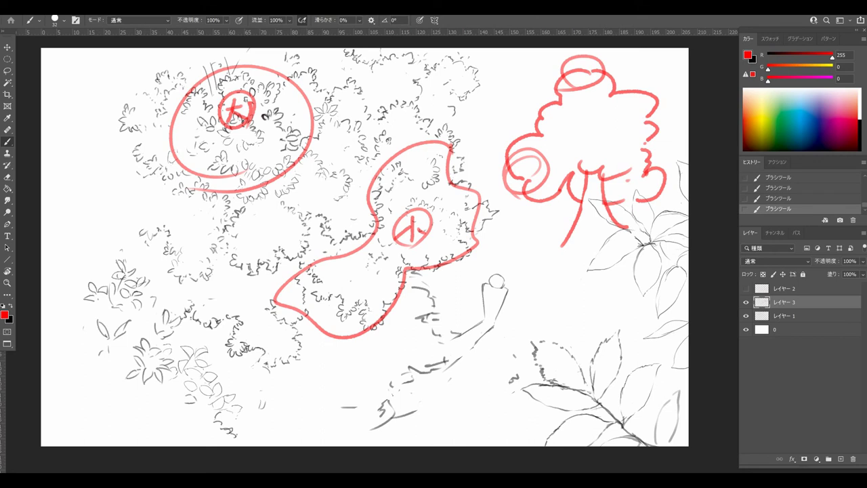
Step: Hide レイヤー 3 and, on a new layer, outline the right-hand leaves, the lower-right leaves and the lower-left foliage in red
{"action": "left_click", "coordinate": [746, 302]}
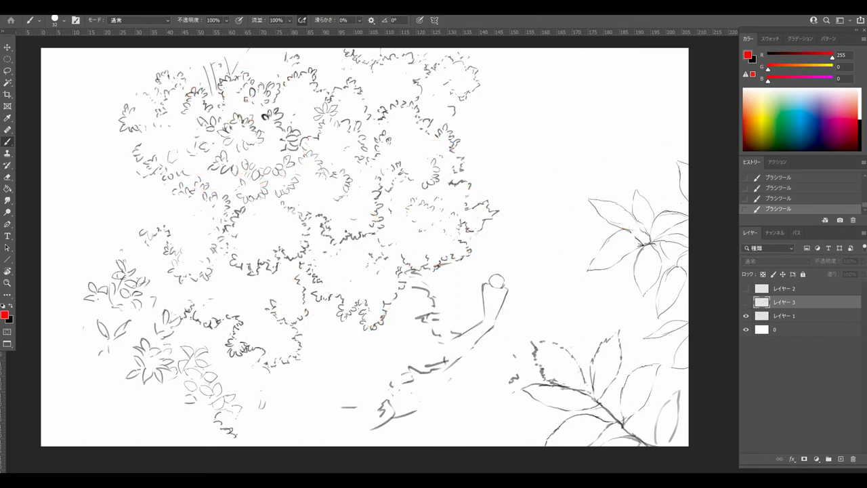
{"action": "left_click", "coordinate": [841, 459]}
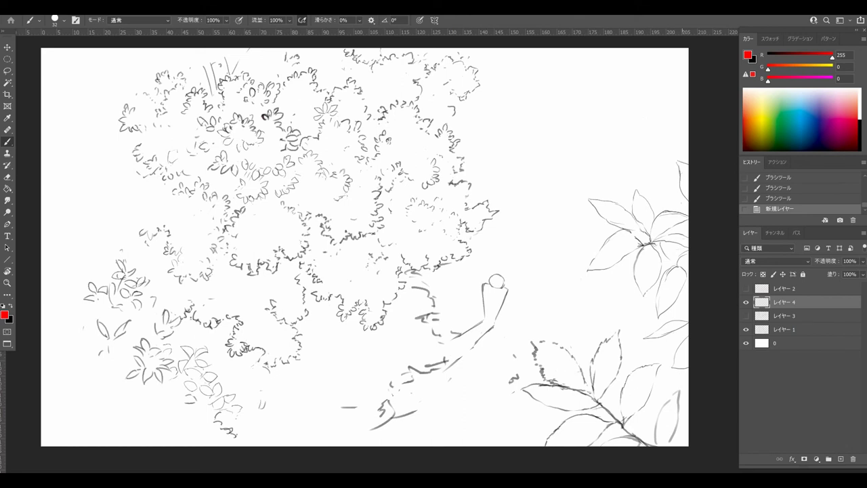
{"action": "mouse_move", "coordinate": [676, 163]}
{"action": "left_mouse_down"}
{"action": "mouse_move", "coordinate": [686, 207]}
{"action": "mouse_move", "coordinate": [660, 211]}
{"action": "mouse_move", "coordinate": [639, 193]}
{"action": "mouse_move", "coordinate": [589, 201]}
{"action": "mouse_move", "coordinate": [604, 224]}
{"action": "mouse_move", "coordinate": [585, 279]}
{"action": "mouse_move", "coordinate": [670, 290]}
{"action": "left_mouse_up"}
{"action": "mouse_move", "coordinate": [542, 331]}
{"action": "left_mouse_down"}
{"action": "mouse_move", "coordinate": [627, 333]}
{"action": "mouse_move", "coordinate": [542, 445]}
{"action": "left_mouse_up"}
{"action": "mouse_move", "coordinate": [86, 301]}
{"action": "left_mouse_down"}
{"action": "mouse_move", "coordinate": [101, 261]}
{"action": "mouse_move", "coordinate": [187, 319]}
{"action": "mouse_move", "coordinate": [225, 441]}
{"action": "left_mouse_up"}
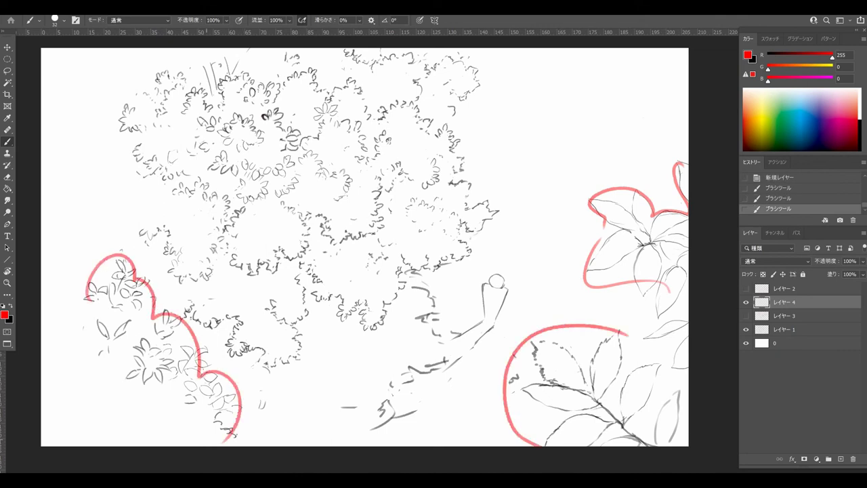
Step: Write 中 in red beside the lower-left foliage and add a handwritten label over the lower-right leaves
{"action": "mouse_move", "coordinate": [90, 390]}
{"action": "left_mouse_down"}
{"action": "mouse_move", "coordinate": [118, 381]}
{"action": "mouse_move", "coordinate": [102, 410]}
{"action": "left_mouse_up"}
{"action": "mouse_move", "coordinate": [94, 395]}
{"action": "left_mouse_down"}
{"action": "mouse_move", "coordinate": [119, 381]}
{"action": "mouse_move", "coordinate": [109, 406]}
{"action": "mouse_move", "coordinate": [115, 437]}
{"action": "left_mouse_up"}
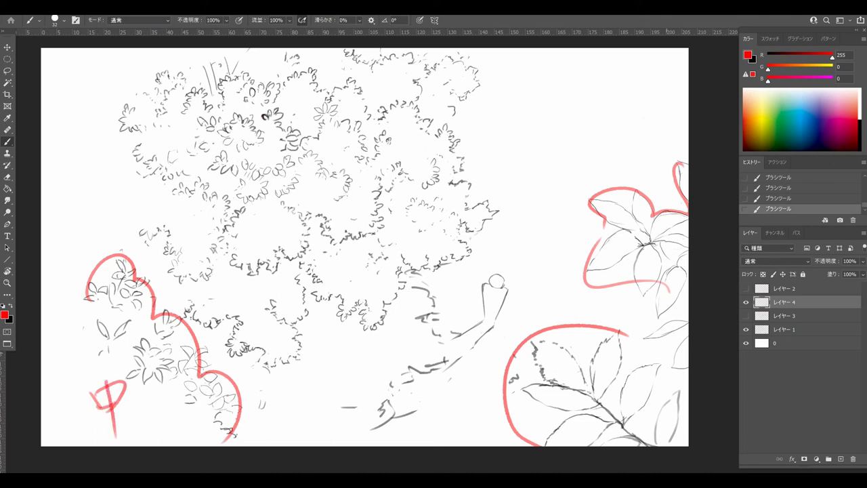
{"action": "mouse_move", "coordinate": [630, 381]}
{"action": "left_mouse_down"}
{"action": "mouse_move", "coordinate": [658, 377]}
{"action": "mouse_move", "coordinate": [625, 400]}
{"action": "left_mouse_up"}
{"action": "left_click_drag", "start_coordinate": [642, 382], "coordinate": [659, 399]}
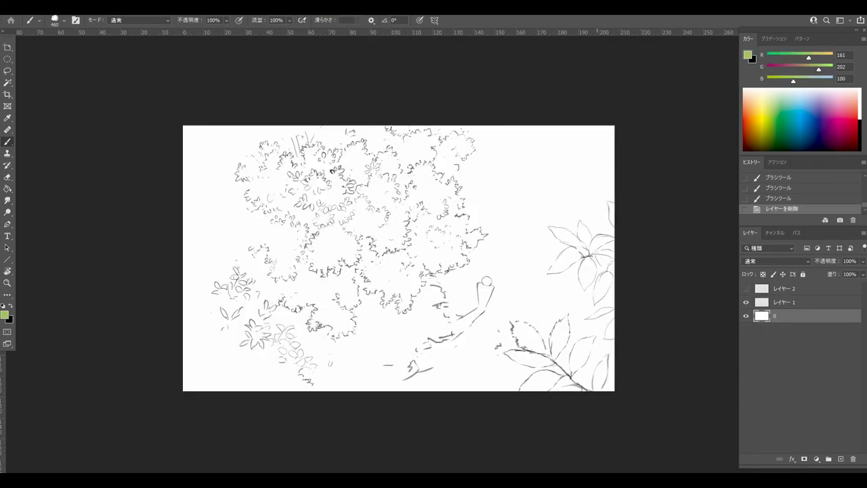
Step: Paint the right half and lower part of layer 0 with broad strokes of light green, RGB 161, 202, 100
{"action": "mouse_move", "coordinate": [461, 162]}
{"action": "left_mouse_down"}
{"action": "mouse_move", "coordinate": [542, 281]}
{"action": "mouse_move", "coordinate": [495, 352]}
{"action": "mouse_move", "coordinate": [502, 237]}
{"action": "left_mouse_up"}
{"action": "left_click_drag", "start_coordinate": [447, 237], "coordinate": [285, 379]}
{"action": "left_click_drag", "start_coordinate": [457, 254], "coordinate": [477, 274]}
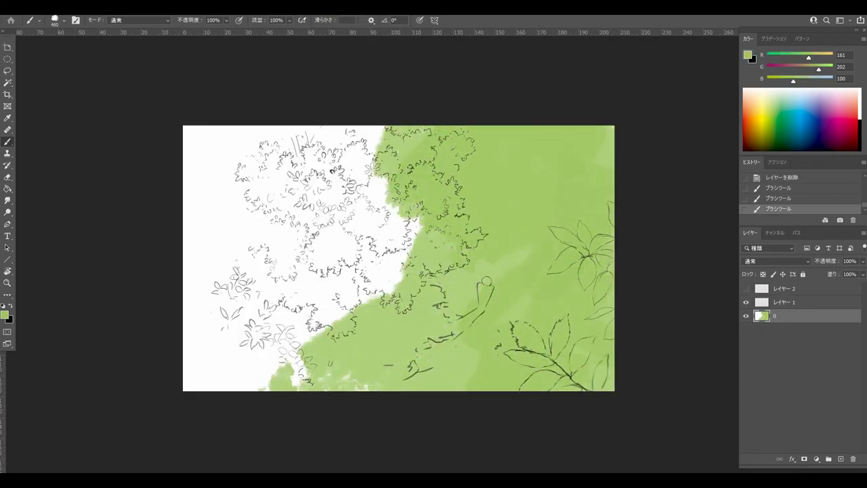
{"action": "left_click_drag", "start_coordinate": [501, 247], "coordinate": [525, 302]}
{"action": "left_click_drag", "start_coordinate": [474, 261], "coordinate": [400, 264]}
{"action": "left_click_drag", "start_coordinate": [498, 203], "coordinate": [583, 196]}
Step: Shift the paint colour to yellow, RGB 212, 215, 84, and paint the upper-right background and patches near the upper centre
{"action": "left_click_drag", "start_coordinate": [809, 58], "coordinate": [821, 58]}
{"action": "left_click_drag", "start_coordinate": [502, 193], "coordinate": [599, 139]}
{"action": "left_click_drag", "start_coordinate": [447, 145], "coordinate": [393, 238]}
{"action": "left_click_drag", "start_coordinate": [488, 197], "coordinate": [417, 136]}
{"action": "left_click", "coordinate": [5, 314]}
{"action": "key", "text": "Return"}
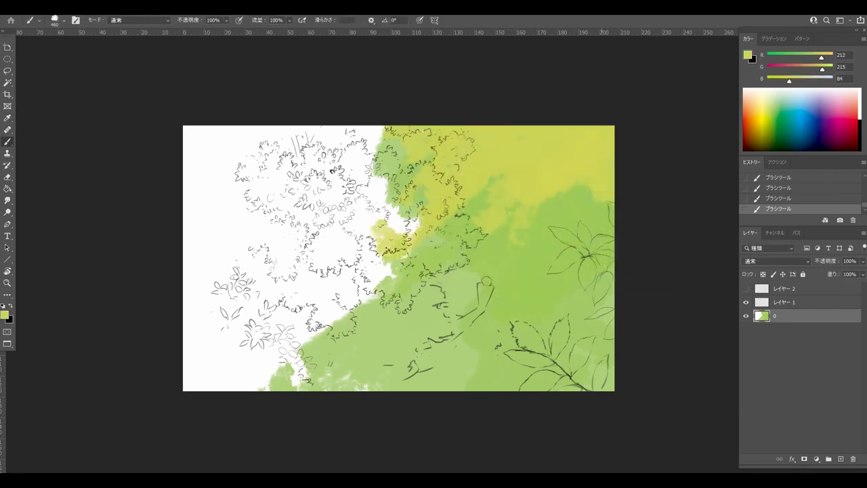
Step: Brush strokes across the right side of the background and behind the lower-right leaves
{"action": "left_click_drag", "start_coordinate": [487, 224], "coordinate": [597, 237]}
{"action": "left_click_drag", "start_coordinate": [596, 271], "coordinate": [562, 359]}
{"action": "left_click_drag", "start_coordinate": [508, 291], "coordinate": [491, 355]}
Step: Sample green from the background and spread it across the centre, left and right, covering most of the white on the left
{"action": "left_click", "coordinate": [433, 312], "text": "alt"}
{"action": "left_click_drag", "start_coordinate": [393, 268], "coordinate": [271, 345]}
{"action": "left_click_drag", "start_coordinate": [491, 352], "coordinate": [583, 284]}
{"action": "left_click_drag", "start_coordinate": [501, 216], "coordinate": [243, 298]}
{"action": "left_click_drag", "start_coordinate": [271, 318], "coordinate": [197, 365]}
{"action": "left_click_drag", "start_coordinate": [502, 203], "coordinate": [569, 169]}
{"action": "left_click_drag", "start_coordinate": [528, 251], "coordinate": [508, 305]}
{"action": "left_click_drag", "start_coordinate": [393, 155], "coordinate": [271, 210]}
{"action": "left_click_drag", "start_coordinate": [380, 196], "coordinate": [231, 284]}
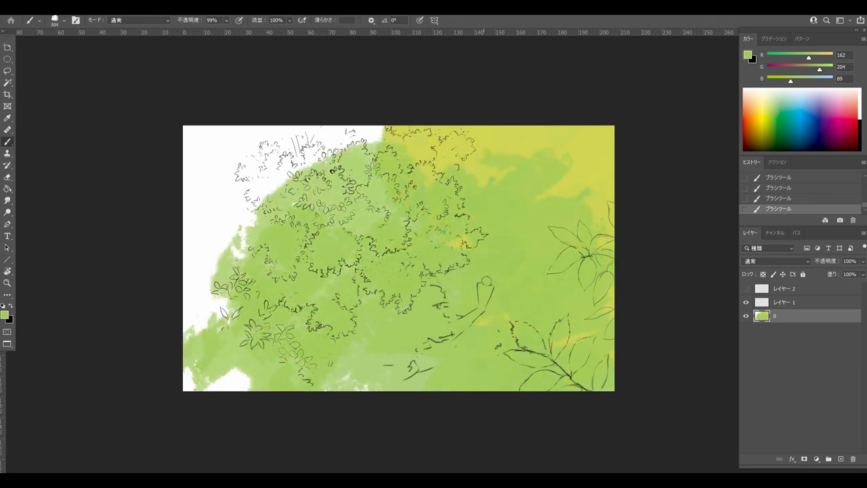
Step: Shift the colour to a bluer green and paint it across the centre and lower right of the background
{"action": "left_click_drag", "start_coordinate": [809, 58], "coordinate": [798, 58]}
{"action": "left_click_drag", "start_coordinate": [790, 82], "coordinate": [798, 81]}
{"action": "mouse_move", "coordinate": [501, 291]}
{"action": "left_mouse_down"}
{"action": "mouse_move", "coordinate": [492, 338]}
{"action": "mouse_move", "coordinate": [565, 339]}
{"action": "mouse_move", "coordinate": [596, 376]}
{"action": "left_mouse_up"}
{"action": "left_click_drag", "start_coordinate": [474, 285], "coordinate": [427, 325]}
{"action": "key", "text": "F5"}
{"action": "key", "text": "F5"}
{"action": "left_click_drag", "start_coordinate": [447, 250], "coordinate": [379, 298]}
Step: Sample a mid green, RGB 128, 202, 111, and paint patches into the right side of the background
{"action": "left_click", "coordinate": [565, 294], "text": "alt"}
{"action": "left_click_drag", "start_coordinate": [566, 294], "coordinate": [522, 250]}
{"action": "left_click_drag", "start_coordinate": [576, 183], "coordinate": [556, 237]}
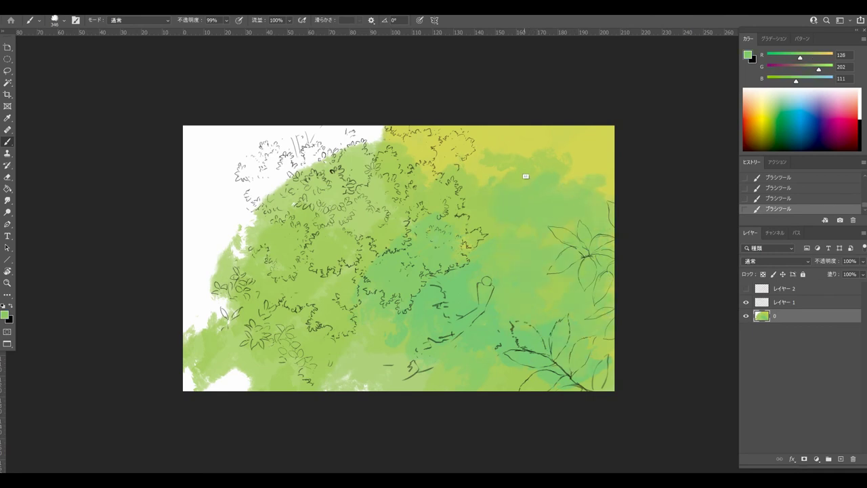
Step: Sample the background yellow, RGB 211, 215, 84, and blend it over the green in the upper right and around the right-hand leaves
{"action": "left_click", "coordinate": [573, 139], "text": "alt"}
{"action": "mouse_move", "coordinate": [524, 177]}
{"action": "left_mouse_down"}
{"action": "mouse_move", "coordinate": [566, 150]}
{"action": "mouse_move", "coordinate": [474, 179]}
{"action": "left_mouse_up"}
{"action": "left_click_drag", "start_coordinate": [528, 183], "coordinate": [474, 217]}
{"action": "left_click_drag", "start_coordinate": [565, 220], "coordinate": [576, 258]}
{"action": "left_click_drag", "start_coordinate": [586, 247], "coordinate": [589, 281]}
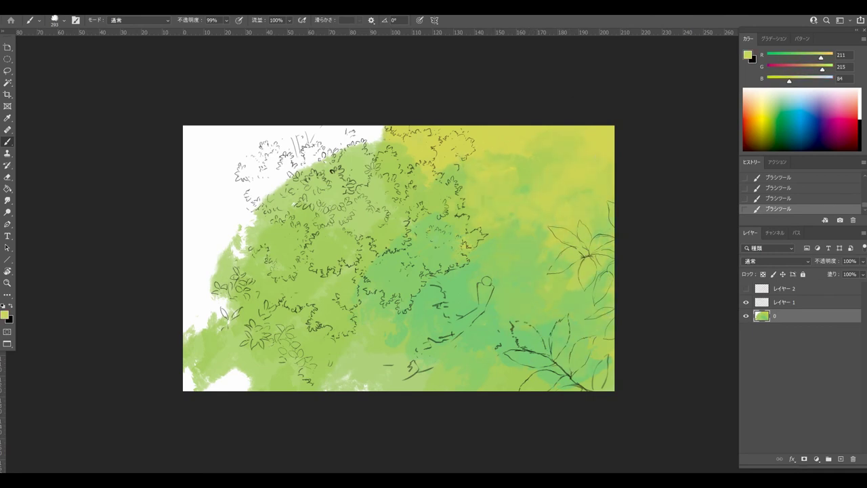
Step: Paint an olive-brown band along the bottom and break up its left part with sampled light green, RGB 168, 207, 99
{"action": "left_click_drag", "start_coordinate": [821, 58], "coordinate": [801, 58]}
{"action": "left_click_drag", "start_coordinate": [822, 69], "coordinate": [804, 69]}
{"action": "left_click_drag", "start_coordinate": [789, 81], "coordinate": [782, 81]}
{"action": "mouse_move", "coordinate": [548, 339]}
{"action": "left_mouse_down"}
{"action": "mouse_move", "coordinate": [447, 376]}
{"action": "mouse_move", "coordinate": [339, 380]}
{"action": "left_mouse_up"}
{"action": "left_click_drag", "start_coordinate": [365, 353], "coordinate": [271, 379]}
{"action": "left_click", "coordinate": [302, 333], "text": "alt"}
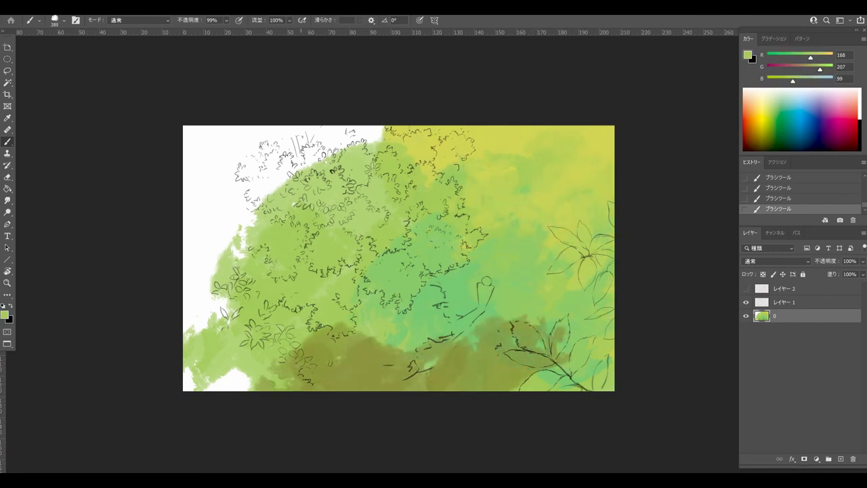
{"action": "left_click_drag", "start_coordinate": [301, 349], "coordinate": [413, 345]}
Step: Darken the green to RGB 127, 175, 55 and paint the left side, covering the remaining white areas
{"action": "left_click_drag", "start_coordinate": [810, 59], "coordinate": [800, 59]}
{"action": "left_click_drag", "start_coordinate": [821, 70], "coordinate": [813, 70]}
{"action": "left_click_drag", "start_coordinate": [793, 81], "coordinate": [783, 81]}
{"action": "left_click_drag", "start_coordinate": [339, 291], "coordinate": [278, 346]}
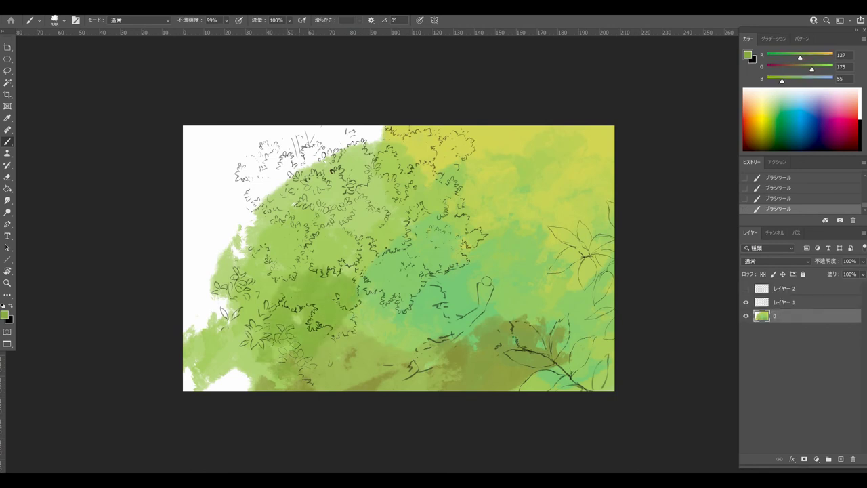
{"action": "left_click_drag", "start_coordinate": [271, 315], "coordinate": [207, 369]}
{"action": "left_click_drag", "start_coordinate": [203, 257], "coordinate": [298, 149]}
{"action": "left_click_drag", "start_coordinate": [359, 146], "coordinate": [245, 250]}
{"action": "left_click_drag", "start_coordinate": [225, 305], "coordinate": [192, 343]}
Step: Paint darker green patches behind the lower-right leaves and around the central branch, sampling a colour from the canvas
{"action": "key", "text": "ctrl+plus"}
{"action": "left_click_drag", "start_coordinate": [562, 447], "coordinate": [632, 426]}
{"action": "left_click_drag", "start_coordinate": [667, 400], "coordinate": [641, 400]}
{"action": "left_click_drag", "start_coordinate": [532, 343], "coordinate": [558, 341]}
{"action": "left_click_drag", "start_coordinate": [413, 373], "coordinate": [512, 329]}
{"action": "left_click_drag", "start_coordinate": [447, 332], "coordinate": [529, 298]}
{"action": "left_click", "coordinate": [457, 305], "text": "alt"}
{"action": "left_click_drag", "start_coordinate": [482, 369], "coordinate": [537, 334]}
{"action": "left_click_drag", "start_coordinate": [552, 352], "coordinate": [602, 379]}
Step: Sample greens near the lower-right leaves and blend the background behind them
{"action": "left_click", "coordinate": [575, 406], "text": "alt"}
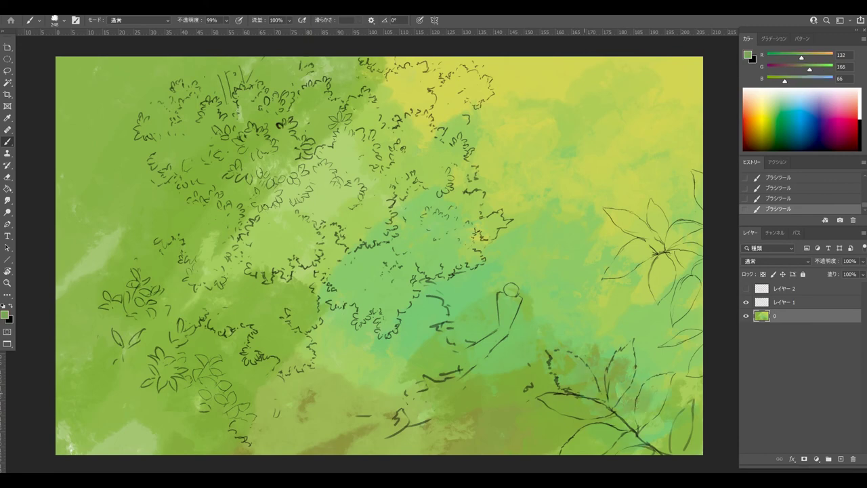
{"action": "left_click_drag", "start_coordinate": [626, 444], "coordinate": [694, 386]}
{"action": "left_click", "coordinate": [684, 395], "text": "alt"}
{"action": "left_click_drag", "start_coordinate": [573, 389], "coordinate": [594, 351]}
Step: Sample colours from the canvas and extend yellow over the upper centre and upper right of the background
{"action": "left_click", "coordinate": [617, 294], "text": "alt"}
{"action": "mouse_move", "coordinate": [556, 76]}
{"action": "left_mouse_down"}
{"action": "mouse_move", "coordinate": [467, 94]}
{"action": "mouse_move", "coordinate": [458, 178]}
{"action": "left_mouse_up"}
{"action": "left_click", "coordinate": [518, 129], "text": "alt"}
{"action": "left_click_drag", "start_coordinate": [441, 193], "coordinate": [404, 225]}
{"action": "left_click_drag", "start_coordinate": [650, 160], "coordinate": [598, 110]}
Step: Blend sampled greens over the lower centre around the branch to soften the dark green and brown edges
{"action": "left_click", "coordinate": [625, 302], "text": "alt"}
{"action": "left_click_drag", "start_coordinate": [542, 325], "coordinate": [447, 379]}
{"action": "left_click", "coordinate": [508, 394], "text": "alt"}
{"action": "left_click_drag", "start_coordinate": [420, 298], "coordinate": [508, 325]}
{"action": "left_click_drag", "start_coordinate": [342, 342], "coordinate": [393, 383]}
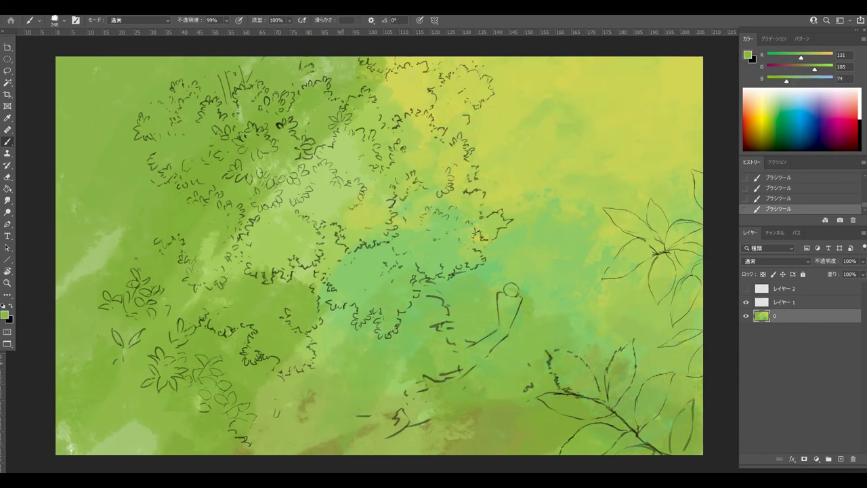
Step: Paint brown and green patches across the lower left and lower centre, sampling colours from the canvas
{"action": "left_click_drag", "start_coordinate": [377, 422], "coordinate": [313, 461]}
{"action": "left_click", "coordinate": [372, 434], "text": "alt"}
{"action": "left_click_drag", "start_coordinate": [372, 416], "coordinate": [281, 461]}
{"action": "left_click_drag", "start_coordinate": [198, 405], "coordinate": [105, 437]}
{"action": "left_click_drag", "start_coordinate": [455, 352], "coordinate": [510, 338]}
{"action": "left_click", "coordinate": [542, 299], "text": "alt"}
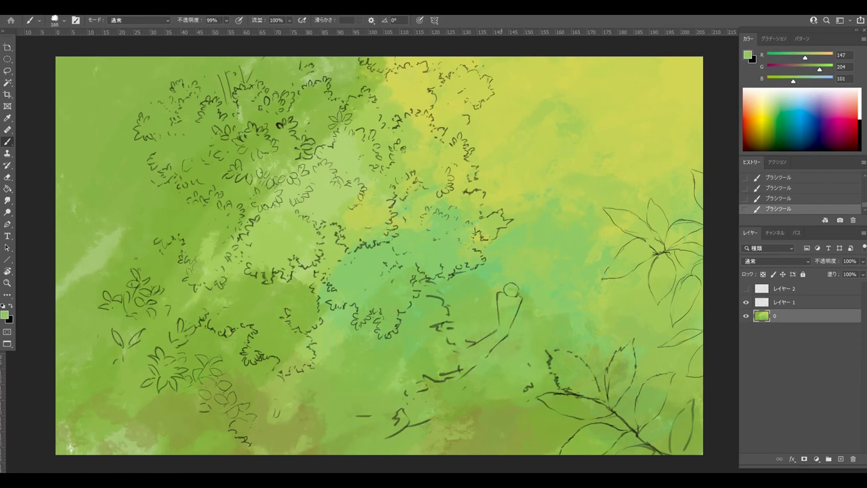
Step: Sample greens around the central branch and soften the brown and green patches along the bottom of the background
{"action": "left_click", "coordinate": [542, 461], "text": "alt"}
{"action": "mouse_move", "coordinate": [447, 423]}
{"action": "left_mouse_down"}
{"action": "mouse_move", "coordinate": [434, 444]}
{"action": "mouse_move", "coordinate": [457, 434]}
{"action": "left_mouse_up"}
{"action": "left_click", "coordinate": [474, 430], "text": "alt"}
{"action": "left_click_drag", "start_coordinate": [515, 381], "coordinate": [496, 394]}
{"action": "left_click", "coordinate": [399, 406], "text": "alt"}
{"action": "mouse_move", "coordinate": [339, 410]}
{"action": "left_mouse_down"}
{"action": "mouse_move", "coordinate": [363, 388]}
{"action": "mouse_move", "coordinate": [307, 427]}
{"action": "left_mouse_up"}
Step: Choose a lighter yellow-green and paint it behind the right-hand leaves and over the upper right, sampling nearby colours
{"action": "left_click", "coordinate": [5, 315]}
{"action": "left_click", "coordinate": [505, 145]}
{"action": "left_click", "coordinate": [651, 134]}
{"action": "left_click_drag", "start_coordinate": [685, 310], "coordinate": [644, 369]}
{"action": "left_click_drag", "start_coordinate": [684, 175], "coordinate": [633, 231]}
{"action": "left_click", "coordinate": [605, 170], "text": "alt"}
{"action": "mouse_move", "coordinate": [644, 74]}
{"action": "left_mouse_down"}
{"action": "mouse_move", "coordinate": [583, 139]}
{"action": "mouse_move", "coordinate": [647, 89]}
{"action": "left_mouse_up"}
{"action": "left_click", "coordinate": [630, 102], "text": "alt"}
Step: Sample greens and blend the teal area around the small figure and the background near the right-hand leaves
{"action": "left_click_drag", "start_coordinate": [688, 191], "coordinate": [667, 215]}
{"action": "left_click", "coordinate": [524, 329], "text": "alt"}
{"action": "left_click_drag", "start_coordinate": [536, 217], "coordinate": [497, 267]}
{"action": "left_click", "coordinate": [494, 234], "text": "alt"}
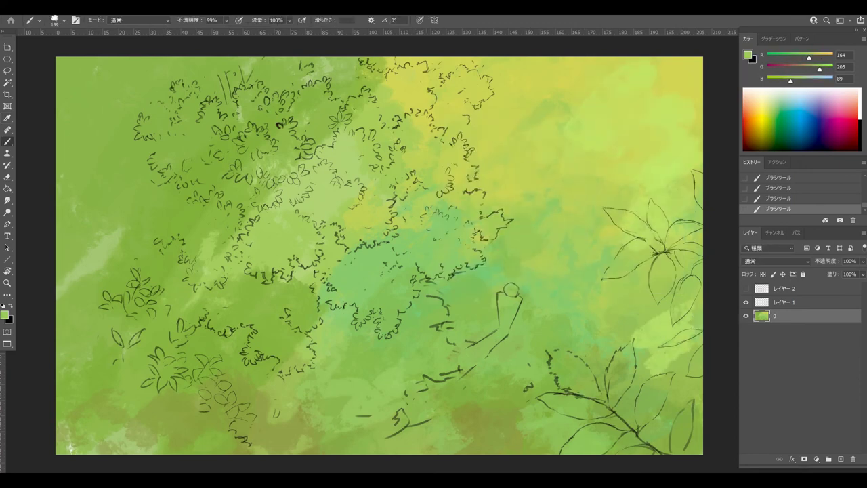
{"action": "left_click_drag", "start_coordinate": [528, 312], "coordinate": [533, 351]}
{"action": "left_click_drag", "start_coordinate": [522, 338], "coordinate": [490, 351]}
Step: Sample several greens from the centre and lower centre and even out the ground around the branch
{"action": "left_click", "coordinate": [440, 339], "text": "alt"}
{"action": "left_click", "coordinate": [466, 416], "text": "alt"}
{"action": "left_click", "coordinate": [406, 392], "text": "alt"}
{"action": "left_click_drag", "start_coordinate": [393, 397], "coordinate": [344, 427]}
{"action": "left_click", "coordinate": [482, 404], "text": "alt"}
Step: Switch to the Smudge tool, adjust its brush settings, and try smudging the light patch by the right-hand leaves
{"action": "left_click", "coordinate": [8, 200]}
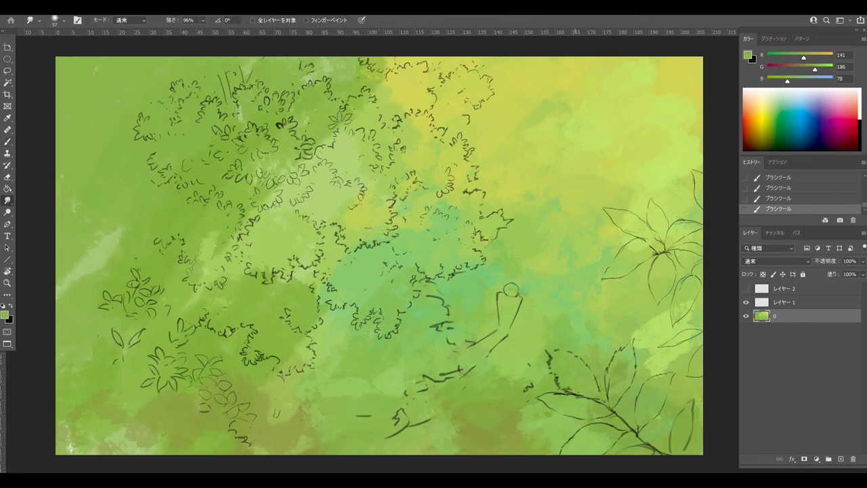
{"action": "key", "text": "ctrl+z"}
{"action": "key", "text": "F5"}
{"action": "left_click", "coordinate": [588, 39]}
{"action": "left_click", "coordinate": [594, 151]}
{"action": "key", "text": "F5"}
{"action": "key", "text": "F5"}
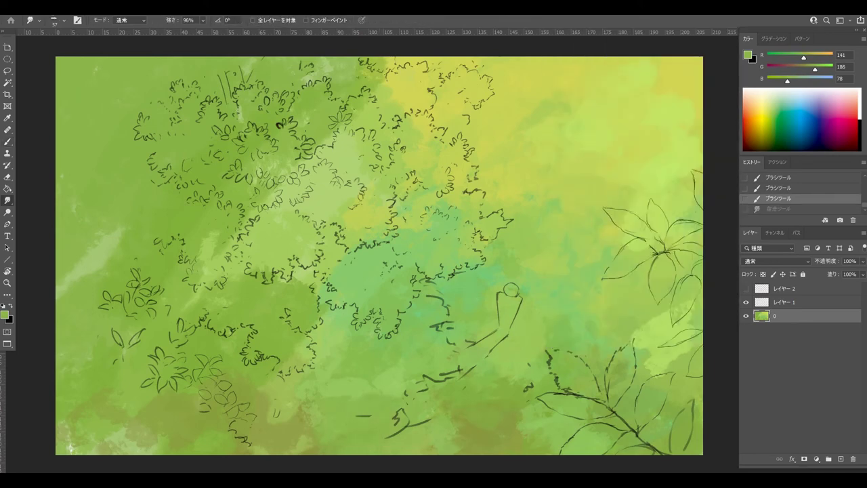
{"action": "left_click_drag", "start_coordinate": [650, 339], "coordinate": [684, 359]}
{"action": "key", "text": "ctrl+z"}
{"action": "key", "text": "ctrl+z"}
Step: Set the smudge strength to 28% and smudge the light patch below the right-hand leaves into the background
{"action": "key", "text": "F5"}
{"action": "key", "text": "F5"}
{"action": "left_click", "coordinate": [202, 20]}
{"action": "mouse_move", "coordinate": [643, 340]}
{"action": "left_mouse_down"}
{"action": "mouse_move", "coordinate": [659, 366]}
{"action": "mouse_move", "coordinate": [678, 339]}
{"action": "left_mouse_up"}
{"action": "key", "text": "b"}
{"action": "key", "text": "r"}
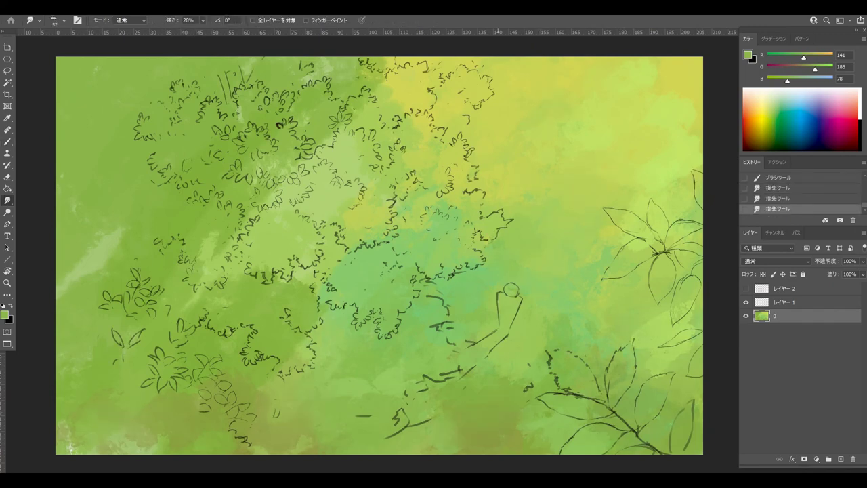
Step: Return to the Brush tool and blend sampled green over the lower centre and the teal area beside the right-hand leaves
{"action": "key", "text": "b"}
{"action": "left_click_drag", "start_coordinate": [505, 428], "coordinate": [545, 381]}
{"action": "left_click", "coordinate": [542, 384], "text": "alt"}
{"action": "left_click_drag", "start_coordinate": [588, 317], "coordinate": [607, 295]}
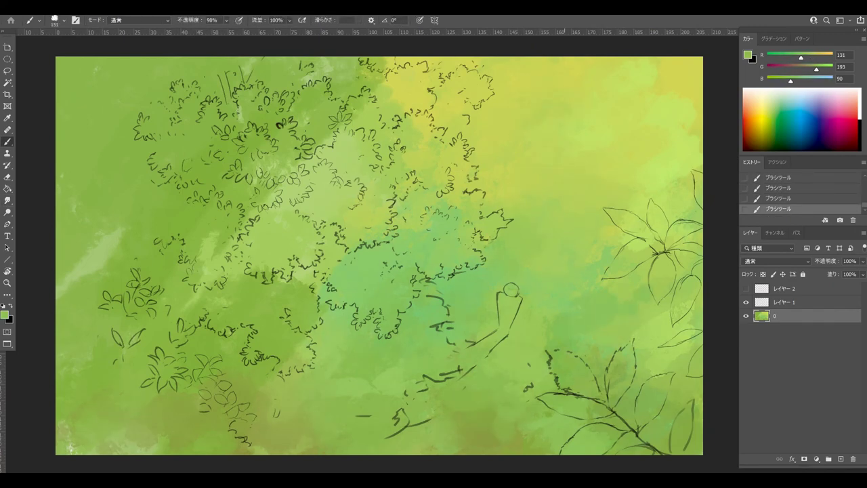
Step: Adjust the brush settings and dab sampled greens and yellows over the centre right and upper right of the background
{"action": "key", "text": "F5"}
{"action": "left_click", "coordinate": [570, 135]}
{"action": "key", "text": "F5"}
{"action": "left_click_drag", "start_coordinate": [560, 246], "coordinate": [592, 276]}
{"action": "left_click_drag", "start_coordinate": [567, 194], "coordinate": [596, 201]}
{"action": "left_click", "coordinate": [664, 170], "text": "alt"}
{"action": "mouse_move", "coordinate": [653, 178]}
{"action": "left_mouse_down"}
{"action": "mouse_move", "coordinate": [599, 135]}
{"action": "mouse_move", "coordinate": [598, 167]}
{"action": "left_mouse_up"}
{"action": "left_click", "coordinate": [664, 120], "text": "alt"}
{"action": "left_click_drag", "start_coordinate": [552, 121], "coordinate": [499, 168]}
Step: Choose a new light colour and paint mottled patches over the upper right and the area above the figure
{"action": "left_click", "coordinate": [748, 54]}
{"action": "left_click", "coordinate": [500, 143]}
{"action": "left_click", "coordinate": [650, 135]}
{"action": "left_click_drag", "start_coordinate": [622, 62], "coordinate": [667, 97]}
{"action": "left_click_drag", "start_coordinate": [564, 137], "coordinate": [519, 215]}
{"action": "left_click_drag", "start_coordinate": [564, 207], "coordinate": [550, 240]}
{"action": "left_click", "coordinate": [571, 193], "text": "alt"}
Step: Sample greens and yellows and dab varied patches between the figure and the right-hand leaves
{"action": "left_click", "coordinate": [472, 398], "text": "alt"}
{"action": "left_click_drag", "start_coordinate": [586, 287], "coordinate": [620, 289]}
{"action": "left_click", "coordinate": [607, 298], "text": "alt"}
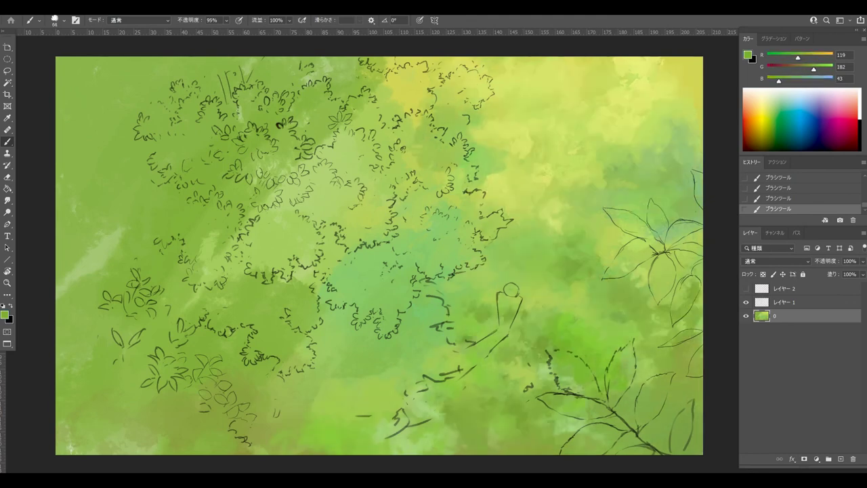
{"action": "left_click", "coordinate": [632, 325], "text": "alt"}
{"action": "left_click", "coordinate": [617, 264], "text": "alt"}
{"action": "left_click", "coordinate": [640, 270], "text": "alt"}
{"action": "left_click", "coordinate": [640, 266], "text": "alt"}
{"action": "left_click", "coordinate": [512, 273], "text": "alt"}
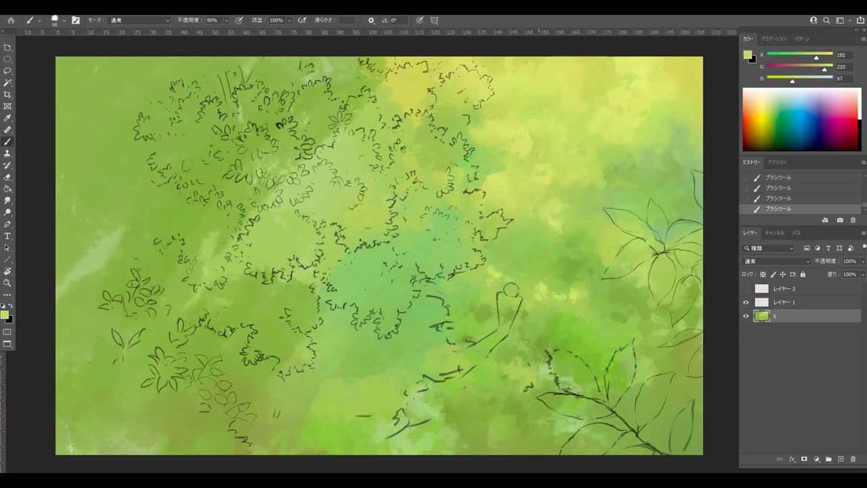
Step: Lay the first dark green (RGB 59, 109, 50) strokes from the central foliage down towards the lower centre
{"action": "key", "text": "ctrl+z"}
{"action": "left_click_drag", "start_coordinate": [406, 271], "coordinate": [406, 342]}
{"action": "key", "text": "ctrl+z"}
{"action": "left_click_drag", "start_coordinate": [390, 301], "coordinate": [423, 313]}
{"action": "mouse_move", "coordinate": [410, 285]}
{"action": "left_mouse_down"}
{"action": "mouse_move", "coordinate": [437, 269]}
{"action": "mouse_move", "coordinate": [291, 411]}
{"action": "left_mouse_up"}
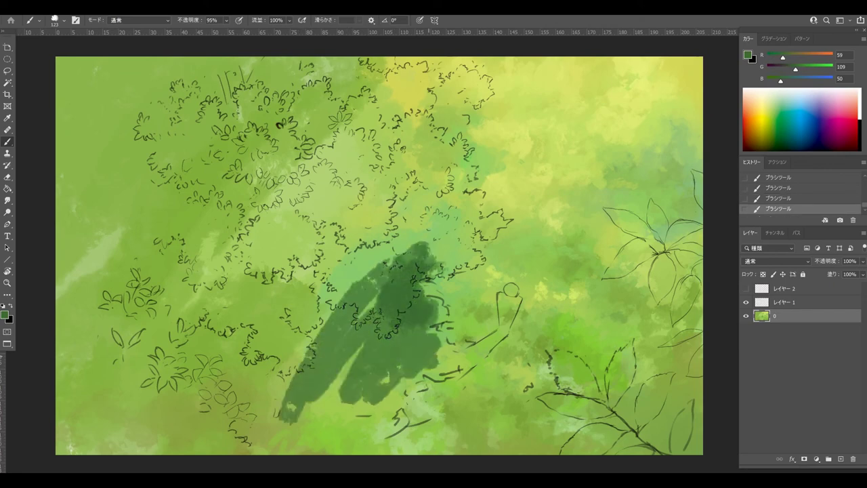
Step: Extend the dark green mass across the lower centre and towards the left-hand foliage, undoing the unwanted strokes
{"action": "left_click_drag", "start_coordinate": [437, 345], "coordinate": [413, 363]}
{"action": "mouse_move", "coordinate": [359, 285]}
{"action": "left_mouse_down"}
{"action": "mouse_move", "coordinate": [339, 299]}
{"action": "mouse_move", "coordinate": [278, 315]}
{"action": "mouse_move", "coordinate": [244, 339]}
{"action": "mouse_move", "coordinate": [207, 332]}
{"action": "mouse_move", "coordinate": [173, 348]}
{"action": "left_mouse_up"}
{"action": "mouse_move", "coordinate": [244, 356]}
{"action": "left_mouse_down"}
{"action": "mouse_move", "coordinate": [332, 372]}
{"action": "mouse_move", "coordinate": [264, 405]}
{"action": "left_mouse_up"}
{"action": "mouse_move", "coordinate": [325, 410]}
{"action": "left_mouse_down"}
{"action": "mouse_move", "coordinate": [365, 379]}
{"action": "mouse_move", "coordinate": [331, 400]}
{"action": "mouse_move", "coordinate": [346, 415]}
{"action": "mouse_move", "coordinate": [418, 380]}
{"action": "left_mouse_up"}
{"action": "key", "text": "ctrl+z"}
{"action": "key", "text": "ctrl+z"}
Step: Fill dark green behind the lower-left leaf clusters and join it to the underside of the central foliage
{"action": "mouse_move", "coordinate": [389, 385]}
{"action": "left_mouse_down"}
{"action": "mouse_move", "coordinate": [356, 421]}
{"action": "mouse_move", "coordinate": [311, 430]}
{"action": "mouse_move", "coordinate": [188, 415]}
{"action": "left_mouse_up"}
{"action": "key", "text": "ctrl+z"}
{"action": "mouse_move", "coordinate": [234, 400]}
{"action": "left_mouse_down"}
{"action": "mouse_move", "coordinate": [179, 407]}
{"action": "mouse_move", "coordinate": [159, 298]}
{"action": "left_mouse_up"}
{"action": "left_click_drag", "start_coordinate": [125, 362], "coordinate": [180, 399]}
{"action": "mouse_move", "coordinate": [261, 375]}
{"action": "left_mouse_down"}
{"action": "mouse_move", "coordinate": [369, 352]}
{"action": "mouse_move", "coordinate": [356, 284]}
{"action": "left_mouse_up"}
{"action": "mouse_move", "coordinate": [461, 271]}
{"action": "left_mouse_down"}
{"action": "mouse_move", "coordinate": [440, 270]}
{"action": "mouse_move", "coordinate": [454, 278]}
{"action": "left_mouse_up"}
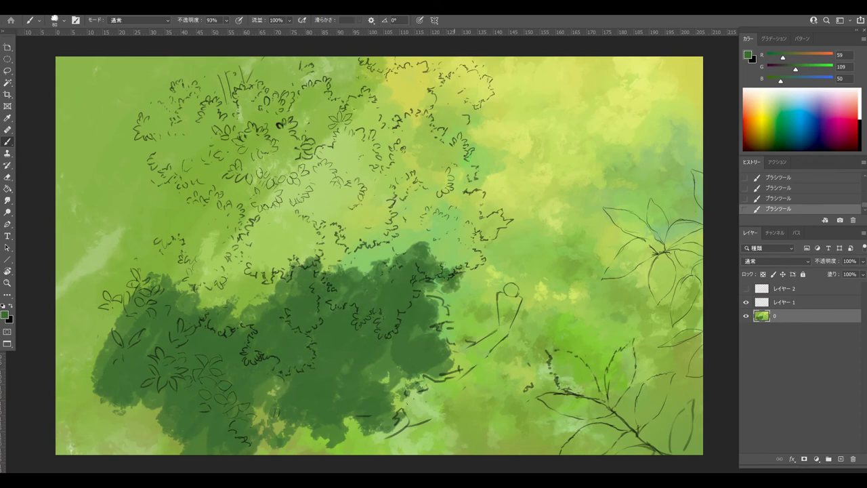
Step: Sample light greens and paint small gaps into the lower edge of the dark green mass
{"action": "left_click_drag", "start_coordinate": [400, 393], "coordinate": [387, 393]}
{"action": "left_click", "coordinate": [398, 392], "text": "alt"}
{"action": "left_click_drag", "start_coordinate": [384, 394], "coordinate": [384, 377]}
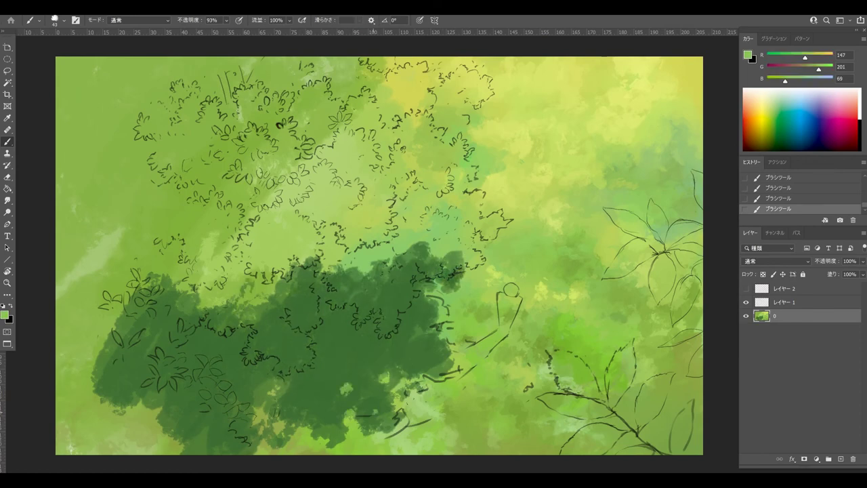
{"action": "left_click", "coordinate": [394, 400], "text": "alt"}
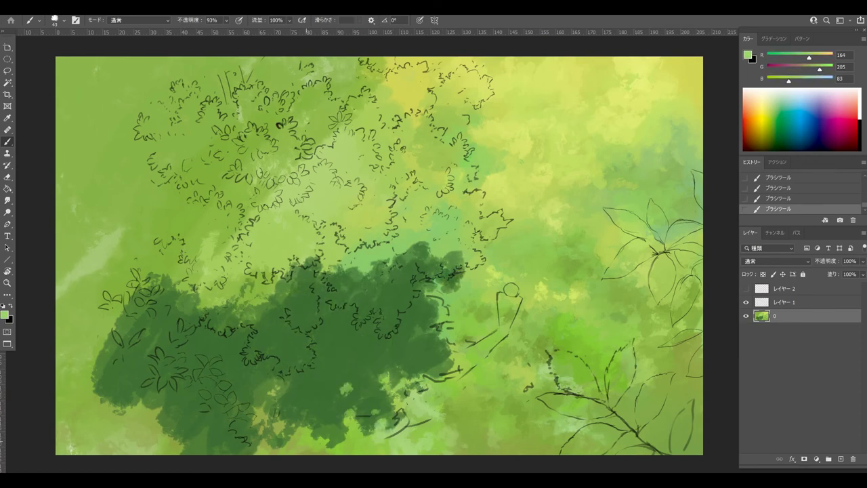
{"action": "left_click", "coordinate": [386, 399], "text": "alt"}
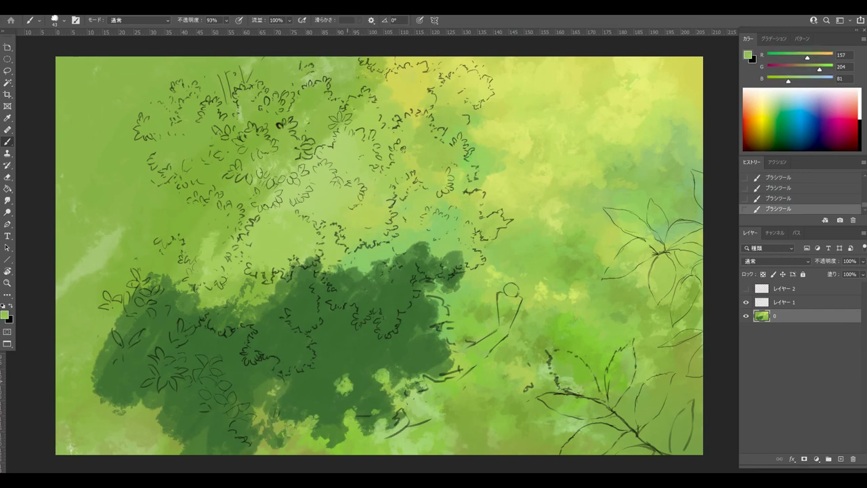
{"action": "key", "text": "ctrl+z"}
Step: Sample the dark green and add overlapping strokes of it through the middle of the shadow mass
{"action": "left_click", "coordinate": [389, 339], "text": "alt"}
{"action": "left_click_drag", "start_coordinate": [421, 293], "coordinate": [380, 342]}
{"action": "left_click_drag", "start_coordinate": [400, 281], "coordinate": [316, 355]}
{"action": "left_click_drag", "start_coordinate": [339, 284], "coordinate": [295, 379]}
Step: Choose a blue tone and paint it across the middle and left of the dark mass, sampling blended colours
{"action": "left_click", "coordinate": [5, 315]}
{"action": "left_click", "coordinate": [486, 180]}
{"action": "left_click", "coordinate": [650, 135]}
{"action": "left_click_drag", "start_coordinate": [342, 302], "coordinate": [298, 379]}
{"action": "left_click", "coordinate": [352, 339], "text": "alt"}
{"action": "mouse_move", "coordinate": [348, 304]}
{"action": "left_mouse_down"}
{"action": "mouse_move", "coordinate": [332, 366]}
{"action": "mouse_move", "coordinate": [247, 305]}
{"action": "mouse_move", "coordinate": [138, 426]}
{"action": "left_mouse_up"}
{"action": "left_click", "coordinate": [305, 359], "text": "alt"}
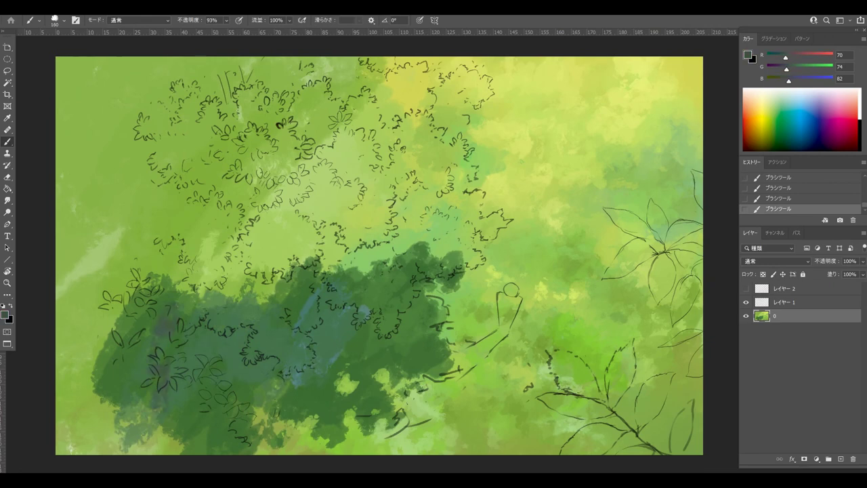
Step: Paint dark grey over the left part of the shadow mass and down behind the lower-left leaves
{"action": "left_click_drag", "start_coordinate": [157, 284], "coordinate": [252, 319]}
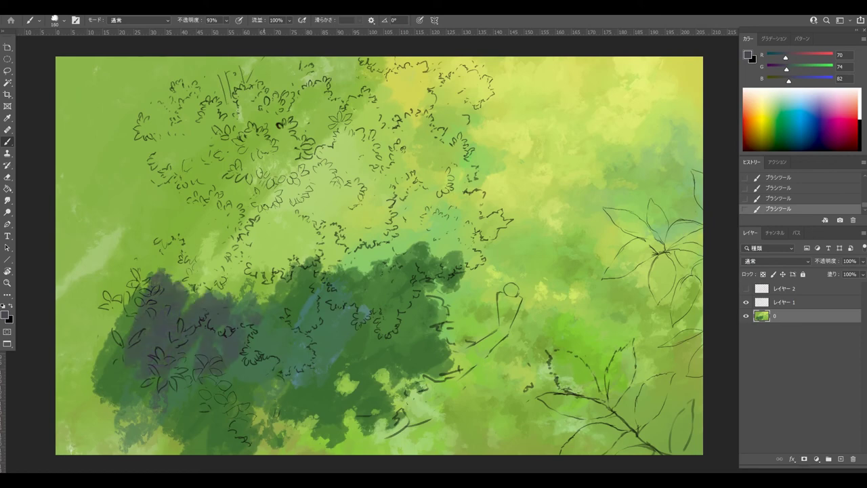
{"action": "left_click", "coordinate": [178, 350], "text": "alt"}
{"action": "left_click_drag", "start_coordinate": [217, 362], "coordinate": [271, 359]}
{"action": "left_click_drag", "start_coordinate": [193, 393], "coordinate": [179, 443]}
{"action": "key", "text": "ctrl+z"}
{"action": "left_click_drag", "start_coordinate": [261, 369], "coordinate": [279, 392]}
Step: Switch to the Smudge tool and try softening the lower-right edge of the dark mass, checking the brush settings
{"action": "key", "text": "r"}
{"action": "mouse_move", "coordinate": [389, 371]}
{"action": "left_mouse_down"}
{"action": "mouse_move", "coordinate": [379, 381]}
{"action": "mouse_move", "coordinate": [412, 403]}
{"action": "left_mouse_up"}
{"action": "key", "text": "ctrl+z"}
{"action": "key", "text": "F5"}
{"action": "key", "text": "F5"}
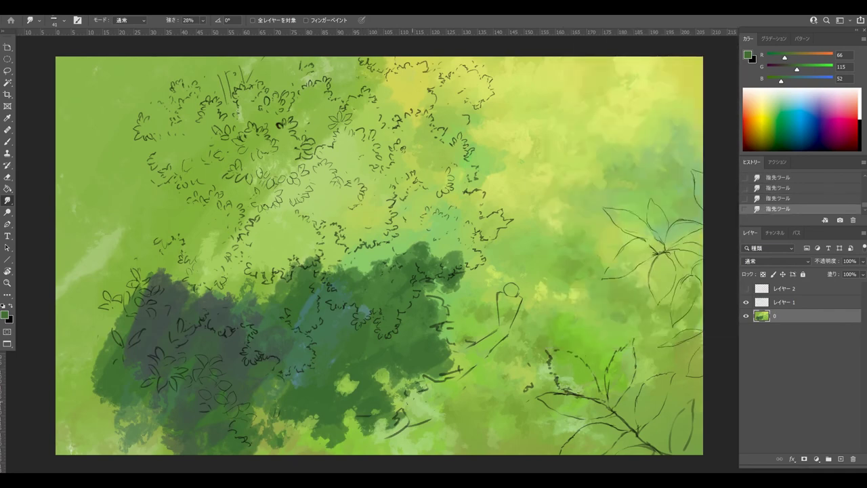
Step: Return to the Brush tool and paint dark green up the central foliage and over the whole upper-left tree area
{"action": "key", "text": "b"}
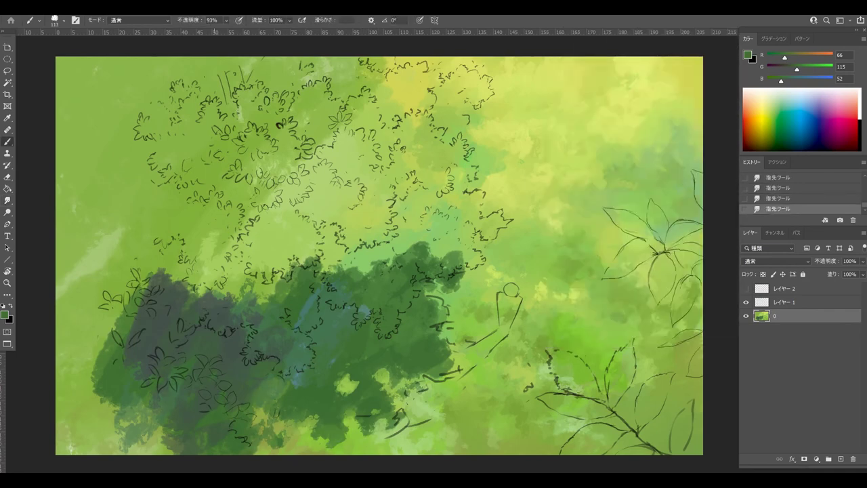
{"action": "left_click_drag", "start_coordinate": [457, 216], "coordinate": [416, 257]}
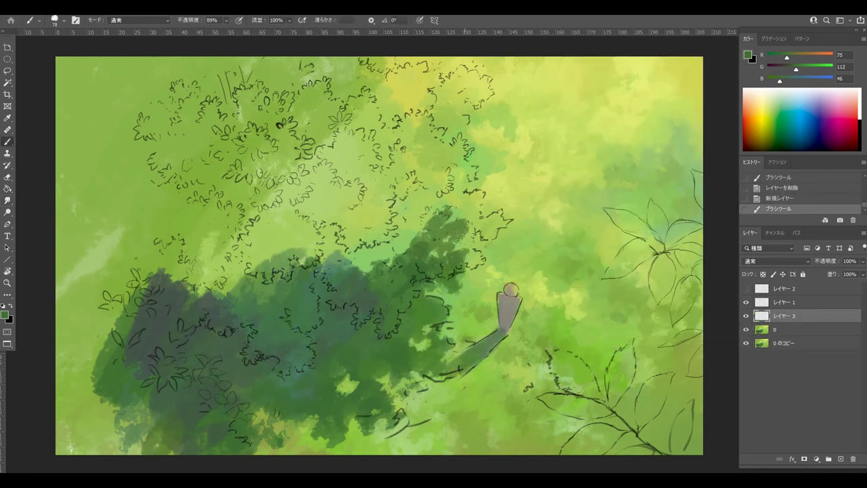
{"action": "left_click_drag", "start_coordinate": [434, 187], "coordinate": [369, 257]}
{"action": "mouse_move", "coordinate": [460, 82]}
{"action": "left_mouse_down"}
{"action": "mouse_move", "coordinate": [348, 227]}
{"action": "mouse_move", "coordinate": [112, 233]}
{"action": "mouse_move", "coordinate": [315, 91]}
{"action": "mouse_move", "coordinate": [413, 136]}
{"action": "left_mouse_up"}
{"action": "mouse_move", "coordinate": [318, 207]}
{"action": "left_mouse_down"}
{"action": "mouse_move", "coordinate": [84, 356]}
{"action": "mouse_move", "coordinate": [88, 234]}
{"action": "left_mouse_up"}
{"action": "left_click_drag", "start_coordinate": [155, 163], "coordinate": [143, 163]}
Step: Darken the lower-left corner, choosing a near-black green (RGB 11, 18, 16) for the foreground foliage
{"action": "left_click_drag", "start_coordinate": [139, 428], "coordinate": [112, 436]}
{"action": "left_click_drag", "start_coordinate": [796, 69], "coordinate": [788, 69]}
{"action": "mouse_move", "coordinate": [193, 428]}
{"action": "left_mouse_down"}
{"action": "mouse_move", "coordinate": [77, 403]}
{"action": "mouse_move", "coordinate": [115, 427]}
{"action": "left_mouse_up"}
{"action": "left_click", "coordinate": [4, 315]}
{"action": "left_click", "coordinate": [485, 245]}
{"action": "left_click", "coordinate": [569, 202]}
{"action": "left_click", "coordinate": [649, 134]}
{"action": "mouse_move", "coordinate": [85, 366]}
{"action": "left_mouse_down"}
{"action": "mouse_move", "coordinate": [183, 418]}
{"action": "mouse_move", "coordinate": [139, 336]}
{"action": "mouse_move", "coordinate": [75, 380]}
{"action": "left_mouse_up"}
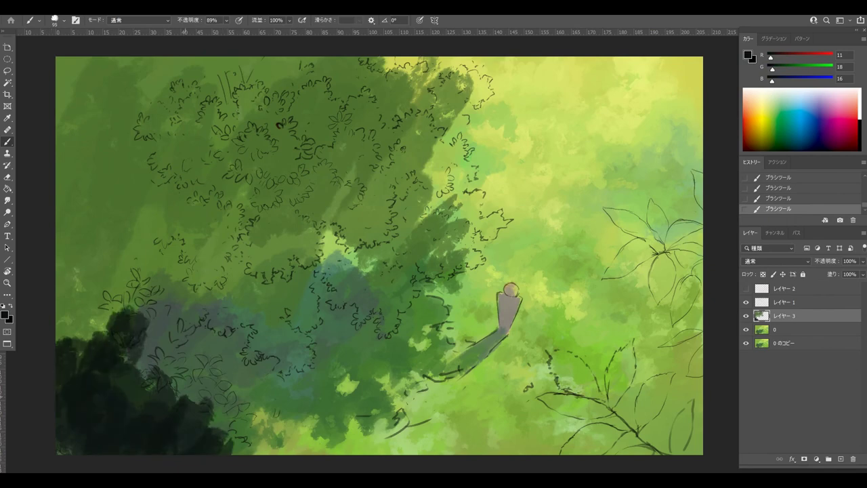
Step: Shift the colour to a deeper saturated green and paint it over the near-black lower-left corner
{"action": "left_click_drag", "start_coordinate": [224, 437], "coordinate": [68, 443]}
{"action": "left_click_drag", "start_coordinate": [772, 69], "coordinate": [794, 69]}
{"action": "left_click_drag", "start_coordinate": [794, 81], "coordinate": [782, 80]}
{"action": "mouse_move", "coordinate": [216, 444]}
{"action": "left_mouse_down"}
{"action": "mouse_move", "coordinate": [122, 338]}
{"action": "mouse_move", "coordinate": [94, 427]}
{"action": "mouse_move", "coordinate": [76, 449]}
{"action": "left_mouse_up"}
Step: Choose a very dark brownish tone and paint it over the green in the lower-left corner
{"action": "left_click", "coordinate": [5, 315]}
{"action": "left_click", "coordinate": [515, 221]}
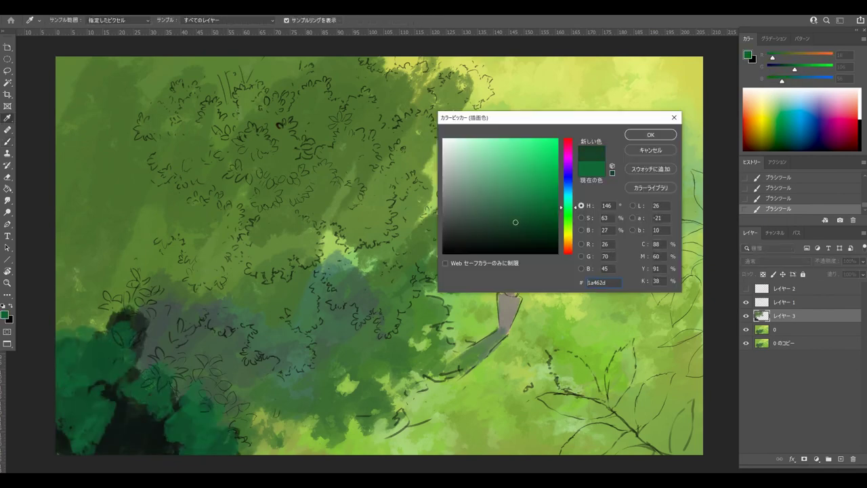
{"action": "left_click", "coordinate": [567, 234]}
{"action": "left_click", "coordinate": [509, 239]}
{"action": "left_click", "coordinate": [649, 134]}
{"action": "mouse_move", "coordinate": [130, 374]}
{"action": "left_mouse_down"}
{"action": "mouse_move", "coordinate": [202, 401]}
{"action": "mouse_move", "coordinate": [149, 352]}
{"action": "left_mouse_up"}
{"action": "key", "text": "ctrl+z"}
{"action": "key", "text": "ctrl+z"}
{"action": "mouse_move", "coordinate": [129, 322]}
{"action": "left_mouse_down"}
{"action": "mouse_move", "coordinate": [88, 359]}
{"action": "mouse_move", "coordinate": [71, 440]}
{"action": "left_mouse_up"}
{"action": "mouse_move", "coordinate": [230, 444]}
{"action": "left_mouse_down"}
{"action": "mouse_move", "coordinate": [162, 434]}
{"action": "mouse_move", "coordinate": [173, 410]}
{"action": "left_mouse_up"}
Step: Raise the colour's red value and blend the tone up through the dark lower-left foliage
{"action": "left_click", "coordinate": [200, 423], "text": "alt"}
{"action": "key", "text": "ctrl+z"}
{"action": "left_click_drag", "start_coordinate": [773, 58], "coordinate": [787, 58]}
{"action": "left_click_drag", "start_coordinate": [165, 437], "coordinate": [170, 379]}
{"action": "left_click_drag", "start_coordinate": [163, 386], "coordinate": [139, 356]}
Step: Paint dark grey-green shadow patches down the edge and underside of the central foliage
{"action": "left_click_drag", "start_coordinate": [464, 210], "coordinate": [447, 240]}
{"action": "left_click_drag", "start_coordinate": [451, 159], "coordinate": [420, 203]}
{"action": "mouse_move", "coordinate": [420, 203]}
{"action": "left_mouse_down"}
{"action": "mouse_move", "coordinate": [457, 223]}
{"action": "mouse_move", "coordinate": [406, 264]}
{"action": "left_mouse_up"}
{"action": "left_click_drag", "start_coordinate": [403, 275], "coordinate": [386, 304]}
{"action": "left_click_drag", "start_coordinate": [396, 251], "coordinate": [352, 295]}
{"action": "left_click_drag", "start_coordinate": [369, 224], "coordinate": [325, 265]}
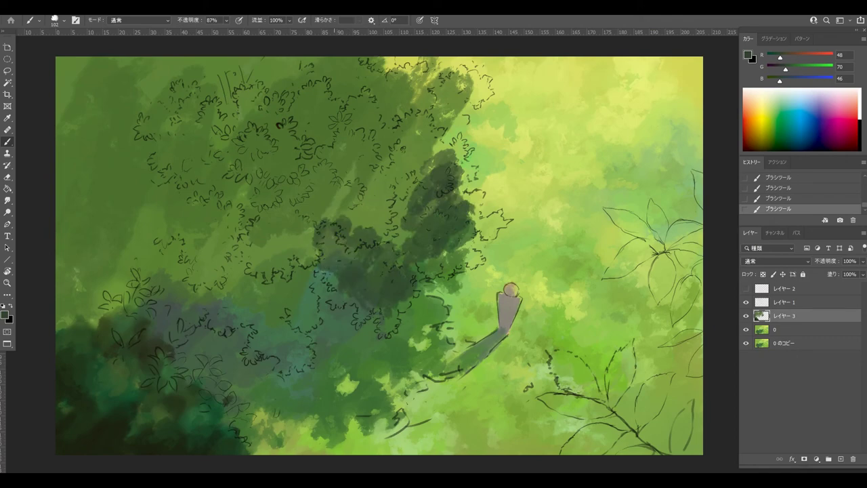
Step: Paint broad dark grey-green strokes over the left side of the tree mass and down through its middle
{"action": "left_click_drag", "start_coordinate": [339, 193], "coordinate": [254, 291]}
{"action": "left_click_drag", "start_coordinate": [227, 149], "coordinate": [173, 237]}
{"action": "left_click_drag", "start_coordinate": [162, 102], "coordinate": [91, 240]}
{"action": "left_click_drag", "start_coordinate": [139, 71], "coordinate": [68, 169]}
{"action": "left_click_drag", "start_coordinate": [159, 139], "coordinate": [71, 302]}
{"action": "left_click_drag", "start_coordinate": [173, 146], "coordinate": [112, 305]}
{"action": "left_click_drag", "start_coordinate": [210, 234], "coordinate": [145, 288]}
{"action": "left_click_drag", "start_coordinate": [226, 221], "coordinate": [156, 315]}
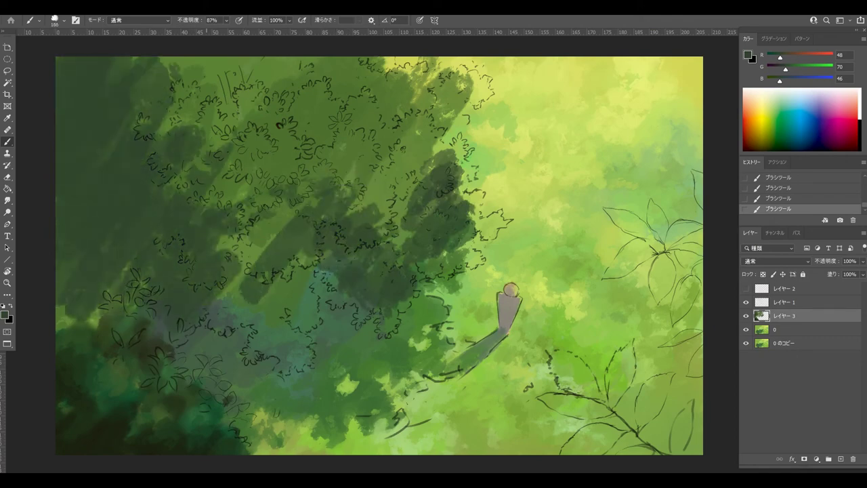
{"action": "left_click_drag", "start_coordinate": [162, 248], "coordinate": [75, 308]}
Step: Carry the dark grey-green in long diagonal strokes across the upper canopy to its right edge
{"action": "left_click_drag", "start_coordinate": [332, 78], "coordinate": [153, 200]}
{"action": "left_click_drag", "start_coordinate": [376, 78], "coordinate": [254, 244]}
{"action": "left_click_drag", "start_coordinate": [440, 135], "coordinate": [332, 159]}
{"action": "left_click_drag", "start_coordinate": [437, 109], "coordinate": [373, 153]}
Step: Shift the colour to a brighter green with red 86 and green 138, and paint it across the upper canopy
{"action": "left_click_drag", "start_coordinate": [786, 69], "coordinate": [804, 69]}
{"action": "left_click_drag", "start_coordinate": [780, 81], "coordinate": [790, 58]}
{"action": "left_click_drag", "start_coordinate": [424, 68], "coordinate": [376, 95]}
{"action": "left_click_drag", "start_coordinate": [433, 108], "coordinate": [352, 159]}
{"action": "key", "text": "ctrl+z"}
{"action": "mouse_move", "coordinate": [379, 71]}
{"action": "left_mouse_down"}
{"action": "mouse_move", "coordinate": [346, 99]}
{"action": "mouse_move", "coordinate": [247, 122]}
{"action": "left_mouse_up"}
{"action": "left_click_drag", "start_coordinate": [234, 85], "coordinate": [176, 125]}
{"action": "left_click_drag", "start_coordinate": [431, 109], "coordinate": [237, 159]}
{"action": "left_click_drag", "start_coordinate": [440, 129], "coordinate": [369, 166]}
{"action": "left_click_drag", "start_coordinate": [471, 87], "coordinate": [454, 122]}
Step: Try a bright green stroke down the canopy's right edge, and undo the latest canopy strokes
{"action": "mouse_move", "coordinate": [447, 163]}
{"action": "left_mouse_down"}
{"action": "mouse_move", "coordinate": [417, 196]}
{"action": "mouse_move", "coordinate": [410, 224]}
{"action": "left_mouse_up"}
{"action": "key", "text": "ctrl+z"}
{"action": "key", "text": "ctrl+z"}
{"action": "key", "text": "ctrl+z"}
{"action": "key", "text": "ctrl+z"}
{"action": "key", "text": "ctrl+z"}
{"action": "key", "text": "ctrl+z"}
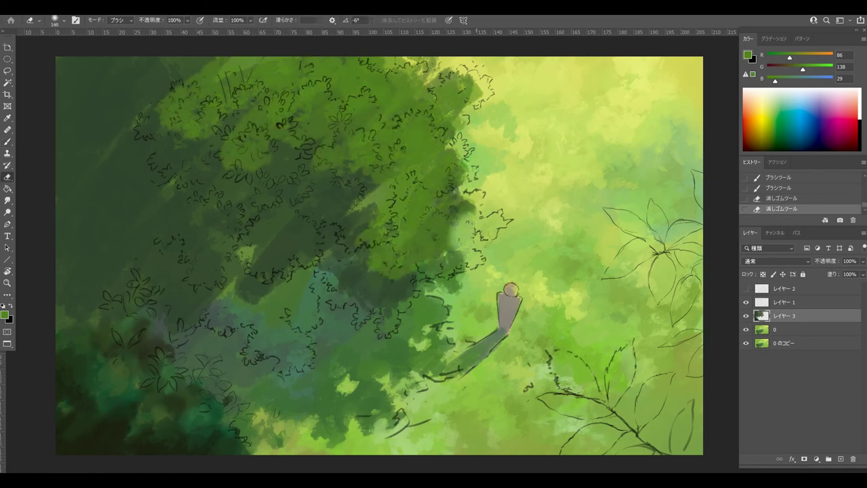
Step: Extend the green down the canopy's lower-right side, and work a sampled tone into its centre
{"action": "left_click_drag", "start_coordinate": [400, 234], "coordinate": [369, 298]}
{"action": "left_click", "coordinate": [292, 200], "text": "alt"}
{"action": "left_click_drag", "start_coordinate": [359, 186], "coordinate": [305, 237]}
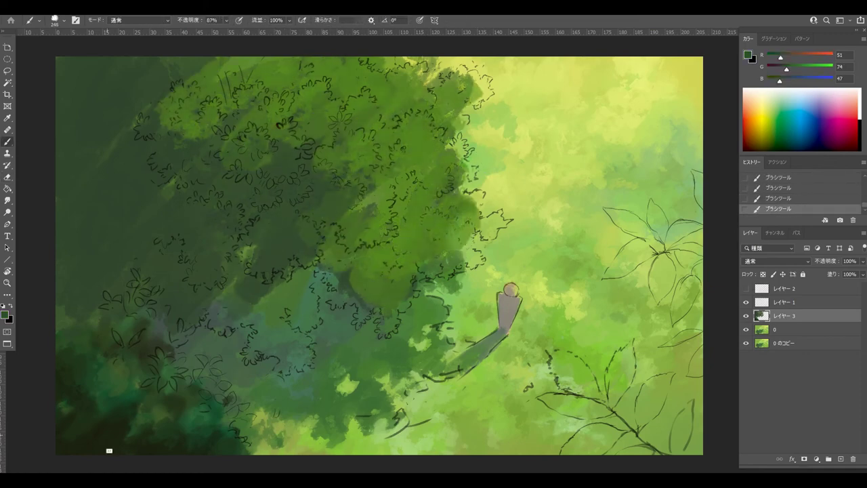
Step: Sample the dark tone from the lower-left foliage and paint it over the whole left side of the tree
{"action": "left_click", "coordinate": [140, 407], "text": "alt"}
{"action": "left_click_drag", "start_coordinate": [166, 108], "coordinate": [210, 217]}
{"action": "left_click_drag", "start_coordinate": [149, 74], "coordinate": [75, 155]}
{"action": "left_click_drag", "start_coordinate": [135, 162], "coordinate": [88, 250]}
{"action": "left_click_drag", "start_coordinate": [166, 254], "coordinate": [84, 295]}
{"action": "left_click_drag", "start_coordinate": [75, 183], "coordinate": [88, 308]}
{"action": "left_click_drag", "start_coordinate": [196, 244], "coordinate": [223, 274]}
{"action": "left_click_drag", "start_coordinate": [267, 254], "coordinate": [244, 298]}
Step: Dab sampled yellow-green accents into the dark left foliage and smudge them into their surroundings
{"action": "left_click", "coordinate": [292, 129], "text": "alt"}
{"action": "left_click_drag", "start_coordinate": [162, 230], "coordinate": [193, 237]}
{"action": "left_click_drag", "start_coordinate": [194, 284], "coordinate": [218, 261]}
{"action": "left_click", "coordinate": [196, 207], "text": "alt"}
{"action": "mouse_move", "coordinate": [178, 213]}
{"action": "left_mouse_down"}
{"action": "mouse_move", "coordinate": [201, 230]}
{"action": "mouse_move", "coordinate": [183, 235]}
{"action": "left_mouse_up"}
{"action": "key", "text": "r"}
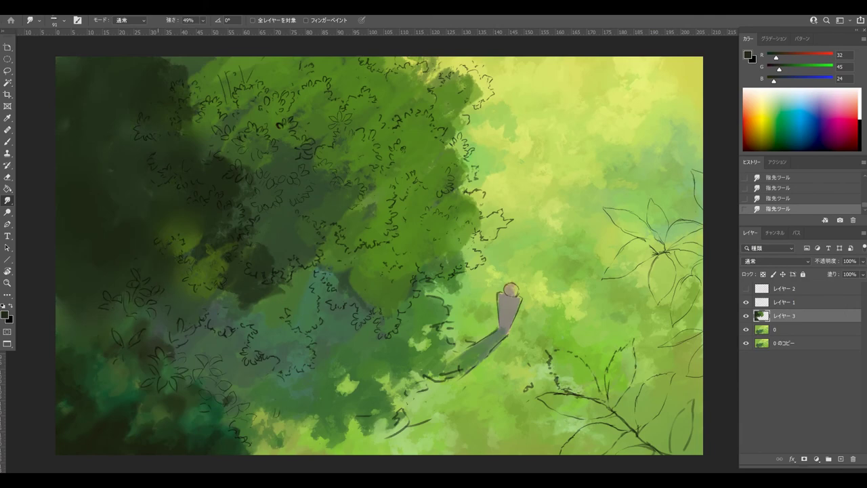
Step: Paint dark olive-green shadow across the central foliage and down into the hanging leaf clump
{"action": "key", "text": "b"}
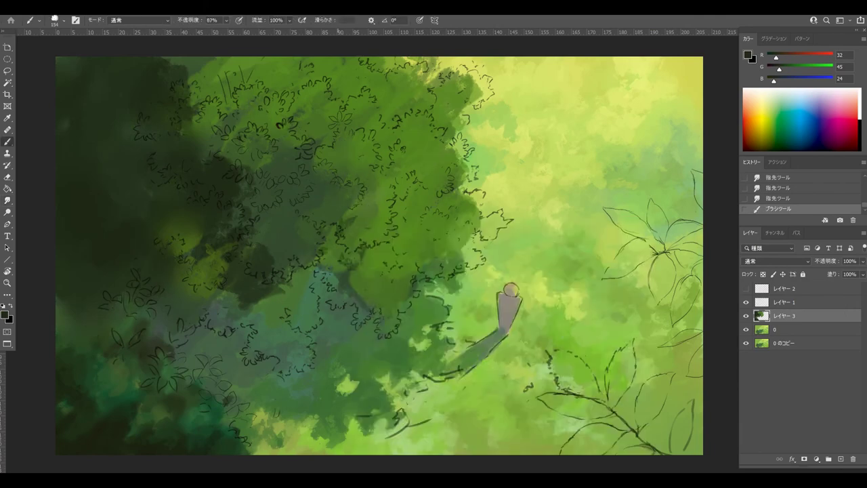
{"action": "left_click_drag", "start_coordinate": [281, 156], "coordinate": [244, 248]}
{"action": "left_click_drag", "start_coordinate": [352, 187], "coordinate": [301, 247]}
{"action": "left_click_drag", "start_coordinate": [302, 261], "coordinate": [261, 305]}
{"action": "left_click_drag", "start_coordinate": [305, 281], "coordinate": [274, 319]}
{"action": "left_click_drag", "start_coordinate": [271, 315], "coordinate": [292, 352]}
{"action": "mouse_move", "coordinate": [282, 298]}
{"action": "left_mouse_down"}
{"action": "mouse_move", "coordinate": [223, 271]}
{"action": "mouse_move", "coordinate": [210, 321]}
{"action": "left_mouse_up"}
{"action": "mouse_move", "coordinate": [193, 279]}
{"action": "left_mouse_down"}
{"action": "mouse_move", "coordinate": [174, 309]}
{"action": "mouse_move", "coordinate": [191, 284]}
{"action": "left_mouse_up"}
{"action": "left_click_drag", "start_coordinate": [162, 316], "coordinate": [149, 332]}
{"action": "key", "text": "ctrl+z"}
{"action": "left_click_drag", "start_coordinate": [354, 274], "coordinate": [363, 288]}
{"action": "key", "text": "ctrl+z"}
Step: Fill out the dark hanging clump and add a dark patch to the canopy's lower-right cluster
{"action": "left_click_drag", "start_coordinate": [314, 276], "coordinate": [298, 332]}
{"action": "mouse_move", "coordinate": [261, 331]}
{"action": "left_mouse_down"}
{"action": "mouse_move", "coordinate": [272, 352]}
{"action": "mouse_move", "coordinate": [298, 360]}
{"action": "left_mouse_up"}
{"action": "mouse_move", "coordinate": [433, 233]}
{"action": "left_mouse_down"}
{"action": "mouse_move", "coordinate": [422, 264]}
{"action": "mouse_move", "coordinate": [366, 285]}
{"action": "left_mouse_up"}
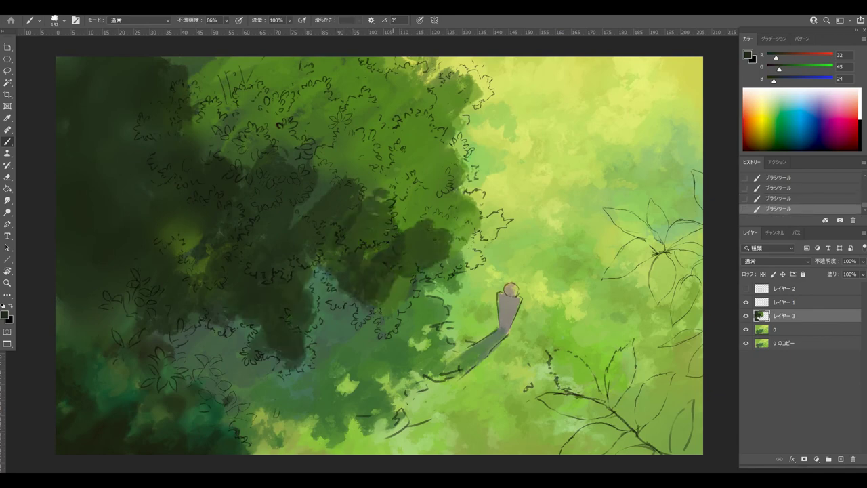
Step: Sample a canopy green, adjust it to an olive tone, and dab it between the central and right leaf clusters
{"action": "left_click", "coordinate": [400, 179], "text": "alt"}
{"action": "left_click_drag", "start_coordinate": [393, 216], "coordinate": [332, 203]}
{"action": "left_click", "coordinate": [4, 315]}
{"action": "left_click", "coordinate": [530, 211]}
{"action": "left_click", "coordinate": [568, 226]}
{"action": "left_click", "coordinate": [630, 134]}
{"action": "left_click_drag", "start_coordinate": [397, 180], "coordinate": [379, 207]}
Step: Mix another dark olive tone and paint it over the canopy's lower-right cluster
{"action": "left_click", "coordinate": [4, 315]}
{"action": "left_click", "coordinate": [533, 223]}
{"action": "left_click", "coordinate": [636, 134]}
{"action": "mouse_move", "coordinate": [430, 223]}
{"action": "left_mouse_down"}
{"action": "mouse_move", "coordinate": [444, 268]}
{"action": "mouse_move", "coordinate": [450, 246]}
{"action": "mouse_move", "coordinate": [439, 260]}
{"action": "mouse_move", "coordinate": [454, 264]}
{"action": "left_mouse_up"}
Step: Clear any selection, sample the lower-right cluster's dark tone, and brush it along the canopy's right edge
{"action": "key", "text": "e"}
{"action": "key", "text": "l"}
{"action": "key", "text": "ctrl+d"}
{"action": "key", "text": "b"}
{"action": "left_click", "coordinate": [445, 252], "text": "alt"}
{"action": "left_click_drag", "start_coordinate": [460, 221], "coordinate": [466, 259]}
{"action": "left_click_drag", "start_coordinate": [474, 198], "coordinate": [480, 230]}
Step: Break up the bright upper canopy with darker green strokes from the right side across to the upper left
{"action": "left_click_drag", "start_coordinate": [408, 159], "coordinate": [421, 203]}
{"action": "left_click_drag", "start_coordinate": [388, 117], "coordinate": [379, 161]}
{"action": "left_click_drag", "start_coordinate": [404, 81], "coordinate": [359, 119]}
{"action": "left_click_drag", "start_coordinate": [345, 67], "coordinate": [264, 94]}
{"action": "mouse_move", "coordinate": [241, 71]}
{"action": "left_mouse_down"}
{"action": "mouse_move", "coordinate": [216, 102]}
{"action": "mouse_move", "coordinate": [198, 93]}
{"action": "left_mouse_up"}
Step: Sample mid greens from the canopy and paint leaf clumps into the dark left and central foliage
{"action": "left_click", "coordinate": [204, 123], "text": "alt"}
{"action": "mouse_move", "coordinate": [188, 132]}
{"action": "left_mouse_down"}
{"action": "mouse_move", "coordinate": [172, 135]}
{"action": "mouse_move", "coordinate": [203, 171]}
{"action": "left_mouse_up"}
{"action": "left_click_drag", "start_coordinate": [308, 203], "coordinate": [284, 261]}
{"action": "left_click_drag", "start_coordinate": [274, 202], "coordinate": [259, 265]}
{"action": "mouse_move", "coordinate": [312, 210]}
{"action": "left_mouse_down"}
{"action": "mouse_move", "coordinate": [322, 210]}
{"action": "mouse_move", "coordinate": [260, 244]}
{"action": "left_mouse_up"}
{"action": "left_click", "coordinate": [288, 195], "text": "alt"}
{"action": "left_click_drag", "start_coordinate": [200, 234], "coordinate": [193, 250]}
Step: Choose a near-black green and deepen the shadows beneath the left leaf clumps and around the hanging clump
{"action": "left_click", "coordinate": [5, 314]}
{"action": "left_click", "coordinate": [493, 244]}
{"action": "left_click", "coordinate": [651, 135]}
{"action": "mouse_move", "coordinate": [226, 174]}
{"action": "left_mouse_down"}
{"action": "mouse_move", "coordinate": [232, 192]}
{"action": "mouse_move", "coordinate": [256, 200]}
{"action": "left_mouse_up"}
{"action": "key", "text": "ctrl+z"}
{"action": "left_click_drag", "start_coordinate": [302, 306], "coordinate": [279, 343]}
{"action": "left_click_drag", "start_coordinate": [231, 244], "coordinate": [227, 311]}
{"action": "key", "text": "bracketright"}
{"action": "left_click_drag", "start_coordinate": [206, 176], "coordinate": [139, 199]}
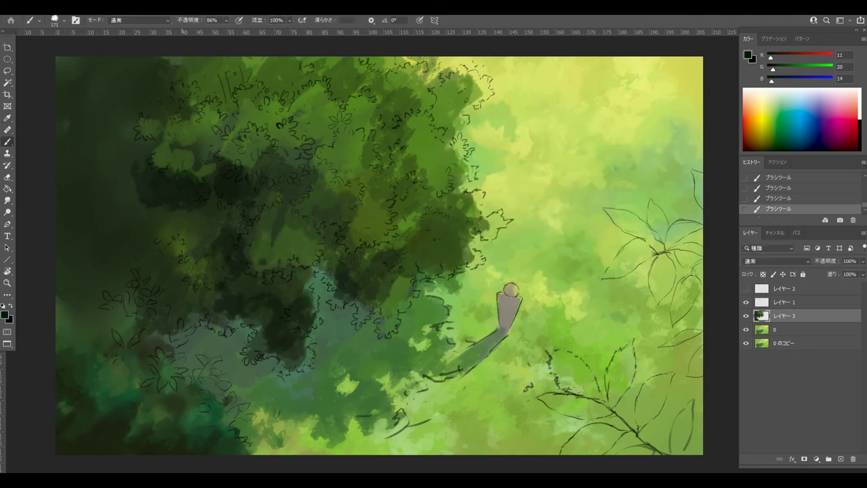
Step: Paint sampled dark green shadow patches into the canopy's right side and centre
{"action": "left_click", "coordinate": [409, 122], "text": "alt"}
{"action": "mouse_move", "coordinate": [431, 96]}
{"action": "left_mouse_down"}
{"action": "mouse_move", "coordinate": [439, 116]}
{"action": "mouse_move", "coordinate": [410, 136]}
{"action": "mouse_move", "coordinate": [400, 181]}
{"action": "mouse_move", "coordinate": [448, 197]}
{"action": "mouse_move", "coordinate": [398, 230]}
{"action": "left_mouse_up"}
{"action": "left_click", "coordinate": [433, 146], "text": "alt"}
{"action": "left_click", "coordinate": [441, 107], "text": "alt"}
{"action": "key", "text": "bracketleft"}
{"action": "mouse_move", "coordinate": [340, 200]}
{"action": "left_mouse_down"}
{"action": "mouse_move", "coordinate": [326, 229]}
{"action": "mouse_move", "coordinate": [279, 193]}
{"action": "left_mouse_up"}
Step: Sample dark tones and even out the shadow above and beside the hanging clump
{"action": "left_click", "coordinate": [235, 182], "text": "alt"}
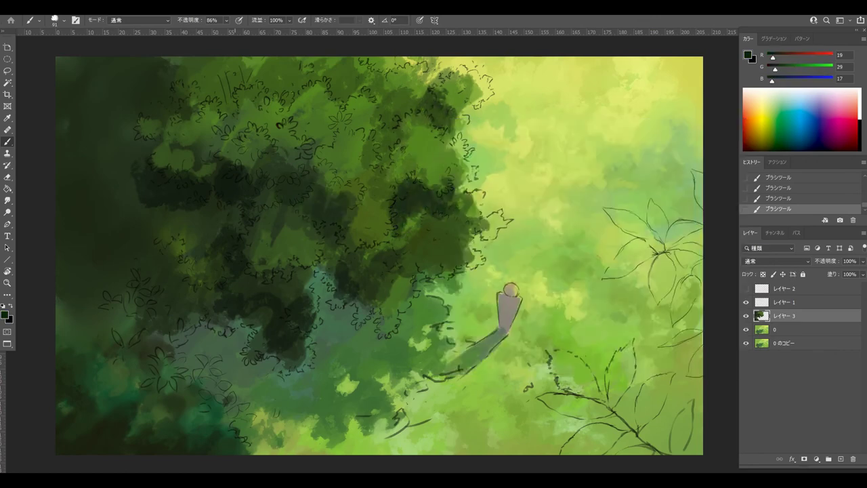
{"action": "key", "text": "bracketright"}
{"action": "left_click_drag", "start_coordinate": [293, 272], "coordinate": [267, 284]}
{"action": "left_click", "coordinate": [140, 355], "text": "alt"}
{"action": "left_click_drag", "start_coordinate": [233, 325], "coordinate": [242, 325]}
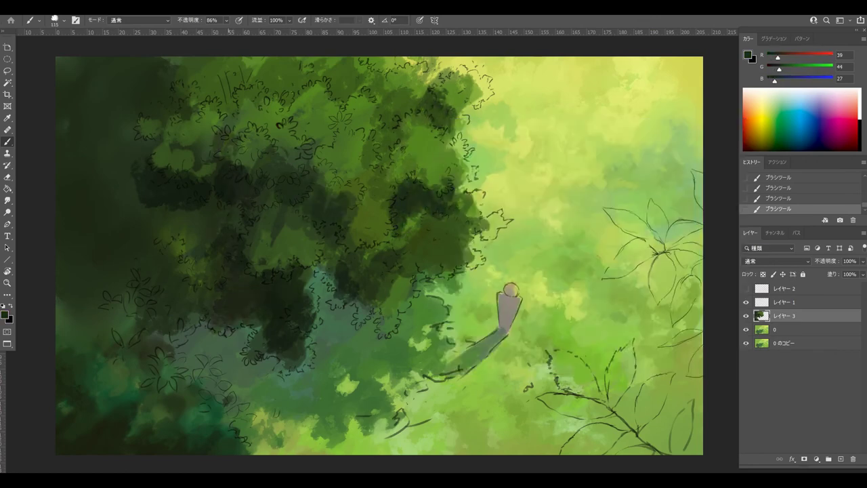
Step: Paint dark branch strokes near the top of the tree, and smudge the canopy's shadow and right edges softer
{"action": "left_click_drag", "start_coordinate": [235, 84], "coordinate": [226, 157]}
{"action": "left_click_drag", "start_coordinate": [220, 70], "coordinate": [228, 105]}
{"action": "key", "text": "r"}
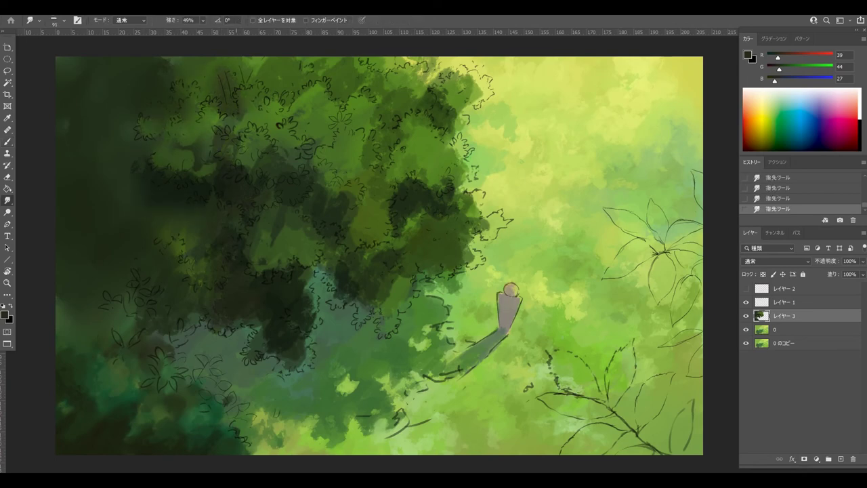
{"action": "left_click_drag", "start_coordinate": [470, 212], "coordinate": [484, 218]}
{"action": "left_click_drag", "start_coordinate": [457, 250], "coordinate": [470, 261]}
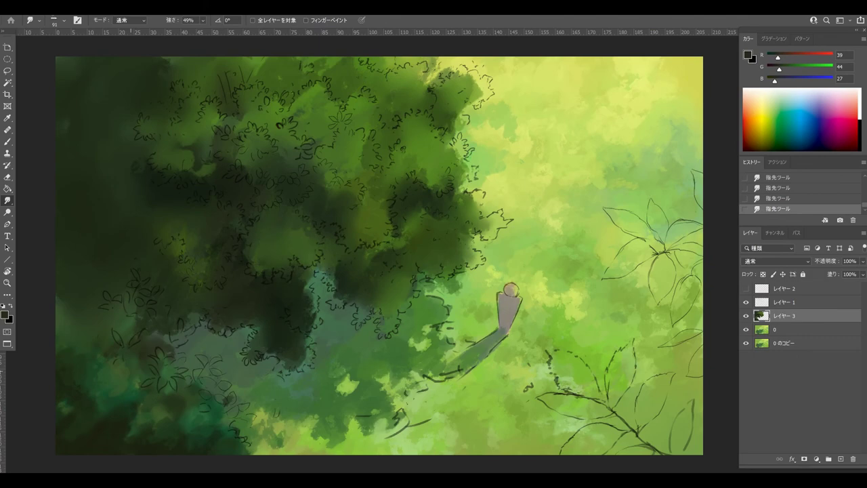
Step: Dab sampled dark green into the right-hand canopy shadow, undoing the last touch
{"action": "key", "text": "b"}
{"action": "left_click", "coordinate": [441, 230], "text": "alt"}
{"action": "left_click_drag", "start_coordinate": [423, 217], "coordinate": [428, 219]}
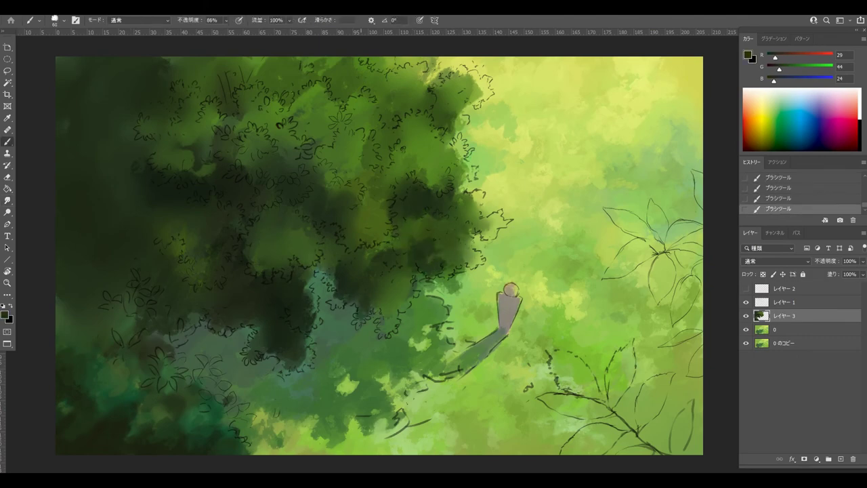
{"action": "left_click", "coordinate": [371, 220], "text": "alt"}
{"action": "key", "text": "ctrl+z"}
Step: Paint mid-green leaf clumps on the hanging clump, the central cluster and the underside of the canopy
{"action": "left_click_drag", "start_coordinate": [295, 354], "coordinate": [253, 304]}
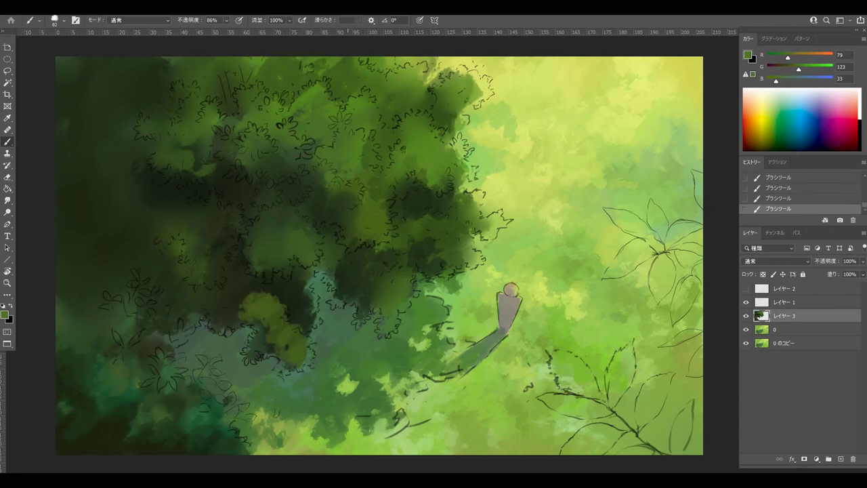
{"action": "left_click_drag", "start_coordinate": [248, 244], "coordinate": [280, 225]}
{"action": "left_click_drag", "start_coordinate": [260, 255], "coordinate": [277, 271]}
{"action": "left_click_drag", "start_coordinate": [258, 350], "coordinate": [290, 334]}
{"action": "left_click_drag", "start_coordinate": [311, 284], "coordinate": [295, 320]}
{"action": "left_click_drag", "start_coordinate": [340, 275], "coordinate": [383, 303]}
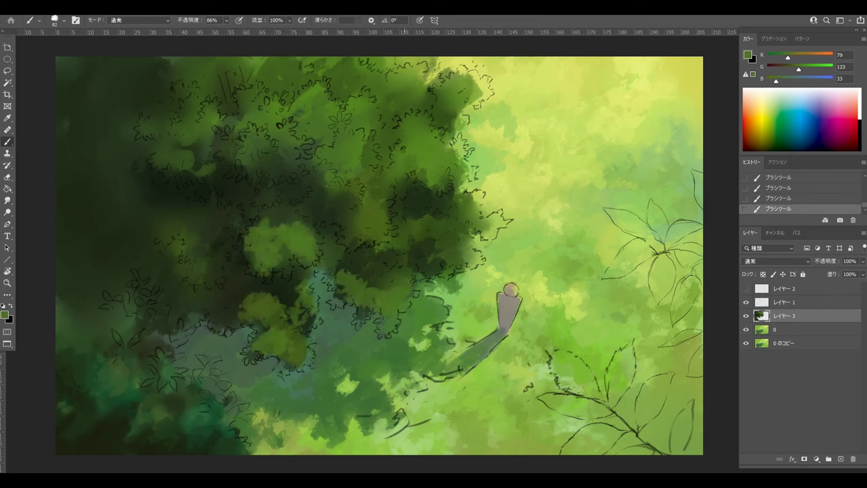
Step: Raise the colour's green and red values and dab a brighter highlight on the tip of the canopy's lower clump
{"action": "left_click_drag", "start_coordinate": [798, 69], "coordinate": [815, 69]}
{"action": "left_click_drag", "start_coordinate": [787, 58], "coordinate": [800, 57]}
{"action": "left_click_drag", "start_coordinate": [387, 297], "coordinate": [391, 322]}
Step: Work sampled muted greens and a bluish tone into the canopy's lower clump and the shadow above it
{"action": "left_click", "coordinate": [395, 310], "text": "alt"}
{"action": "mouse_move", "coordinate": [390, 276]}
{"action": "left_mouse_down"}
{"action": "mouse_move", "coordinate": [396, 298]}
{"action": "mouse_move", "coordinate": [348, 269]}
{"action": "left_mouse_up"}
{"action": "left_click", "coordinate": [421, 302], "text": "alt"}
{"action": "left_click", "coordinate": [366, 274], "text": "alt"}
{"action": "left_click_drag", "start_coordinate": [351, 229], "coordinate": [338, 264]}
Step: Sample the bright green highlight and dab leaf clumps up the centre-right of the canopy, undoing the last stroke
{"action": "left_click", "coordinate": [391, 314], "text": "alt"}
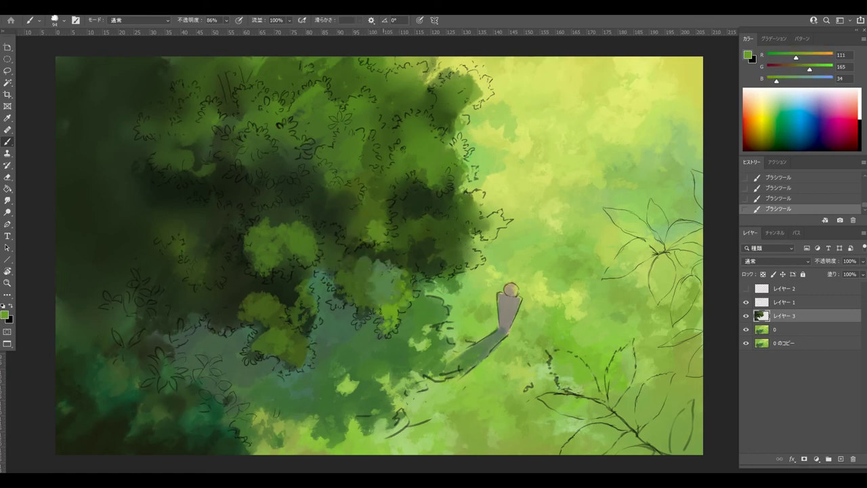
{"action": "left_click_drag", "start_coordinate": [372, 209], "coordinate": [372, 240]}
{"action": "left_click_drag", "start_coordinate": [352, 182], "coordinate": [351, 203]}
{"action": "left_click_drag", "start_coordinate": [350, 139], "coordinate": [366, 161]}
{"action": "mouse_move", "coordinate": [340, 142]}
{"action": "left_mouse_down"}
{"action": "mouse_move", "coordinate": [371, 162]}
{"action": "mouse_move", "coordinate": [359, 169]}
{"action": "left_mouse_up"}
{"action": "key", "text": "ctrl+z"}
Step: Sample nearby greens and dab olive and teal accents into the upper-left leaf clumps
{"action": "left_click", "coordinate": [284, 155], "text": "alt"}
{"action": "mouse_move", "coordinate": [294, 157]}
{"action": "left_mouse_down"}
{"action": "mouse_move", "coordinate": [279, 174]}
{"action": "mouse_move", "coordinate": [263, 147]}
{"action": "left_mouse_up"}
{"action": "key", "text": "ctrl+z"}
{"action": "left_click", "coordinate": [252, 168], "text": "alt"}
{"action": "key", "text": "Tab"}
{"action": "key", "text": "Tab"}
{"action": "left_click_drag", "start_coordinate": [212, 106], "coordinate": [206, 118]}
{"action": "left_click", "coordinate": [209, 124], "text": "alt"}
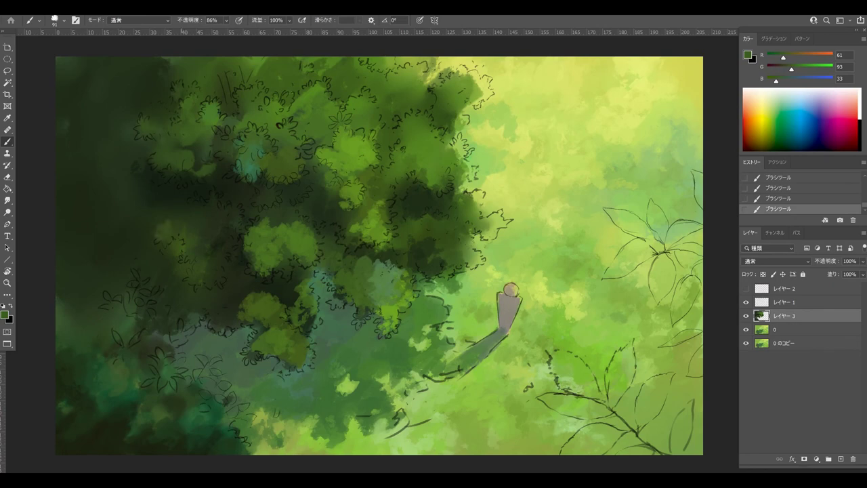
{"action": "left_click", "coordinate": [257, 249], "text": "alt"}
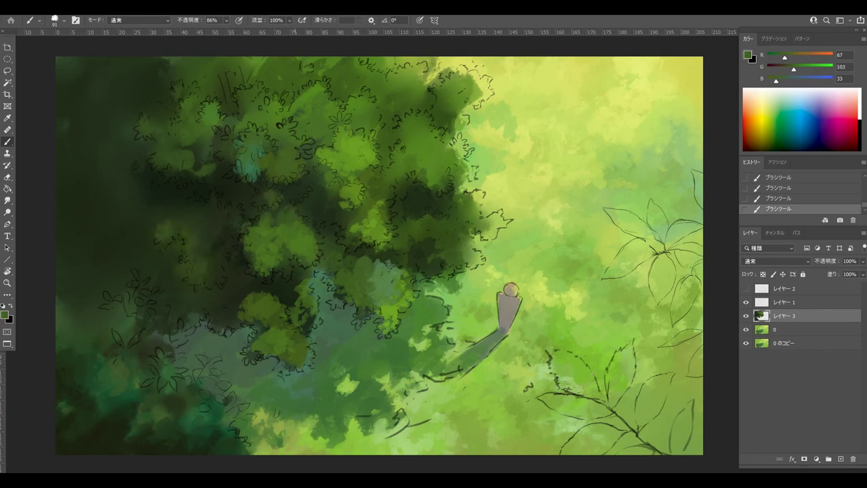
Step: Sample greens from the foliage and dab soft leaf clumps across the canopy's upper middle and centre-right
{"action": "left_click", "coordinate": [343, 154], "text": "alt"}
{"action": "left_click_drag", "start_coordinate": [252, 137], "coordinate": [269, 150]}
{"action": "mouse_move", "coordinate": [405, 120]}
{"action": "left_mouse_down"}
{"action": "mouse_move", "coordinate": [433, 148]}
{"action": "mouse_move", "coordinate": [386, 132]}
{"action": "left_mouse_up"}
{"action": "left_click", "coordinate": [407, 139], "text": "alt"}
{"action": "left_click", "coordinate": [405, 159], "text": "alt"}
{"action": "mouse_move", "coordinate": [399, 169]}
{"action": "left_mouse_down"}
{"action": "mouse_move", "coordinate": [398, 189]}
{"action": "mouse_move", "coordinate": [386, 193]}
{"action": "left_mouse_up"}
{"action": "left_click", "coordinate": [399, 178], "text": "alt"}
Step: Pick a new foreground colour and dab lighter leaf clumps over the canopy's lower-left and left side
{"action": "left_click", "coordinate": [5, 315]}
{"action": "left_click", "coordinate": [538, 196]}
{"action": "left_click", "coordinate": [567, 223]}
{"action": "left_click", "coordinate": [650, 134]}
{"action": "left_click_drag", "start_coordinate": [252, 305], "coordinate": [225, 317]}
{"action": "left_click_drag", "start_coordinate": [213, 243], "coordinate": [207, 277]}
{"action": "left_click_drag", "start_coordinate": [181, 220], "coordinate": [178, 234]}
{"action": "mouse_move", "coordinate": [156, 163]}
{"action": "left_mouse_down"}
{"action": "mouse_move", "coordinate": [165, 169]}
{"action": "mouse_move", "coordinate": [119, 206]}
{"action": "left_mouse_up"}
{"action": "left_click", "coordinate": [153, 162], "text": "alt"}
{"action": "left_click", "coordinate": [126, 193], "text": "alt"}
{"action": "left_click_drag", "start_coordinate": [93, 185], "coordinate": [76, 191]}
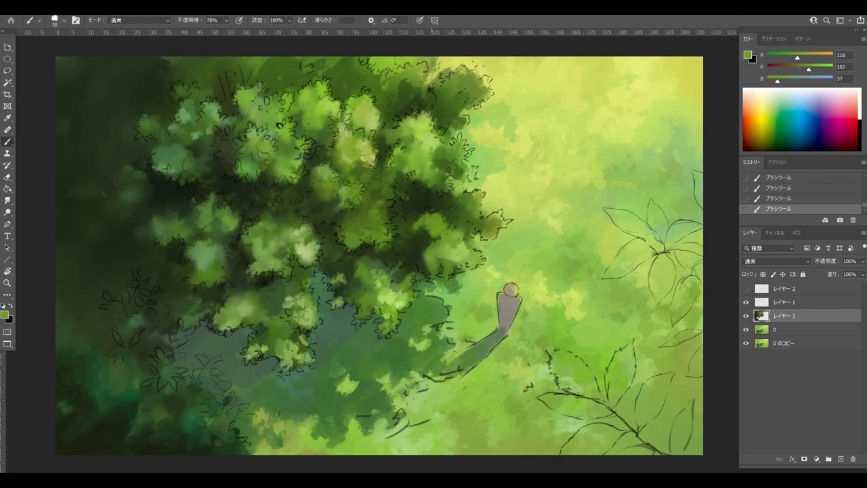
Step: Dab yellow accents onto the canopy's centre-right clumps and work sampled dark green around them
{"action": "left_click_drag", "start_coordinate": [383, 187], "coordinate": [381, 204]}
{"action": "left_click", "coordinate": [352, 188], "text": "alt"}
{"action": "left_click", "coordinate": [356, 200], "text": "alt"}
{"action": "left_click", "coordinate": [425, 129], "text": "alt"}
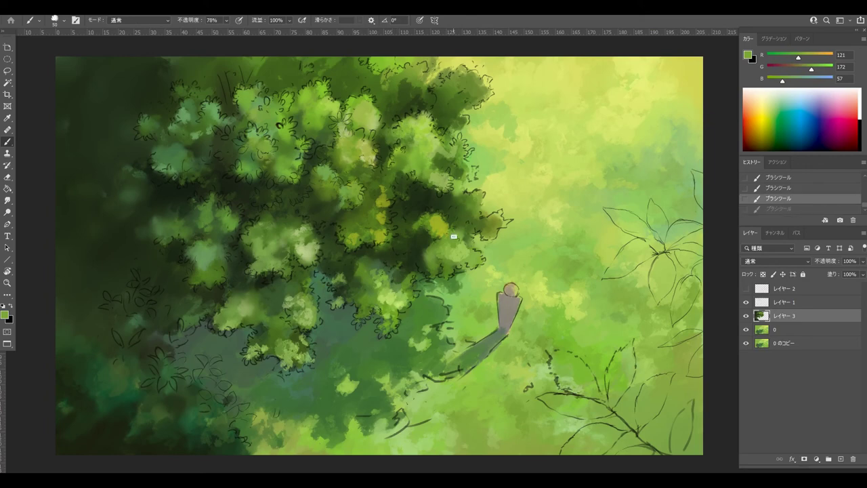
{"action": "left_click", "coordinate": [379, 253], "text": "alt"}
{"action": "left_click_drag", "start_coordinate": [370, 242], "coordinate": [388, 240]}
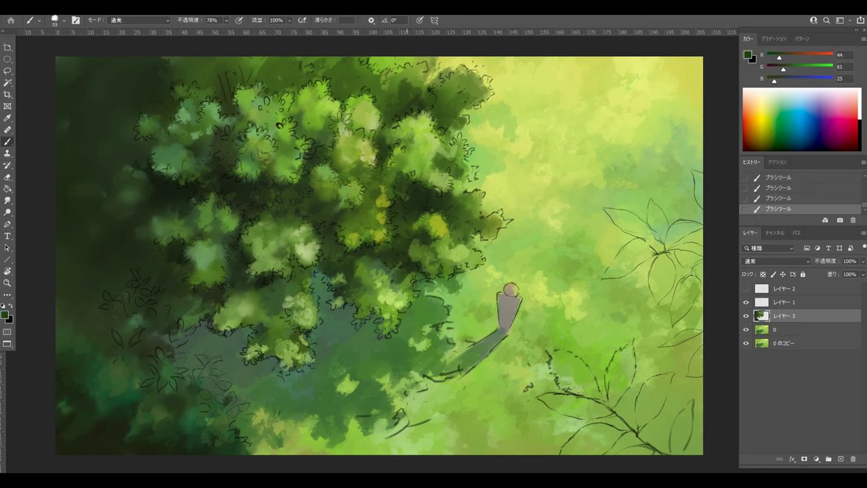
Step: Refine the rounded clump in the canopy's upper-left with sampled greens
{"action": "left_click", "coordinate": [392, 292], "text": "alt"}
{"action": "left_click", "coordinate": [255, 179], "text": "alt"}
{"action": "left_click_drag", "start_coordinate": [254, 173], "coordinate": [250, 170]}
{"action": "left_click", "coordinate": [252, 133], "text": "alt"}
Step: Sample light and mid greens and reshape the bright clump at the canopy's upper centre
{"action": "left_click", "coordinate": [322, 103], "text": "alt"}
{"action": "mouse_move", "coordinate": [327, 82]}
{"action": "left_mouse_down"}
{"action": "mouse_move", "coordinate": [315, 103]}
{"action": "mouse_move", "coordinate": [283, 120]}
{"action": "mouse_move", "coordinate": [298, 132]}
{"action": "left_mouse_up"}
{"action": "left_click", "coordinate": [298, 114], "text": "alt"}
{"action": "left_click", "coordinate": [315, 103], "text": "alt"}
{"action": "left_click", "coordinate": [295, 112], "text": "alt"}
{"action": "left_click", "coordinate": [294, 114], "text": "alt"}
{"action": "left_click", "coordinate": [314, 125], "text": "alt"}
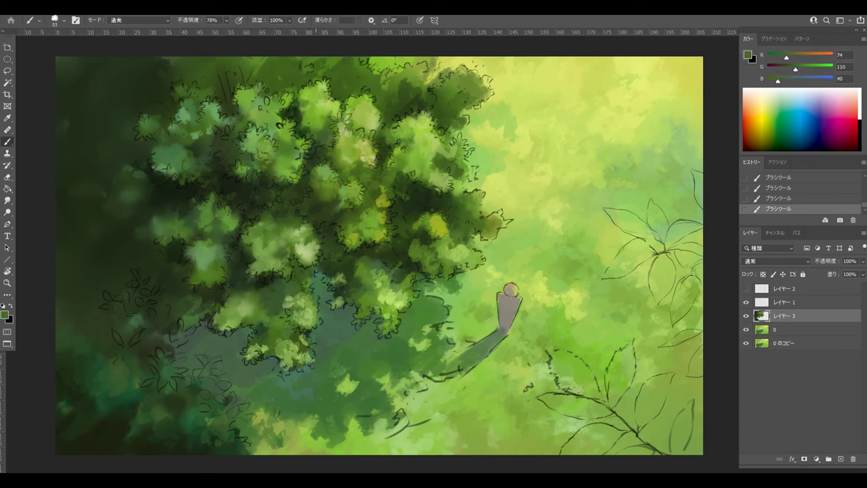
Step: Enlarge the brush slightly and dab sampled greens along the canopy's top edge above the bright centre clump
{"action": "left_click", "coordinate": [380, 68], "text": "alt"}
{"action": "key", "text": "bracketright"}
{"action": "left_click_drag", "start_coordinate": [305, 64], "coordinate": [355, 96]}
{"action": "left_click", "coordinate": [341, 67], "text": "alt"}
{"action": "left_click", "coordinate": [343, 94], "text": "alt"}
Step: Enlarge the brush further and paint muted green foliage along the top of the canopy's left half
{"action": "key", "text": "bracketright"}
{"action": "key", "text": "bracketright"}
{"action": "left_click", "coordinate": [259, 108], "text": "alt"}
{"action": "mouse_move", "coordinate": [252, 65]}
{"action": "left_mouse_down"}
{"action": "mouse_move", "coordinate": [275, 72]}
{"action": "mouse_move", "coordinate": [264, 80]}
{"action": "left_mouse_up"}
{"action": "left_click", "coordinate": [234, 88], "text": "alt"}
{"action": "mouse_move", "coordinate": [234, 71]}
{"action": "left_mouse_down"}
{"action": "mouse_move", "coordinate": [206, 96]}
{"action": "mouse_move", "coordinate": [191, 80]}
{"action": "mouse_move", "coordinate": [150, 85]}
{"action": "left_mouse_up"}
{"action": "left_click", "coordinate": [208, 76], "text": "alt"}
{"action": "left_click", "coordinate": [316, 87], "text": "alt"}
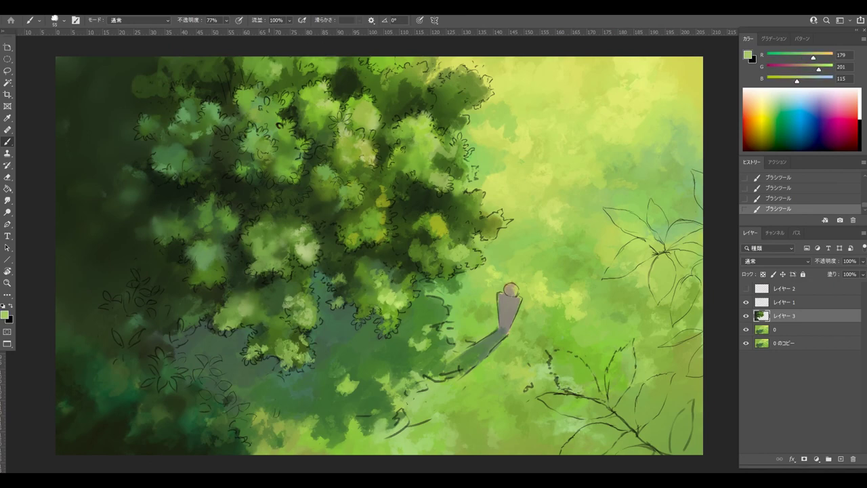
Step: Sample dark greens from the shaded foliage and paint dim leaf masses into the canvas's upper-left corner
{"action": "left_click", "coordinate": [226, 101], "text": "alt"}
{"action": "left_click", "coordinate": [209, 90], "text": "alt"}
{"action": "left_click", "coordinate": [203, 115], "text": "alt"}
{"action": "left_click", "coordinate": [127, 184], "text": "alt"}
{"action": "left_click", "coordinate": [144, 168], "text": "alt"}
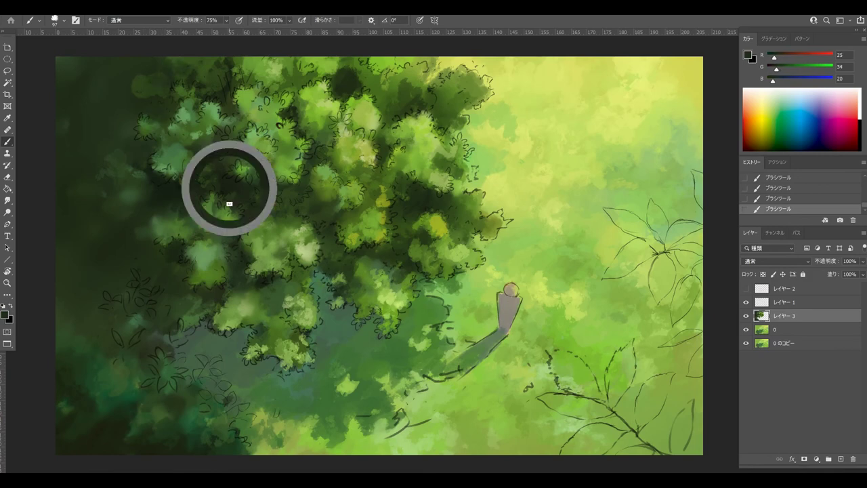
{"action": "left_click_drag", "start_coordinate": [175, 63], "coordinate": [124, 93]}
{"action": "left_click_drag", "start_coordinate": [113, 65], "coordinate": [93, 125]}
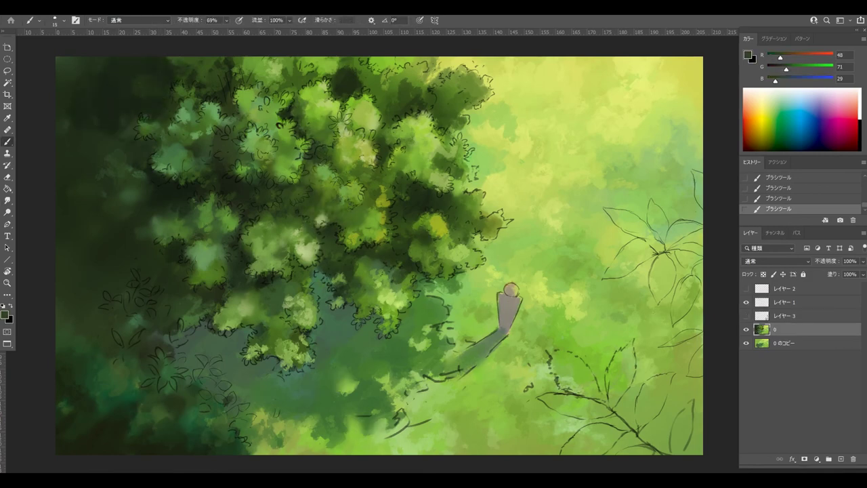
Step: Sample greens and dab small touches between the canopy's lower-right clumps on layer 0
{"action": "left_click", "coordinate": [393, 380], "text": "alt"}
{"action": "left_click", "coordinate": [400, 288], "text": "alt"}
{"action": "left_click_drag", "start_coordinate": [401, 273], "coordinate": [405, 281]}
{"action": "left_click", "coordinate": [418, 278], "text": "alt"}
{"action": "left_click", "coordinate": [415, 275], "text": "alt"}
{"action": "key", "text": "period"}
{"action": "left_click", "coordinate": [420, 244], "text": "alt"}
Step: Sample mid greens and add small leaf touches to the canopy's lower-left clumps
{"action": "left_click", "coordinate": [592, 345], "text": "alt"}
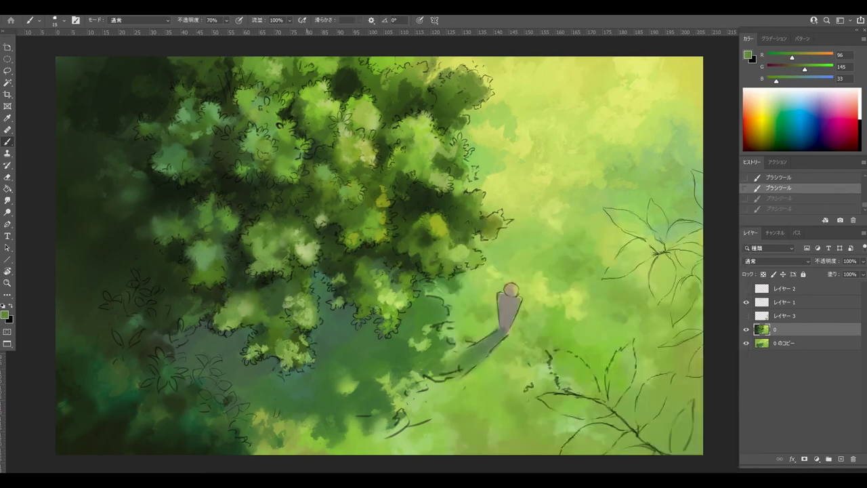
{"action": "left_click", "coordinate": [258, 326], "text": "alt"}
{"action": "left_click", "coordinate": [245, 304], "text": "alt"}
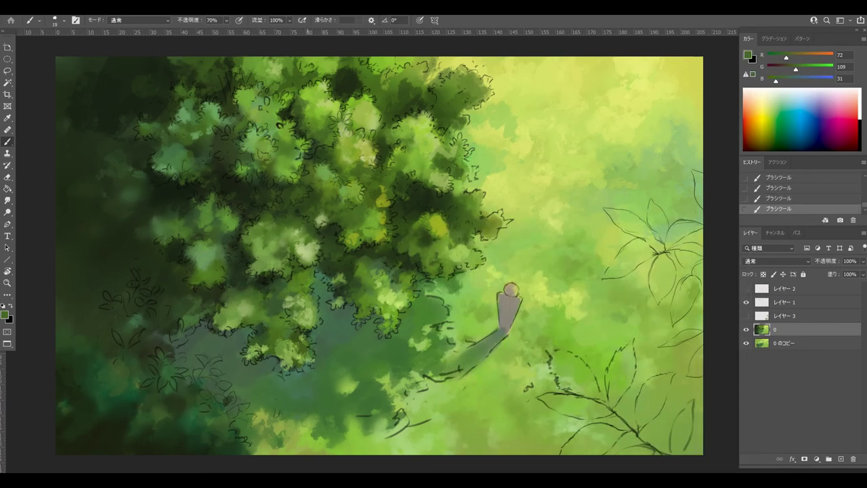
{"action": "left_click", "coordinate": [294, 339], "text": "alt"}
Step: Open the brush settings and paint sampled greens into the gap between the canopy's centre and lower-right clumps
{"action": "key", "text": "F5"}
{"action": "left_click", "coordinate": [392, 265], "text": "alt"}
{"action": "mouse_move", "coordinate": [359, 246]}
{"action": "left_mouse_down"}
{"action": "mouse_move", "coordinate": [380, 266]}
{"action": "mouse_move", "coordinate": [340, 269]}
{"action": "left_mouse_up"}
{"action": "left_click", "coordinate": [367, 291], "text": "alt"}
{"action": "left_click", "coordinate": [356, 266], "text": "alt"}
{"action": "left_click", "coordinate": [345, 258], "text": "alt"}
{"action": "left_click", "coordinate": [329, 264], "text": "alt"}
Step: Sample neighbouring greens and dab small leaves over the dark gap at the canopy's centre
{"action": "left_click", "coordinate": [331, 247], "text": "alt"}
{"action": "left_click", "coordinate": [330, 224], "text": "alt"}
{"action": "mouse_move", "coordinate": [342, 220]}
{"action": "left_mouse_down"}
{"action": "mouse_move", "coordinate": [341, 241]}
{"action": "mouse_move", "coordinate": [316, 220]}
{"action": "left_mouse_up"}
{"action": "left_click", "coordinate": [328, 229], "text": "alt"}
{"action": "left_click", "coordinate": [318, 221], "text": "alt"}
{"action": "left_click", "coordinate": [342, 227], "text": "alt"}
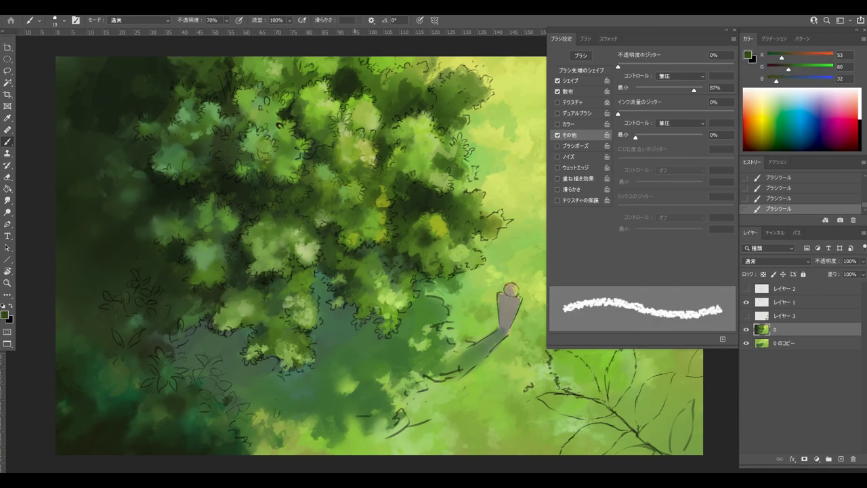
{"action": "left_click", "coordinate": [358, 195], "text": "alt"}
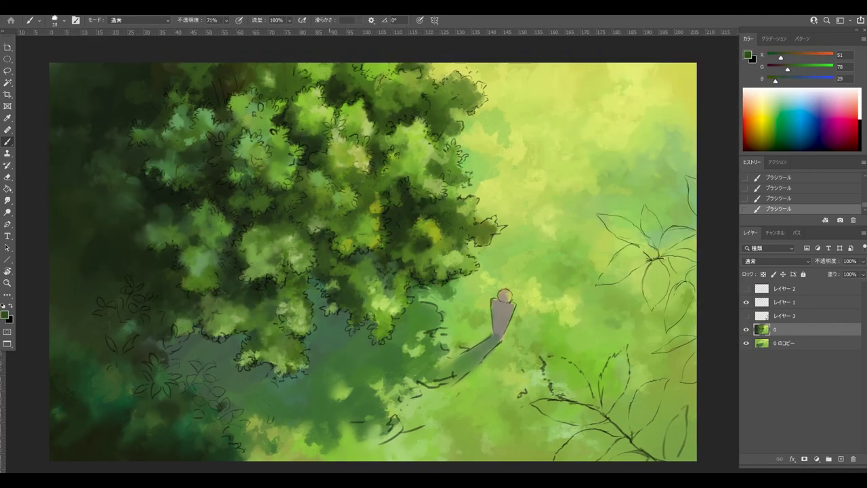
Step: Sample light greens and dab small highlights on the canopy's upper-left clumps and left edge
{"action": "left_click", "coordinate": [300, 204], "text": "alt"}
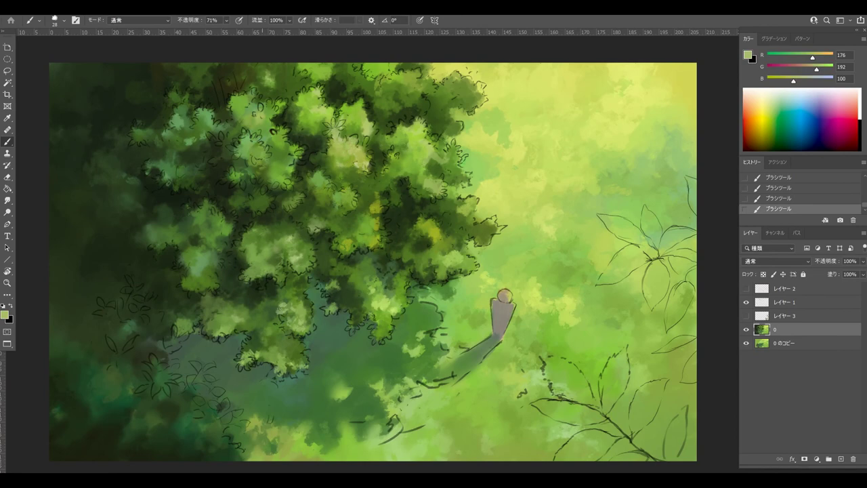
{"action": "left_click", "coordinate": [204, 123], "text": "alt"}
{"action": "left_click_drag", "start_coordinate": [196, 120], "coordinate": [204, 127]}
{"action": "mouse_move", "coordinate": [209, 121]}
{"action": "left_mouse_down"}
{"action": "mouse_move", "coordinate": [214, 128]}
{"action": "mouse_move", "coordinate": [188, 125]}
{"action": "left_mouse_up"}
{"action": "left_click_drag", "start_coordinate": [147, 164], "coordinate": [155, 167]}
Step: Work sampled greens into the middle-left clumps and the shadow below the canopy's upper-left clump
{"action": "left_click_drag", "start_coordinate": [201, 206], "coordinate": [232, 230]}
{"action": "left_click_drag", "start_coordinate": [255, 202], "coordinate": [269, 213]}
{"action": "left_click", "coordinate": [277, 168], "text": "alt"}
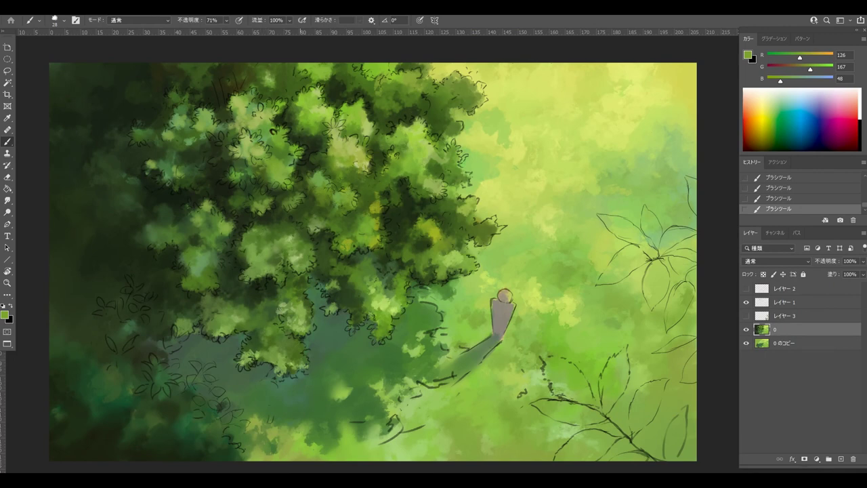
{"action": "left_click", "coordinate": [255, 151], "text": "alt"}
{"action": "left_click", "coordinate": [272, 189], "text": "alt"}
{"action": "left_click", "coordinate": [237, 198], "text": "alt"}
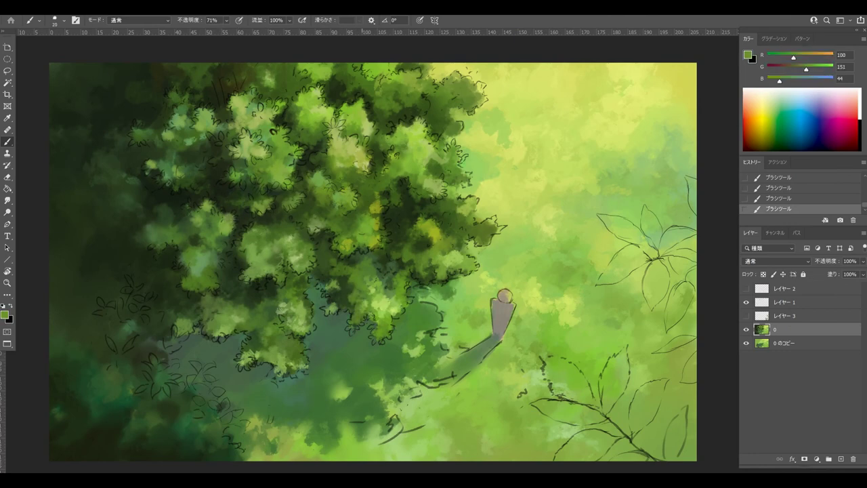
Step: Add sampled light-green leaves to the canopy's lower-right clump, undoing the last stroke
{"action": "left_click", "coordinate": [371, 290], "text": "alt"}
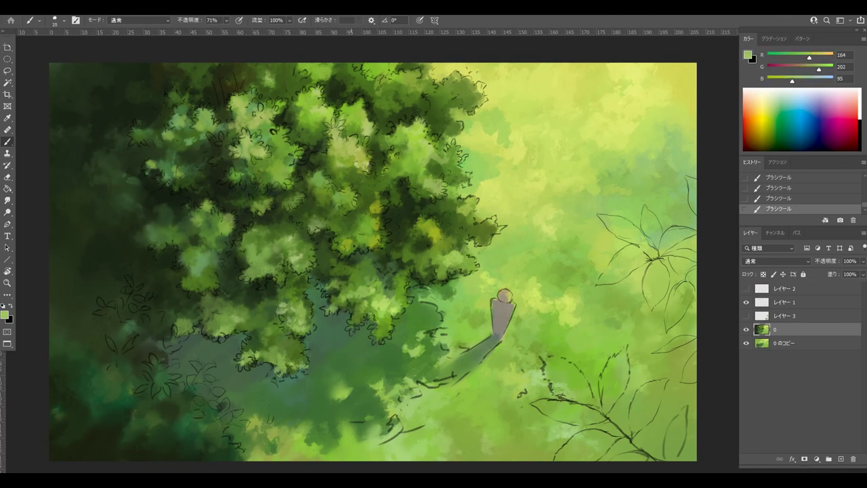
{"action": "left_click", "coordinate": [366, 284], "text": "alt"}
{"action": "left_click", "coordinate": [178, 313], "text": "alt"}
{"action": "key", "text": "ctrl+z"}
Step: Sample greens and touch up the foliage around the yellow clump at the canopy's centre-right
{"action": "left_click", "coordinate": [400, 250], "text": "alt"}
{"action": "left_click", "coordinate": [395, 211], "text": "alt"}
{"action": "left_click", "coordinate": [406, 224], "text": "alt"}
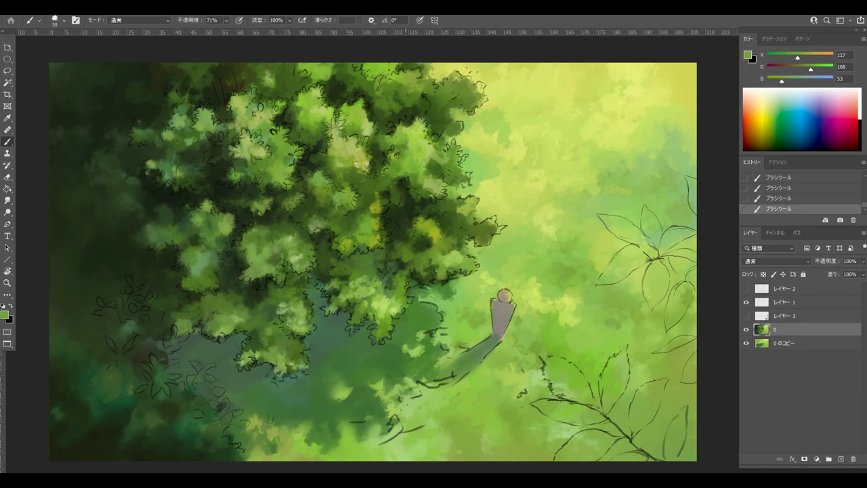
{"action": "left_click", "coordinate": [400, 199], "text": "alt"}
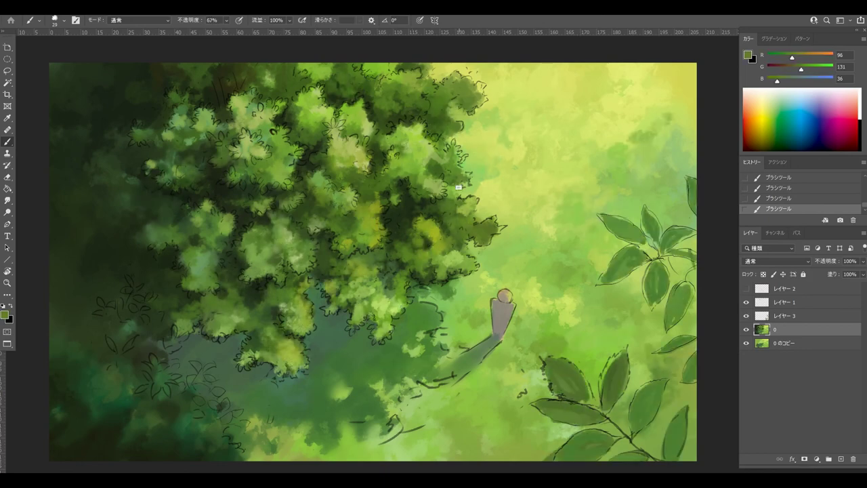
Step: Sample olive greens and dab leaves along the canopy's right edge, undoing the last stroke
{"action": "left_click", "coordinate": [435, 167], "text": "alt"}
{"action": "mouse_move", "coordinate": [460, 186]}
{"action": "left_mouse_down"}
{"action": "mouse_move", "coordinate": [467, 173]}
{"action": "mouse_move", "coordinate": [423, 152]}
{"action": "mouse_move", "coordinate": [437, 164]}
{"action": "left_mouse_up"}
{"action": "left_click", "coordinate": [417, 168], "text": "alt"}
{"action": "key", "text": "ctrl+z"}
Step: Sample the yellow-green accents and extend them up the dark gap in the canopy's centre-right
{"action": "left_click", "coordinate": [377, 222], "text": "alt"}
{"action": "left_click", "coordinate": [369, 201], "text": "alt"}
{"action": "mouse_move", "coordinate": [385, 201]}
{"action": "left_mouse_down"}
{"action": "mouse_move", "coordinate": [369, 205]}
{"action": "mouse_move", "coordinate": [381, 179]}
{"action": "left_mouse_up"}
Step: Sample mid greens and paint leaves at the canopy's centre and beneath the pale lower-middle clump
{"action": "left_click", "coordinate": [330, 229], "text": "alt"}
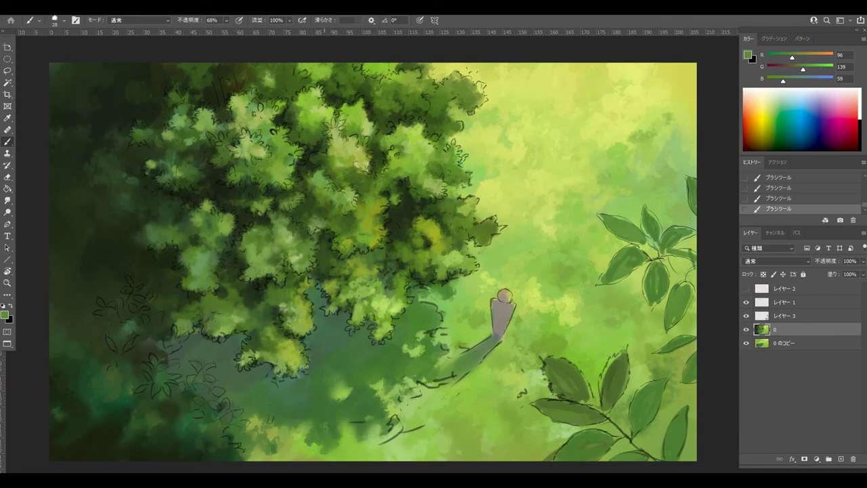
{"action": "left_click_drag", "start_coordinate": [325, 224], "coordinate": [339, 230]}
{"action": "left_click", "coordinate": [334, 265], "text": "alt"}
{"action": "mouse_move", "coordinate": [335, 272]}
{"action": "left_mouse_down"}
{"action": "mouse_move", "coordinate": [324, 262]}
{"action": "mouse_move", "coordinate": [280, 286]}
{"action": "mouse_move", "coordinate": [259, 282]}
{"action": "left_mouse_up"}
Step: Resize the brush and reshape the underside of the pale lower-middle clump with sampled greens
{"action": "right_click", "coordinate": [300, 285], "text": "alt"}
{"action": "left_click", "coordinate": [295, 279], "text": "alt"}
{"action": "left_click", "coordinate": [280, 257], "text": "alt"}
{"action": "right_click", "coordinate": [280, 271], "text": "alt"}
{"action": "left_click_drag", "start_coordinate": [248, 259], "coordinate": [263, 279]}
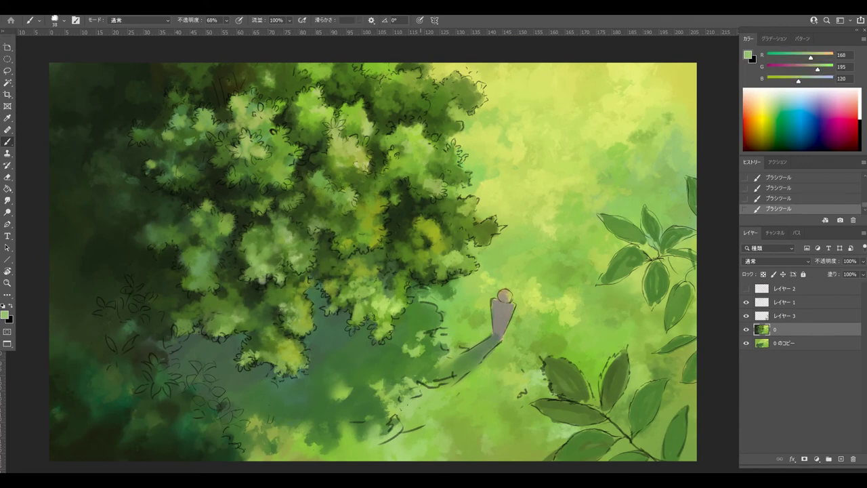
{"action": "left_click", "coordinate": [258, 266], "text": "alt"}
Step: Hide the line sketch on レイヤー 1 and touch up the canopy's upper-middle clumps with sampled greens
{"action": "left_click", "coordinate": [746, 302]}
{"action": "left_click", "coordinate": [297, 131]}
{"action": "left_click", "coordinate": [290, 139], "text": "alt"}
{"action": "left_click", "coordinate": [314, 117], "text": "alt"}
{"action": "left_click_drag", "start_coordinate": [314, 103], "coordinate": [323, 93]}
{"action": "left_click", "coordinate": [271, 134], "text": "alt"}
{"action": "left_click_drag", "start_coordinate": [275, 139], "coordinate": [284, 144]}
{"action": "left_click_drag", "start_coordinate": [276, 145], "coordinate": [290, 153]}
Step: Sample greens and dab a small touch at the lower edge of the canopy's lower-right clump
{"action": "left_click", "coordinate": [370, 337], "text": "alt"}
{"action": "left_click_drag", "start_coordinate": [352, 317], "coordinate": [353, 326]}
{"action": "left_click", "coordinate": [410, 318], "text": "alt"}
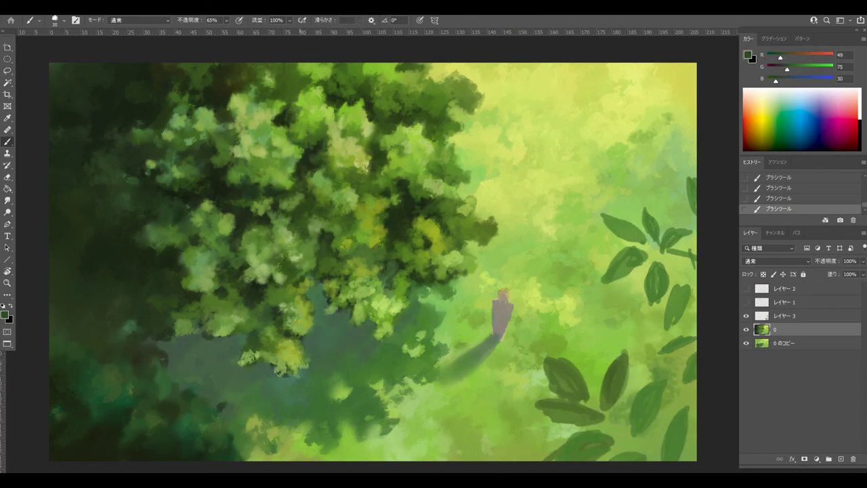
Step: Sample dark and light greens and build up leaves and shadow around the canopy's upper-left light clump
{"action": "left_click_drag", "start_coordinate": [319, 158], "coordinate": [307, 176]}
{"action": "left_click", "coordinate": [260, 161], "text": "alt"}
{"action": "left_click", "coordinate": [260, 155], "text": "alt"}
{"action": "mouse_move", "coordinate": [259, 128]}
{"action": "left_mouse_down"}
{"action": "mouse_move", "coordinate": [229, 138]}
{"action": "mouse_move", "coordinate": [287, 146]}
{"action": "left_mouse_up"}
{"action": "left_click", "coordinate": [349, 161], "text": "alt"}
{"action": "left_click", "coordinate": [359, 167], "text": "alt"}
{"action": "left_click_drag", "start_coordinate": [295, 141], "coordinate": [282, 154]}
{"action": "left_click_drag", "start_coordinate": [276, 109], "coordinate": [277, 129]}
Step: Sample bright greens and dab leaf highlights on the canopy's upper-centre clumps
{"action": "left_click", "coordinate": [289, 118], "text": "alt"}
{"action": "left_click", "coordinate": [287, 120], "text": "alt"}
{"action": "left_click_drag", "start_coordinate": [298, 97], "coordinate": [294, 106]}
{"action": "left_click_drag", "start_coordinate": [375, 126], "coordinate": [376, 148]}
{"action": "left_click", "coordinate": [368, 136], "text": "alt"}
{"action": "left_click", "coordinate": [359, 115], "text": "alt"}
{"action": "left_click_drag", "start_coordinate": [344, 100], "coordinate": [338, 111]}
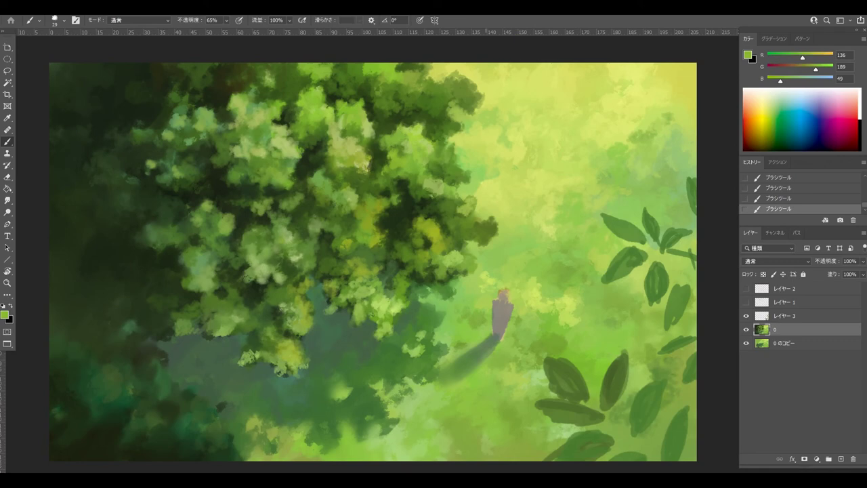
Step: Sample greens and dab leaf and shadow touches across the canopy's central clumps
{"action": "left_click", "coordinate": [369, 145], "text": "alt"}
{"action": "left_click_drag", "start_coordinate": [366, 239], "coordinate": [380, 243]}
{"action": "left_click", "coordinate": [345, 259], "text": "alt"}
{"action": "mouse_move", "coordinate": [273, 229]}
{"action": "left_mouse_down"}
{"action": "mouse_move", "coordinate": [256, 262]}
{"action": "mouse_move", "coordinate": [268, 255]}
{"action": "left_mouse_up"}
{"action": "left_click", "coordinate": [304, 234], "text": "alt"}
{"action": "left_click", "coordinate": [295, 192], "text": "alt"}
{"action": "left_click", "coordinate": [270, 173], "text": "alt"}
{"action": "left_click_drag", "start_coordinate": [290, 185], "coordinate": [254, 191]}
Step: Sample darker greens and dab a small foliage touch at the canopy's far left edge
{"action": "left_click", "coordinate": [158, 139], "text": "alt"}
{"action": "left_click", "coordinate": [145, 262], "text": "alt"}
{"action": "mouse_move", "coordinate": [145, 255]}
{"action": "left_mouse_down"}
{"action": "mouse_move", "coordinate": [163, 249]}
{"action": "mouse_move", "coordinate": [134, 251]}
{"action": "left_mouse_up"}
{"action": "left_click", "coordinate": [150, 240], "text": "alt"}
Step: Enlarge the brush, sample dark tones and blend the shadow below the canopy's lower-left edge
{"action": "key", "text": "bracketright"}
{"action": "key", "text": "bracketright"}
{"action": "key", "text": "bracketright"}
{"action": "key", "text": "bracketright"}
{"action": "left_click", "coordinate": [125, 261], "text": "alt"}
{"action": "left_click", "coordinate": [100, 244], "text": "alt"}
{"action": "left_click", "coordinate": [170, 341], "text": "alt"}
{"action": "left_click", "coordinate": [159, 325], "text": "alt"}
{"action": "left_click", "coordinate": [178, 344], "text": "alt"}
{"action": "left_click_drag", "start_coordinate": [159, 328], "coordinate": [167, 338]}
{"action": "left_click_drag", "start_coordinate": [158, 337], "coordinate": [129, 390]}
{"action": "left_click", "coordinate": [139, 359], "text": "alt"}
{"action": "left_click", "coordinate": [341, 356], "text": "alt"}
{"action": "left_click", "coordinate": [299, 372], "text": "alt"}
{"action": "left_click", "coordinate": [227, 412], "text": "alt"}
Step: Sample green and touch up foliage along the canopy's right edge, briefly comparing it with the レイヤー 1 sketch
{"action": "left_click", "coordinate": [436, 162], "text": "alt"}
{"action": "key", "text": "ctrl+z"}
{"action": "left_click", "coordinate": [746, 302]}
{"action": "left_click", "coordinate": [746, 302]}
{"action": "left_click_drag", "start_coordinate": [443, 160], "coordinate": [446, 173]}
{"action": "left_click_drag", "start_coordinate": [451, 217], "coordinate": [451, 235]}
{"action": "left_click_drag", "start_coordinate": [437, 100], "coordinate": [438, 129]}
{"action": "left_click_drag", "start_coordinate": [455, 79], "coordinate": [439, 79]}
Step: Sample dark greens and brush over the canopy's top edge and the shaded upper-left foliage
{"action": "left_click", "coordinate": [408, 75], "text": "alt"}
{"action": "left_click_drag", "start_coordinate": [367, 70], "coordinate": [350, 80]}
{"action": "left_click", "coordinate": [192, 72], "text": "alt"}
{"action": "mouse_move", "coordinate": [215, 72]}
{"action": "left_mouse_down"}
{"action": "mouse_move", "coordinate": [176, 95]}
{"action": "mouse_move", "coordinate": [142, 73]}
{"action": "mouse_move", "coordinate": [120, 97]}
{"action": "left_mouse_up"}
{"action": "left_click", "coordinate": [178, 80], "text": "alt"}
{"action": "left_click", "coordinate": [126, 81], "text": "alt"}
{"action": "left_click_drag", "start_coordinate": [66, 121], "coordinate": [86, 119]}
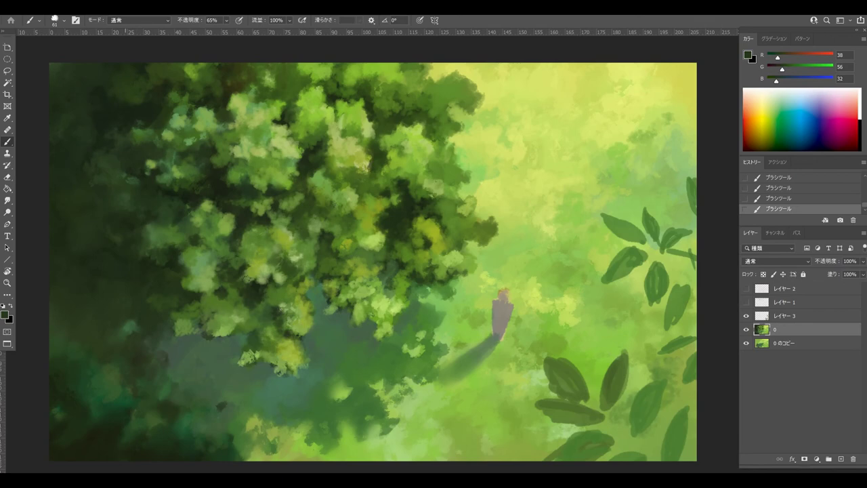
Step: Sample neighbouring greens and retouch the left edge of the canopy's lowest clump
{"action": "left_click", "coordinate": [241, 339], "text": "alt"}
{"action": "left_click", "coordinate": [248, 337], "text": "alt"}
{"action": "left_click", "coordinate": [241, 340], "text": "alt"}
{"action": "left_click_drag", "start_coordinate": [245, 337], "coordinate": [250, 345]}
{"action": "left_click", "coordinate": [248, 336], "text": "alt"}
{"action": "left_click", "coordinate": [242, 336], "text": "alt"}
Step: Sample surrounding greens and reshape the light patch in the ground shadow below the canopy
{"action": "left_click", "coordinate": [329, 401], "text": "alt"}
{"action": "left_click", "coordinate": [342, 392], "text": "alt"}
{"action": "mouse_move", "coordinate": [332, 390]}
{"action": "left_mouse_down"}
{"action": "mouse_move", "coordinate": [344, 396]}
{"action": "mouse_move", "coordinate": [332, 402]}
{"action": "mouse_move", "coordinate": [359, 392]}
{"action": "left_mouse_up"}
{"action": "left_click", "coordinate": [355, 401], "text": "alt"}
{"action": "left_click", "coordinate": [341, 393], "text": "alt"}
{"action": "left_click", "coordinate": [375, 372]}
{"action": "left_click", "coordinate": [396, 391], "text": "alt"}
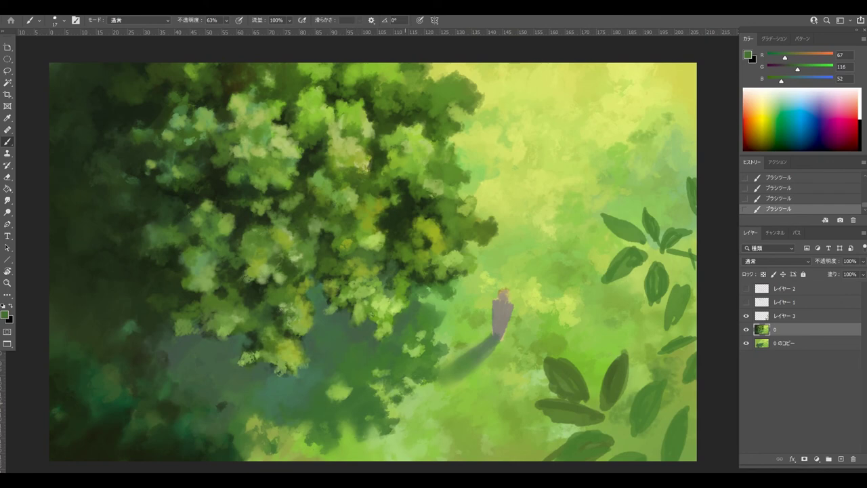
Step: Sample mid and dark greens and paint leaf and shadow strokes around the canopy's centre
{"action": "left_click", "coordinate": [506, 303], "text": "alt"}
{"action": "left_click", "coordinate": [322, 211], "text": "alt"}
{"action": "left_click", "coordinate": [319, 174], "text": "alt"}
{"action": "left_click", "coordinate": [319, 205], "text": "alt"}
{"action": "left_click_drag", "start_coordinate": [311, 207], "coordinate": [321, 203]}
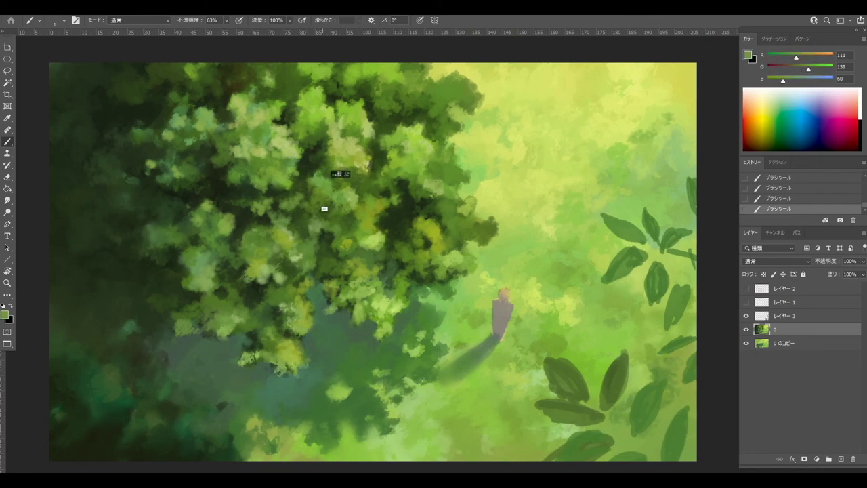
{"action": "left_click", "coordinate": [319, 201], "text": "alt"}
{"action": "mouse_move", "coordinate": [299, 202]}
{"action": "left_mouse_down"}
{"action": "mouse_move", "coordinate": [305, 212]}
{"action": "mouse_move", "coordinate": [325, 214]}
{"action": "mouse_move", "coordinate": [288, 205]}
{"action": "mouse_move", "coordinate": [302, 231]}
{"action": "mouse_move", "coordinate": [288, 243]}
{"action": "mouse_move", "coordinate": [269, 221]}
{"action": "mouse_move", "coordinate": [242, 235]}
{"action": "left_mouse_up"}
{"action": "left_click", "coordinate": [313, 203], "text": "alt"}
{"action": "left_click", "coordinate": [306, 189], "text": "alt"}
Step: Toggle the sketch layer's visibility and sample greens to refine the yellow-green clump left of the canopy's centre
{"action": "left_click", "coordinate": [746, 302]}
{"action": "key", "text": "Tab"}
{"action": "key", "text": "Tab"}
{"action": "left_click", "coordinate": [290, 235], "text": "alt"}
{"action": "left_click", "coordinate": [292, 241], "text": "alt"}
{"action": "left_click", "coordinate": [290, 251], "text": "alt"}
{"action": "left_click", "coordinate": [283, 247], "text": "alt"}
{"action": "left_click", "coordinate": [270, 203], "text": "alt"}
{"action": "left_click", "coordinate": [266, 245], "text": "alt"}
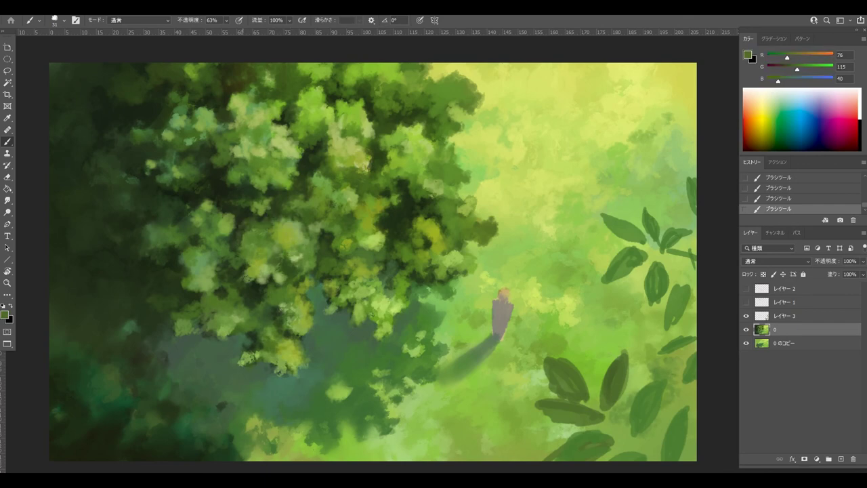
Step: Shrink the brush and refine the left-middle clump's tip, comparing it with the レイヤー 1 sketch
{"action": "key", "text": "bracketleft"}
{"action": "key", "text": "bracketleft"}
{"action": "left_click", "coordinate": [220, 225], "text": "alt"}
{"action": "left_click", "coordinate": [210, 204], "text": "alt"}
{"action": "left_click_drag", "start_coordinate": [216, 210], "coordinate": [211, 215]}
{"action": "left_click", "coordinate": [746, 302]}
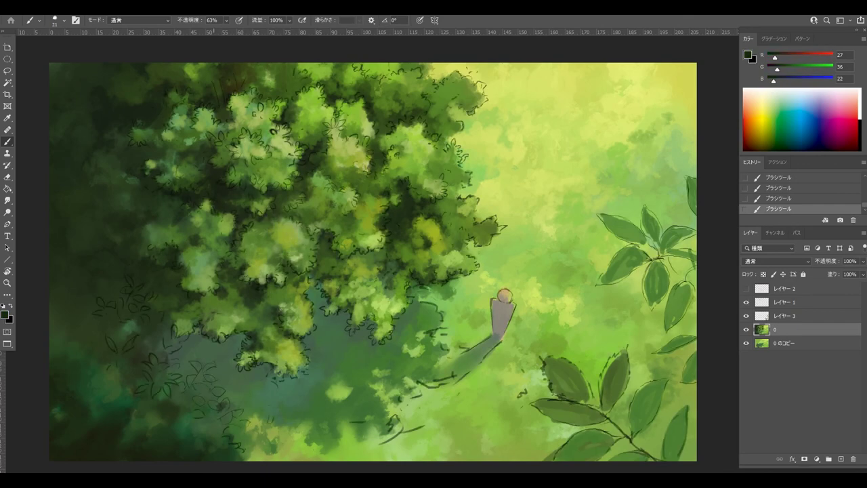
{"action": "left_click", "coordinate": [224, 162], "text": "alt"}
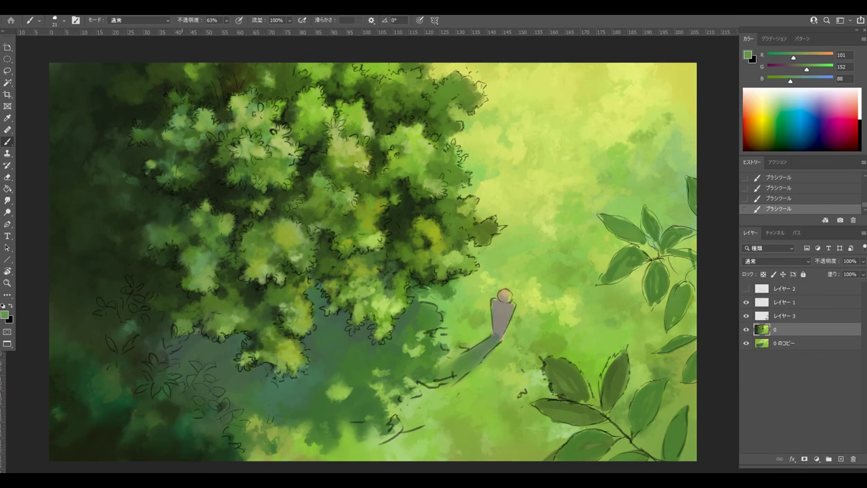
{"action": "left_click", "coordinate": [350, 255], "text": "alt"}
{"action": "left_click", "coordinate": [746, 302]}
Step: Try a dark green stroke with a much larger brush across the shadow in the canopy's right half
{"action": "key", "text": "bracketright"}
{"action": "key", "text": "bracketright"}
{"action": "key", "text": "bracketright"}
{"action": "key", "text": "bracketright"}
{"action": "key", "text": "bracketright"}
{"action": "key", "text": "bracketright"}
{"action": "key", "text": "bracketright"}
{"action": "key", "text": "bracketright"}
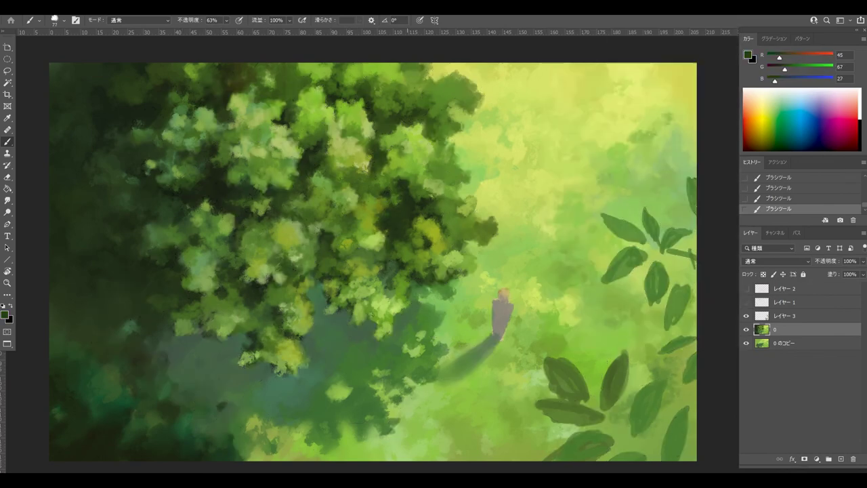
{"action": "left_click_drag", "start_coordinate": [388, 205], "coordinate": [456, 209]}
{"action": "key", "text": "ctrl+z"}
Step: Adjust the brush settings and sample greens from the canopy's right and left clumps
{"action": "key", "text": "F5"}
{"action": "left_click_drag", "start_coordinate": [700, 90], "coordinate": [635, 90]}
{"action": "key", "text": "F5"}
{"action": "left_click", "coordinate": [380, 226], "text": "alt"}
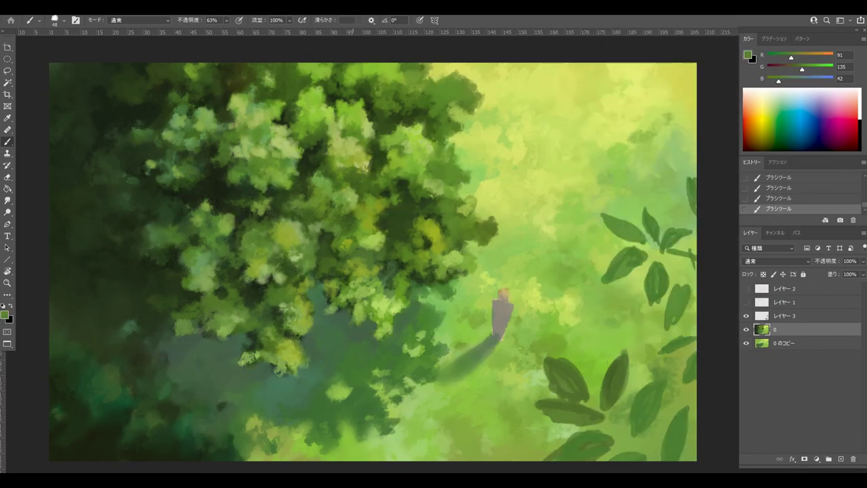
{"action": "left_click", "coordinate": [200, 285], "text": "alt"}
{"action": "key", "text": "ctrl+z"}
Step: Choose a new foreground colour, sample the lowest clump's green and brush foliage into the dark lower-left corner
{"action": "left_click", "coordinate": [5, 315]}
{"action": "left_click", "coordinate": [532, 185]}
{"action": "left_click", "coordinate": [651, 135]}
{"action": "left_click_drag", "start_coordinate": [109, 371], "coordinate": [150, 381]}
{"action": "key", "text": "ctrl+z"}
{"action": "left_click", "coordinate": [288, 352], "text": "alt"}
{"action": "left_click_drag", "start_coordinate": [121, 355], "coordinate": [114, 384]}
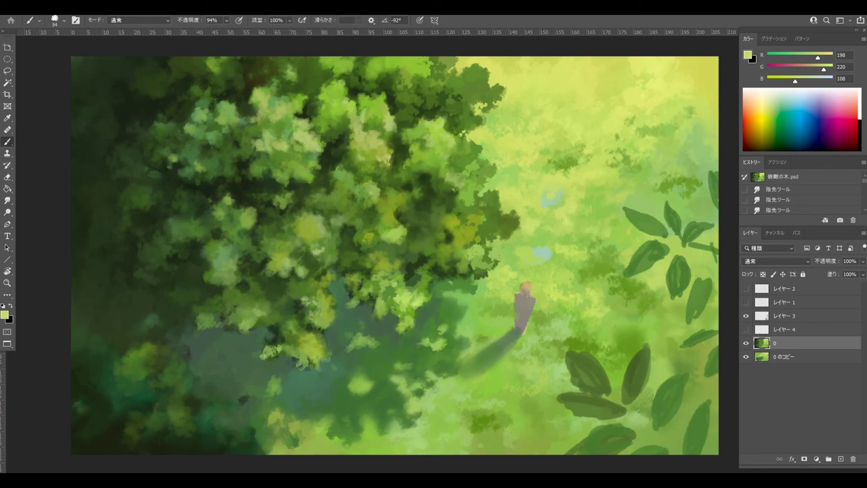
Step: Select and show レイヤー 4 and set the foreground colour to red, RGB 255, 0, 32
{"action": "left_click", "coordinate": [785, 330]}
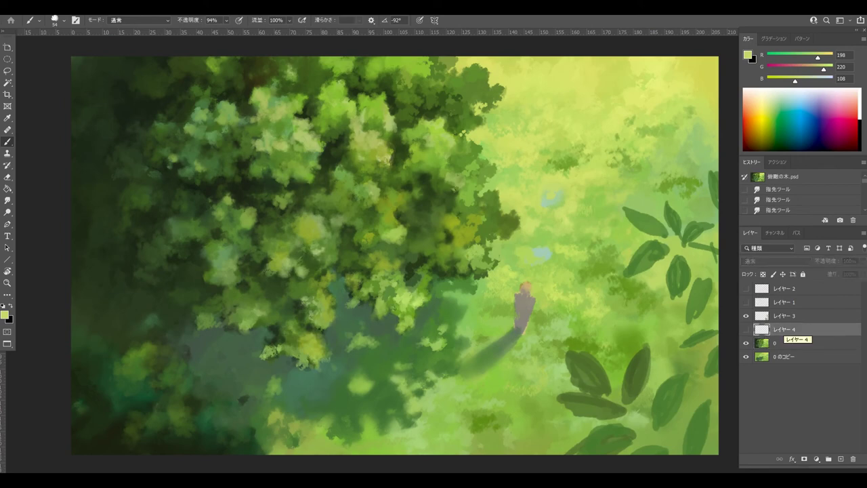
{"action": "left_click", "coordinate": [746, 329]}
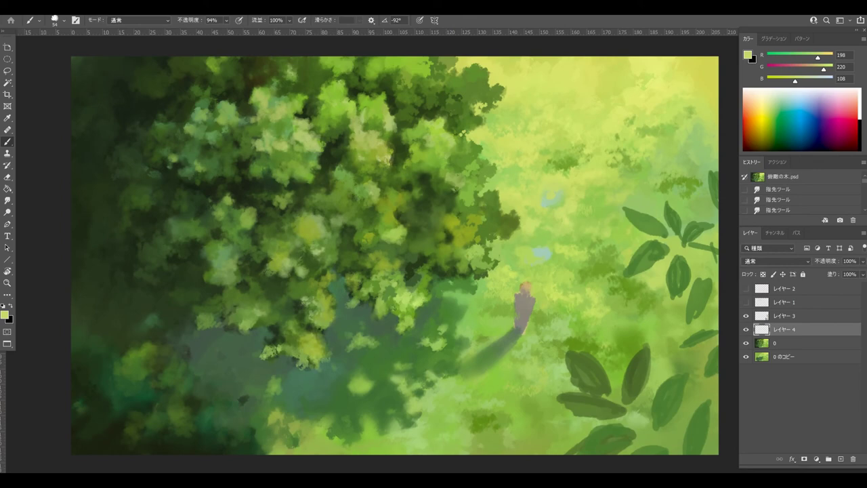
{"action": "left_click_drag", "start_coordinate": [855, 109], "coordinate": [856, 124]}
{"action": "left_click", "coordinate": [748, 54]}
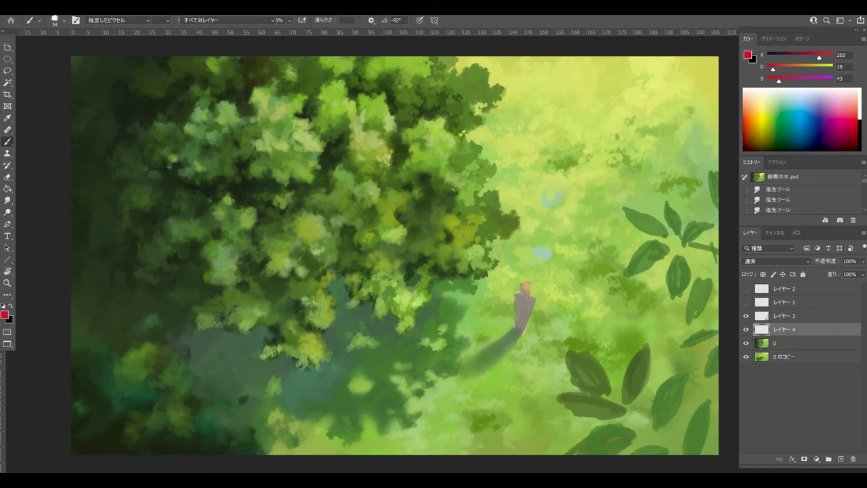
{"action": "left_click_drag", "start_coordinate": [550, 155], "coordinate": [558, 139]}
{"action": "left_click", "coordinate": [650, 134]}
Step: Draw a thick red symbolic tree with a scalloped crown and two-line trunk over the painting's right half
{"action": "right_click", "coordinate": [457, 271]}
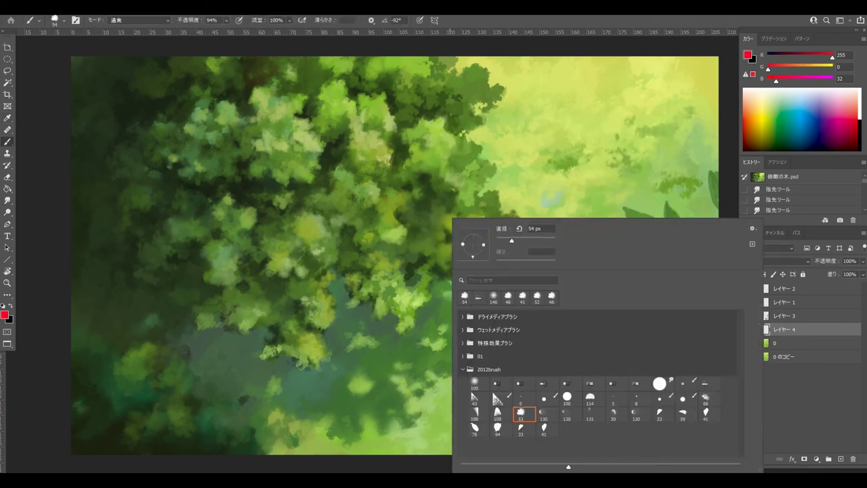
{"action": "right_click", "coordinate": [449, 271]}
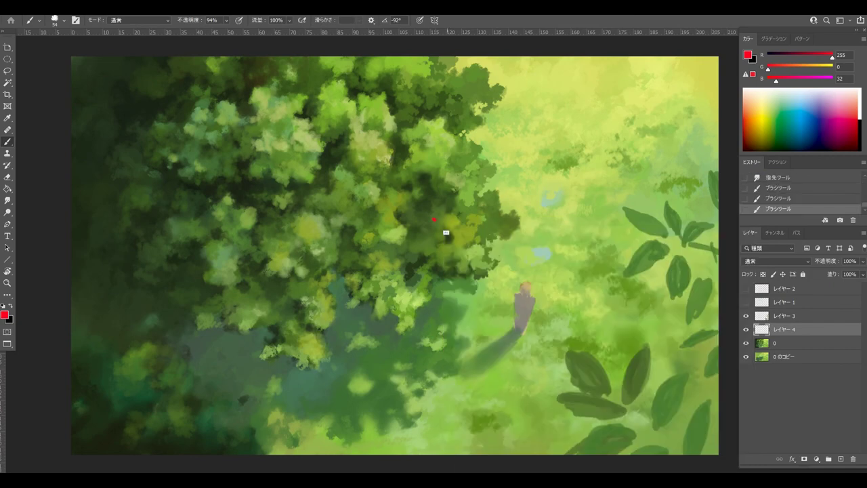
{"action": "key", "text": "ctrl+z"}
{"action": "right_click", "coordinate": [454, 217]}
{"action": "double_click", "coordinate": [455, 215]}
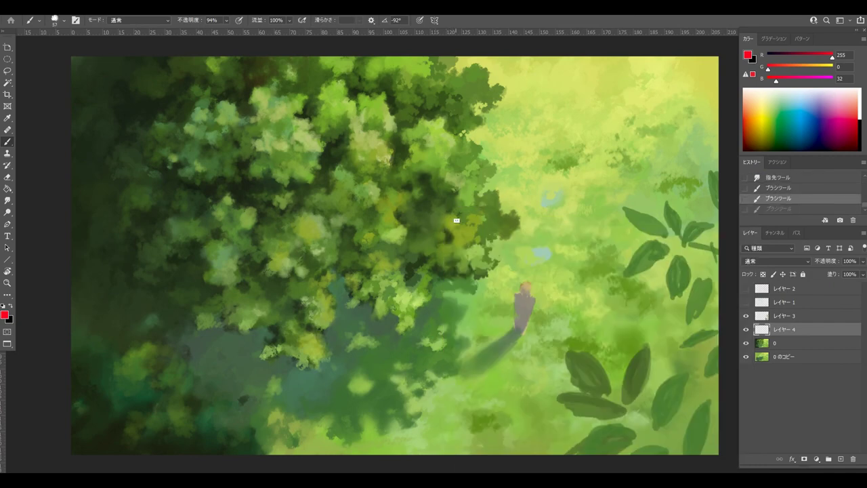
{"action": "mouse_move", "coordinate": [502, 132]}
{"action": "left_mouse_down"}
{"action": "mouse_move", "coordinate": [552, 150]}
{"action": "mouse_move", "coordinate": [591, 182]}
{"action": "mouse_move", "coordinate": [588, 259]}
{"action": "mouse_move", "coordinate": [486, 171]}
{"action": "mouse_move", "coordinate": [442, 187]}
{"action": "mouse_move", "coordinate": [428, 218]}
{"action": "mouse_move", "coordinate": [485, 278]}
{"action": "mouse_move", "coordinate": [566, 300]}
{"action": "left_mouse_up"}
{"action": "left_click_drag", "start_coordinate": [590, 262], "coordinate": [573, 280]}
{"action": "left_click_drag", "start_coordinate": [535, 313], "coordinate": [531, 382]}
{"action": "mouse_move", "coordinate": [550, 320]}
{"action": "left_mouse_down"}
{"action": "mouse_move", "coordinate": [560, 307]}
{"action": "mouse_move", "coordinate": [555, 411]}
{"action": "left_mouse_up"}
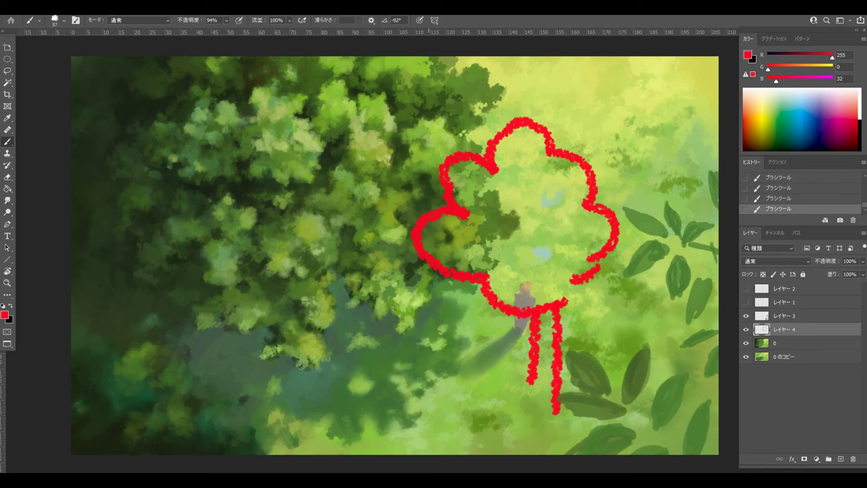
Step: Circle the canopy's upper and lower clumps in red and mark round clusters along the symbolic tree's outline
{"action": "mouse_move", "coordinate": [344, 166]}
{"action": "left_mouse_down"}
{"action": "mouse_move", "coordinate": [418, 165]}
{"action": "mouse_move", "coordinate": [328, 198]}
{"action": "left_mouse_up"}
{"action": "mouse_move", "coordinate": [462, 184]}
{"action": "left_mouse_down"}
{"action": "mouse_move", "coordinate": [450, 176]}
{"action": "mouse_move", "coordinate": [482, 177]}
{"action": "mouse_move", "coordinate": [498, 154]}
{"action": "mouse_move", "coordinate": [474, 162]}
{"action": "left_mouse_up"}
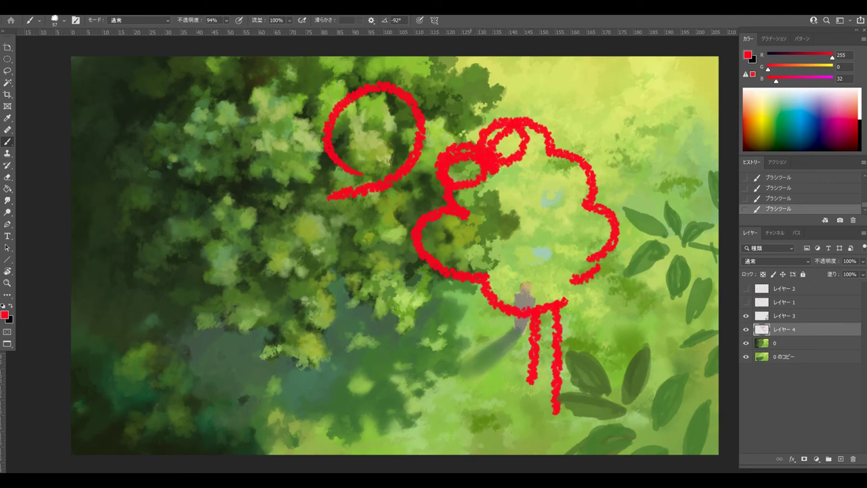
{"action": "mouse_move", "coordinate": [395, 314]}
{"action": "left_mouse_down"}
{"action": "mouse_move", "coordinate": [439, 315]}
{"action": "mouse_move", "coordinate": [331, 340]}
{"action": "left_mouse_up"}
{"action": "mouse_move", "coordinate": [463, 270]}
{"action": "left_mouse_down"}
{"action": "mouse_move", "coordinate": [444, 219]}
{"action": "mouse_move", "coordinate": [435, 264]}
{"action": "mouse_move", "coordinate": [421, 258]}
{"action": "left_mouse_up"}
{"action": "key", "text": "ctrl+z"}
{"action": "mouse_move", "coordinate": [404, 228]}
{"action": "left_mouse_down"}
{"action": "mouse_move", "coordinate": [402, 249]}
{"action": "mouse_move", "coordinate": [401, 226]}
{"action": "mouse_move", "coordinate": [412, 230]}
{"action": "left_mouse_up"}
{"action": "mouse_move", "coordinate": [424, 250]}
{"action": "left_mouse_down"}
{"action": "mouse_move", "coordinate": [450, 224]}
{"action": "mouse_move", "coordinate": [443, 243]}
{"action": "left_mouse_up"}
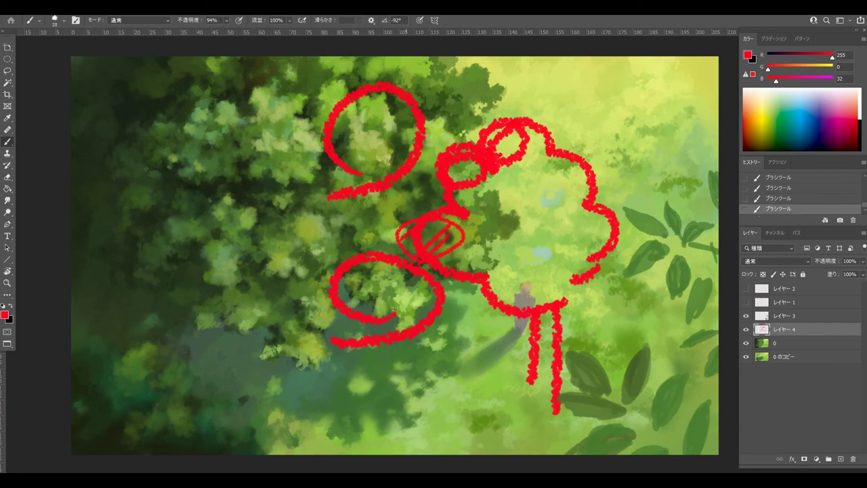
{"action": "key", "text": "ctrl+z"}
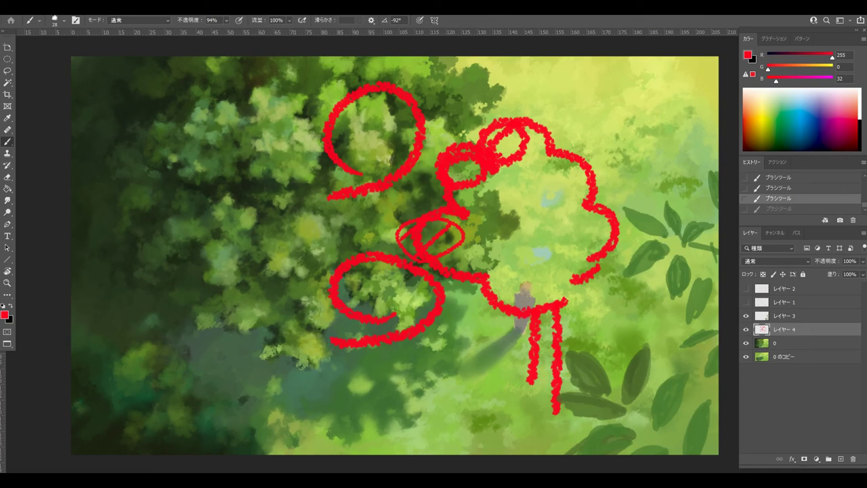
Step: Delete the annotated レイヤー 4 and add a new empty layer above layer 0
{"action": "left_click_drag", "start_coordinate": [782, 329], "coordinate": [840, 458]}
{"action": "key", "text": "ctrl+z"}
{"action": "left_click_drag", "start_coordinate": [784, 329], "coordinate": [853, 459]}
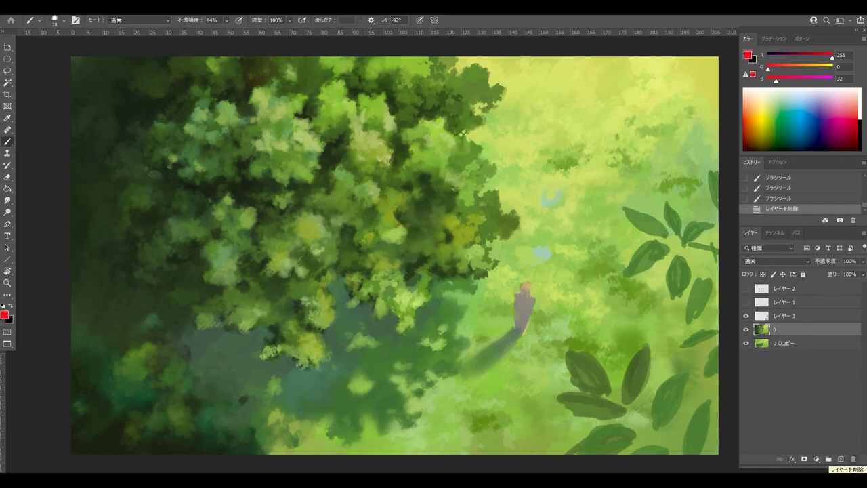
{"action": "left_click", "coordinate": [840, 458]}
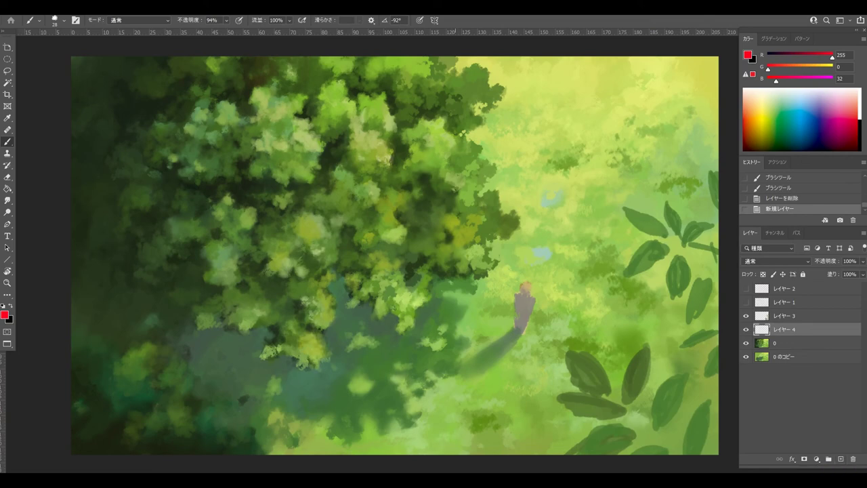
{"action": "mouse_move", "coordinate": [423, 126]}
{"action": "left_mouse_down"}
{"action": "mouse_move", "coordinate": [454, 164]}
{"action": "mouse_move", "coordinate": [449, 195]}
{"action": "mouse_move", "coordinate": [415, 202]}
{"action": "mouse_move", "coordinate": [406, 136]}
{"action": "mouse_move", "coordinate": [396, 152]}
{"action": "mouse_move", "coordinate": [441, 130]}
{"action": "mouse_move", "coordinate": [449, 160]}
{"action": "left_mouse_up"}
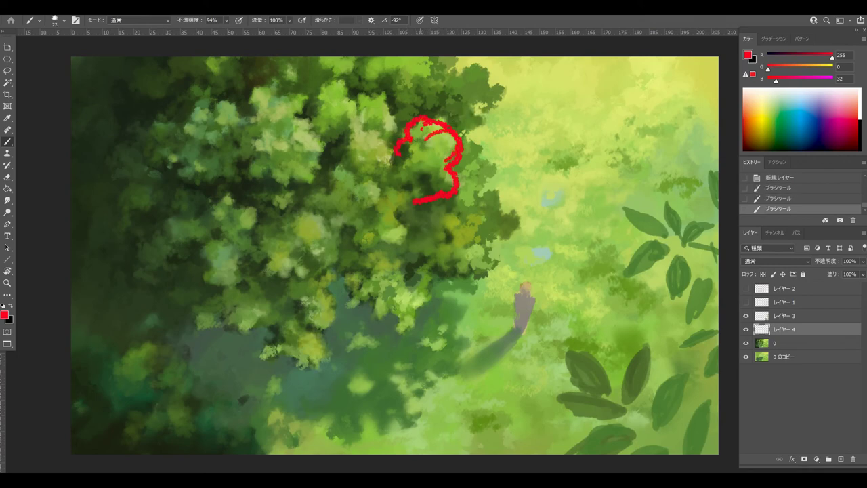
{"action": "key", "text": "ctrl+z"}
{"action": "key", "text": "ctrl+z"}
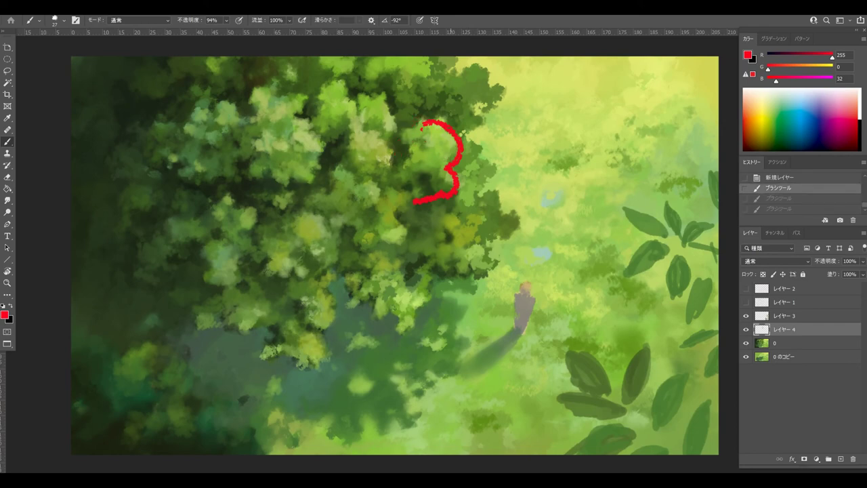
{"action": "key", "text": "ctrl+z"}
Step: Outline the canopy's upper-right clump in red and add overlapping curved contours showing its rounded leaf masses
{"action": "mouse_move", "coordinate": [406, 127]}
{"action": "left_mouse_down"}
{"action": "mouse_move", "coordinate": [442, 129]}
{"action": "mouse_move", "coordinate": [453, 168]}
{"action": "mouse_move", "coordinate": [420, 216]}
{"action": "left_mouse_up"}
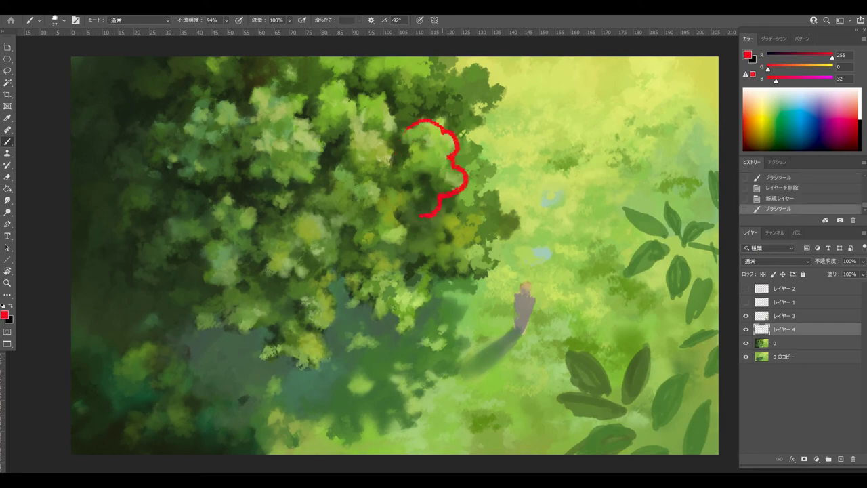
{"action": "mouse_move", "coordinate": [423, 124]}
{"action": "left_mouse_down"}
{"action": "mouse_move", "coordinate": [442, 118]}
{"action": "mouse_move", "coordinate": [440, 148]}
{"action": "left_mouse_up"}
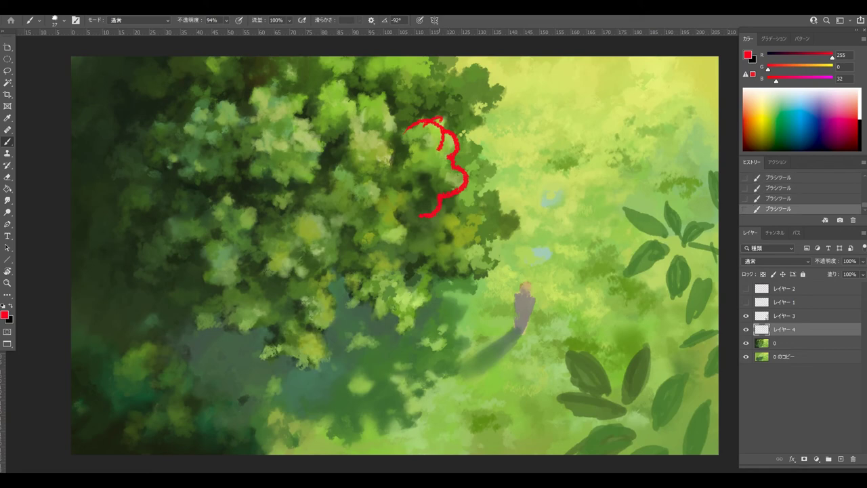
{"action": "left_click_drag", "start_coordinate": [420, 122], "coordinate": [409, 174]}
{"action": "left_click_drag", "start_coordinate": [408, 142], "coordinate": [438, 138]}
{"action": "left_click_drag", "start_coordinate": [454, 172], "coordinate": [451, 189]}
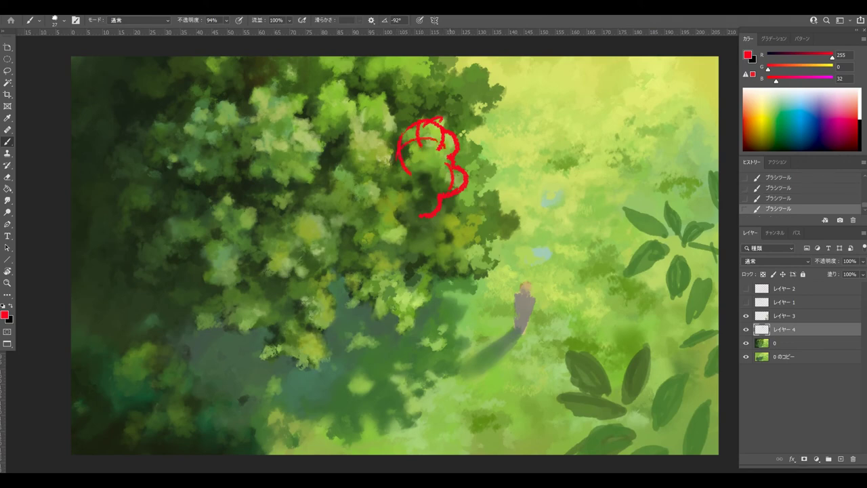
{"action": "left_click_drag", "start_coordinate": [442, 171], "coordinate": [449, 178]}
{"action": "mouse_move", "coordinate": [442, 118]}
{"action": "left_mouse_down"}
{"action": "mouse_move", "coordinate": [445, 128]}
{"action": "mouse_move", "coordinate": [418, 154]}
{"action": "left_mouse_up"}
{"action": "mouse_move", "coordinate": [462, 125]}
{"action": "left_mouse_down"}
{"action": "mouse_move", "coordinate": [466, 150]}
{"action": "mouse_move", "coordinate": [428, 170]}
{"action": "left_mouse_up"}
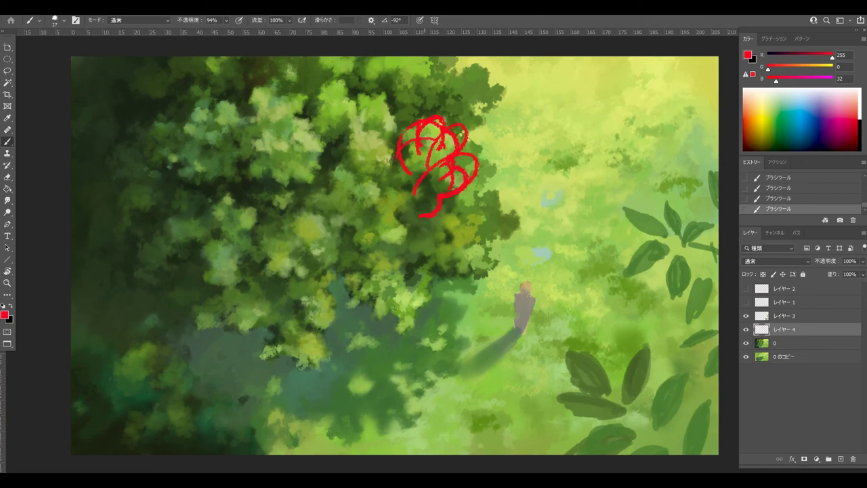
{"action": "left_click_drag", "start_coordinate": [806, 330], "coordinate": [841, 458]}
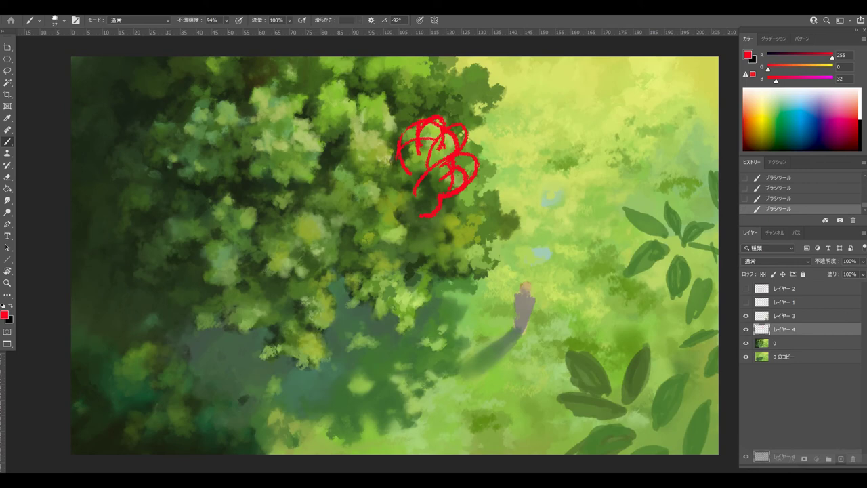
{"action": "left_click_drag", "start_coordinate": [763, 458], "coordinate": [762, 395]}
{"action": "left_click_drag", "start_coordinate": [806, 337], "coordinate": [841, 458]}
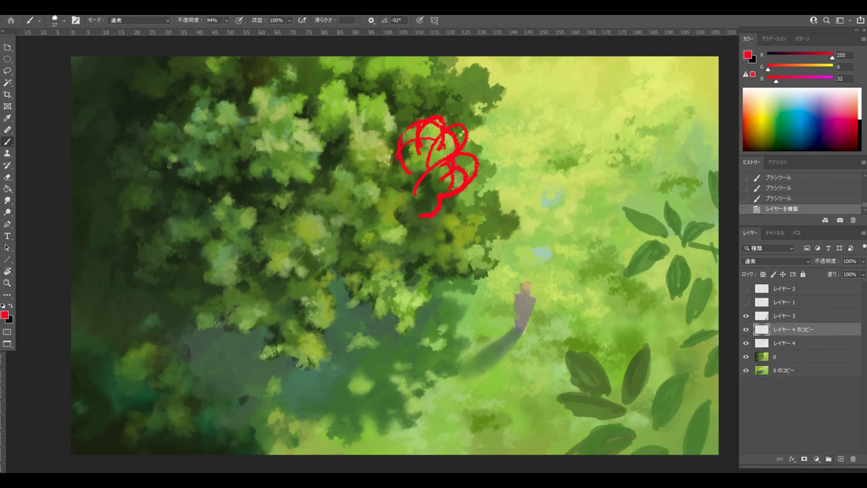
{"action": "key", "text": "ctrl+z"}
{"action": "key", "text": "ctrl+z"}
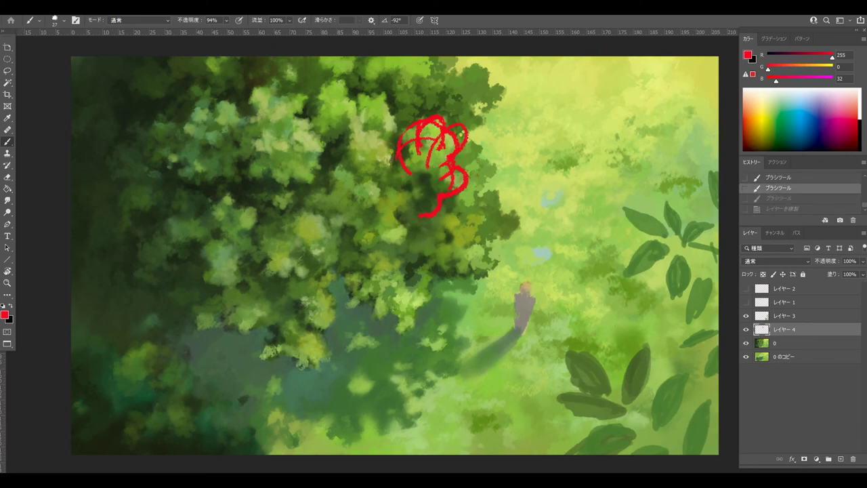
Step: Replace the marked-up レイヤー 4 with a new empty layer above layer 0
{"action": "left_click_drag", "start_coordinate": [779, 330], "coordinate": [779, 452]}
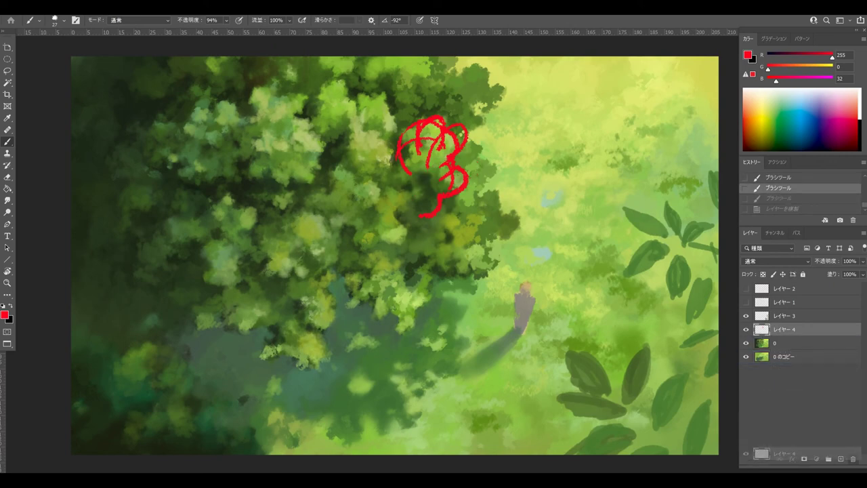
{"action": "left_click_drag", "start_coordinate": [853, 458], "coordinate": [852, 458]}
{"action": "left_click", "coordinate": [840, 459]}
Step: Turn off 散布 for the brush and draw a smooth scalloped red outline along the upper-right clump's outer edge
{"action": "left_click_drag", "start_coordinate": [472, 205], "coordinate": [469, 206]}
{"action": "key", "text": "F5"}
{"action": "left_click", "coordinate": [558, 92]}
{"action": "left_click_drag", "start_coordinate": [476, 189], "coordinate": [481, 189]}
{"action": "mouse_move", "coordinate": [434, 120]}
{"action": "left_mouse_down"}
{"action": "mouse_move", "coordinate": [455, 126]}
{"action": "mouse_move", "coordinate": [451, 162]}
{"action": "mouse_move", "coordinate": [465, 174]}
{"action": "mouse_move", "coordinate": [445, 197]}
{"action": "left_mouse_up"}
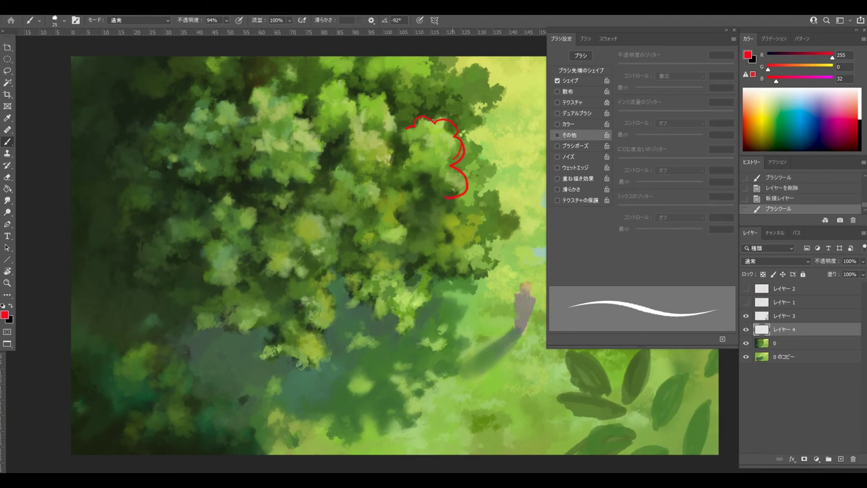
{"action": "key", "text": "ctrl+z"}
{"action": "left_click_drag", "start_coordinate": [438, 139], "coordinate": [455, 133]}
{"action": "key", "text": "ctrl+z"}
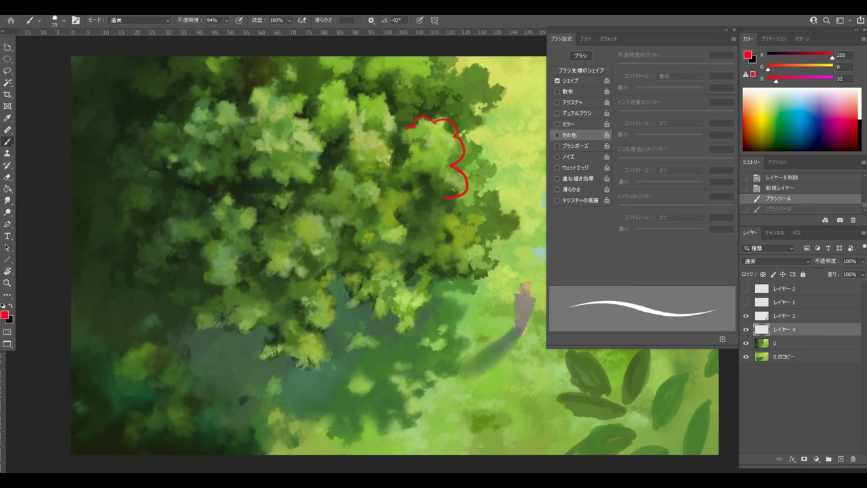
Step: Add curved red inner contours behind the upper-right clump's scalloped outline to show its overlapping leaf masses
{"action": "key", "text": "ctrl+shift+z"}
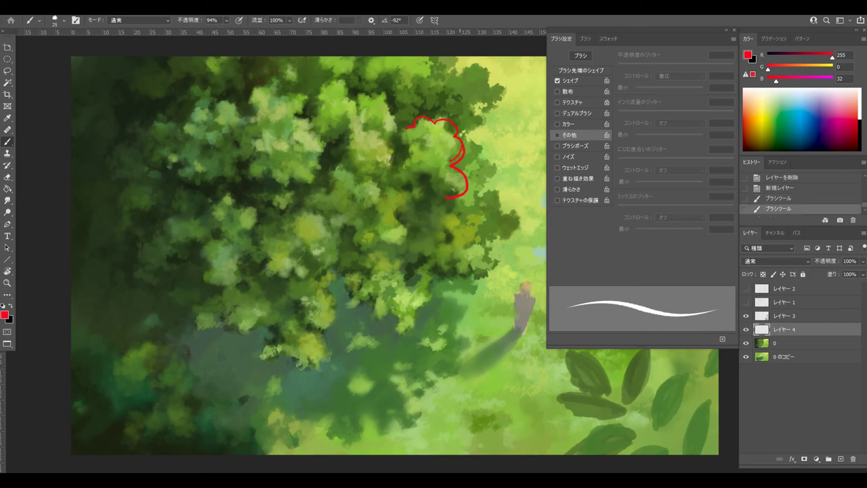
{"action": "left_click_drag", "start_coordinate": [448, 136], "coordinate": [443, 152]}
{"action": "mouse_move", "coordinate": [434, 123]}
{"action": "left_mouse_down"}
{"action": "mouse_move", "coordinate": [436, 140]}
{"action": "mouse_move", "coordinate": [414, 136]}
{"action": "mouse_move", "coordinate": [404, 157]}
{"action": "mouse_move", "coordinate": [403, 140]}
{"action": "mouse_move", "coordinate": [422, 130]}
{"action": "left_mouse_up"}
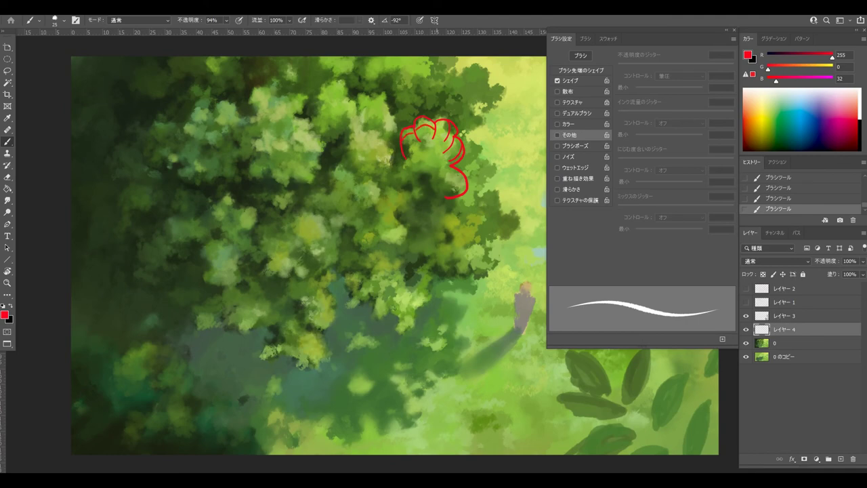
{"action": "key", "text": "ctrl+z"}
{"action": "mouse_move", "coordinate": [437, 127]}
{"action": "left_mouse_down"}
{"action": "mouse_move", "coordinate": [454, 140]}
{"action": "mouse_move", "coordinate": [453, 158]}
{"action": "left_mouse_up"}
Step: Set the brush's foreground colour to blue, #000cff
{"action": "left_click", "coordinate": [4, 314]}
{"action": "left_click", "coordinate": [568, 178]}
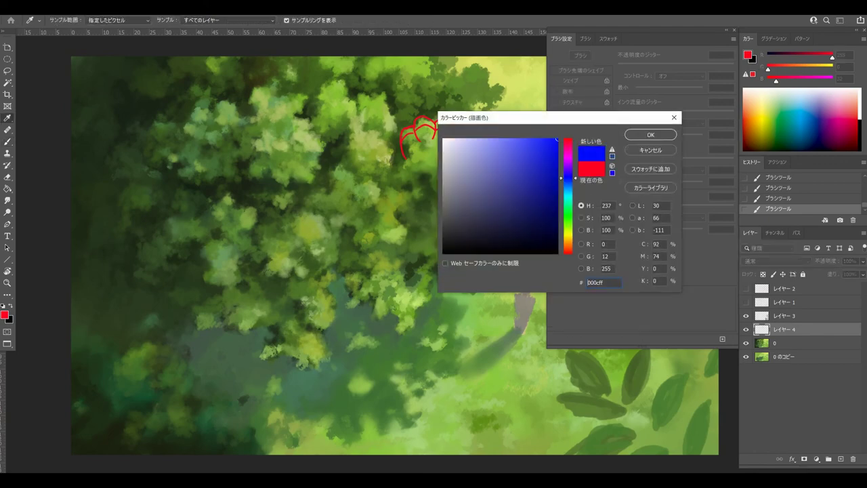
{"action": "key", "text": "Return"}
{"action": "key", "text": "b"}
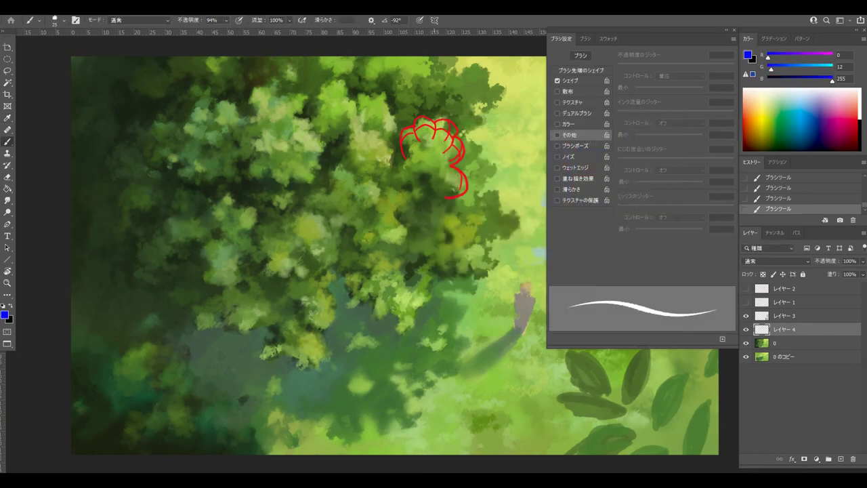
Step: Mark the junctions between the red scallops of the upper-right clump with short curved blue strokes
{"action": "key", "text": "ctrl+z"}
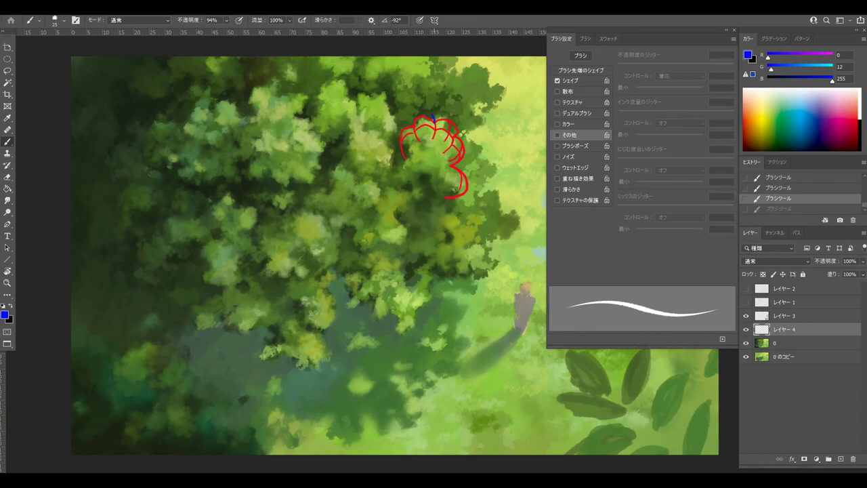
{"action": "key", "text": "ctrl+shift+z"}
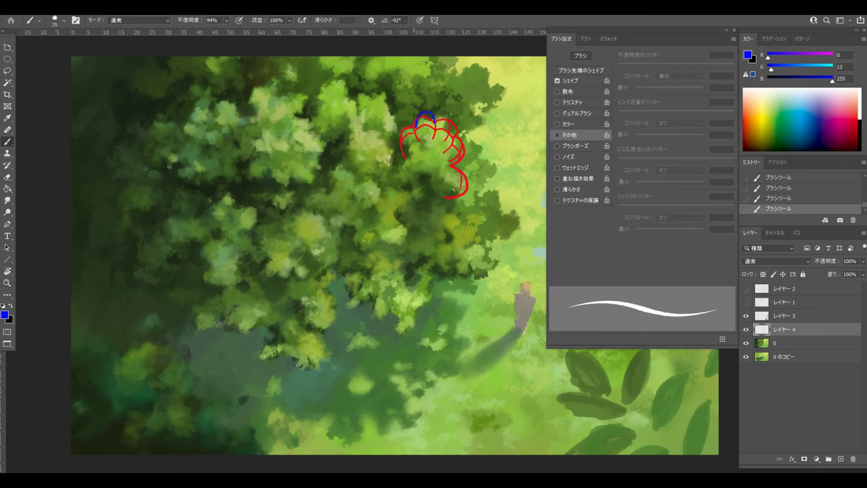
{"action": "key", "text": "ctrl+z"}
{"action": "key", "text": "ctrl+z"}
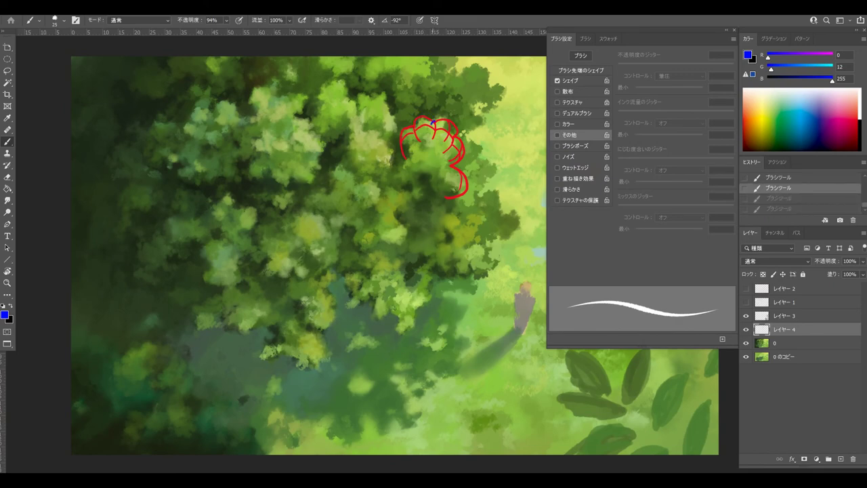
{"action": "key", "text": "ctrl+shift+z"}
{"action": "key", "text": "ctrl+shift+z"}
{"action": "left_click_drag", "start_coordinate": [415, 135], "coordinate": [454, 137]}
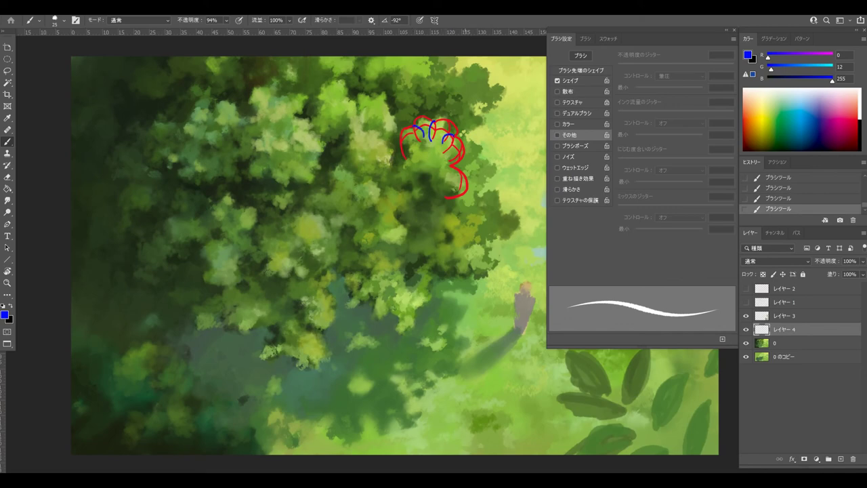
{"action": "key", "text": "ctrl+z"}
{"action": "key", "text": "ctrl+shift+z"}
{"action": "key", "text": "ctrl+z"}
{"action": "mouse_move", "coordinate": [434, 141]}
{"action": "left_mouse_down"}
{"action": "mouse_move", "coordinate": [457, 134]}
{"action": "mouse_move", "coordinate": [452, 167]}
{"action": "left_mouse_up"}
{"action": "left_click_drag", "start_coordinate": [455, 135], "coordinate": [448, 197]}
{"action": "mouse_move", "coordinate": [432, 125]}
{"action": "left_mouse_down"}
{"action": "mouse_move", "coordinate": [449, 132]}
{"action": "mouse_move", "coordinate": [431, 120]}
{"action": "left_mouse_up"}
Step: Replace the annotated レイヤー 4 with a new empty layer and turn on 散布 for the brush
{"action": "mouse_move", "coordinate": [785, 329]}
{"action": "left_mouse_down"}
{"action": "mouse_move", "coordinate": [833, 453]}
{"action": "mouse_move", "coordinate": [853, 459]}
{"action": "left_mouse_up"}
{"action": "left_click", "coordinate": [841, 458]}
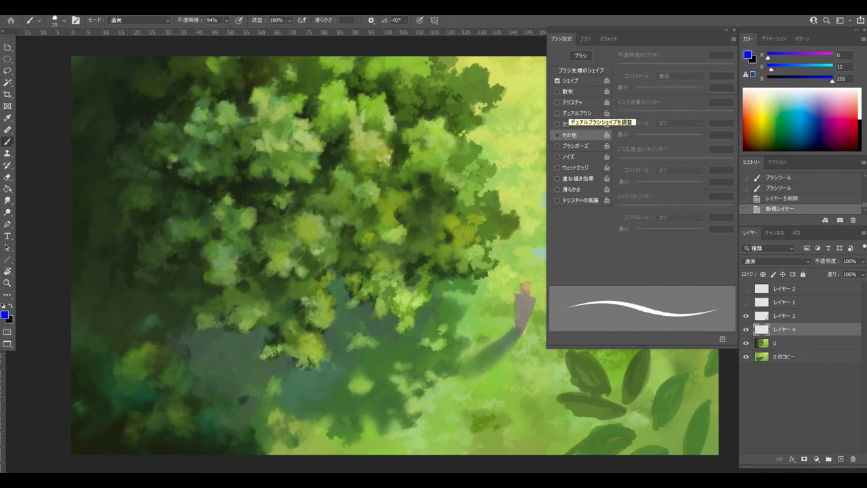
{"action": "left_click", "coordinate": [557, 91]}
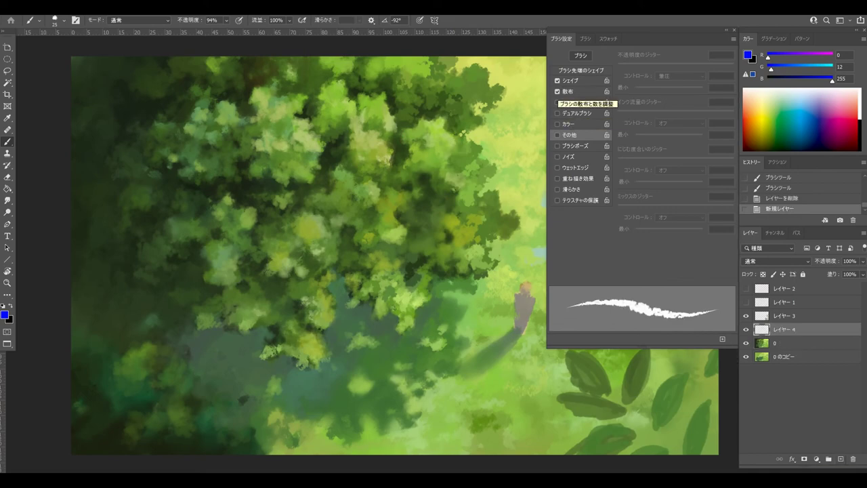
Step: Dab leaf texture in sampled mid-greens along the canopy's lower-right edge, varying the brush size
{"action": "left_click", "coordinate": [472, 211], "text": "alt"}
{"action": "left_click", "coordinate": [474, 216]}
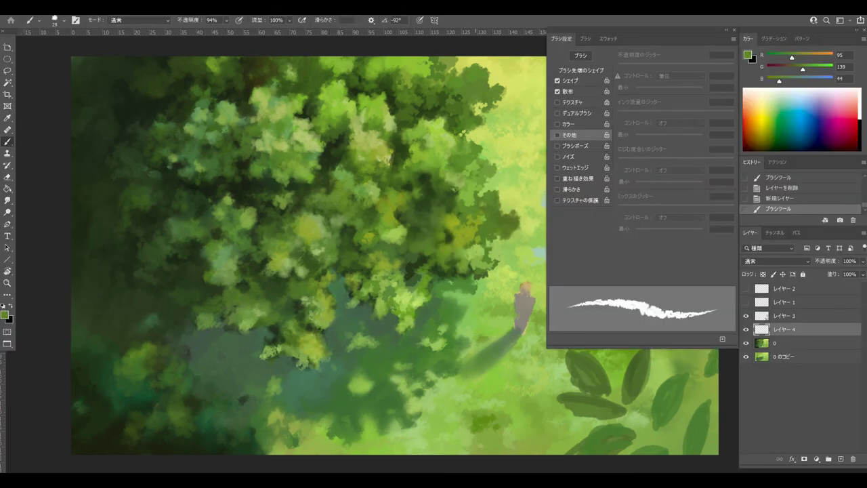
{"action": "left_click", "coordinate": [454, 248], "text": "alt"}
{"action": "left_click", "coordinate": [454, 252]}
{"action": "left_click", "coordinate": [454, 258]}
{"action": "key", "text": "bracketleft"}
{"action": "left_click", "coordinate": [456, 268]}
{"action": "key", "text": "bracketright"}
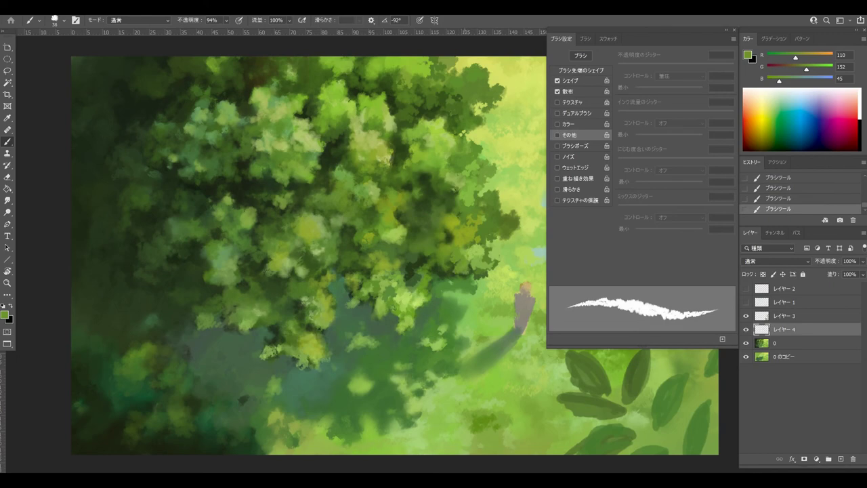
{"action": "left_click_drag", "start_coordinate": [463, 261], "coordinate": [466, 261]}
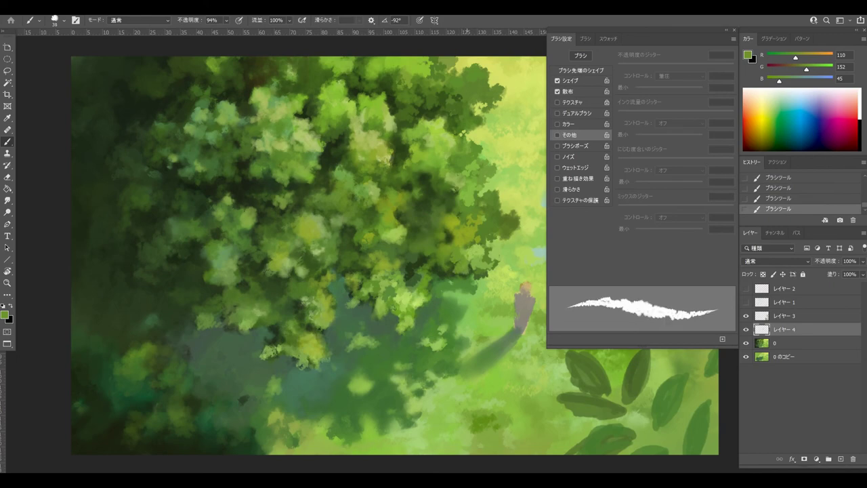
Step: Undo the last two dabs and repaint leaf tufts at the canopy's lower-right edge with a slightly larger brush
{"action": "key", "text": "bracketright"}
{"action": "key", "text": "ctrl+z"}
{"action": "key", "text": "ctrl+z"}
{"action": "left_click_drag", "start_coordinate": [439, 268], "coordinate": [446, 271]}
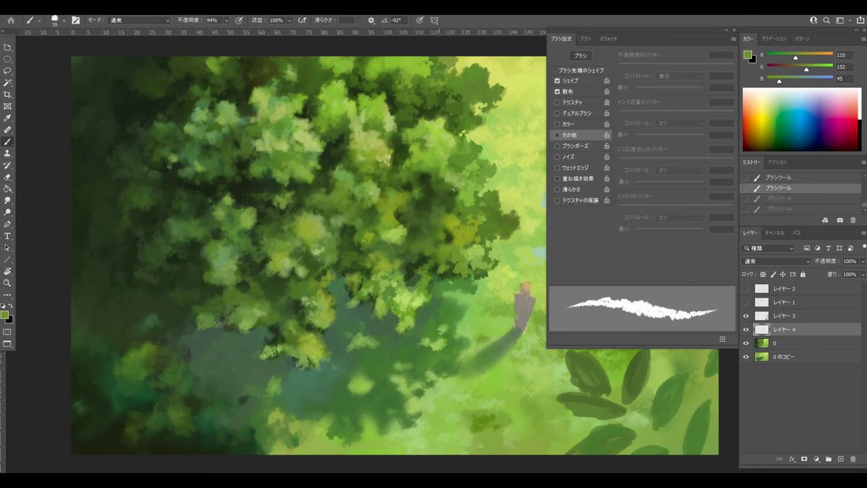
{"action": "left_click", "coordinate": [448, 263]}
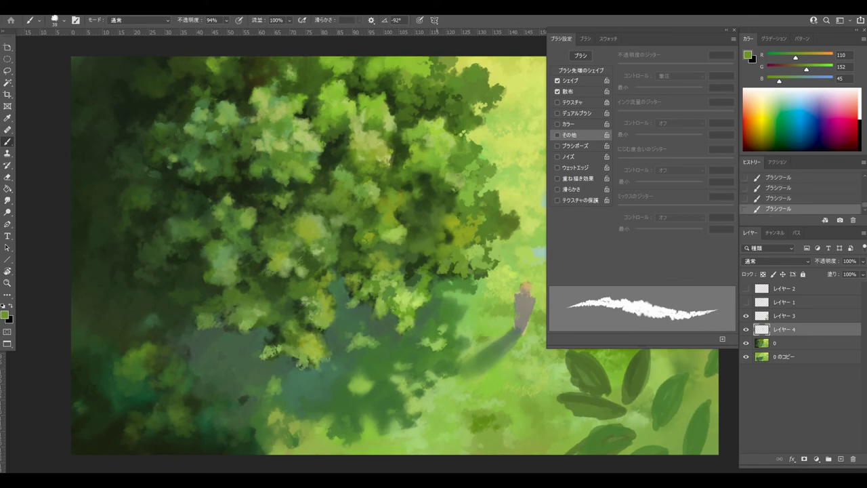
Step: Dab sampled dark greens into the shadow beneath the canopy's lower-right clump and blend them with the Smudge tool
{"action": "left_click", "coordinate": [443, 276], "text": "alt"}
{"action": "left_click", "coordinate": [439, 263]}
{"action": "left_click", "coordinate": [437, 281], "text": "alt"}
{"action": "left_click_drag", "start_coordinate": [437, 258], "coordinate": [433, 258]}
{"action": "left_click", "coordinate": [442, 262]}
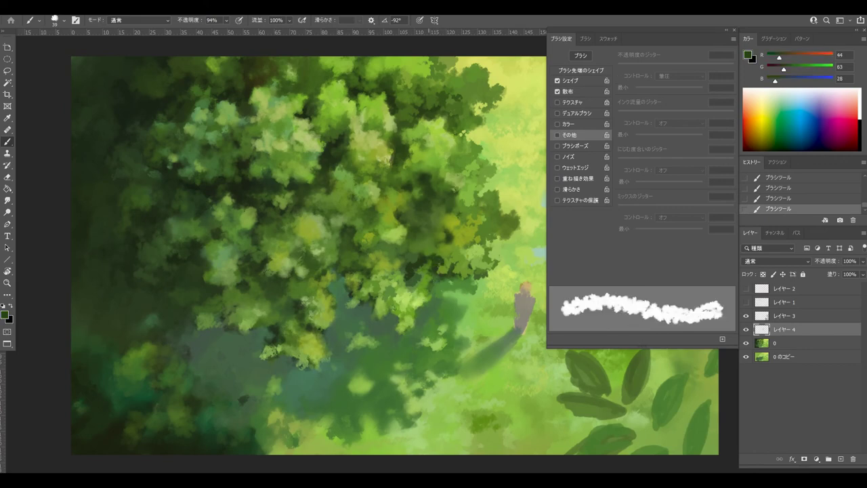
{"action": "left_click", "coordinate": [427, 276], "text": "alt"}
{"action": "key", "text": "r"}
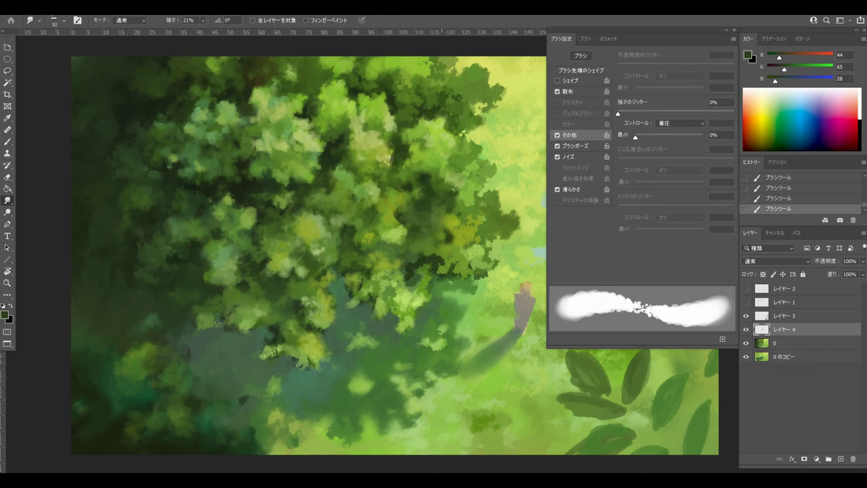
{"action": "mouse_move", "coordinate": [443, 263]}
{"action": "left_mouse_down"}
{"action": "mouse_move", "coordinate": [433, 270]}
{"action": "mouse_move", "coordinate": [438, 259]}
{"action": "mouse_move", "coordinate": [419, 262]}
{"action": "mouse_move", "coordinate": [458, 262]}
{"action": "mouse_move", "coordinate": [434, 256]}
{"action": "left_mouse_up"}
Step: Paint sampled yellow-green leaves on the canopy's right-hand clump at 92% brush opacity and soften them with the Smudge tool
{"action": "key", "text": "b"}
{"action": "left_click", "coordinate": [426, 254], "text": "alt"}
{"action": "key", "text": "9"}
{"action": "key", "text": "2"}
{"action": "left_click", "coordinate": [461, 249], "text": "alt"}
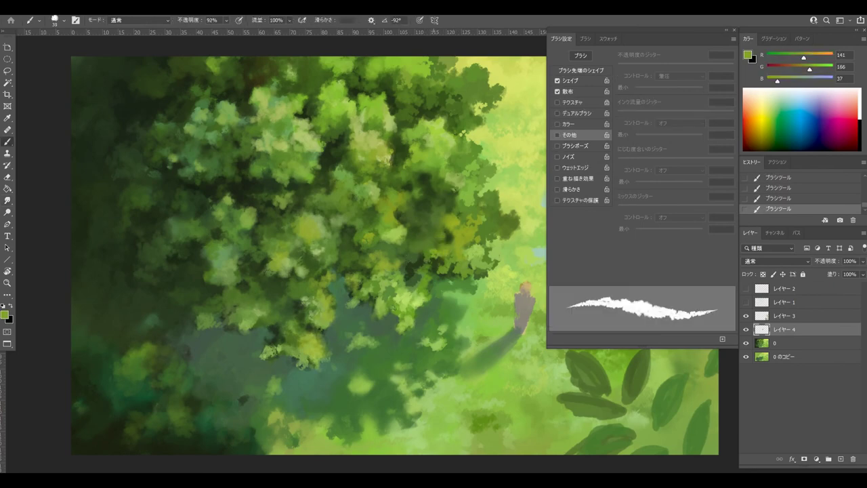
{"action": "key", "text": "ctrl+z"}
{"action": "key", "text": "ctrl+shift+z"}
{"action": "key", "text": "ctrl+z"}
{"action": "left_click", "coordinate": [441, 211]}
{"action": "key", "text": "r"}
{"action": "left_click_drag", "start_coordinate": [439, 212], "coordinate": [447, 218]}
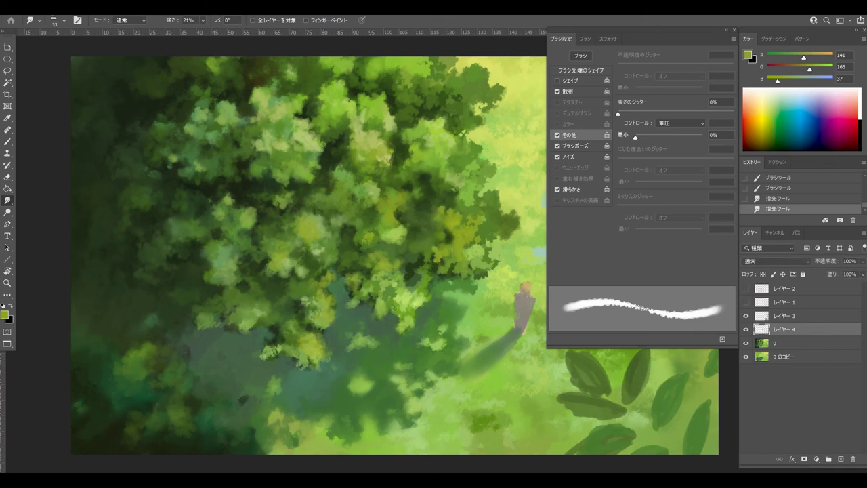
Step: Set the leaf brush to 48 px with a 間隔 of 22%
{"action": "left_click", "coordinate": [557, 81]}
{"action": "left_click", "coordinate": [557, 81]}
{"action": "key", "text": "b"}
{"action": "left_click_drag", "start_coordinate": [449, 245], "coordinate": [453, 245]}
{"action": "left_click", "coordinate": [582, 70]}
{"action": "left_click_drag", "start_coordinate": [624, 259], "coordinate": [630, 259]}
Step: Increase the brush's 角度のジッター and 真円率のジッター, set the tip's 真円率 to 67%, and dab leaves on the right-hand clump
{"action": "left_click", "coordinate": [571, 81]}
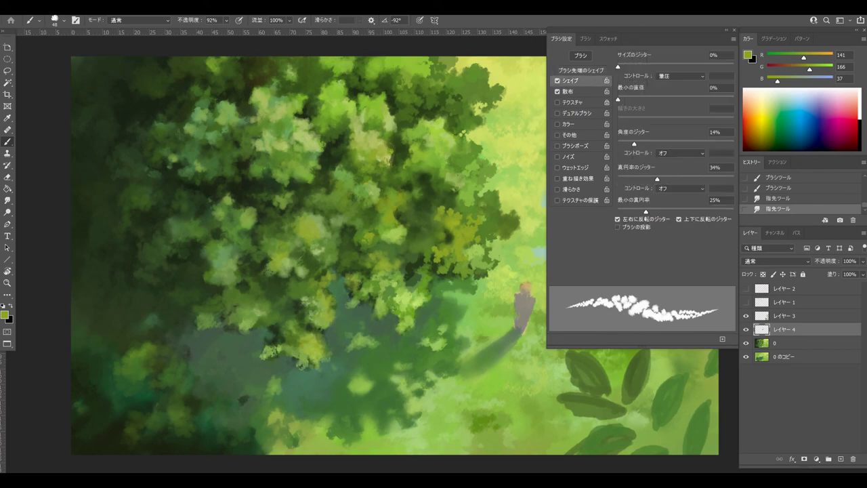
{"action": "left_click_drag", "start_coordinate": [634, 143], "coordinate": [642, 144]}
{"action": "left_click_drag", "start_coordinate": [657, 178], "coordinate": [670, 179]}
{"action": "left_click", "coordinate": [581, 70]}
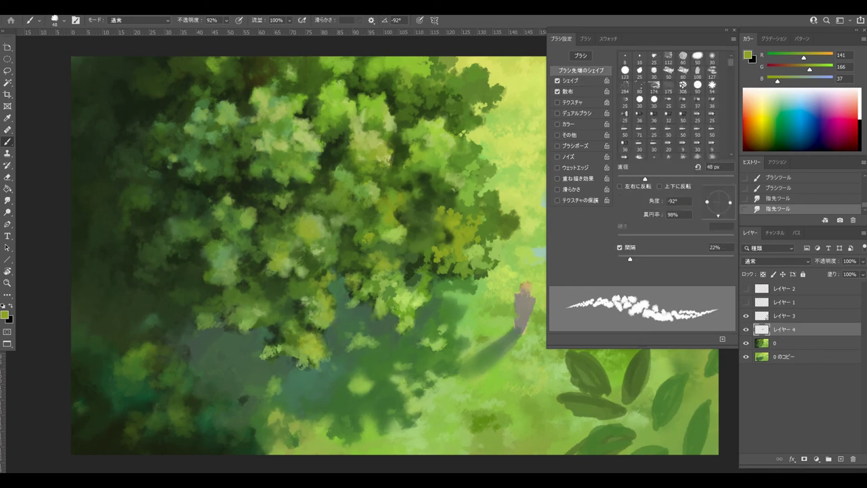
{"action": "left_click_drag", "start_coordinate": [727, 202], "coordinate": [726, 203]}
{"action": "left_click", "coordinate": [440, 221]}
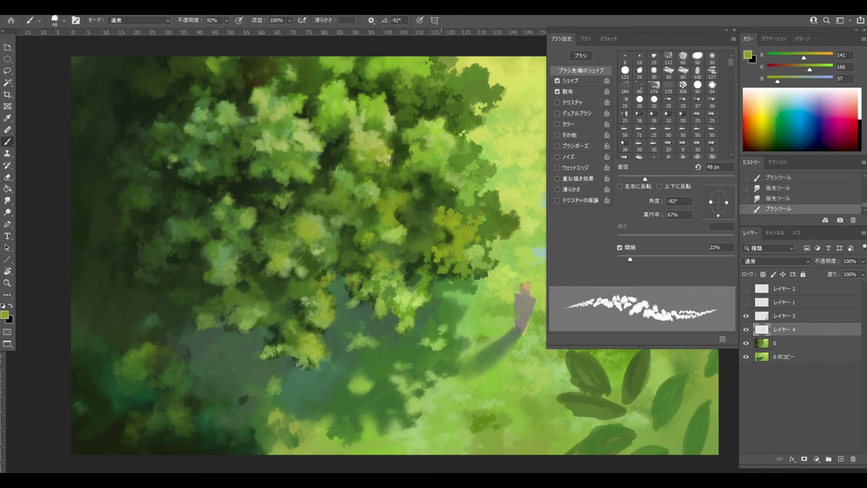
Step: Try sampled yellow-green and light-green leaf strokes across the middle of the canopy with a 43 px brush
{"action": "right_click", "coordinate": [437, 211], "text": "alt"}
{"action": "right_click", "coordinate": [402, 216], "text": "alt"}
{"action": "left_click", "coordinate": [400, 215], "text": "alt"}
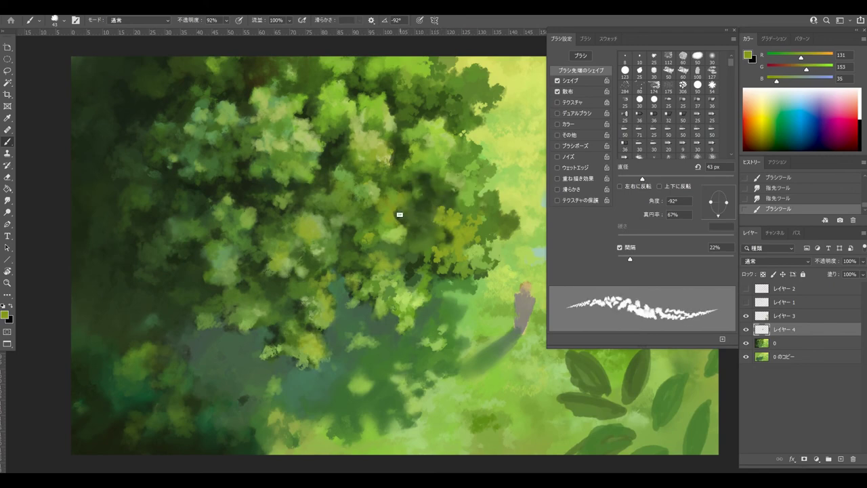
{"action": "mouse_move", "coordinate": [400, 166]}
{"action": "left_mouse_down"}
{"action": "mouse_move", "coordinate": [434, 247]}
{"action": "mouse_move", "coordinate": [359, 200]}
{"action": "left_mouse_up"}
{"action": "key", "text": "ctrl+z"}
{"action": "left_click", "coordinate": [404, 313], "text": "alt"}
{"action": "mouse_move", "coordinate": [379, 254]}
{"action": "left_mouse_down"}
{"action": "mouse_move", "coordinate": [421, 182]}
{"action": "mouse_move", "coordinate": [385, 257]}
{"action": "left_mouse_up"}
{"action": "key", "text": "ctrl+z"}
Step: Try light-green highlight dabs on the clump near the canopy's centre, reducing the brush to 23 px
{"action": "left_click", "coordinate": [396, 215]}
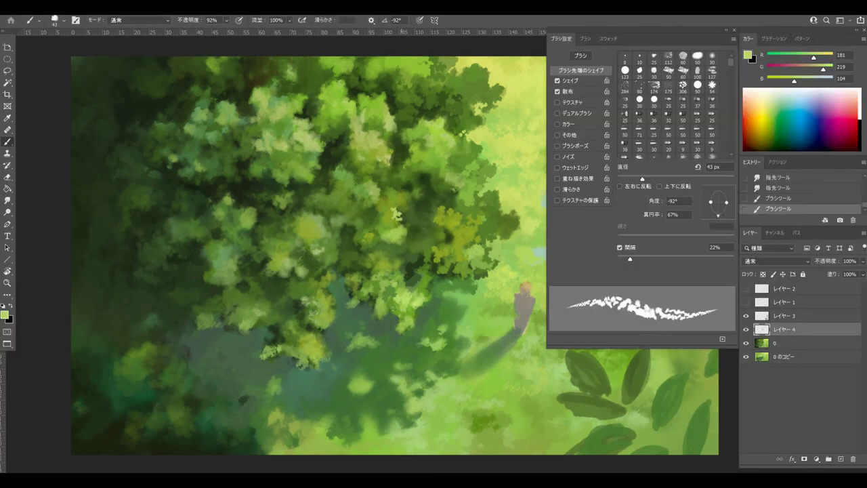
{"action": "key", "text": "bracketleft"}
{"action": "key", "text": "bracketleft"}
{"action": "key", "text": "ctrl+z"}
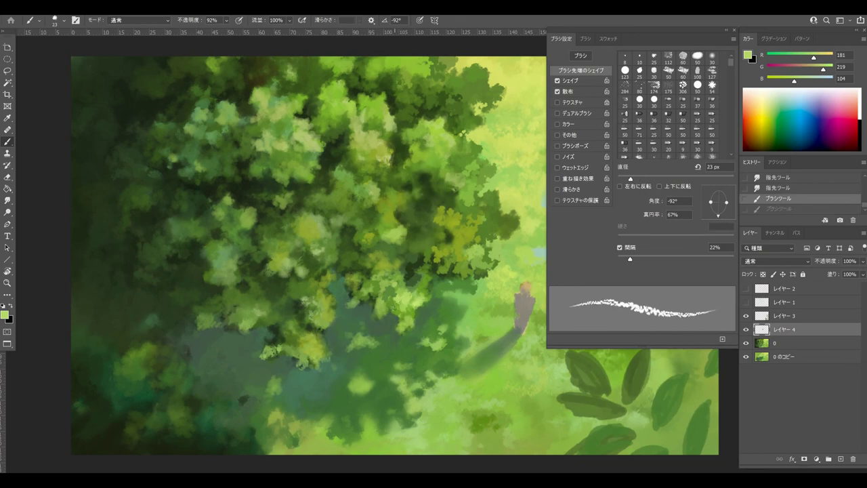
{"action": "left_click_drag", "start_coordinate": [391, 209], "coordinate": [397, 214]}
{"action": "left_click", "coordinate": [392, 216]}
{"action": "key", "text": "ctrl+z"}
Step: Paint small yellow-green leaves on the central clump with a brush of about 41 px, sampling nearby tones
{"action": "left_click", "coordinate": [392, 205], "text": "alt"}
{"action": "left_click", "coordinate": [395, 206]}
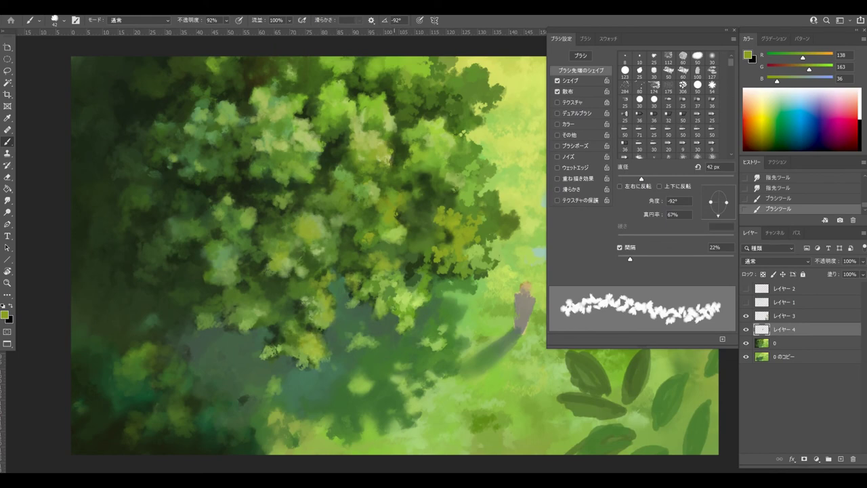
{"action": "left_click", "coordinate": [398, 207]}
{"action": "left_click", "coordinate": [402, 200], "text": "alt"}
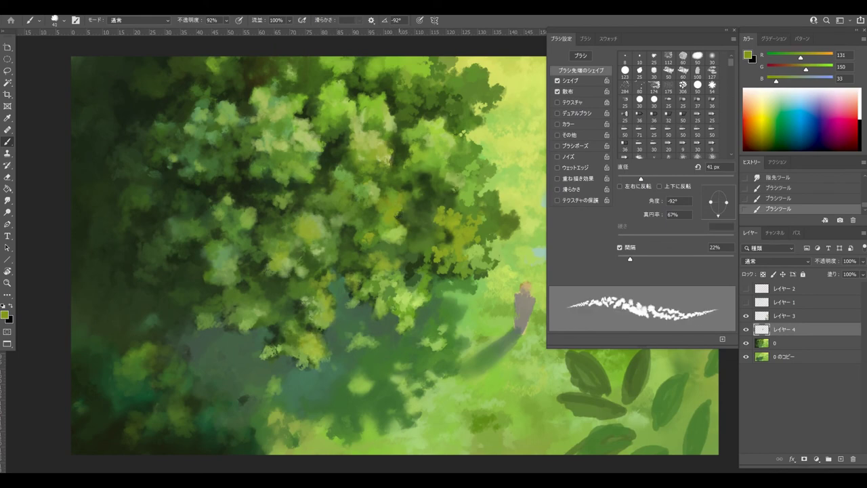
{"action": "left_click", "coordinate": [402, 203]}
{"action": "left_click", "coordinate": [404, 220], "text": "alt"}
{"action": "left_click", "coordinate": [396, 230], "text": "alt"}
{"action": "left_click", "coordinate": [398, 215], "text": "alt"}
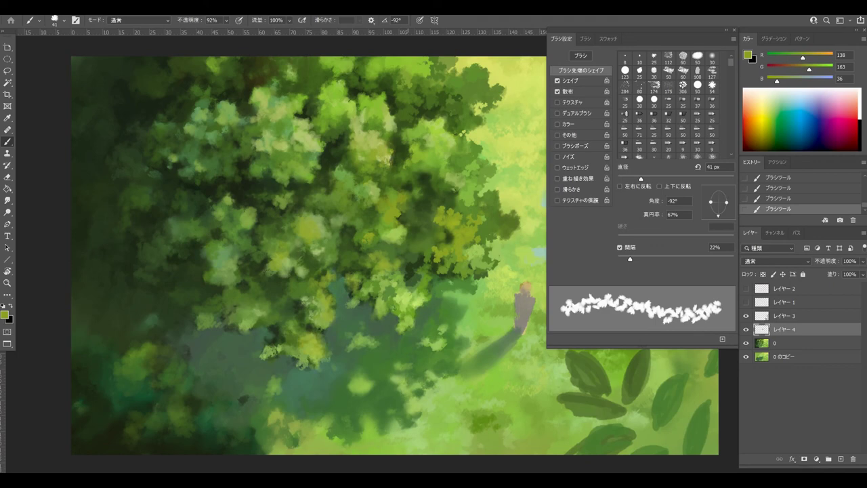
Step: Build up the lower part of the central clump with sampled mid-greens and light-green highlights using a 48 px brush
{"action": "left_click", "coordinate": [382, 230], "text": "alt"}
{"action": "left_click", "coordinate": [381, 241]}
{"action": "key", "text": "ctrl+z"}
{"action": "left_click_drag", "start_coordinate": [387, 229], "coordinate": [392, 229]}
{"action": "left_click", "coordinate": [387, 231]}
{"action": "left_click", "coordinate": [387, 227], "text": "alt"}
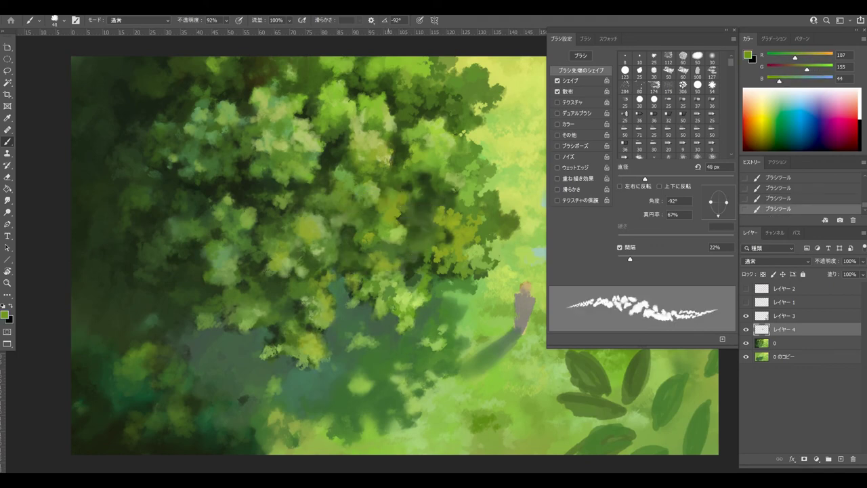
{"action": "left_click", "coordinate": [378, 239], "text": "alt"}
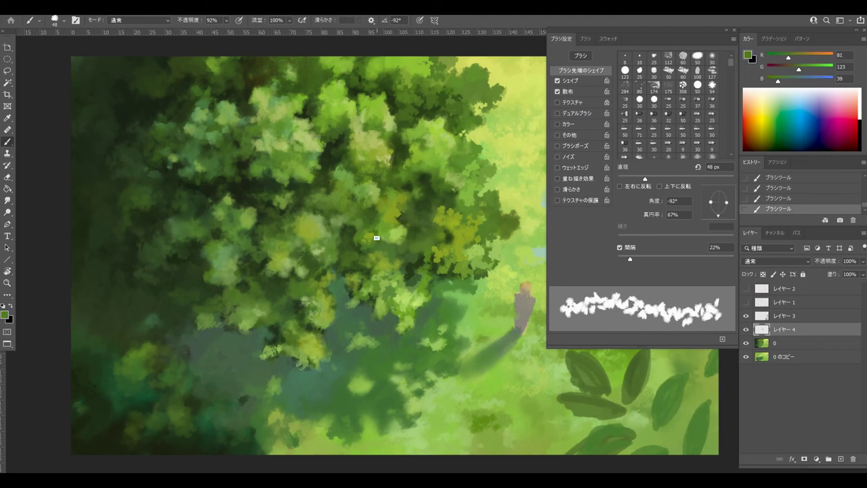
{"action": "left_click", "coordinate": [383, 240], "text": "alt"}
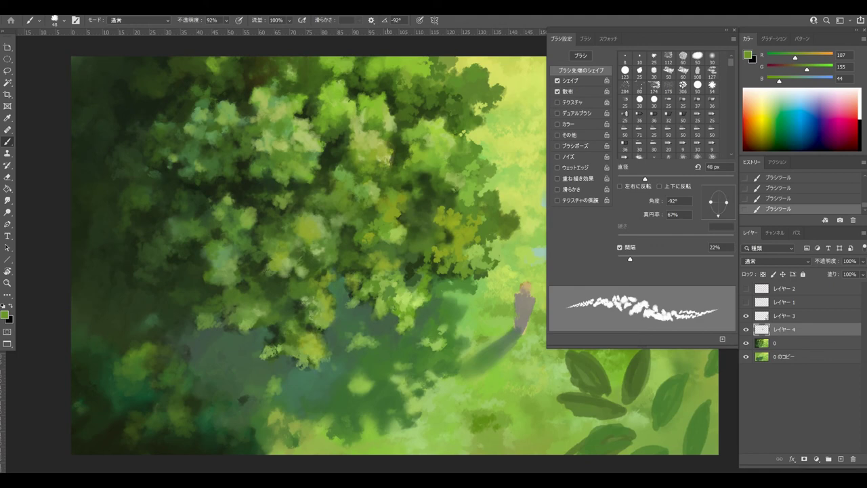
{"action": "left_click", "coordinate": [439, 178], "text": "alt"}
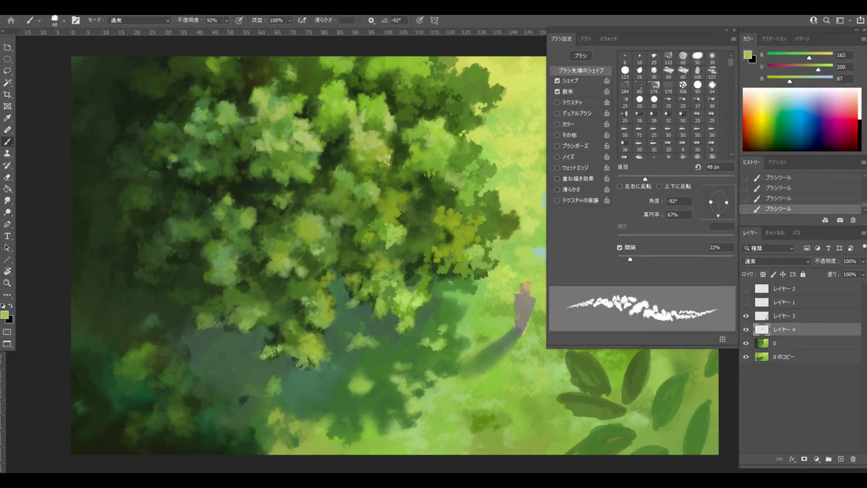
Step: Tighten the leaf brush's 間隔 slightly and set its 散布 to 105%
{"action": "left_click_drag", "start_coordinate": [630, 258], "coordinate": [628, 259]}
{"action": "left_click", "coordinate": [569, 91]}
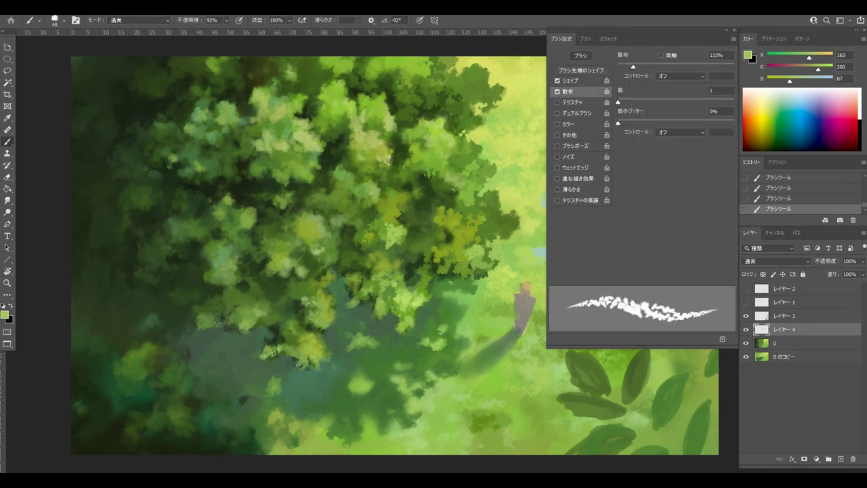
{"action": "left_click_drag", "start_coordinate": [633, 66], "coordinate": [630, 66]}
Step: Sample mid and darker greens for the central clump, enlarge the brush to 55 px, compare レイヤー 4 off and on, and close the brush settings
{"action": "left_click", "coordinate": [382, 233], "text": "alt"}
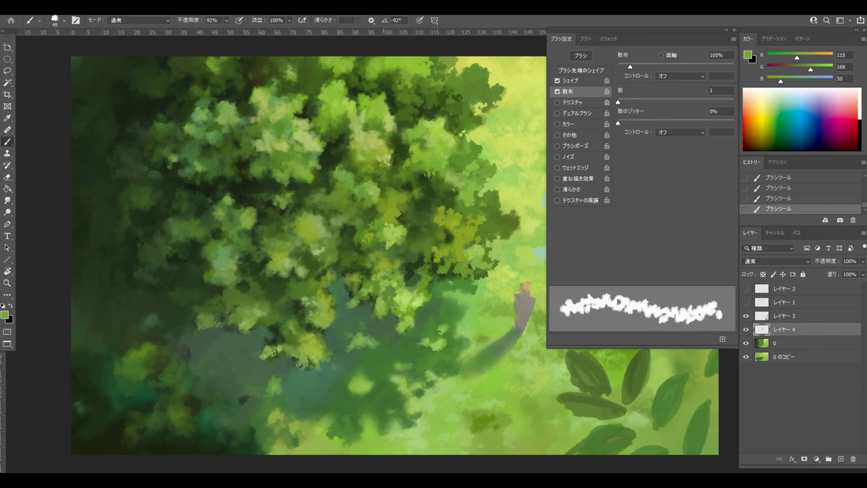
{"action": "key", "text": "]"}
{"action": "left_click", "coordinate": [371, 242], "text": "alt"}
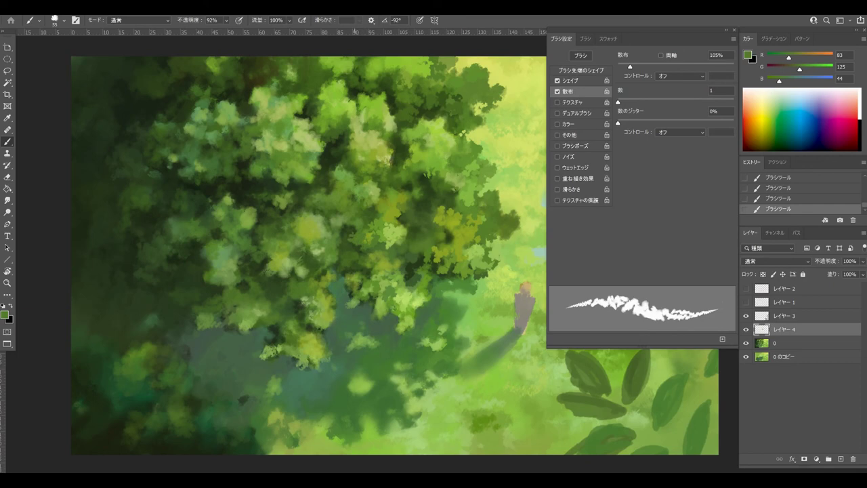
{"action": "left_click", "coordinate": [746, 329]}
{"action": "left_click", "coordinate": [746, 329]}
{"action": "key", "text": "F5"}
Step: Paint leaf dabs along the central clump's lower-right edge over the shadow, sampling nearby greens
{"action": "mouse_move", "coordinate": [428, 279]}
{"action": "left_mouse_down"}
{"action": "mouse_move", "coordinate": [432, 285]}
{"action": "mouse_move", "coordinate": [411, 269]}
{"action": "mouse_move", "coordinate": [432, 284]}
{"action": "left_mouse_up"}
{"action": "left_click", "coordinate": [426, 271], "text": "alt"}
{"action": "left_click", "coordinate": [420, 279], "text": "alt"}
{"action": "left_click", "coordinate": [425, 301], "text": "alt"}
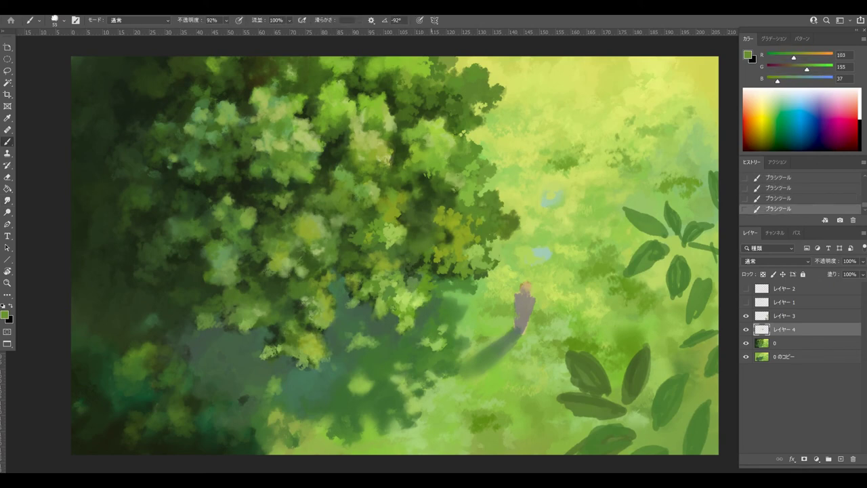
{"action": "left_click", "coordinate": [433, 287], "text": "alt"}
Step: Paint light-green leaves across the clump beside the yellow-olive foliage, using sampled colours and a brush of about 59 px
{"action": "left_click", "coordinate": [414, 238], "text": "alt"}
{"action": "left_click", "coordinate": [396, 235], "text": "alt"}
{"action": "left_click_drag", "start_coordinate": [411, 236], "coordinate": [376, 237]}
{"action": "left_click", "coordinate": [356, 234], "text": "alt"}
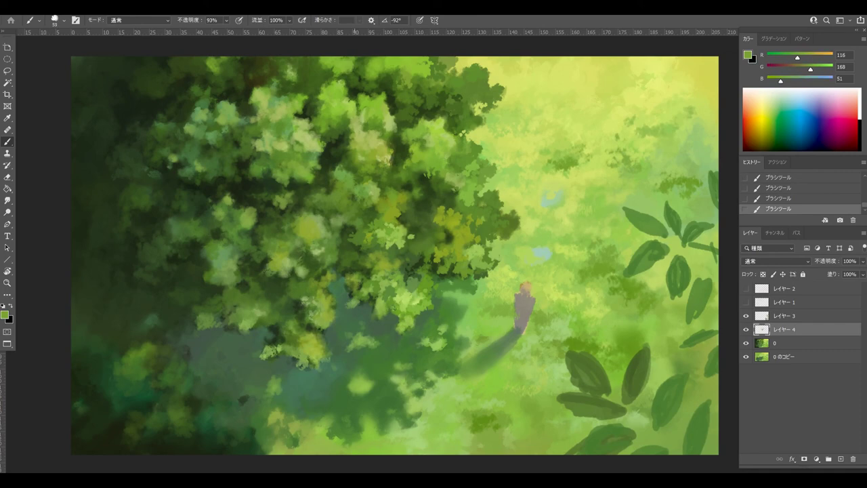
Step: Add sampled-green leaf dabs to the central clump's lower part and show the line art on レイヤー 1 as a guide
{"action": "left_click", "coordinate": [349, 275], "text": "alt"}
{"action": "left_click", "coordinate": [345, 285]}
{"action": "left_click", "coordinate": [367, 297]}
{"action": "left_click", "coordinate": [746, 302]}
{"action": "left_click", "coordinate": [408, 313], "text": "alt"}
{"action": "left_click", "coordinate": [371, 326]}
{"action": "left_click", "coordinate": [401, 316], "text": "alt"}
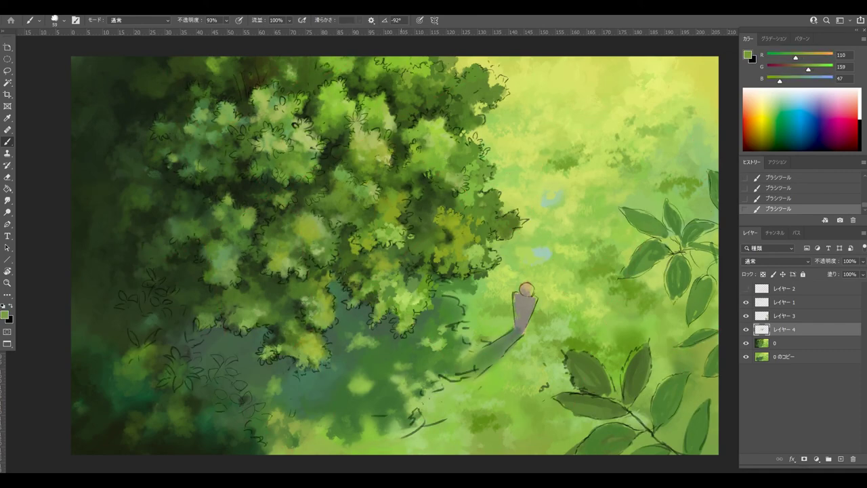
Step: Hide the レイヤー 1 line art and paint mid-green leaves down the central clump's left side
{"action": "left_click", "coordinate": [425, 233], "text": "alt"}
{"action": "left_click", "coordinate": [398, 229], "text": "alt"}
{"action": "left_click", "coordinate": [746, 302]}
{"action": "left_click", "coordinate": [343, 234], "text": "alt"}
{"action": "left_click", "coordinate": [342, 235]}
{"action": "left_click", "coordinate": [342, 240]}
{"action": "left_click_drag", "start_coordinate": [339, 249], "coordinate": [338, 262]}
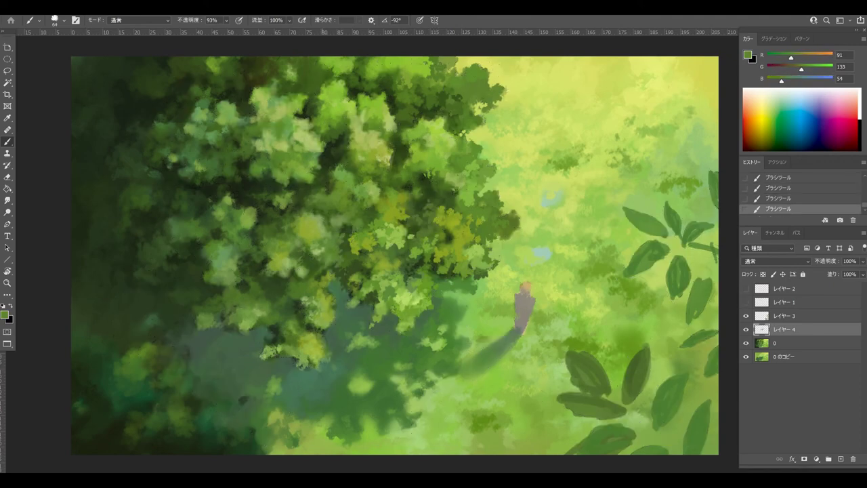
Step: Build up leaf shapes on the canopy's lower-left clump with sampled mid-greens and a brush of about 64 px
{"action": "left_click", "coordinate": [296, 309], "text": "alt"}
{"action": "left_click", "coordinate": [287, 310]}
{"action": "left_click", "coordinate": [265, 319], "text": "alt"}
{"action": "left_click", "coordinate": [278, 316], "text": "alt"}
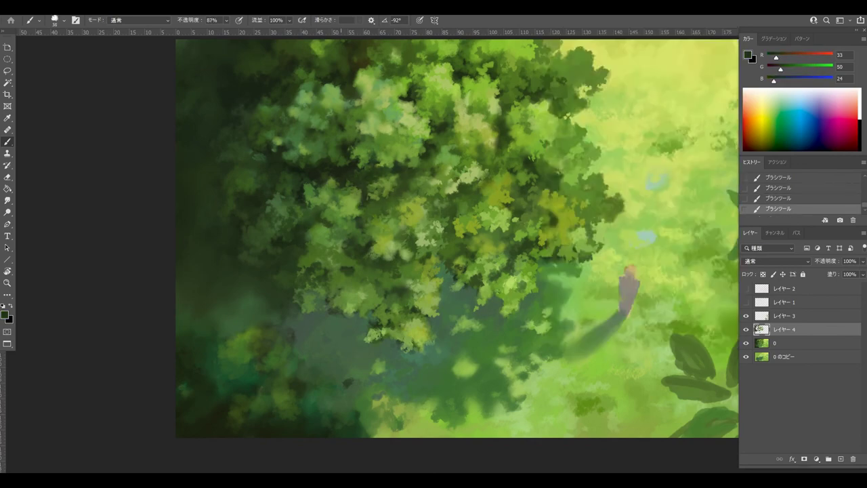
Step: Choose a muted brownish dark green and paint dim leaves in the canopy's left shadow with a 43 px brush
{"action": "left_click", "coordinate": [223, 207], "text": "alt"}
{"action": "left_click", "coordinate": [223, 208], "text": "alt"}
{"action": "left_click", "coordinate": [748, 55]}
{"action": "left_click", "coordinate": [480, 225]}
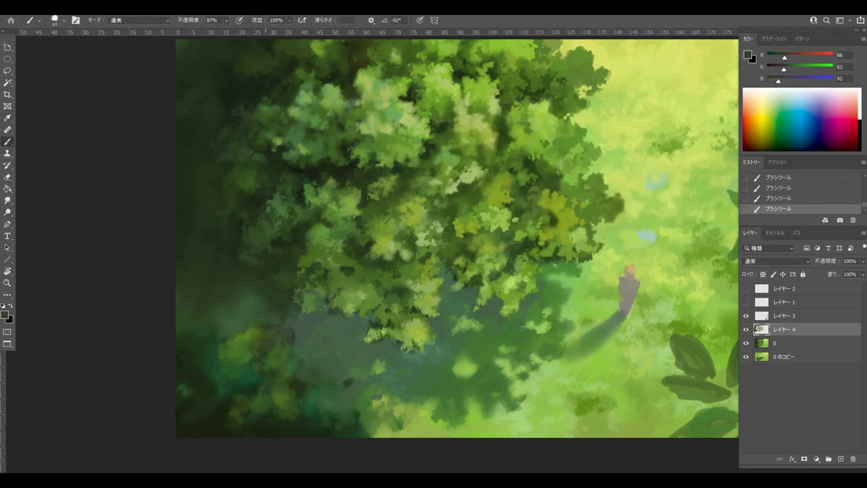
{"action": "left_click_drag", "start_coordinate": [265, 231], "coordinate": [253, 248]}
{"action": "left_click", "coordinate": [258, 241], "text": "alt"}
{"action": "left_click_drag", "start_coordinate": [316, 147], "coordinate": [292, 133]}
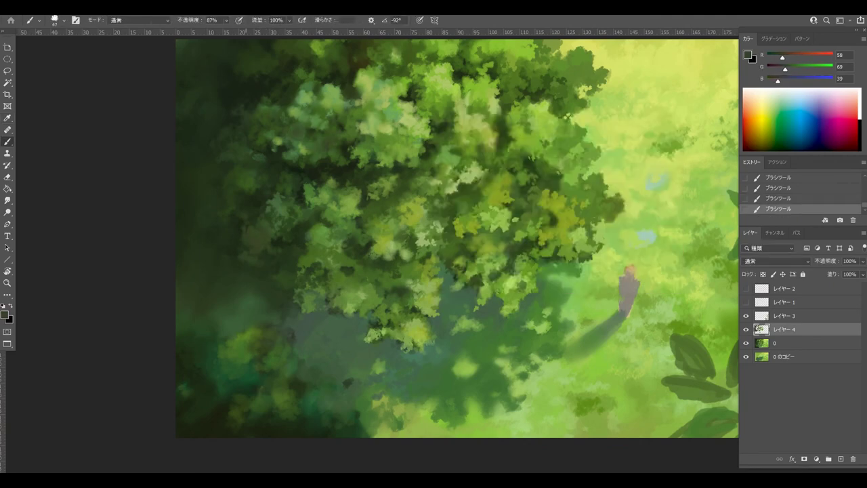
Step: Add small sampled-green leaves to the canopy's right-hand clump with the brush reduced to 23 px
{"action": "left_click", "coordinate": [599, 205], "text": "alt"}
{"action": "key", "text": "bracketleft"}
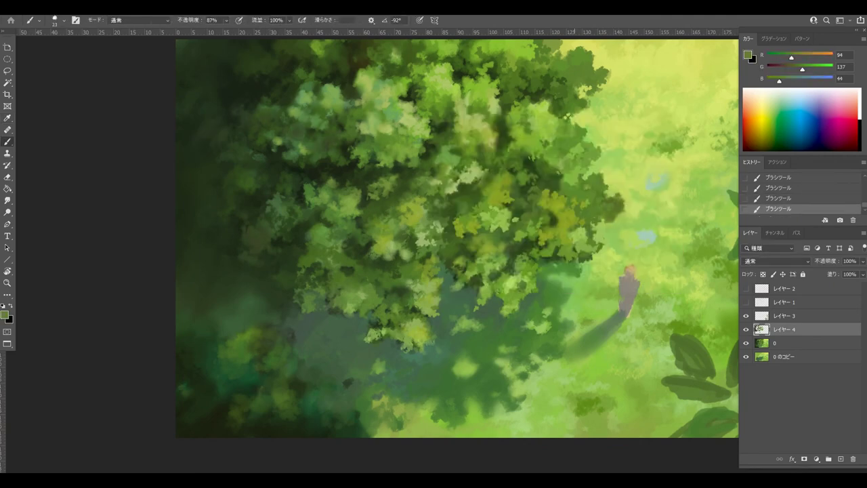
{"action": "left_click", "coordinate": [558, 175], "text": "alt"}
{"action": "mouse_move", "coordinate": [580, 182]}
{"action": "left_mouse_down"}
{"action": "mouse_move", "coordinate": [586, 187]}
{"action": "mouse_move", "coordinate": [574, 195]}
{"action": "left_mouse_up"}
{"action": "left_click", "coordinate": [598, 200], "text": "alt"}
{"action": "left_click", "coordinate": [579, 183], "text": "alt"}
{"action": "left_click_drag", "start_coordinate": [605, 218], "coordinate": [573, 220]}
Step: Alternate sampled mid and dark greens to shape the leaves around the canopy's rightmost tip
{"action": "left_click", "coordinate": [599, 203], "text": "alt"}
{"action": "left_click", "coordinate": [581, 195], "text": "alt"}
{"action": "left_click", "coordinate": [599, 203], "text": "alt"}
{"action": "left_click", "coordinate": [580, 197], "text": "alt"}
{"action": "left_click", "coordinate": [598, 203], "text": "alt"}
{"action": "left_click", "coordinate": [589, 209]}
{"action": "left_click", "coordinate": [618, 231]}
Step: Break up the edge of the dark upper-right clump with sampled greens and a slightly larger brush
{"action": "left_click", "coordinate": [591, 88], "text": "alt"}
{"action": "key", "text": "]"}
{"action": "left_click_drag", "start_coordinate": [597, 81], "coordinate": [569, 86]}
{"action": "mouse_move", "coordinate": [568, 105]}
{"action": "left_mouse_down"}
{"action": "mouse_move", "coordinate": [561, 113]}
{"action": "mouse_move", "coordinate": [570, 115]}
{"action": "left_mouse_up"}
Step: Refine the light-green clump beneath the dark upper-right foliage with alternately sampled greens and a 28 px brush
{"action": "left_click", "coordinate": [546, 112], "text": "alt"}
{"action": "left_click", "coordinate": [533, 136], "text": "alt"}
{"action": "left_click", "coordinate": [546, 112], "text": "alt"}
{"action": "left_click", "coordinate": [534, 135], "text": "alt"}
{"action": "left_click", "coordinate": [546, 111], "text": "alt"}
{"action": "left_click", "coordinate": [536, 103], "text": "alt"}
{"action": "left_click_drag", "start_coordinate": [544, 81], "coordinate": [527, 91]}
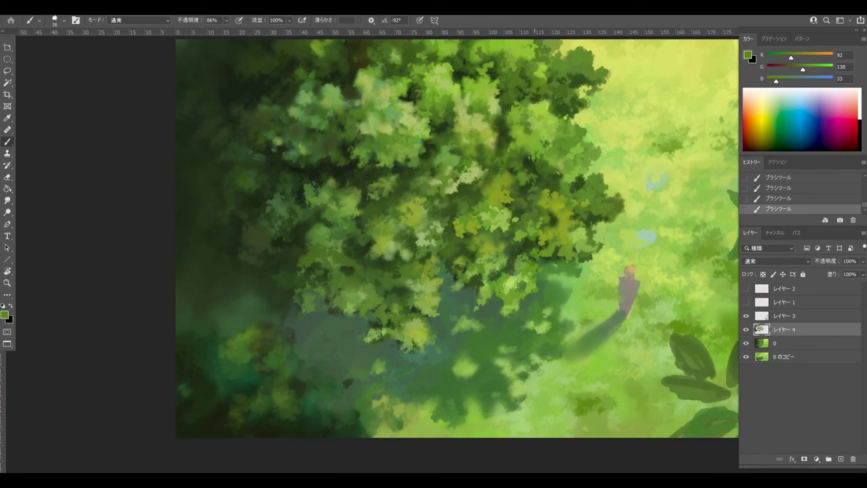
Step: Add small leaf details across the top of the upper-right clump, sampling nearby greens
{"action": "mouse_move", "coordinate": [583, 74]}
{"action": "left_mouse_down"}
{"action": "mouse_move", "coordinate": [569, 77]}
{"action": "mouse_move", "coordinate": [565, 62]}
{"action": "mouse_move", "coordinate": [521, 49]}
{"action": "mouse_move", "coordinate": [466, 58]}
{"action": "mouse_move", "coordinate": [500, 69]}
{"action": "left_mouse_up"}
{"action": "left_click", "coordinate": [575, 75], "text": "alt"}
{"action": "left_click", "coordinate": [557, 73], "text": "alt"}
{"action": "left_click", "coordinate": [567, 66], "text": "alt"}
{"action": "left_click", "coordinate": [557, 72], "text": "alt"}
{"action": "left_click", "coordinate": [555, 65]}
{"action": "left_click", "coordinate": [550, 63], "text": "alt"}
{"action": "left_click", "coordinate": [536, 57], "text": "alt"}
{"action": "left_click", "coordinate": [509, 54], "text": "alt"}
Step: Detail the leaf tips along the canopy's upper middle with sampled greens, working down to a 12 px brush
{"action": "left_click", "coordinate": [500, 56], "text": "alt"}
{"action": "left_click", "coordinate": [469, 70], "text": "alt"}
{"action": "left_click", "coordinate": [466, 71]}
{"action": "left_click", "coordinate": [359, 71], "text": "alt"}
{"action": "left_click", "coordinate": [499, 73], "text": "alt"}
{"action": "left_click_drag", "start_coordinate": [497, 70], "coordinate": [441, 69]}
{"action": "left_click", "coordinate": [485, 62], "text": "alt"}
{"action": "left_click", "coordinate": [483, 58]}
{"action": "left_click", "coordinate": [520, 67], "text": "alt"}
{"action": "left_click", "coordinate": [494, 62], "text": "alt"}
{"action": "left_click", "coordinate": [474, 70], "text": "alt"}
{"action": "left_click", "coordinate": [447, 74], "text": "alt"}
{"action": "left_click", "coordinate": [394, 63], "text": "alt"}
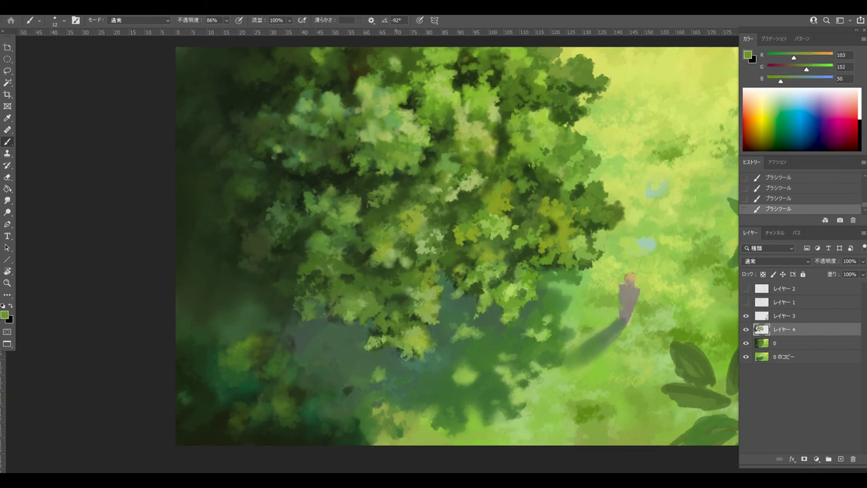
Step: Add light-green leaf dabs left of the canopy's centre, checking against the レイヤー 1 line art and toggling レイヤー 4
{"action": "left_click", "coordinate": [746, 302]}
{"action": "left_click", "coordinate": [746, 302]}
{"action": "left_click", "coordinate": [416, 160]}
{"action": "left_click", "coordinate": [414, 160], "text": "alt"}
{"action": "left_click_drag", "start_coordinate": [376, 192], "coordinate": [386, 198]}
{"action": "left_click", "coordinate": [746, 330]}
{"action": "key", "text": "ctrl+comma"}
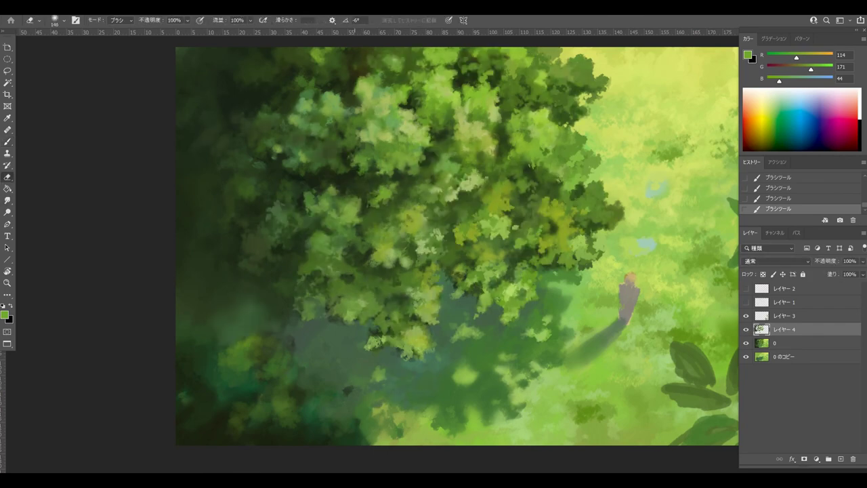
Step: Try sampled-green leaf strokes on the clump left of the canopy's centre, and undo them
{"action": "left_click", "coordinate": [359, 188], "text": "alt"}
{"action": "left_click_drag", "start_coordinate": [372, 198], "coordinate": [372, 183]}
{"action": "left_click", "coordinate": [384, 182], "text": "alt"}
{"action": "key", "text": "ctrl+z"}
{"action": "key", "text": "bracketright"}
{"action": "key", "text": "bracketright"}
{"action": "key", "text": "bracketright"}
{"action": "key", "text": "ctrl+z"}
Step: Dab sampled dark green into the gaps of the canopy's left-hand clump and reduce the brush size
{"action": "left_click", "coordinate": [304, 207], "text": "alt"}
{"action": "left_click", "coordinate": [314, 205]}
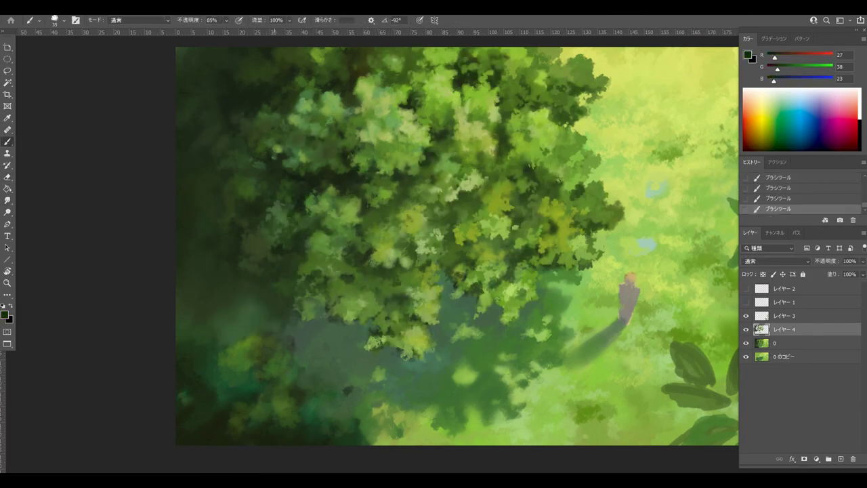
{"action": "key", "text": "bracketleft"}
{"action": "key", "text": "bracketleft"}
{"action": "key", "text": "bracketleft"}
{"action": "left_click", "coordinate": [302, 171], "text": "alt"}
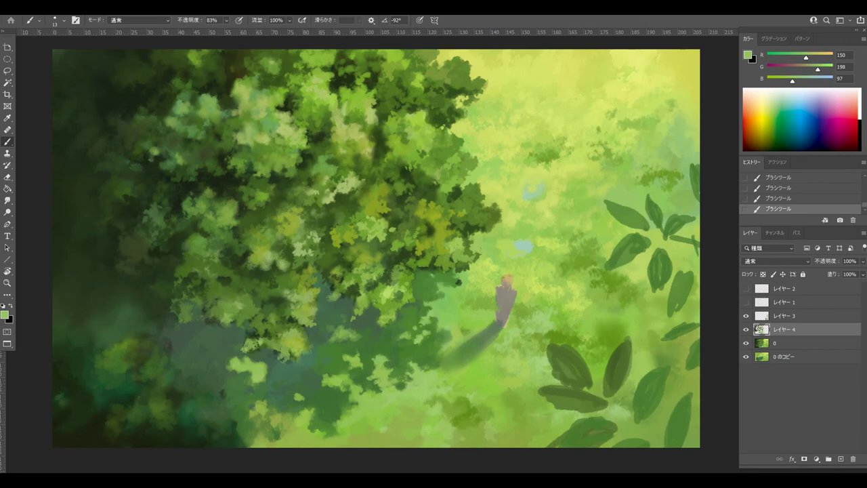
Step: Sharpen the lower-right edge of the tree's ground shadow with leaf-shaped dabs in sampled light and dark greens
{"action": "left_click", "coordinate": [385, 363], "text": "alt"}
{"action": "key", "text": "bracketright"}
{"action": "key", "text": "bracketright"}
{"action": "left_click", "coordinate": [360, 356], "text": "alt"}
{"action": "left_click", "coordinate": [339, 407], "text": "alt"}
{"action": "mouse_move", "coordinate": [333, 411]}
{"action": "left_mouse_down"}
{"action": "mouse_move", "coordinate": [359, 413]}
{"action": "mouse_move", "coordinate": [346, 416]}
{"action": "left_mouse_up"}
{"action": "left_click", "coordinate": [354, 416], "text": "alt"}
{"action": "left_click", "coordinate": [340, 409], "text": "alt"}
{"action": "left_click", "coordinate": [362, 414], "text": "alt"}
{"action": "left_click", "coordinate": [353, 410], "text": "alt"}
{"action": "left_click_drag", "start_coordinate": [347, 415], "coordinate": [339, 420]}
Step: Shape the sunlit patches inside the ground shadow with sampled greens and a larger brush
{"action": "left_click", "coordinate": [334, 381], "text": "alt"}
{"action": "mouse_move", "coordinate": [334, 375]}
{"action": "left_mouse_down"}
{"action": "mouse_move", "coordinate": [274, 387]}
{"action": "mouse_move", "coordinate": [333, 391]}
{"action": "left_mouse_up"}
{"action": "left_click", "coordinate": [311, 373], "text": "alt"}
{"action": "key", "text": "bracketright"}
{"action": "key", "text": "bracketright"}
{"action": "left_click", "coordinate": [296, 370], "text": "alt"}
Step: Paint sunlit leaf-shaped patches along the ground shadow's bottom-left edge with sampled yellow-greens
{"action": "left_click", "coordinate": [302, 425], "text": "alt"}
{"action": "left_click", "coordinate": [272, 427], "text": "alt"}
{"action": "left_click", "coordinate": [277, 429], "text": "alt"}
{"action": "left_click_drag", "start_coordinate": [283, 438], "coordinate": [276, 436]}
{"action": "mouse_move", "coordinate": [270, 424]}
{"action": "left_mouse_down"}
{"action": "mouse_move", "coordinate": [269, 417]}
{"action": "mouse_move", "coordinate": [298, 427]}
{"action": "left_mouse_up"}
{"action": "left_click_drag", "start_coordinate": [304, 418], "coordinate": [307, 414]}
Step: Refine the ground shadow's right edge and inner light spots with sampled greens and a 13 px brush
{"action": "key", "text": "bracketleft"}
{"action": "key", "text": "bracketleft"}
{"action": "left_click", "coordinate": [427, 367], "text": "alt"}
{"action": "left_click", "coordinate": [429, 359], "text": "alt"}
{"action": "key", "text": "bracketleft"}
{"action": "left_click", "coordinate": [340, 379], "text": "alt"}
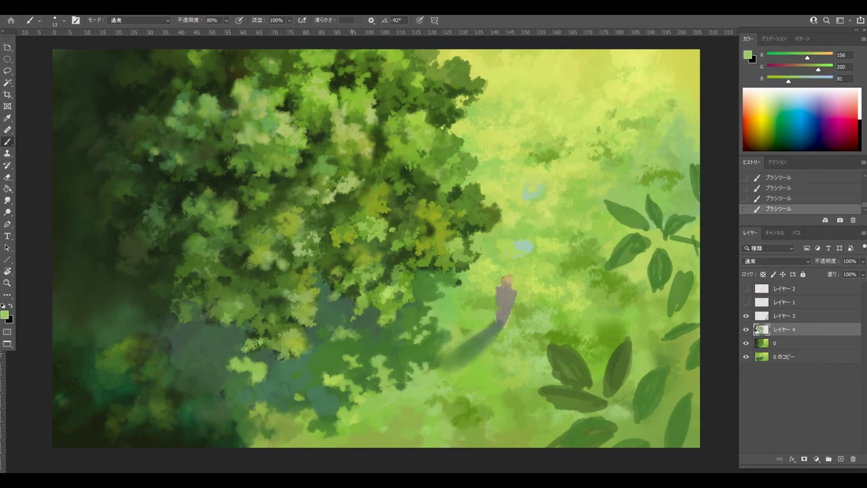
{"action": "left_click", "coordinate": [401, 374], "text": "alt"}
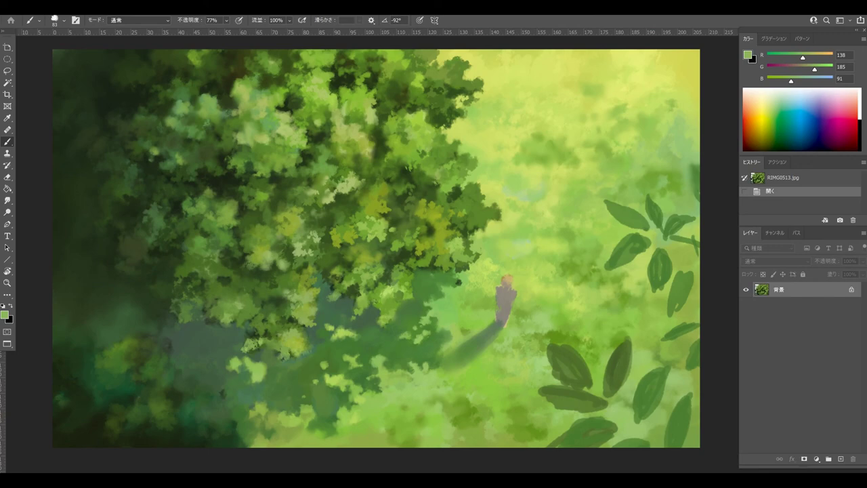
Step: Return to 俯瞰の木.psd, hide レイヤー 5, and compare the painting with レイヤー 4 off and on
{"action": "left_click", "coordinate": [722, 257]}
{"action": "left_click", "coordinate": [745, 316]}
{"action": "key", "text": "ctrl+comma"}
{"action": "left_click", "coordinate": [745, 315]}
{"action": "left_click", "coordinate": [745, 329]}
{"action": "left_click", "coordinate": [746, 329]}
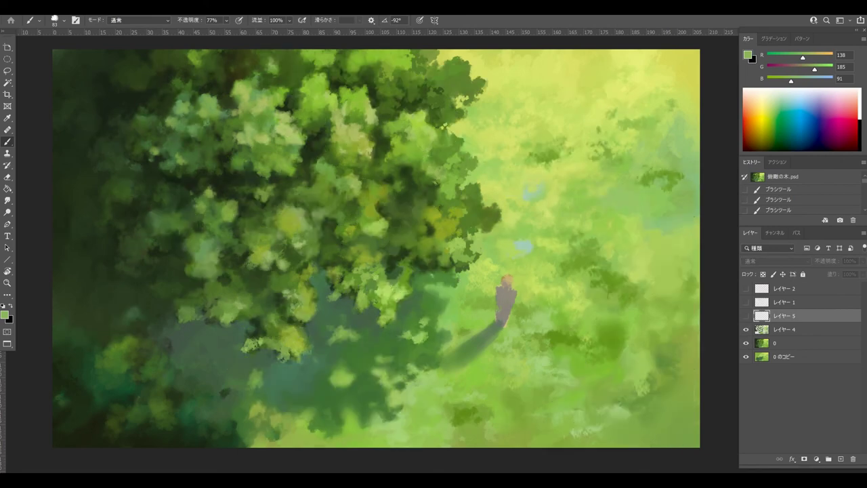
{"action": "left_click", "coordinate": [746, 329]}
{"action": "left_click", "coordinate": [746, 329]}
{"action": "left_click", "coordinate": [746, 329]}
{"action": "left_click", "coordinate": [745, 329]}
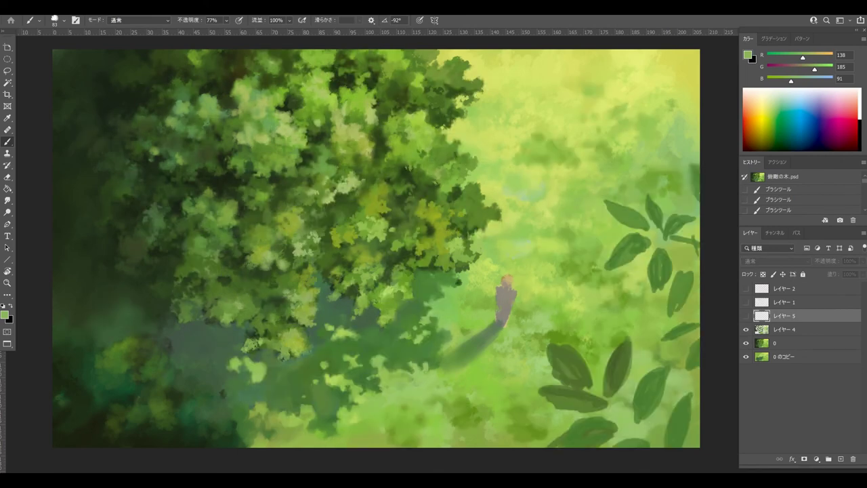
Step: Erase parts of レイヤー 4 around the canopy's centre with a 94 px eraser and compare that layer off and on
{"action": "left_click", "coordinate": [784, 329]}
{"action": "key", "text": "e"}
{"action": "left_click_drag", "start_coordinate": [333, 197], "coordinate": [355, 181]}
{"action": "left_click", "coordinate": [350, 192]}
{"action": "left_click_drag", "start_coordinate": [348, 183], "coordinate": [314, 192]}
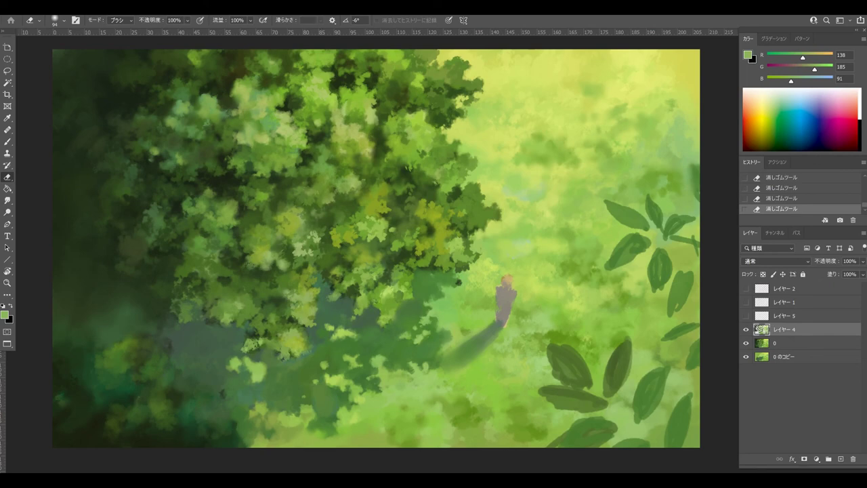
{"action": "left_click", "coordinate": [745, 329]}
{"action": "left_click", "coordinate": [746, 329]}
{"action": "left_click", "coordinate": [746, 329]}
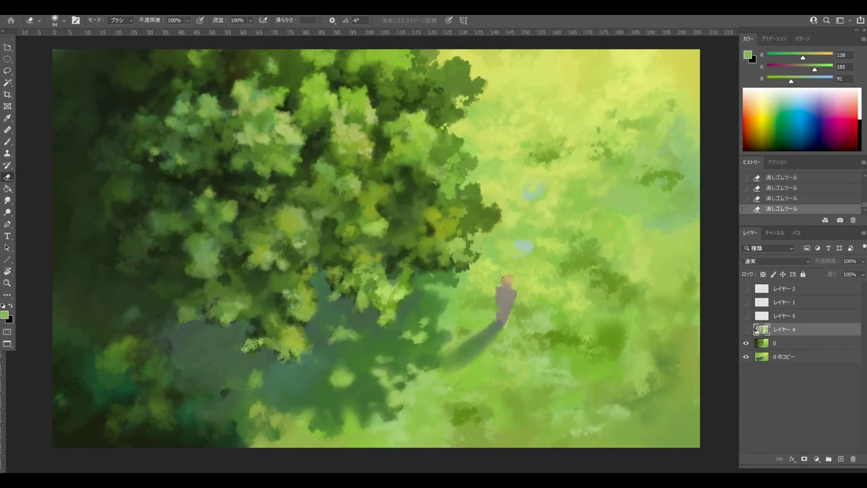
Step: Compare the painting with レイヤー 4 hidden and shown several times, leaving the layer visible
{"action": "left_click", "coordinate": [746, 330]}
{"action": "left_click", "coordinate": [746, 329]}
{"action": "left_click", "coordinate": [746, 329]}
{"action": "left_click", "coordinate": [746, 329]}
{"action": "left_click", "coordinate": [746, 329]}
{"action": "left_click", "coordinate": [746, 329]}
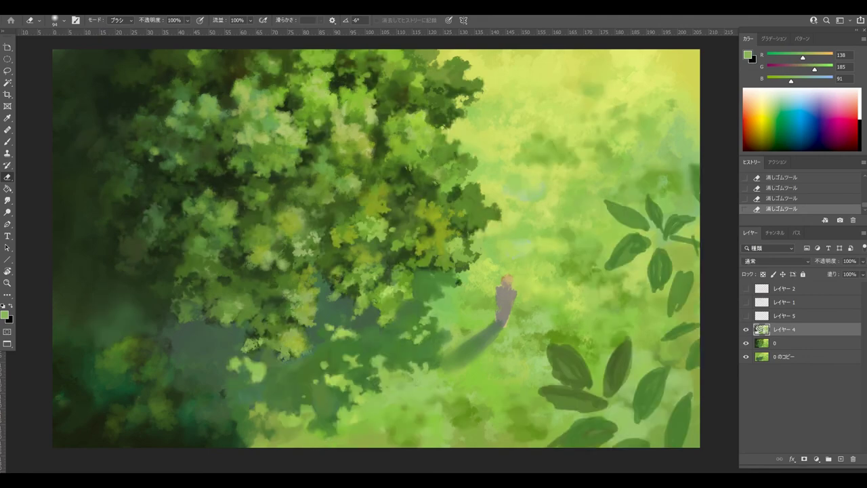
Step: Switch to the Brush tool and turn off its その他, 散布 and シェイプ settings, leaving only the plain brush tip
{"action": "key", "text": "b"}
{"action": "left_click", "coordinate": [456, 142]}
{"action": "key", "text": "ctrl+z"}
{"action": "left_click_drag", "start_coordinate": [459, 139], "coordinate": [447, 139]}
{"action": "key", "text": "F5"}
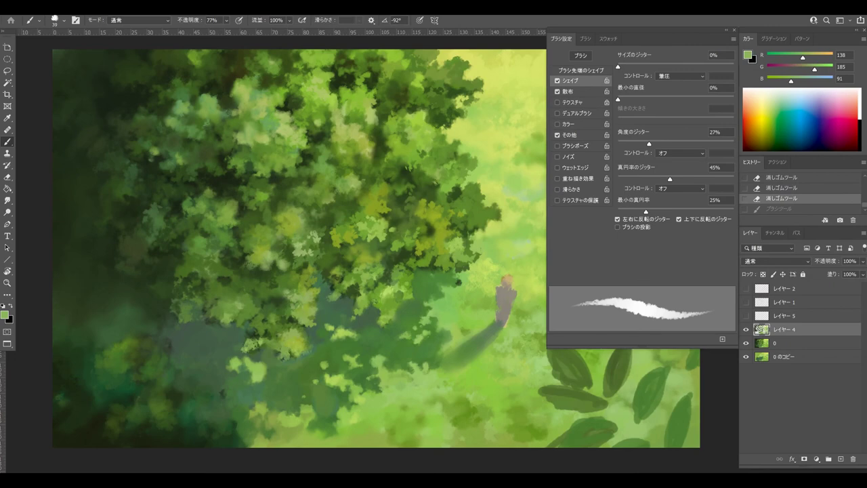
{"action": "left_click", "coordinate": [581, 70]}
{"action": "left_click", "coordinate": [558, 135]}
{"action": "left_click", "coordinate": [558, 91]}
{"action": "left_click", "coordinate": [558, 80]}
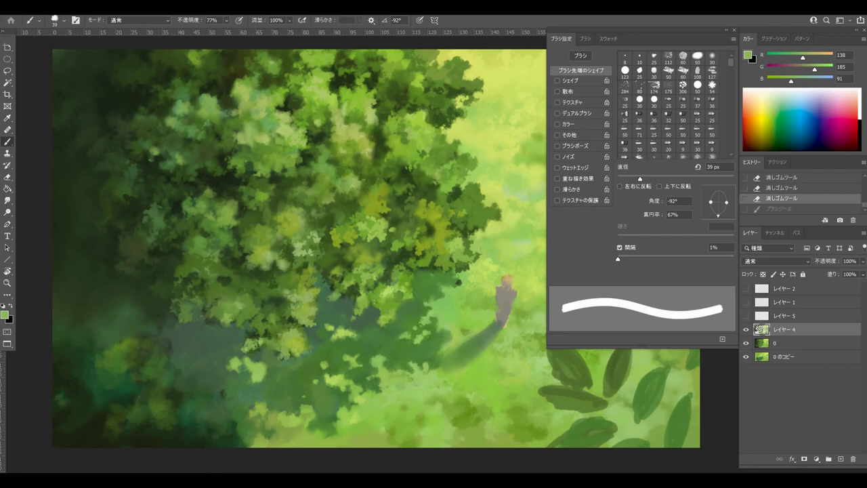
Step: Turn the brush's シェイプ setting back on and preview the stroke with 散布 on and off
{"action": "left_click", "coordinate": [557, 80]}
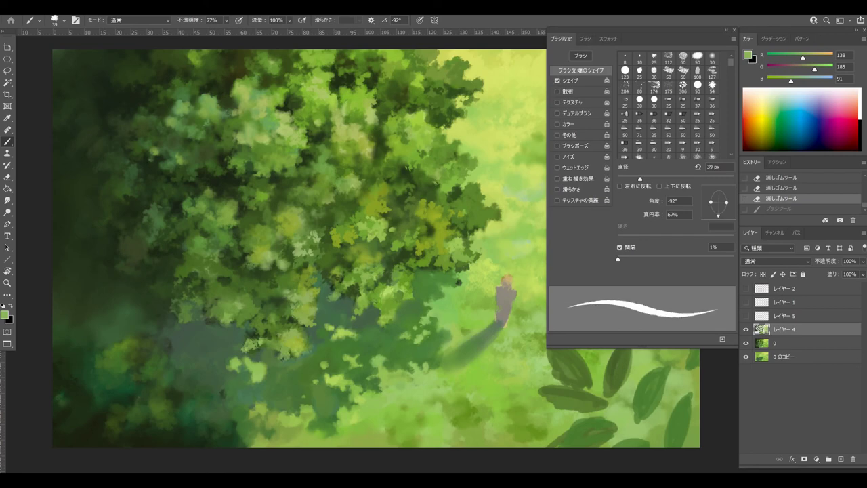
{"action": "left_click", "coordinate": [557, 91]}
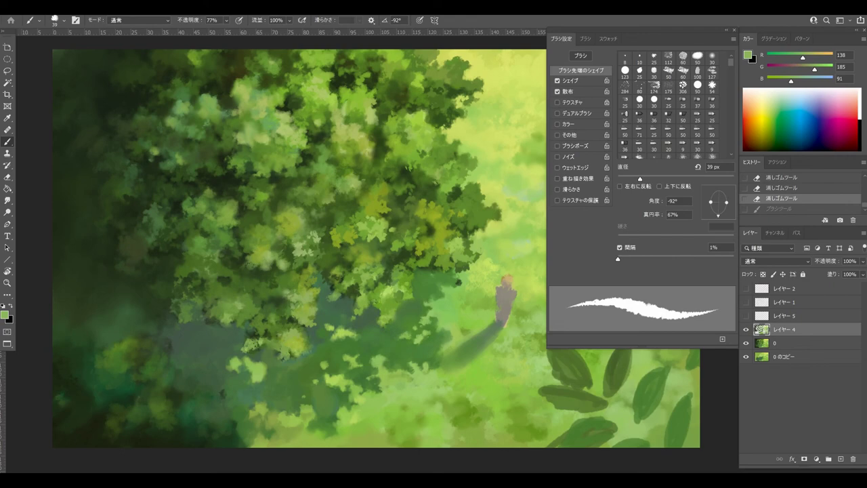
{"action": "left_click", "coordinate": [557, 90]}
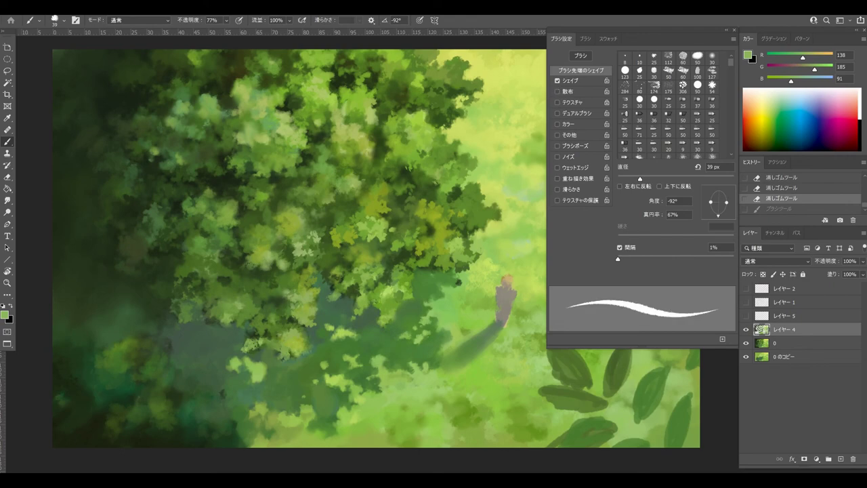
Step: Set the brush's roundness jitter and angle jitter to 0%
{"action": "left_click", "coordinate": [571, 81]}
{"action": "left_click_drag", "start_coordinate": [670, 180], "coordinate": [618, 180]}
{"action": "left_click_drag", "start_coordinate": [648, 144], "coordinate": [618, 144]}
Step: Reshape the brush tip to an angle of 17° and a roundness of 63%
{"action": "left_click", "coordinate": [581, 70]}
{"action": "mouse_move", "coordinate": [718, 215]}
{"action": "left_mouse_down"}
{"action": "mouse_move", "coordinate": [733, 203]}
{"action": "mouse_move", "coordinate": [718, 208]}
{"action": "left_mouse_up"}
{"action": "left_click", "coordinate": [557, 80]}
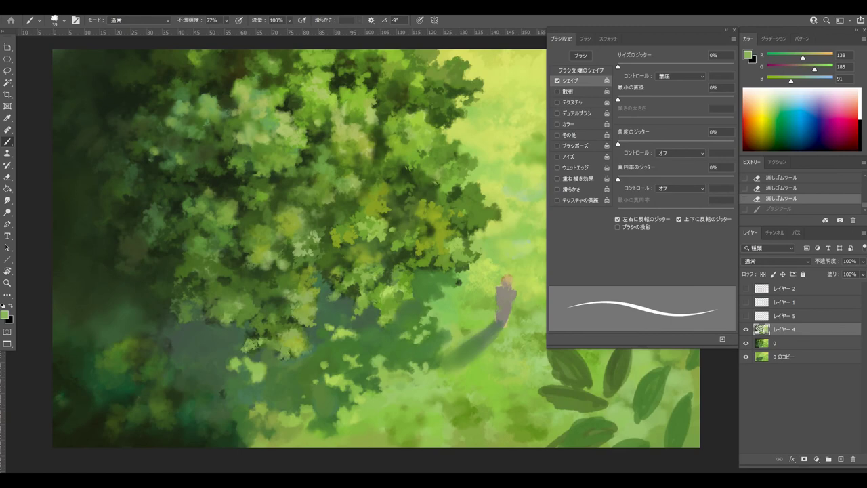
{"action": "left_click", "coordinate": [581, 70]}
{"action": "left_click_drag", "start_coordinate": [718, 208], "coordinate": [732, 199]}
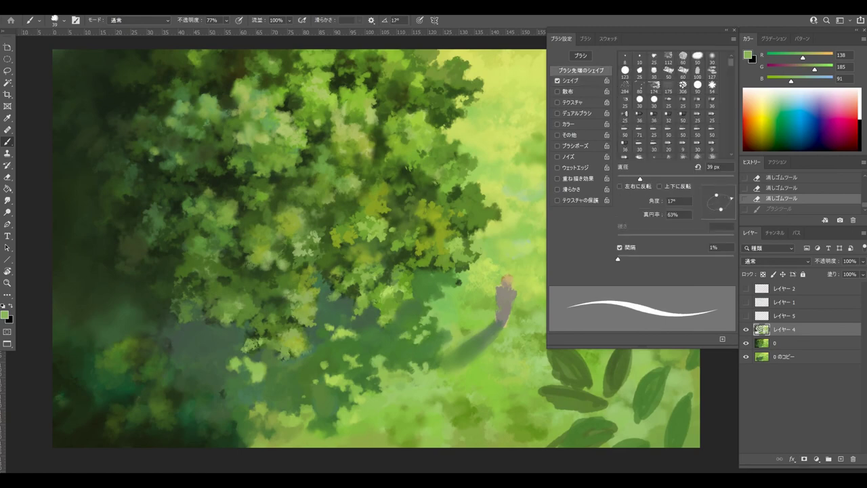
Step: Paint short strokes on the canopy's right edge with a sampled green, undoing and redoing them to check the brush
{"action": "left_click", "coordinate": [477, 187], "text": "alt"}
{"action": "left_click_drag", "start_coordinate": [481, 179], "coordinate": [480, 189]}
{"action": "key", "text": "ctrl+z"}
{"action": "key", "text": "ctrl+z"}
{"action": "key", "text": "ctrl+z"}
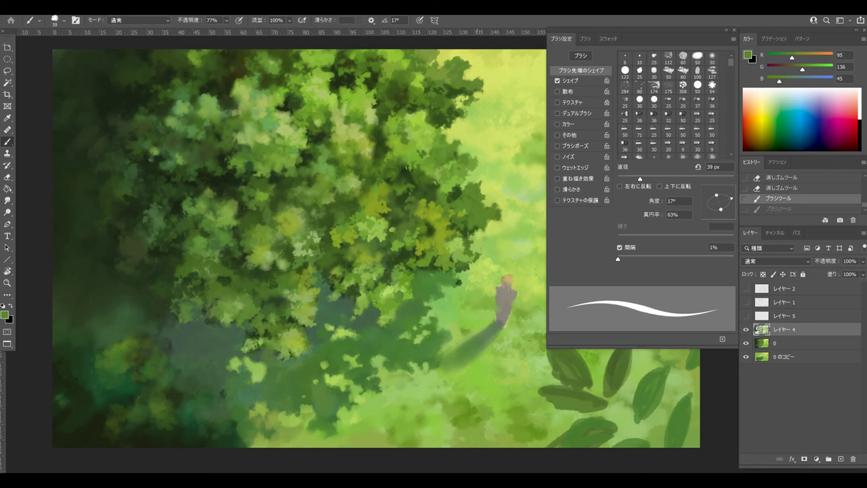
{"action": "key", "text": "ctrl+shift+z"}
Step: Set the brush tip to -10° and 55% roundness, turn on その他, and raise the brush opacity to 100%
{"action": "mouse_move", "coordinate": [731, 198]}
{"action": "left_mouse_down"}
{"action": "mouse_move", "coordinate": [730, 209]}
{"action": "mouse_move", "coordinate": [719, 199]}
{"action": "left_mouse_up"}
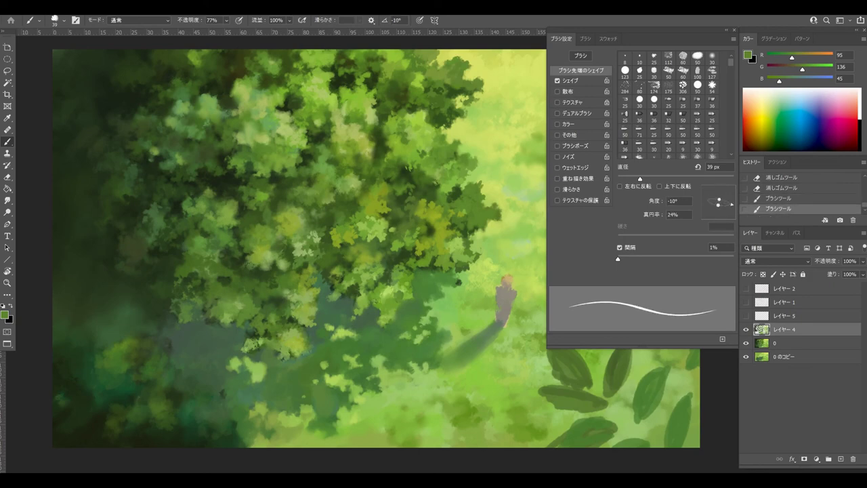
{"action": "left_click", "coordinate": [570, 134]}
{"action": "key", "text": "0"}
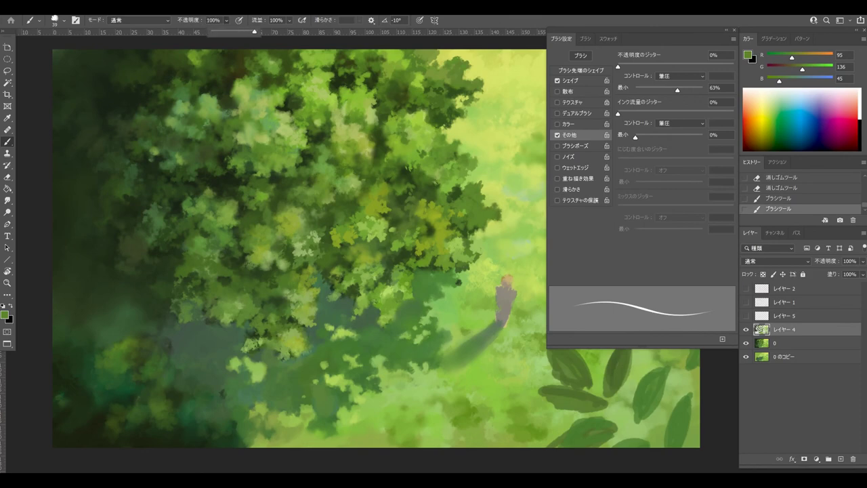
{"action": "left_click", "coordinate": [581, 71]}
{"action": "left_click_drag", "start_coordinate": [718, 205], "coordinate": [717, 208]}
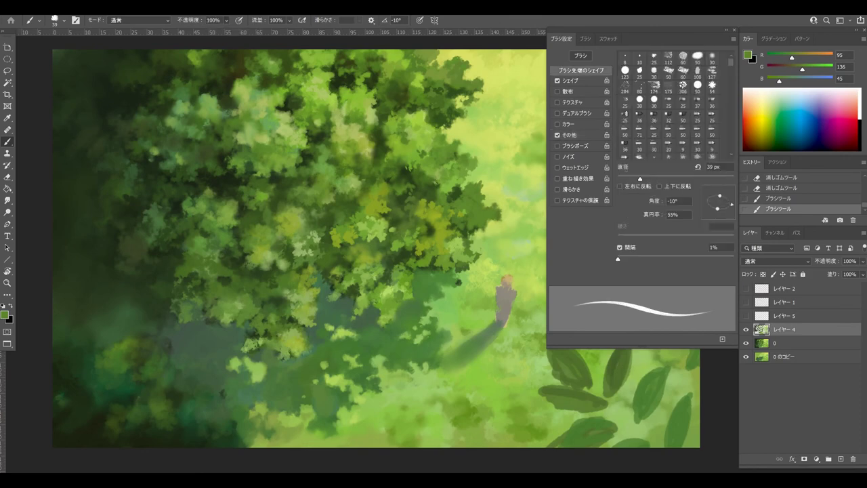
Step: Sample a mid-green at the canopy's right edge and paint small leaf strokes there
{"action": "left_click", "coordinate": [472, 169], "text": "alt"}
{"action": "left_click_drag", "start_coordinate": [472, 170], "coordinate": [476, 172]}
{"action": "key", "text": "Tab"}
{"action": "key", "text": "Tab"}
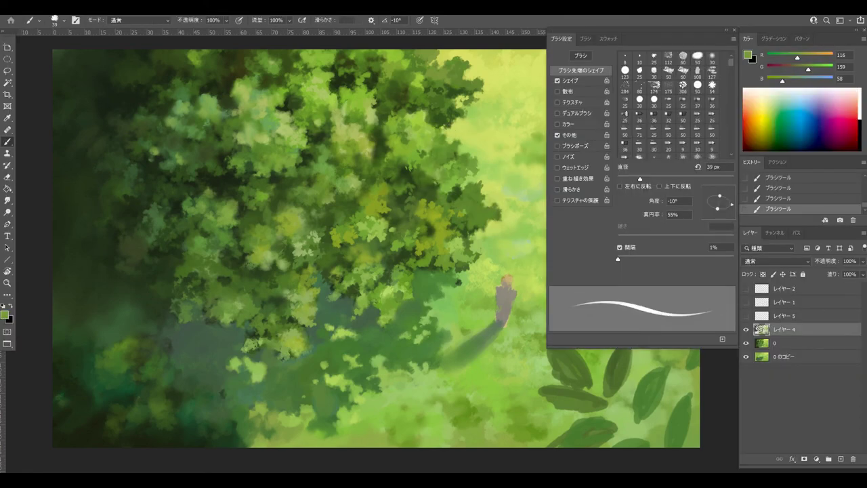
Step: Set the brush's minimum opacity to 100% and its minimum flow to 43%
{"action": "left_click", "coordinate": [569, 135]}
{"action": "left_click_drag", "start_coordinate": [678, 90], "coordinate": [702, 90]}
{"action": "left_click_drag", "start_coordinate": [635, 137], "coordinate": [664, 138]}
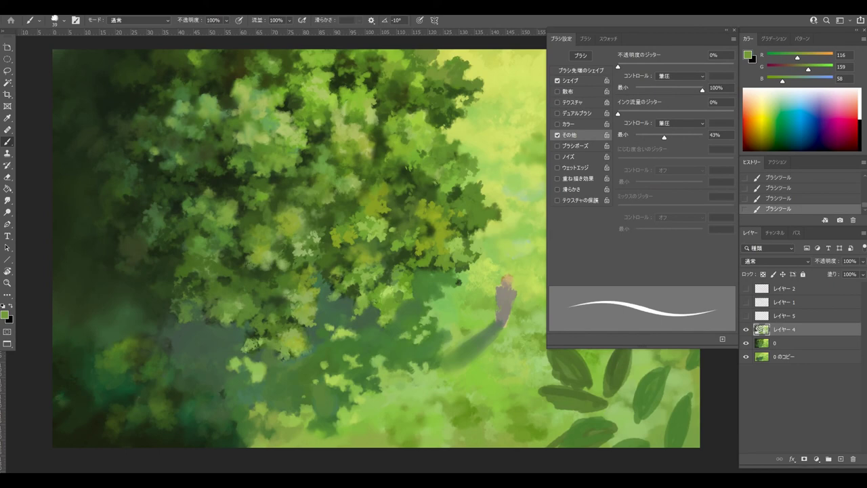
Step: Undo the last stroke and try leaf strokes on the canopy's upper right edge with a sampled darker green
{"action": "key", "text": "ctrl+z"}
{"action": "left_click", "coordinate": [466, 147], "text": "alt"}
{"action": "left_click_drag", "start_coordinate": [465, 145], "coordinate": [467, 151]}
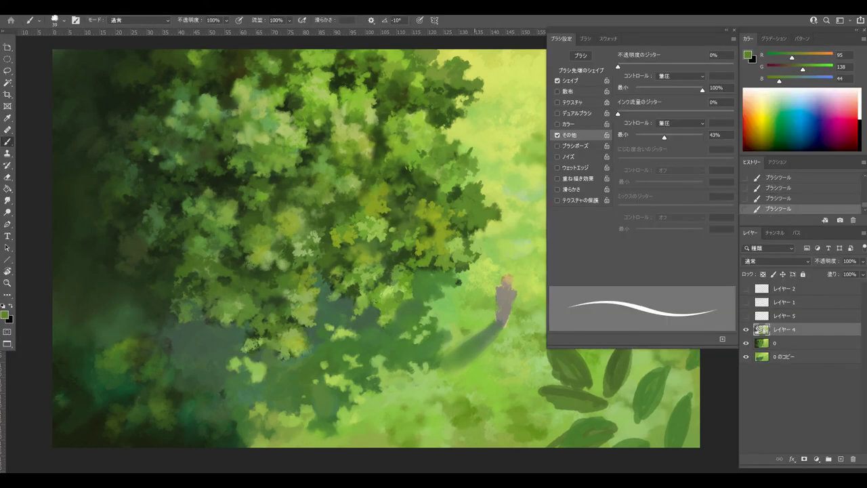
{"action": "left_click_drag", "start_coordinate": [470, 152], "coordinate": [466, 152]}
{"action": "key", "text": "ctrl+z"}
Step: Set the brush tip to 8°, 20% roundness and 46 px, and turn off the horizontal and vertical flip jitters
{"action": "left_click", "coordinate": [580, 70]}
{"action": "left_click_drag", "start_coordinate": [718, 208], "coordinate": [719, 204]}
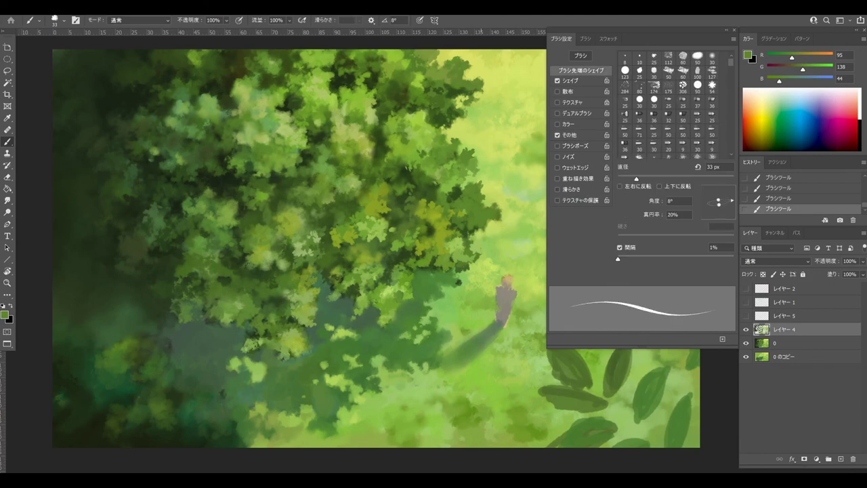
{"action": "left_click_drag", "start_coordinate": [486, 245], "coordinate": [509, 245]}
{"action": "left_click", "coordinate": [571, 81]}
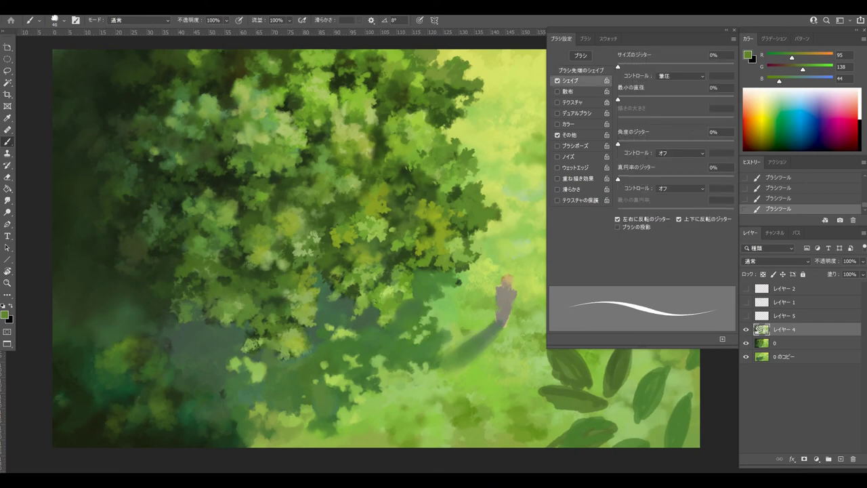
{"action": "left_click", "coordinate": [617, 219]}
{"action": "left_click", "coordinate": [678, 218]}
Step: Check the last stroke by undoing and redoing it, and refine leaves at the canopy's right edge with sampled greens
{"action": "key", "text": "ctrl+z"}
{"action": "key", "text": "ctrl+shift+z"}
{"action": "left_click", "coordinate": [482, 183], "text": "alt"}
{"action": "left_click", "coordinate": [473, 177]}
{"action": "left_click", "coordinate": [472, 179], "text": "alt"}
{"action": "left_click", "coordinate": [475, 180], "text": "alt"}
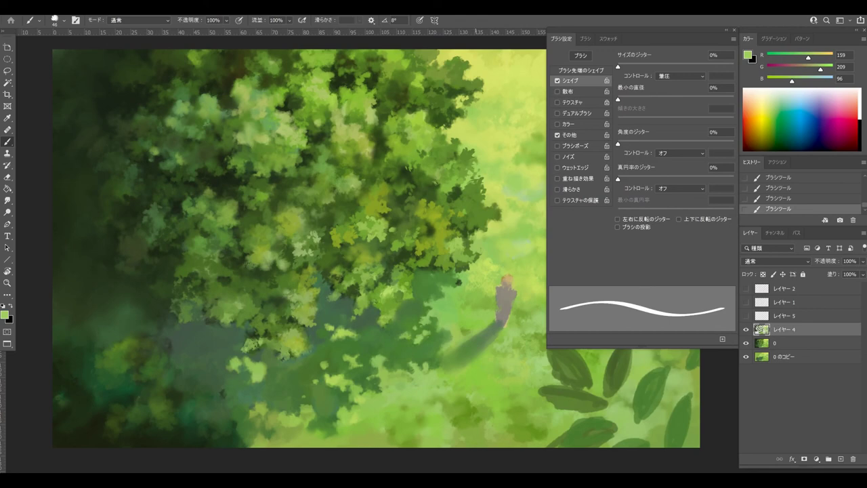
{"action": "left_click", "coordinate": [469, 165], "text": "alt"}
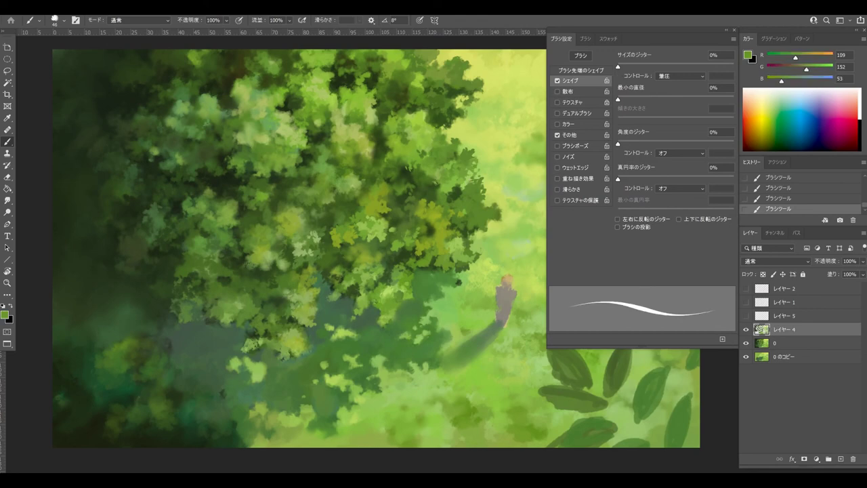
Step: Select and show レイヤー 5, and sample a mid-green from the right part of the canopy
{"action": "left_click", "coordinate": [785, 316]}
{"action": "left_click", "coordinate": [746, 316]}
{"action": "left_click", "coordinate": [443, 150], "text": "alt"}
Step: Compare the canopy before and after the latest brush stroke by repeatedly undoing and redoing it
{"action": "key", "text": "ctrl+z"}
{"action": "key", "text": "ctrl+shift+z"}
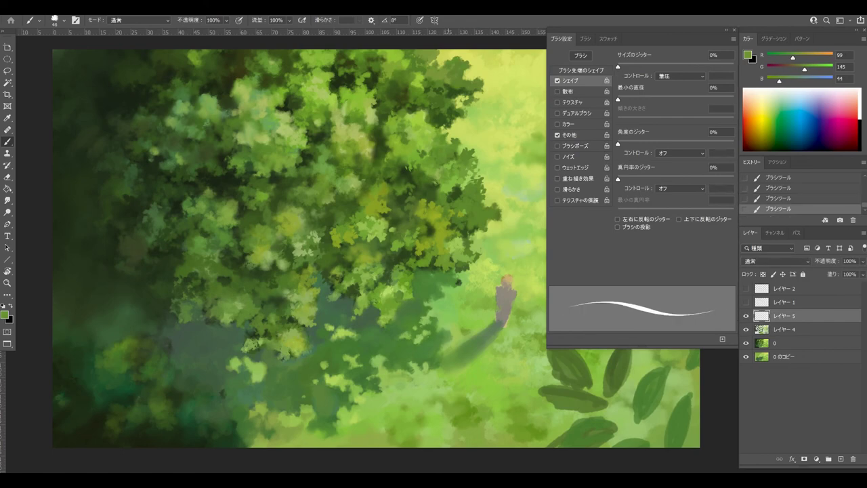
{"action": "key", "text": "ctrl+z"}
{"action": "key", "text": "ctrl+shift+z"}
{"action": "key", "text": "ctrl+z"}
{"action": "key", "text": "ctrl+shift+z"}
{"action": "key", "text": "ctrl+z"}
{"action": "key", "text": "ctrl+shift+z"}
{"action": "key", "text": "ctrl+z"}
{"action": "key", "text": "ctrl+shift+z"}
Step: Turn the brush tip to 52° at 35 px and refine the canopy's upper right tip with a sampled green
{"action": "left_click", "coordinate": [580, 70]}
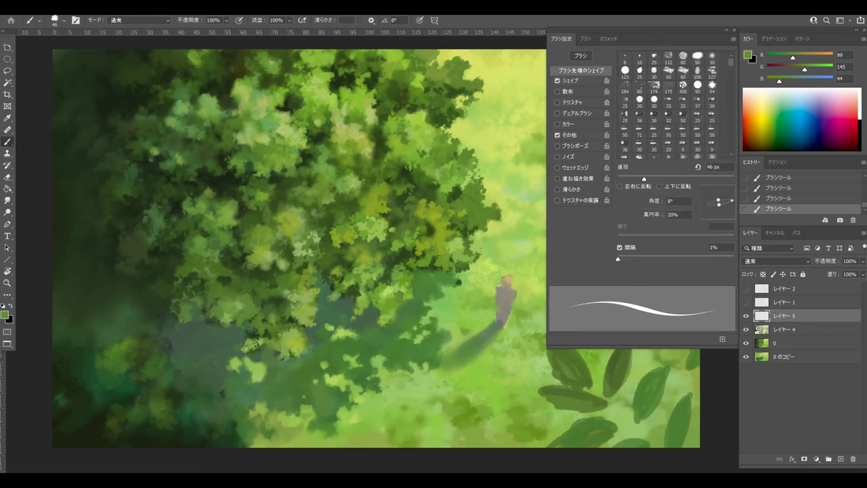
{"action": "left_click_drag", "start_coordinate": [732, 201], "coordinate": [726, 192]}
{"action": "left_click", "coordinate": [477, 97], "text": "alt"}
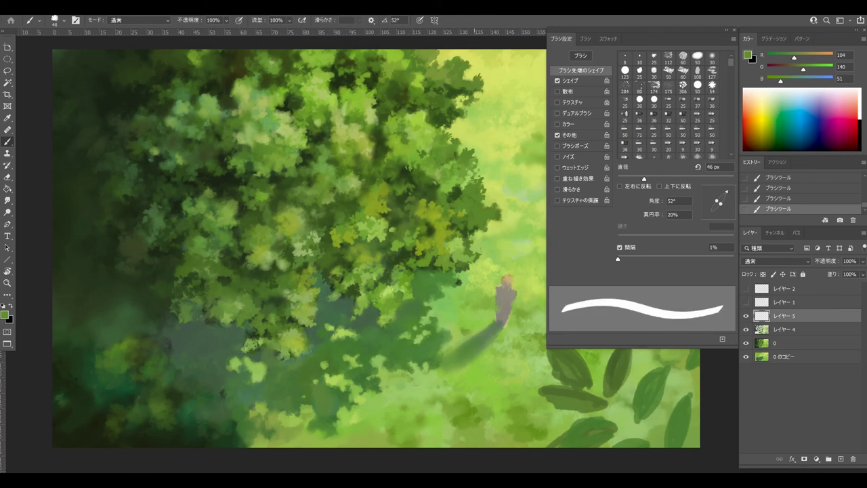
{"action": "left_click_drag", "start_coordinate": [475, 77], "coordinate": [471, 76]}
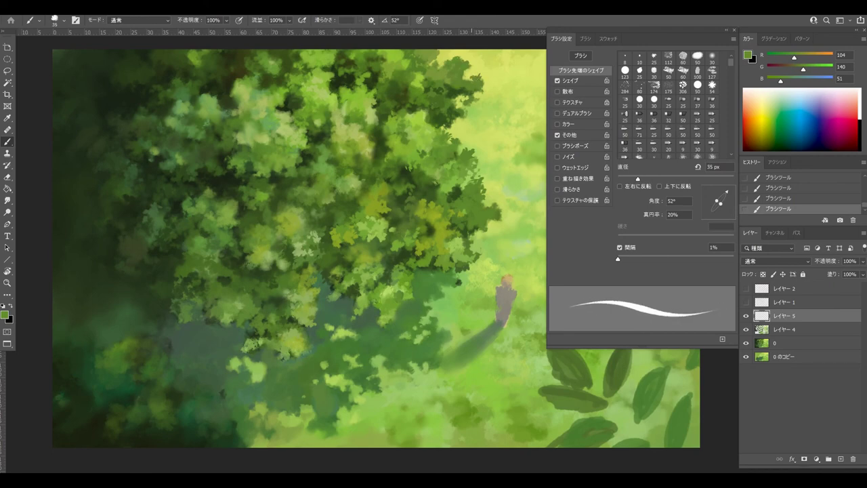
{"action": "key", "text": "ctrl+z"}
{"action": "key", "text": "ctrl+shift+z"}
Step: Set the brush tip's roundness to 47%
{"action": "left_click_drag", "start_coordinate": [720, 204], "coordinate": [722, 206]}
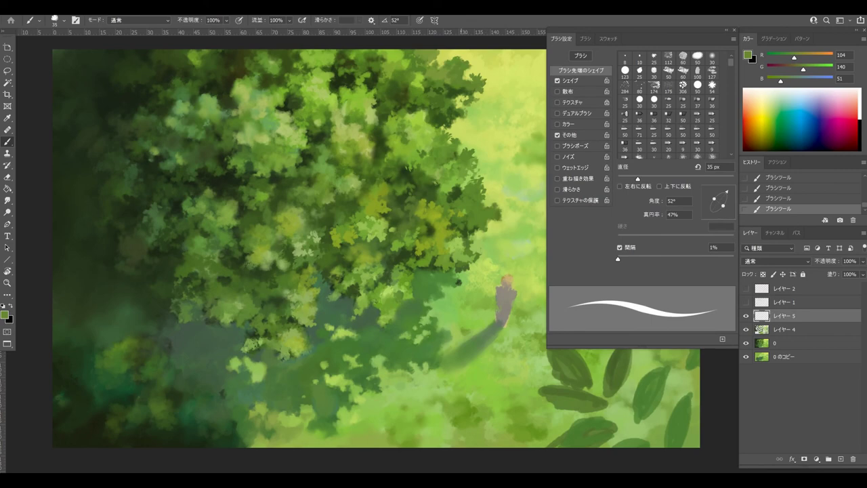
{"action": "key", "text": "Tab"}
{"action": "key", "text": "Tab"}
Step: Sample a yellow-green from the canopy's upper right clump and enlarge the brush to about 39 px
{"action": "left_click", "coordinate": [426, 137], "text": "alt"}
{"action": "left_click", "coordinate": [426, 139], "text": "alt"}
{"action": "key", "text": "Tab"}
{"action": "key", "text": "Tab"}
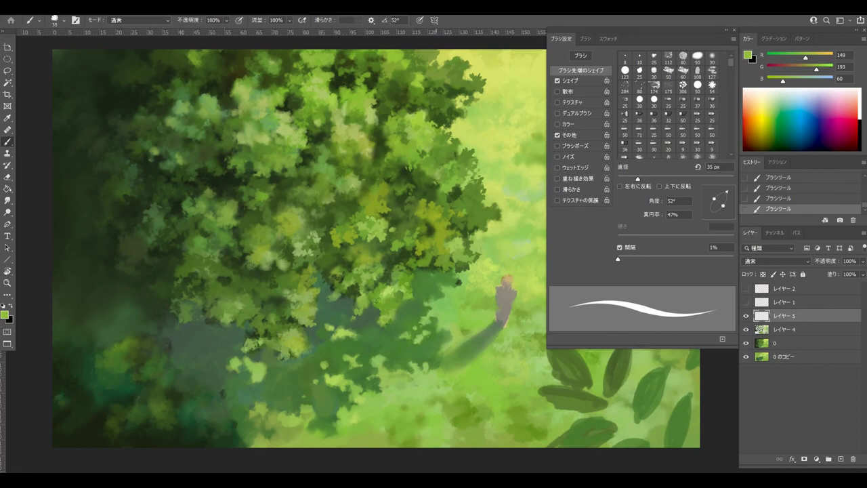
{"action": "left_click_drag", "start_coordinate": [423, 104], "coordinate": [424, 103]}
{"action": "key", "text": "bracketright"}
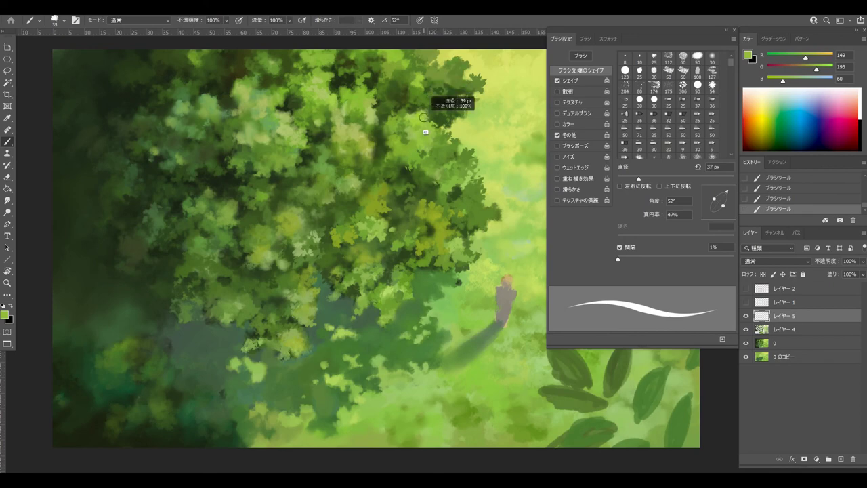
Step: Sample light and dark greens from the tree's right-hand foliage and dab leaves there with a 39 px brush
{"action": "left_click", "coordinate": [422, 119], "text": "alt"}
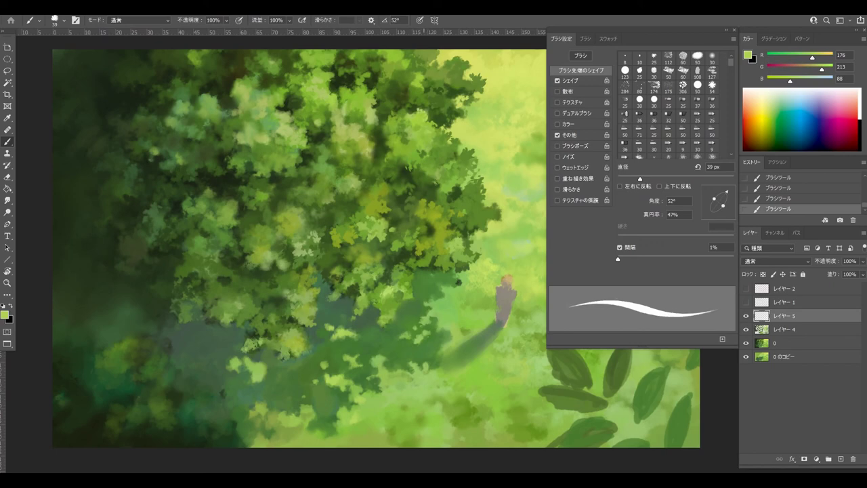
{"action": "left_click", "coordinate": [431, 123], "text": "alt"}
{"action": "left_click", "coordinate": [408, 129], "text": "alt"}
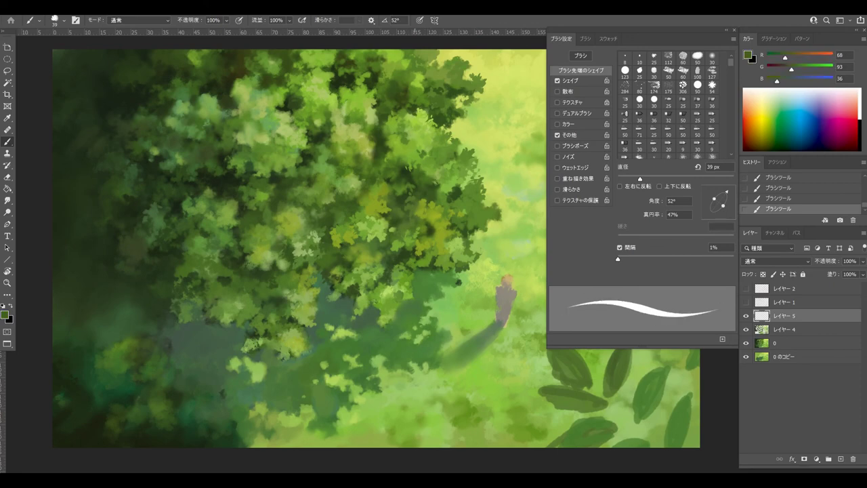
{"action": "left_click", "coordinate": [406, 141], "text": "alt"}
{"action": "left_click", "coordinate": [413, 161], "text": "alt"}
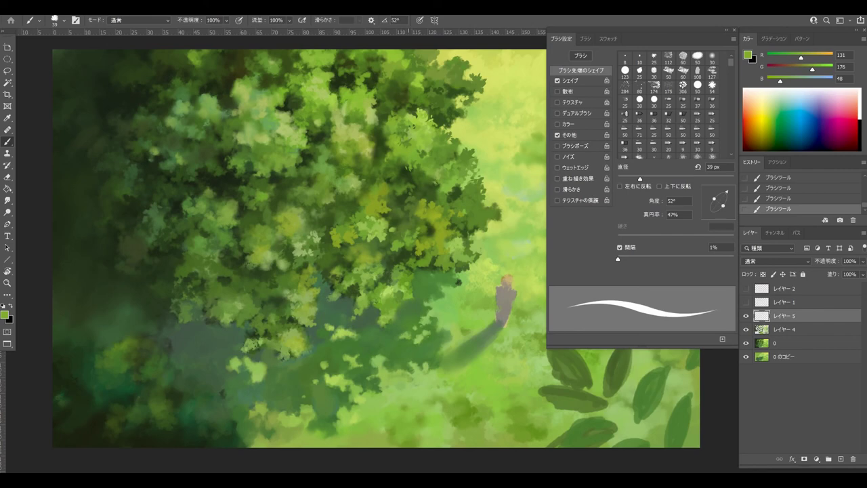
{"action": "key", "text": "ctrl+z"}
{"action": "key", "text": "ctrl+shift+z"}
Step: Set the brush tip angle to -1° and paint light-green leaves on the right side of the canopy, comparing the strokes
{"action": "left_click_drag", "start_coordinate": [728, 194], "coordinate": [731, 202]}
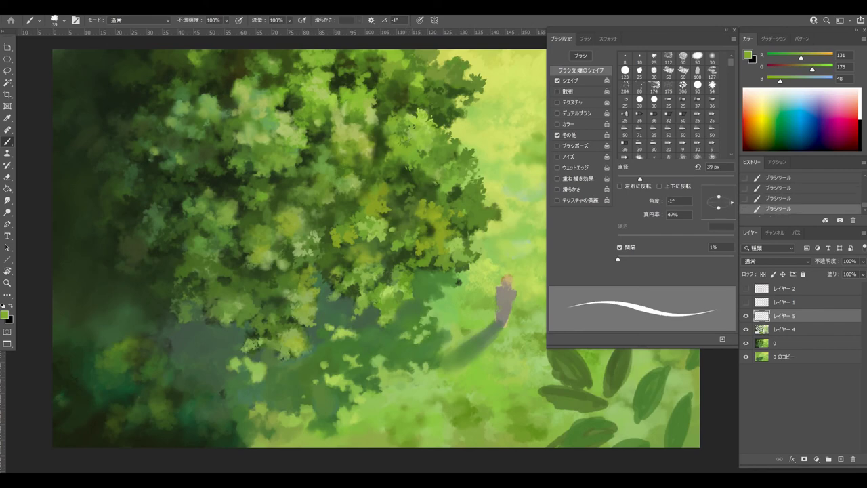
{"action": "left_click", "coordinate": [428, 145], "text": "alt"}
{"action": "key", "text": "ctrl+z"}
{"action": "key", "text": "ctrl+shift+z"}
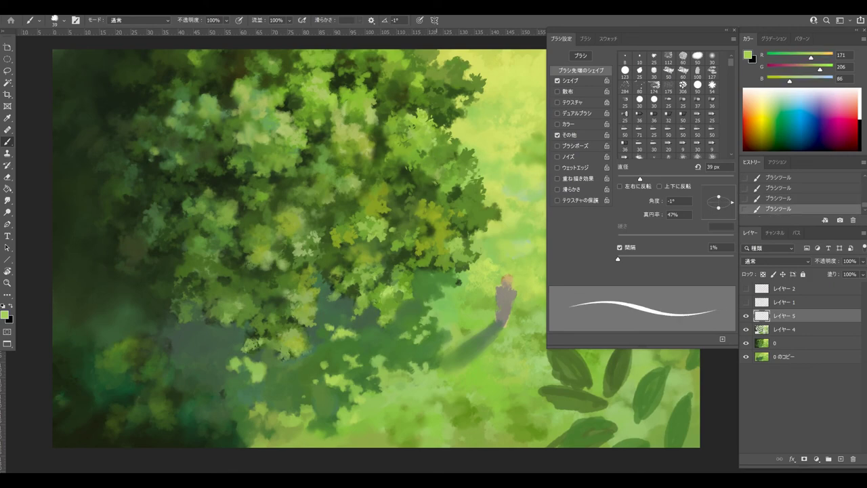
{"action": "key", "text": "ctrl+z"}
{"action": "key", "text": "ctrl+shift+z"}
{"action": "left_click_drag", "start_coordinate": [439, 154], "coordinate": [437, 155]}
{"action": "key", "text": "ctrl+z"}
{"action": "key", "text": "ctrl+shift+z"}
{"action": "key", "text": "ctrl+z"}
{"action": "key", "text": "ctrl+z"}
{"action": "key", "text": "ctrl+z"}
{"action": "key", "text": "ctrl+z"}
{"action": "key", "text": "ctrl+shift+z"}
{"action": "key", "text": "ctrl+shift+z"}
Step: Sample a mid green beside the light clump and paint small leaves along its shaded side with a 35 px brush
{"action": "left_click", "coordinate": [387, 154], "text": "alt"}
{"action": "key", "text": "ctrl+shift+z"}
{"action": "key", "text": "ctrl+z"}
{"action": "key", "text": "ctrl+shift+z"}
{"action": "key", "text": "ctrl+z"}
{"action": "key", "text": "ctrl+shift+z"}
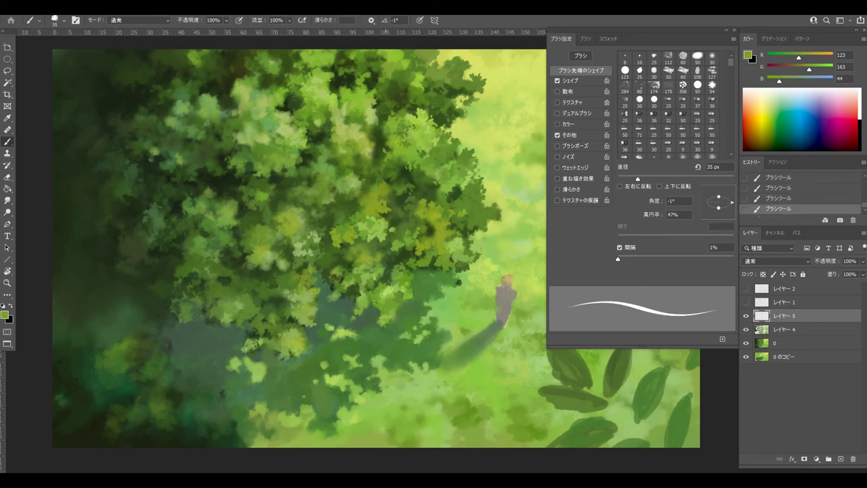
{"action": "key", "text": "ctrl+z"}
{"action": "key", "text": "ctrl+shift+z"}
{"action": "right_click", "coordinate": [387, 161], "text": "alt"}
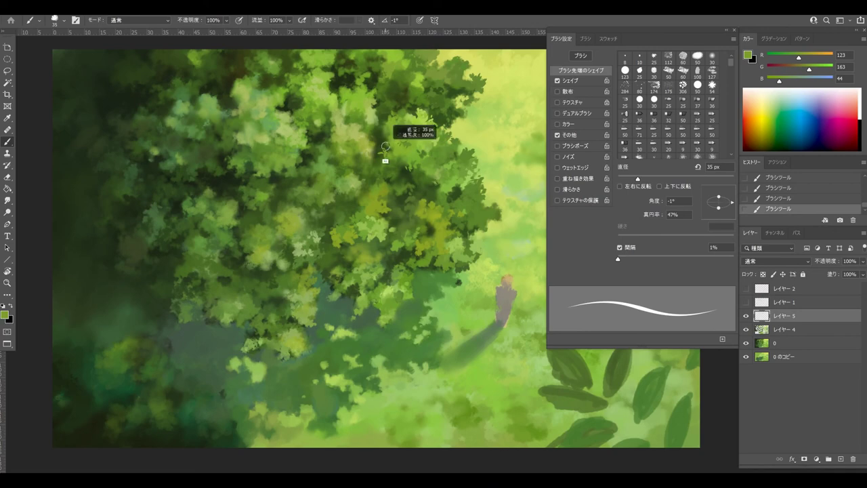
{"action": "key", "text": "ctrl+z"}
{"action": "key", "text": "ctrl+shift+z"}
{"action": "key", "text": "ctrl+z"}
{"action": "key", "text": "ctrl+shift+z"}
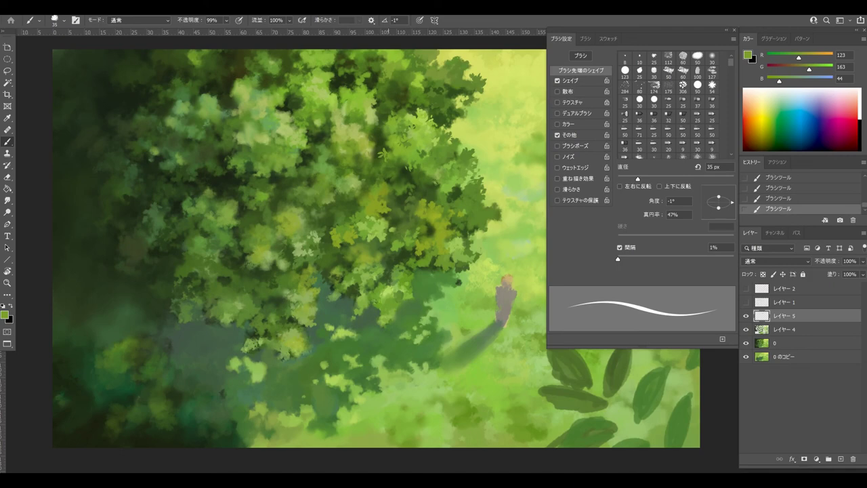
Step: Enlarge the brush to 52 px, sample lighter greens and add leaf strokes to the right-hand clump
{"action": "right_click", "coordinate": [420, 173], "text": "alt"}
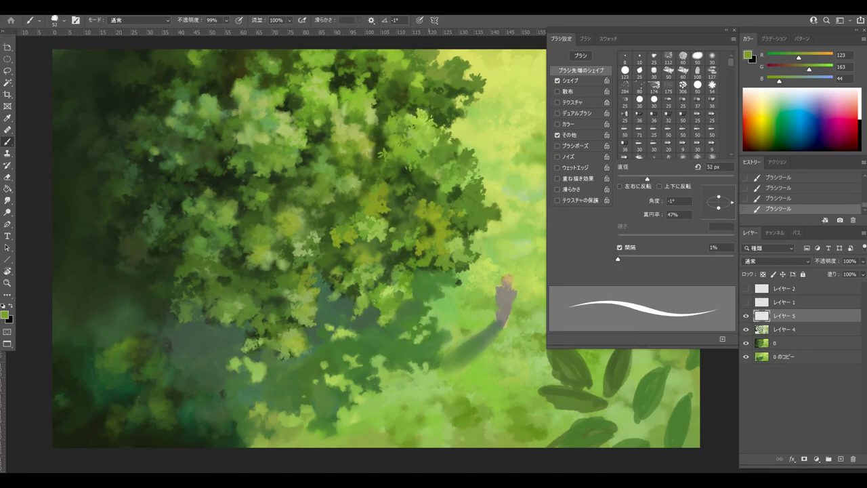
{"action": "left_click", "coordinate": [432, 166], "text": "alt"}
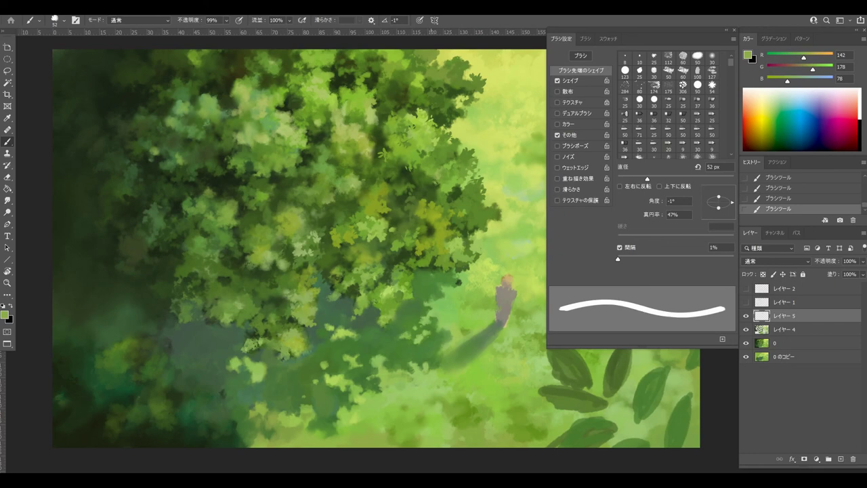
{"action": "left_click", "coordinate": [427, 166], "text": "alt"}
{"action": "key", "text": "ctrl+z"}
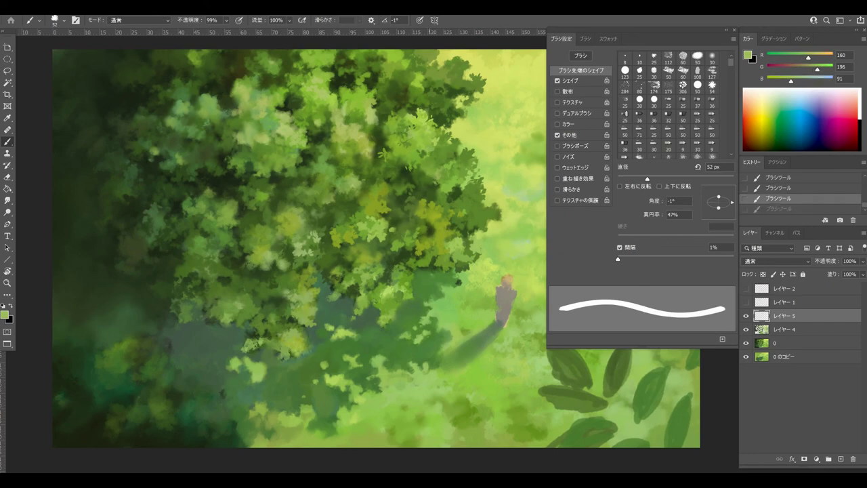
{"action": "left_click_drag", "start_coordinate": [431, 166], "coordinate": [433, 168]}
{"action": "key", "text": "ctrl+z"}
{"action": "key", "text": "ctrl+shift+z"}
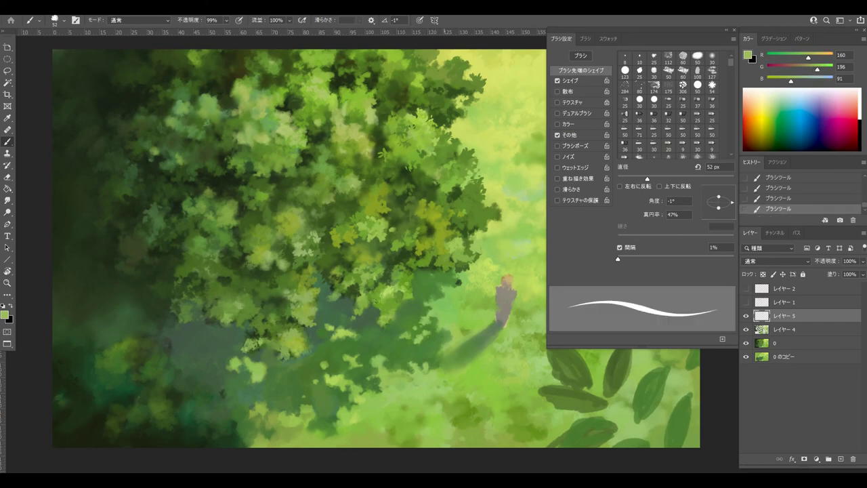
Step: Set the brush tip to a 40° angle and 27% roundness and paint slanted light-green leaves on the clump
{"action": "left_click_drag", "start_coordinate": [719, 208], "coordinate": [729, 194]}
{"action": "key", "text": "ctrl+z"}
{"action": "key", "text": "ctrl+shift+z"}
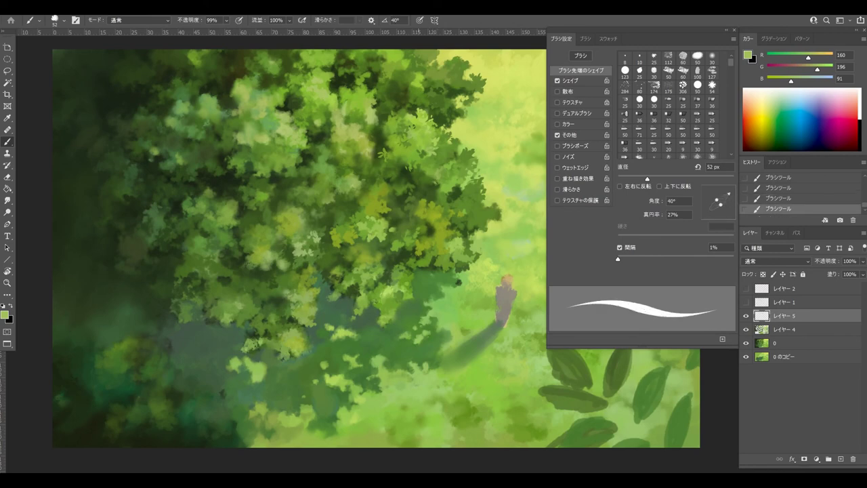
{"action": "key", "text": "ctrl+z"}
{"action": "key", "text": "ctrl+shift+z"}
Step: Sample a darker mid green, set the brush tip to a 1° angle and 43% roundness, and compare the latest leaf strokes
{"action": "left_click", "coordinate": [384, 141], "text": "alt"}
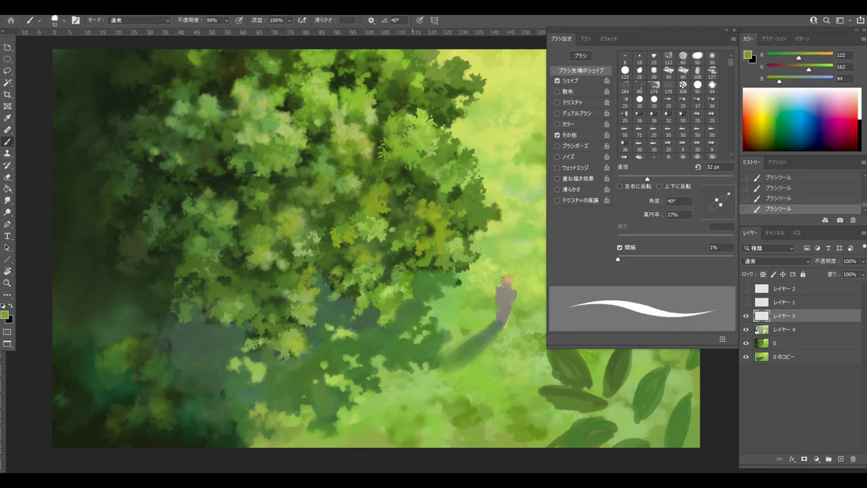
{"action": "key", "text": "ctrl+z"}
{"action": "key", "text": "ctrl+z"}
{"action": "key", "text": "ctrl+z"}
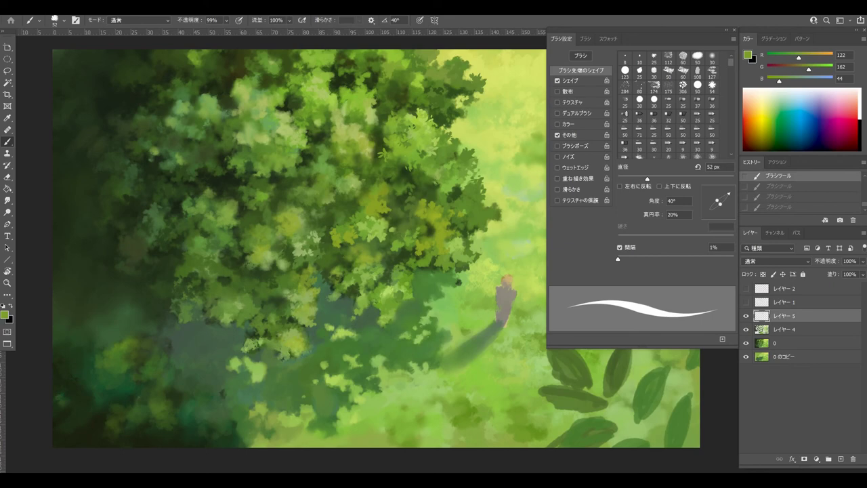
{"action": "left_click_drag", "start_coordinate": [729, 194], "coordinate": [732, 202]}
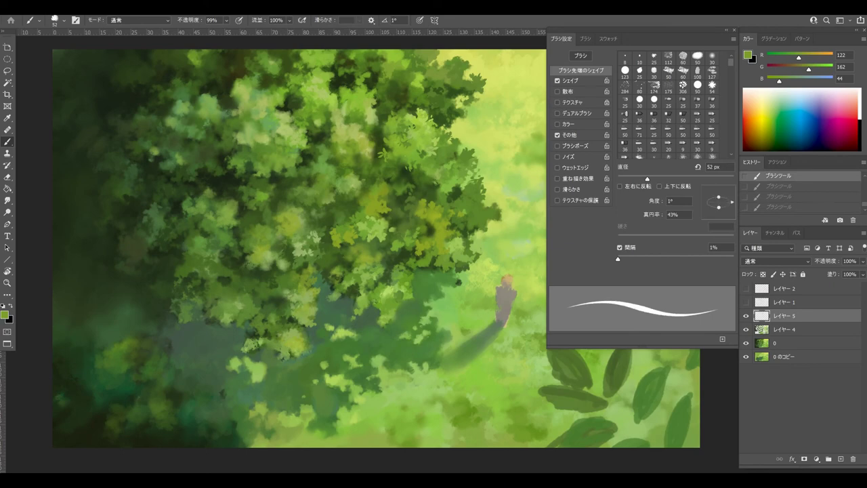
{"action": "key", "text": "ctrl+shift+z"}
{"action": "key", "text": "ctrl+shift+z"}
{"action": "key", "text": "ctrl+shift+z"}
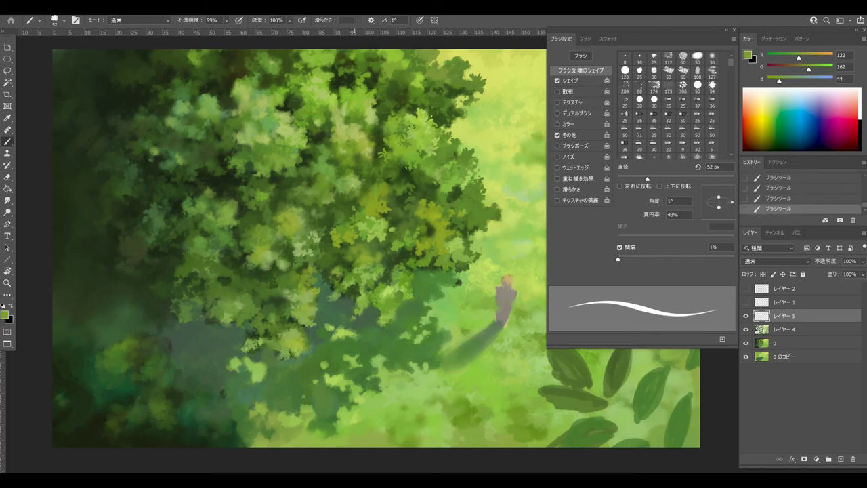
{"action": "key", "text": "ctrl+z"}
{"action": "key", "text": "ctrl+shift+z"}
Step: Sample yellow-green from the lower centre of the canopy and paint leaves around it, undoing the last stroke
{"action": "left_click", "coordinate": [385, 224], "text": "alt"}
{"action": "left_click_drag", "start_coordinate": [386, 224], "coordinate": [389, 224]}
{"action": "key", "text": "ctrl+z"}
{"action": "key", "text": "ctrl+shift+z"}
{"action": "key", "text": "ctrl+z"}
{"action": "key", "text": "ctrl+shift+z"}
{"action": "key", "text": "ctrl+z"}
{"action": "key", "text": "ctrl+shift+z"}
{"action": "key", "text": "ctrl+z"}
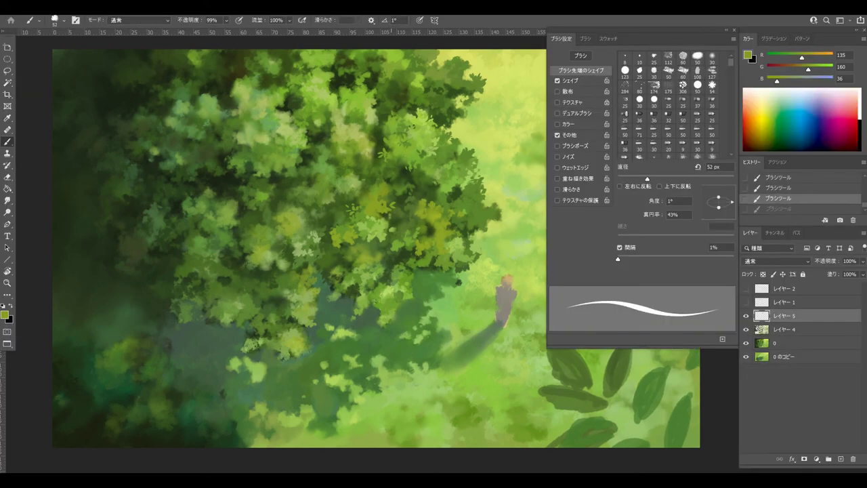
Step: Sample the medium greens at the tree's upper-right edge and paint leaves along that edge
{"action": "left_click", "coordinate": [461, 101], "text": "alt"}
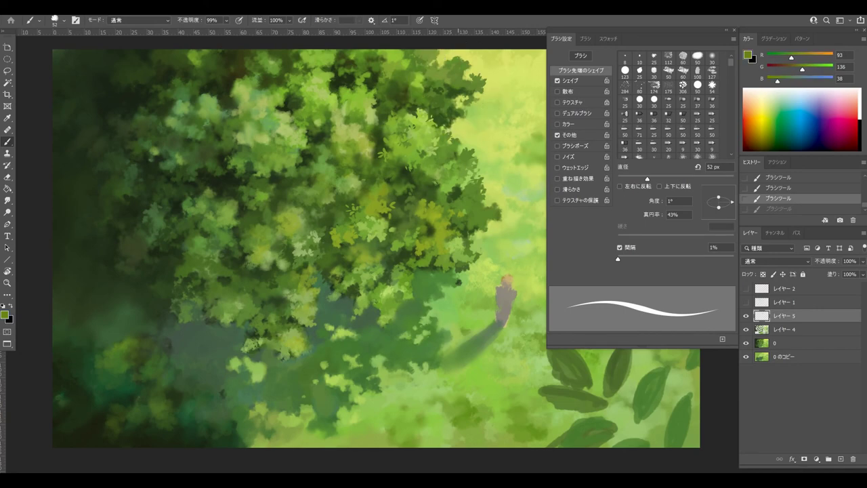
{"action": "left_click_drag", "start_coordinate": [460, 100], "coordinate": [464, 103]}
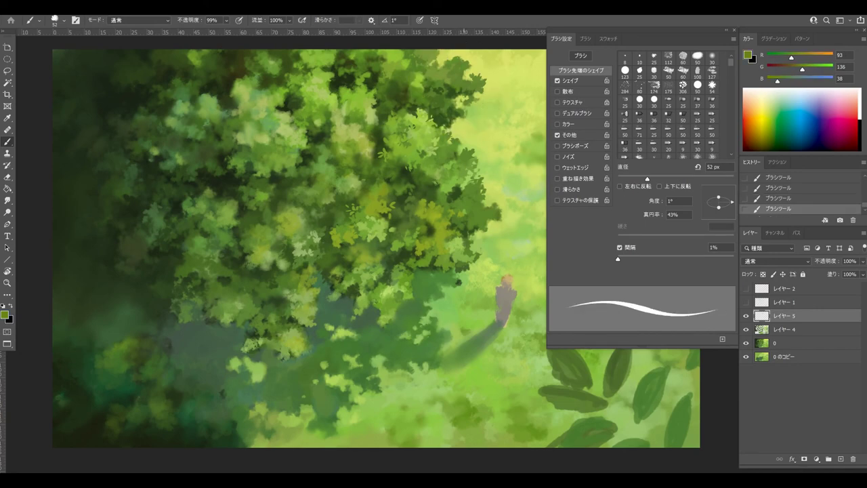
{"action": "left_click", "coordinate": [460, 107], "text": "alt"}
{"action": "key", "text": "Tab"}
{"action": "key", "text": "Tab"}
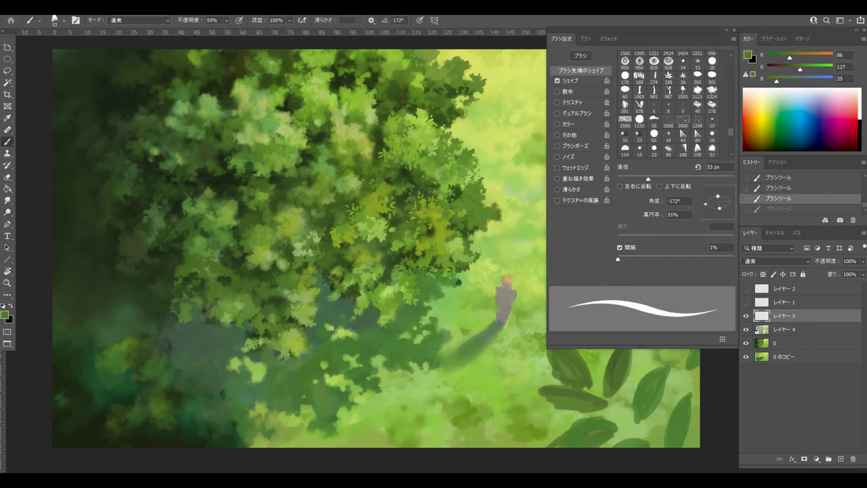
Step: Try painting leaves with the brush's Transfer (その他) option enabled and undo the test strokes
{"action": "left_click", "coordinate": [570, 135]}
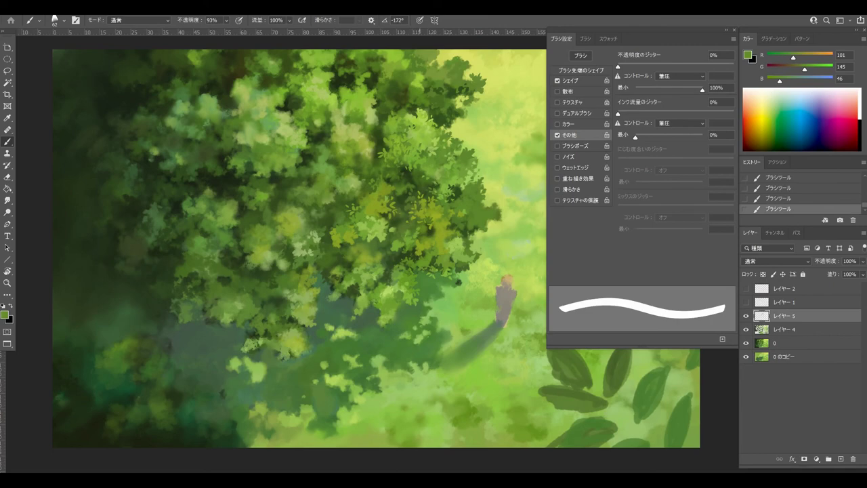
{"action": "key", "text": "ctrl+z"}
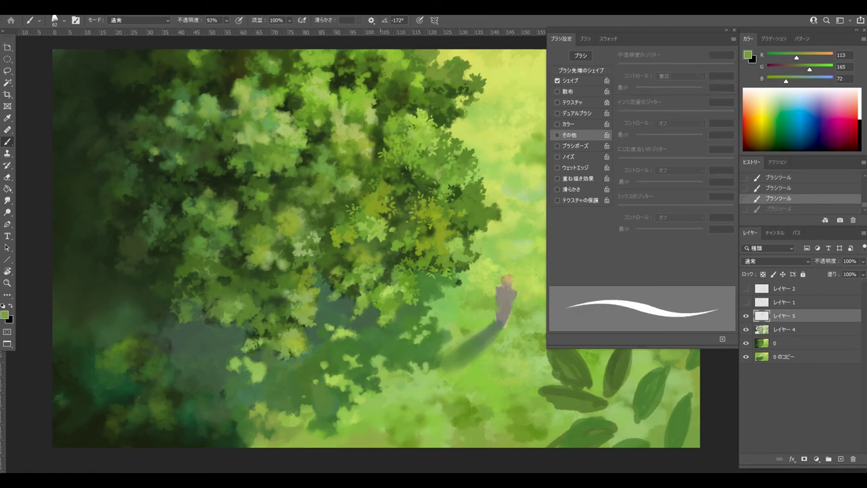
{"action": "key", "text": "ctrl+z"}
{"action": "key", "text": "ctrl+z"}
{"action": "key", "text": "ctrl+shift+z"}
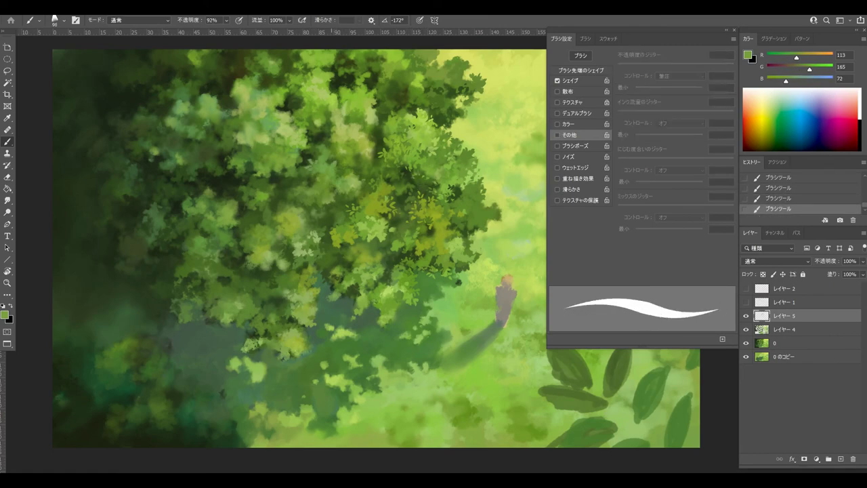
Step: Paint medium-green leaves in the middle of the canopy with Transfer off, comparing each stroke by undoing and redoing
{"action": "key", "text": "ctrl+z"}
{"action": "key", "text": "ctrl+shift+z"}
{"action": "key", "text": "ctrl+z"}
{"action": "key", "text": "ctrl+shift+z"}
{"action": "key", "text": "ctrl+z"}
{"action": "key", "text": "ctrl+shift+z"}
Step: Try to paint leaf strokes below the pale clump in the left centre of the canopy, and undo them
{"action": "left_click_drag", "start_coordinate": [282, 164], "coordinate": [299, 173]}
{"action": "left_click", "coordinate": [282, 158], "text": "alt"}
{"action": "key", "text": "ctrl+z"}
{"action": "mouse_move", "coordinate": [290, 170]}
{"action": "left_mouse_down"}
{"action": "mouse_move", "coordinate": [291, 178]}
{"action": "mouse_move", "coordinate": [247, 178]}
{"action": "left_mouse_up"}
{"action": "left_click", "coordinate": [262, 170], "text": "alt"}
{"action": "key", "text": "ctrl+z"}
{"action": "key", "text": "ctrl+z"}
{"action": "key", "text": "ctrl+z"}
Step: Sample pale greens from the upper-left highlight clump and paint leaves over it with an enlarged brush
{"action": "left_click", "coordinate": [237, 134], "text": "alt"}
{"action": "left_click_drag", "start_coordinate": [236, 132], "coordinate": [234, 142]}
{"action": "key", "text": "]"}
{"action": "key", "text": "ctrl+z"}
{"action": "key", "text": "ctrl+shift+z"}
{"action": "left_click", "coordinate": [246, 114], "text": "alt"}
{"action": "key", "text": "ctrl+z"}
{"action": "key", "text": "ctrl+shift+z"}
{"action": "left_click", "coordinate": [224, 108], "text": "alt"}
Step: Sample bright greens from the upper centre of the canopy and paint leaves there, undoing the last two strokes
{"action": "left_click", "coordinate": [344, 108], "text": "alt"}
{"action": "mouse_move", "coordinate": [342, 101]}
{"action": "left_mouse_down"}
{"action": "mouse_move", "coordinate": [351, 115]}
{"action": "mouse_move", "coordinate": [328, 133]}
{"action": "left_mouse_up"}
{"action": "left_click", "coordinate": [328, 112], "text": "alt"}
{"action": "left_click", "coordinate": [324, 129], "text": "alt"}
{"action": "left_click", "coordinate": [322, 129], "text": "alt"}
{"action": "left_click", "coordinate": [298, 109], "text": "alt"}
{"action": "key", "text": "ctrl+z"}
{"action": "key", "text": "ctrl+shift+z"}
{"action": "key", "text": "bracketright"}
{"action": "key", "text": "ctrl+z"}
{"action": "key", "text": "ctrl+shift+z"}
{"action": "left_click_drag", "start_coordinate": [287, 103], "coordinate": [291, 110]}
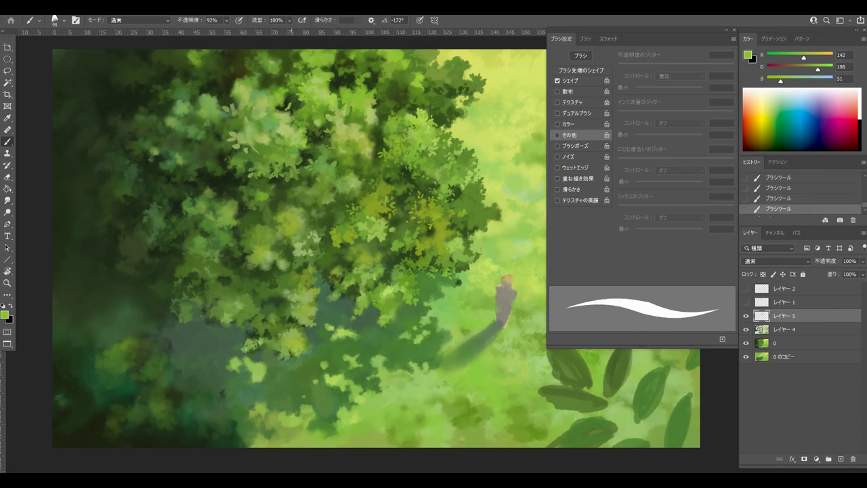
{"action": "key", "text": "ctrl+z"}
{"action": "key", "text": "ctrl+z"}
Step: Sample a dark green and paint shadow gaps between the leaf clumps in the left centre of the canopy
{"action": "key", "text": "Left"}
{"action": "key", "text": "F5"}
{"action": "key", "text": "ctrl+minus"}
{"action": "key", "text": "ctrl+minus"}
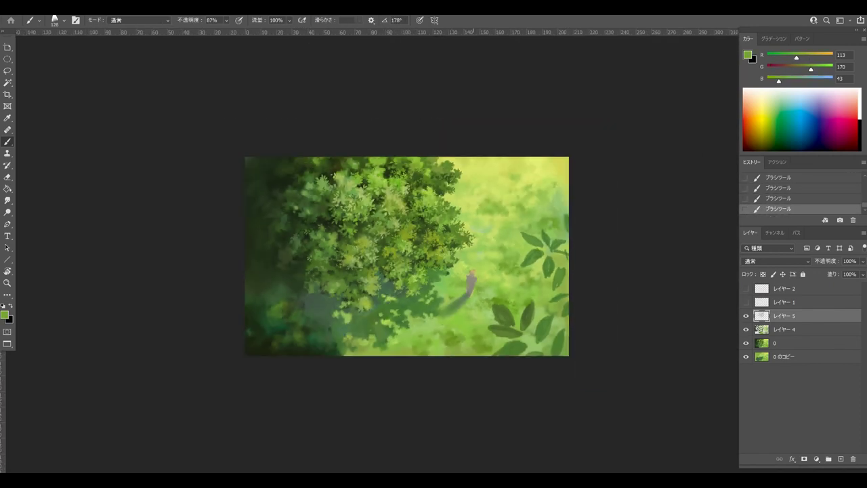
{"action": "key", "text": "ctrl+plus"}
{"action": "key", "text": "ctrl+plus"}
{"action": "left_click", "coordinate": [286, 198], "text": "alt"}
{"action": "left_click_drag", "start_coordinate": [277, 190], "coordinate": [290, 210]}
{"action": "key", "text": "ctrl+z"}
{"action": "key", "text": "ctrl+z"}
{"action": "key", "text": "ctrl+shift+z"}
{"action": "key", "text": "ctrl+shift+z"}
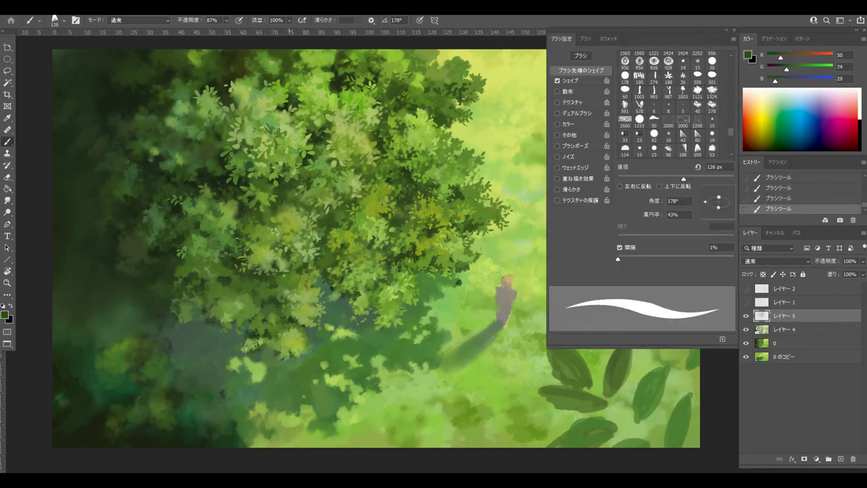
Step: Sample greens across the right half of the canopy and dab leaves along its right and upper-right edge
{"action": "left_click", "coordinate": [325, 203], "text": "alt"}
{"action": "left_click", "coordinate": [338, 203], "text": "alt"}
{"action": "left_click", "coordinate": [489, 205]}
{"action": "left_click", "coordinate": [431, 164], "text": "alt"}
{"action": "key", "text": "ctrl+z"}
{"action": "left_click", "coordinate": [434, 156], "text": "alt"}
{"action": "left_click", "coordinate": [451, 129], "text": "alt"}
{"action": "left_click", "coordinate": [453, 123]}
{"action": "left_click", "coordinate": [444, 124], "text": "alt"}
{"action": "left_click", "coordinate": [441, 124]}
{"action": "left_click", "coordinate": [449, 120], "text": "alt"}
{"action": "left_click", "coordinate": [465, 120], "text": "alt"}
Step: Try dabbing medium-green leaves at the canopy's lower-right edge, undoing each attempt
{"action": "left_click", "coordinate": [484, 255]}
{"action": "key", "text": "ctrl+z"}
{"action": "key", "text": "ctrl+z"}
{"action": "key", "text": "ctrl+z"}
{"action": "left_click", "coordinate": [468, 262]}
{"action": "key", "text": "ctrl+z"}
{"action": "left_click", "coordinate": [483, 255]}
{"action": "left_click_drag", "start_coordinate": [488, 254], "coordinate": [483, 255]}
{"action": "key", "text": "ctrl+z"}
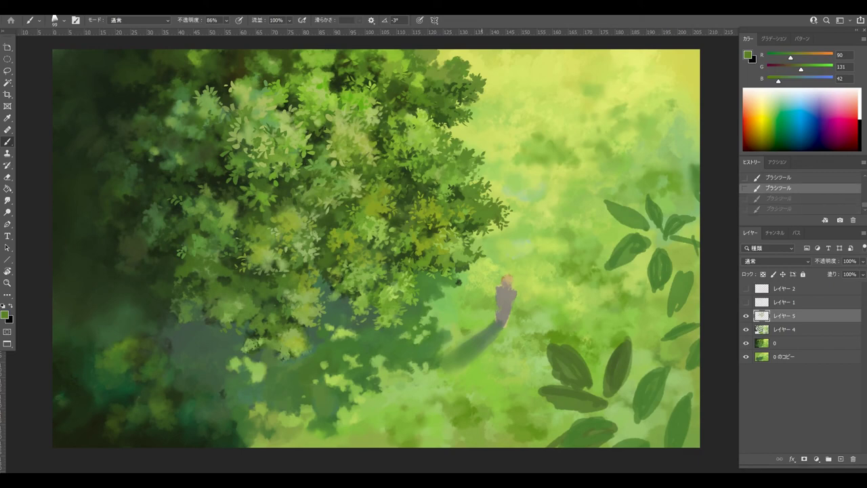
{"action": "left_click", "coordinate": [479, 248]}
{"action": "key", "text": "ctrl+z"}
Step: Try dabbing leaves at the canopy's lower-right edge with an enlarged brush, undoing each attempt
{"action": "key", "text": "F5"}
{"action": "left_click", "coordinate": [481, 249]}
{"action": "left_click_drag", "start_coordinate": [719, 197], "coordinate": [719, 198]}
{"action": "key", "text": "ctrl+z"}
{"action": "left_click", "coordinate": [570, 80]}
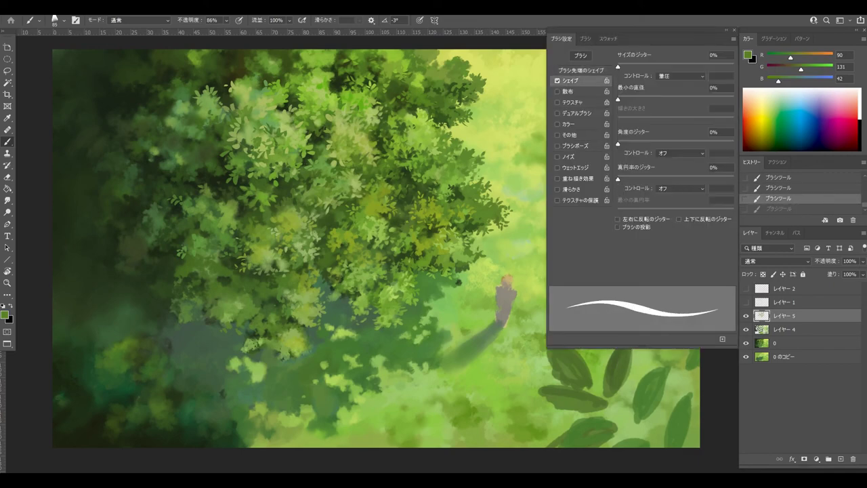
{"action": "key", "text": "bracketright"}
{"action": "left_click", "coordinate": [479, 249]}
{"action": "key", "text": "ctrl+z"}
Step: Set the brush tip to a -168° angle and 47% roundness, testing leaf dabs at the canopy's lower-right edge
{"action": "left_click", "coordinate": [580, 71]}
{"action": "left_click", "coordinate": [706, 204]}
{"action": "left_click", "coordinate": [476, 246]}
{"action": "key", "text": "ctrl+z"}
{"action": "left_click", "coordinate": [482, 248]}
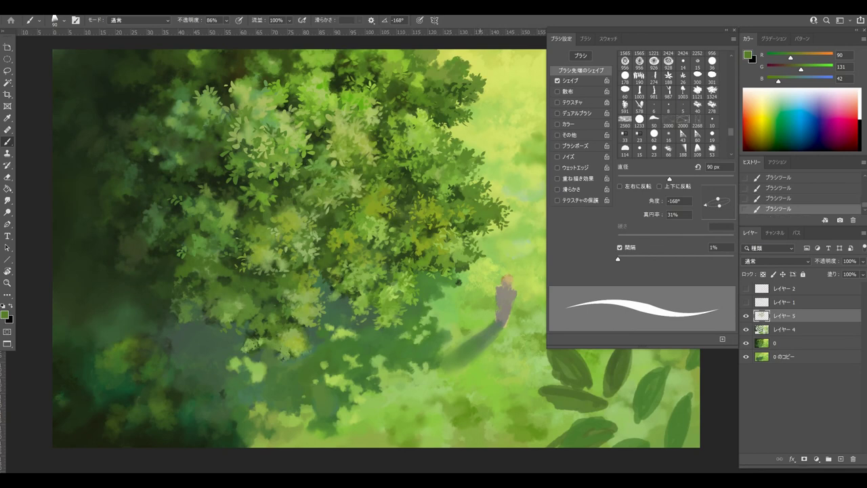
{"action": "key", "text": "ctrl+z"}
{"action": "key", "text": "F5"}
{"action": "key", "text": "F5"}
{"action": "left_click_drag", "start_coordinate": [718, 198], "coordinate": [717, 196]}
{"action": "key", "text": "ctrl+shift+z"}
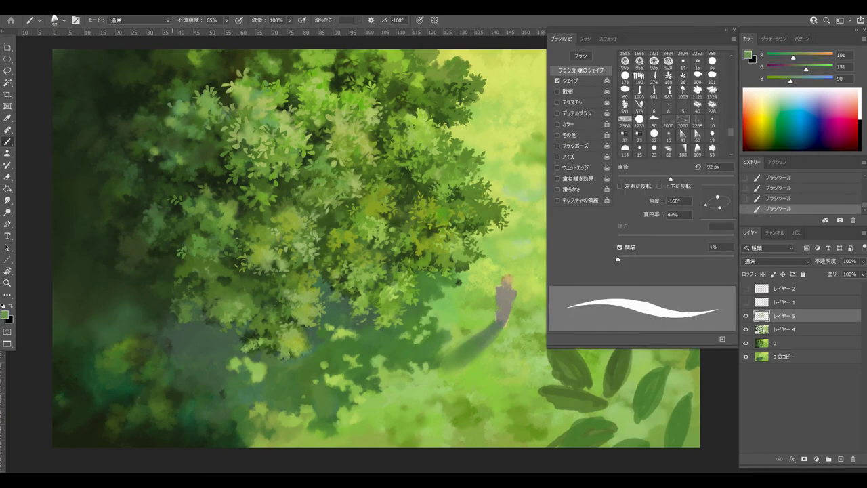
Step: Try dabbing grey-green leaves at the canopy's upper-left edge, undoing each attempt
{"action": "left_click", "coordinate": [168, 111]}
{"action": "left_click_drag", "start_coordinate": [169, 110], "coordinate": [179, 111]}
{"action": "key", "text": "ctrl+z"}
{"action": "key", "text": "ctrl+z"}
{"action": "left_click", "coordinate": [179, 111]}
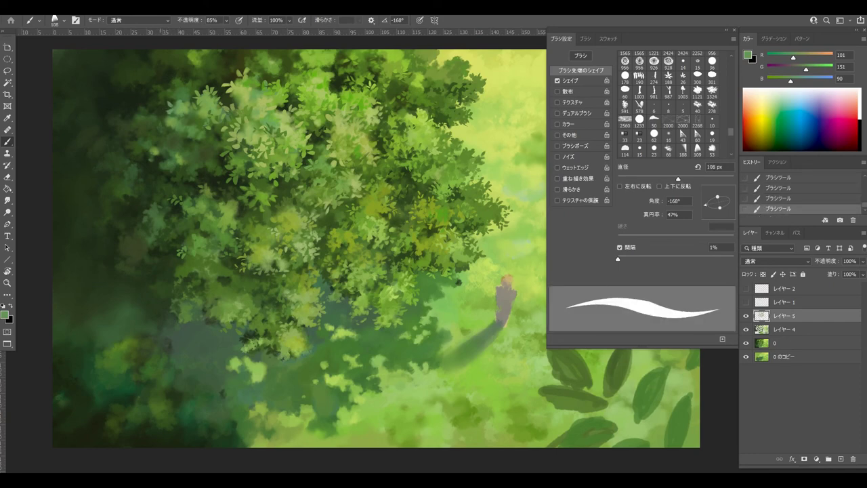
{"action": "key", "text": "ctrl+z"}
Step: Dab leaves along the canopy's left edge with a 127 px brush, sampling nearby greens and setting the tip roundness to 55%
{"action": "left_click", "coordinate": [149, 150]}
{"action": "left_click_drag", "start_coordinate": [145, 140], "coordinate": [155, 141]}
{"action": "left_click", "coordinate": [151, 157]}
{"action": "left_click", "coordinate": [210, 152], "text": "alt"}
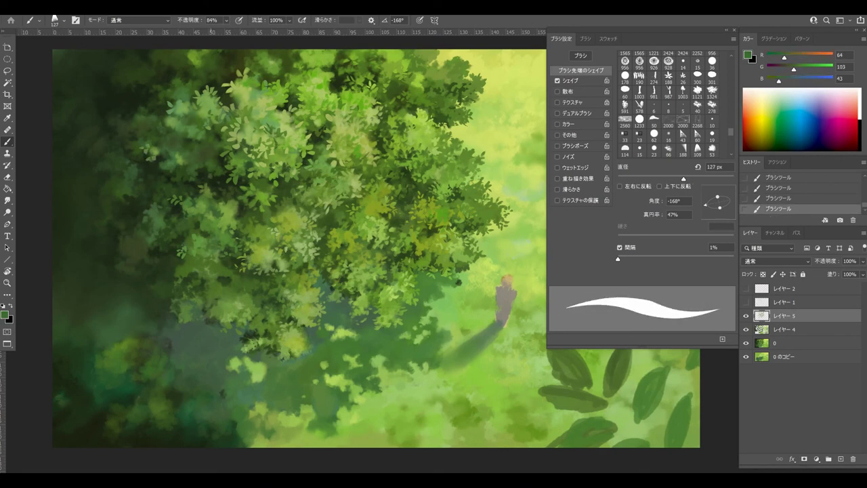
{"action": "key", "text": "ctrl+z"}
{"action": "key", "text": "ctrl+shift+z"}
{"action": "left_click", "coordinate": [184, 136], "text": "alt"}
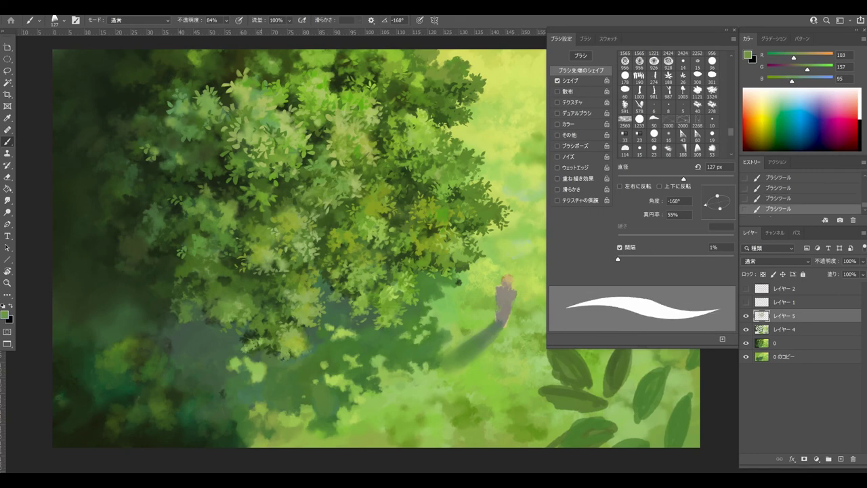
Step: Sample greens from the upper part of the canopy and dab leaves along its top left of centre
{"action": "left_click", "coordinate": [274, 98], "text": "alt"}
{"action": "left_click", "coordinate": [245, 60], "text": "alt"}
{"action": "left_click", "coordinate": [243, 57]}
{"action": "key", "text": "ctrl+z"}
{"action": "left_click", "coordinate": [244, 58]}
{"action": "key", "text": "ctrl+z"}
{"action": "left_click_drag", "start_coordinate": [239, 63], "coordinate": [228, 63]}
{"action": "key", "text": "ctrl+shift+z"}
Step: Sample light greens from the lower centre of the canopy and dab leaves there with the brush tip at 30°
{"action": "left_click", "coordinate": [297, 232], "text": "alt"}
{"action": "left_click", "coordinate": [302, 234], "text": "alt"}
{"action": "left_click_drag", "start_coordinate": [274, 217], "coordinate": [275, 217]}
{"action": "key", "text": "ctrl+z"}
{"action": "left_click", "coordinate": [299, 249], "text": "alt"}
{"action": "mouse_move", "coordinate": [302, 253]}
{"action": "left_mouse_down"}
{"action": "mouse_move", "coordinate": [310, 251]}
{"action": "mouse_move", "coordinate": [298, 245]}
{"action": "left_mouse_up"}
{"action": "left_click", "coordinate": [303, 252]}
{"action": "left_click", "coordinate": [305, 251], "text": "alt"}
{"action": "left_click", "coordinate": [304, 248], "text": "alt"}
{"action": "left_click", "coordinate": [297, 243], "text": "alt"}
{"action": "left_click", "coordinate": [297, 246]}
Step: Compare the lower-centre foliage with and without the last strokes by undoing and redoing them
{"action": "key", "text": "ctrl+z"}
{"action": "key", "text": "ctrl+z"}
{"action": "key", "text": "ctrl+shift+z"}
{"action": "key", "text": "ctrl+shift+z"}
{"action": "key", "text": "ctrl+z"}
{"action": "key", "text": "ctrl+z"}
{"action": "key", "text": "ctrl+shift+z"}
{"action": "key", "text": "ctrl+shift+z"}
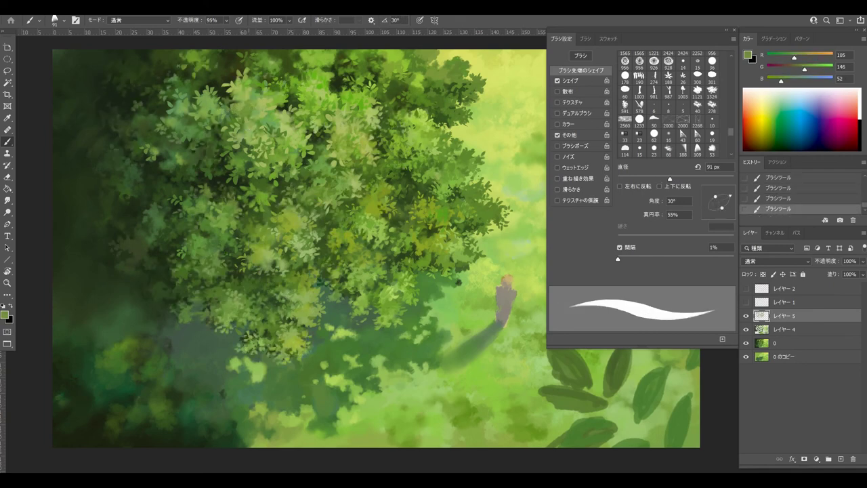
Step: Sample greens across the canopy's upper-left part and dab leaves between its clumps with a 128 px brush
{"action": "left_click", "coordinate": [236, 101], "text": "alt"}
{"action": "left_click", "coordinate": [232, 110], "text": "alt"}
{"action": "left_click", "coordinate": [292, 168]}
{"action": "left_click", "coordinate": [290, 167], "text": "alt"}
{"action": "left_click", "coordinate": [271, 146], "text": "alt"}
{"action": "left_click", "coordinate": [266, 141], "text": "alt"}
{"action": "left_click", "coordinate": [262, 139]}
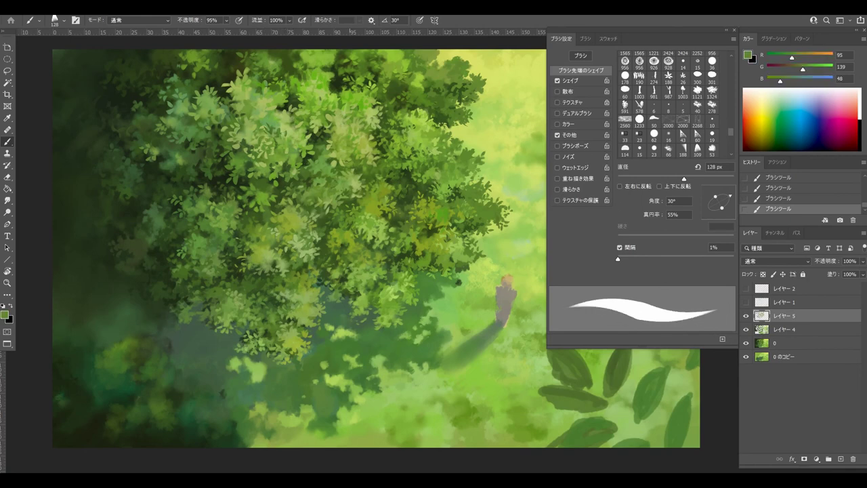
Step: Sample pale and medium greens in the canopy's upper centre and dab leaves there with the tip at -177°
{"action": "left_click", "coordinate": [362, 122], "text": "alt"}
{"action": "left_click", "coordinate": [338, 128], "text": "alt"}
{"action": "key", "text": "ctrl+z"}
{"action": "left_click", "coordinate": [327, 128], "text": "alt"}
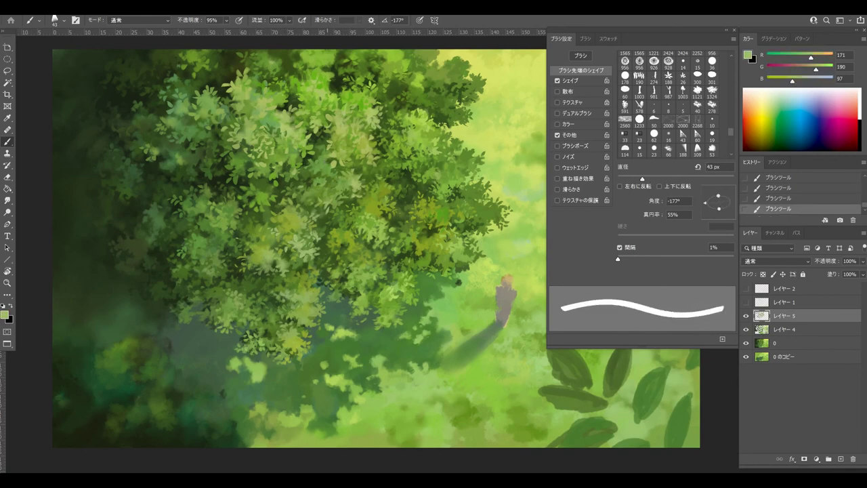
{"action": "left_click_drag", "start_coordinate": [368, 115], "coordinate": [371, 115]}
{"action": "left_click", "coordinate": [337, 117], "text": "alt"}
{"action": "key", "text": "period"}
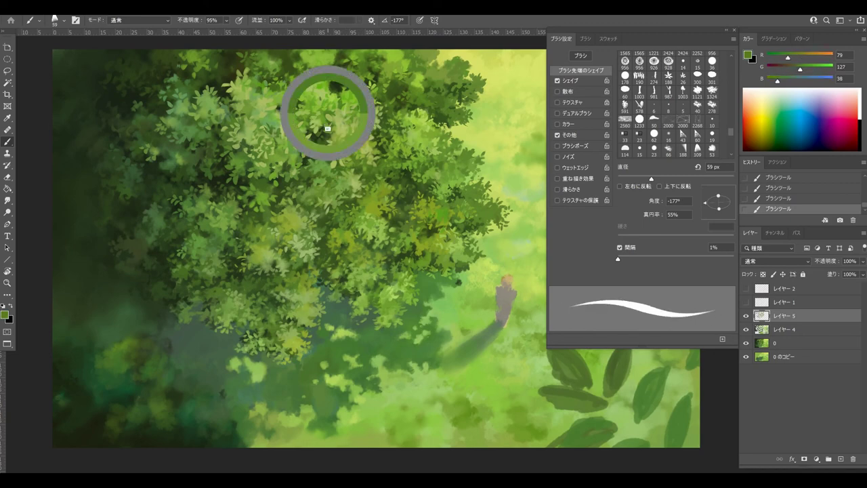
{"action": "left_click", "coordinate": [346, 122], "text": "alt"}
{"action": "left_click", "coordinate": [353, 123], "text": "alt"}
{"action": "left_click", "coordinate": [359, 125], "text": "alt"}
Step: Sample greens left of the canopy's upper centre and paint leaves there with an enlarged brush, undoing the last stroke
{"action": "left_click", "coordinate": [288, 136], "text": "alt"}
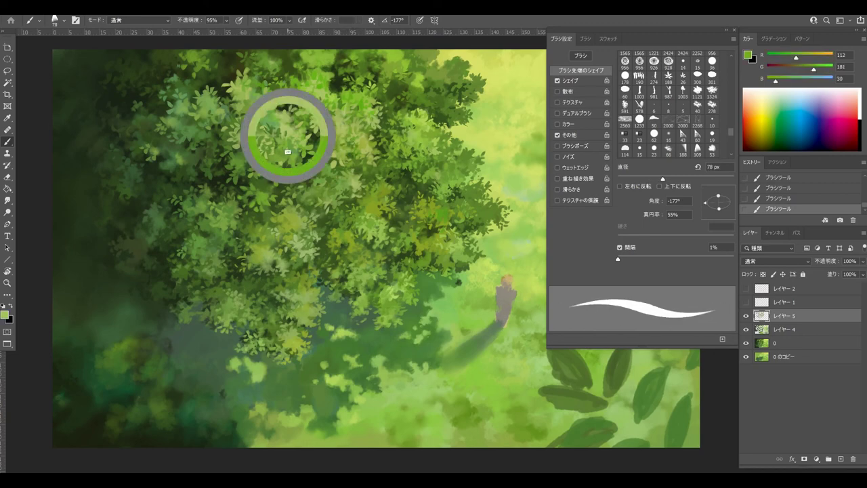
{"action": "key", "text": "ctrl+z"}
{"action": "left_click_drag", "start_coordinate": [275, 156], "coordinate": [279, 164]}
{"action": "key", "text": "bracketright"}
{"action": "left_click", "coordinate": [279, 164], "text": "alt"}
{"action": "left_click_drag", "start_coordinate": [261, 132], "coordinate": [246, 166]}
{"action": "key", "text": "bracketright"}
{"action": "key", "text": "bracketright"}
{"action": "key", "text": "ctrl+z"}
Step: Sample dark greens and paint shadow gaps between the leaf clumps in the canopy's upper left, enlarging the brush to 85 px
{"action": "left_click", "coordinate": [245, 163], "text": "alt"}
{"action": "left_click", "coordinate": [248, 163], "text": "alt"}
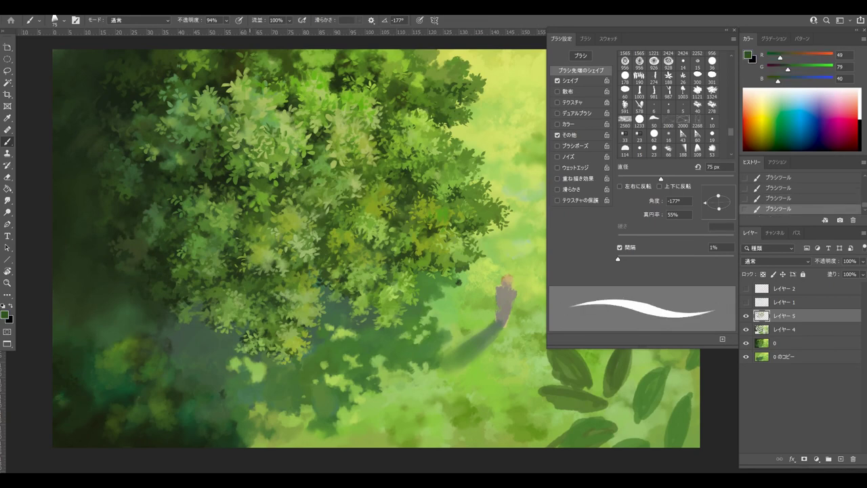
{"action": "left_click", "coordinate": [248, 162], "text": "alt"}
{"action": "key", "text": "ctrl+z"}
{"action": "left_click_drag", "start_coordinate": [235, 159], "coordinate": [226, 169]}
{"action": "left_click", "coordinate": [199, 169], "text": "alt"}
{"action": "key", "text": "bracketright"}
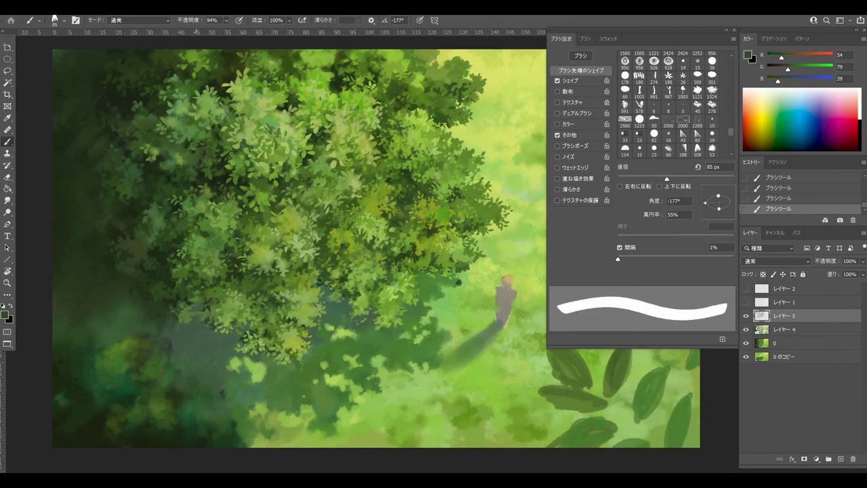
Step: Sample greens from the canopy's left part and paint leaves there, undoing unwanted strokes
{"action": "left_click", "coordinate": [183, 172], "text": "alt"}
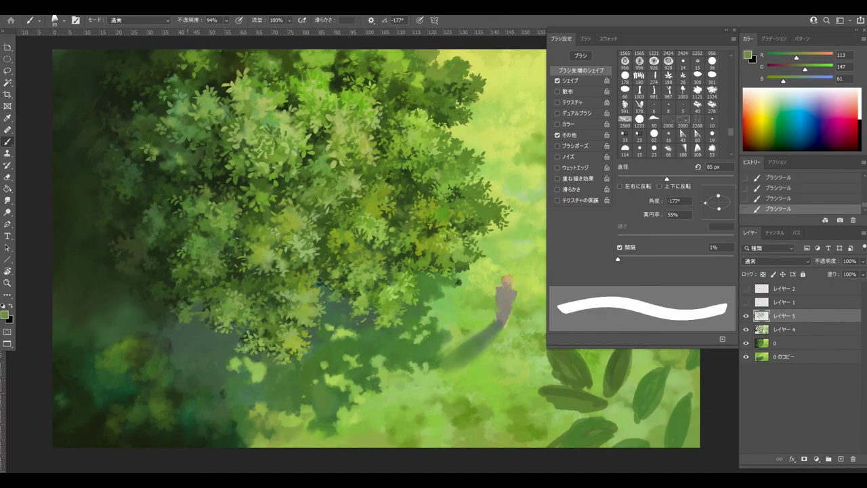
{"action": "left_click", "coordinate": [187, 188], "text": "alt"}
{"action": "left_click_drag", "start_coordinate": [182, 190], "coordinate": [192, 196]}
{"action": "key", "text": "ctrl+z"}
{"action": "left_click", "coordinate": [178, 159], "text": "alt"}
{"action": "key", "text": "ctrl+z"}
{"action": "left_click", "coordinate": [179, 165], "text": "alt"}
{"action": "left_click_drag", "start_coordinate": [180, 161], "coordinate": [179, 170]}
Step: Sample dark greens and try a larger brush for shadow strokes at the canopy's left edge, undoing the last one
{"action": "left_click", "coordinate": [205, 175], "text": "alt"}
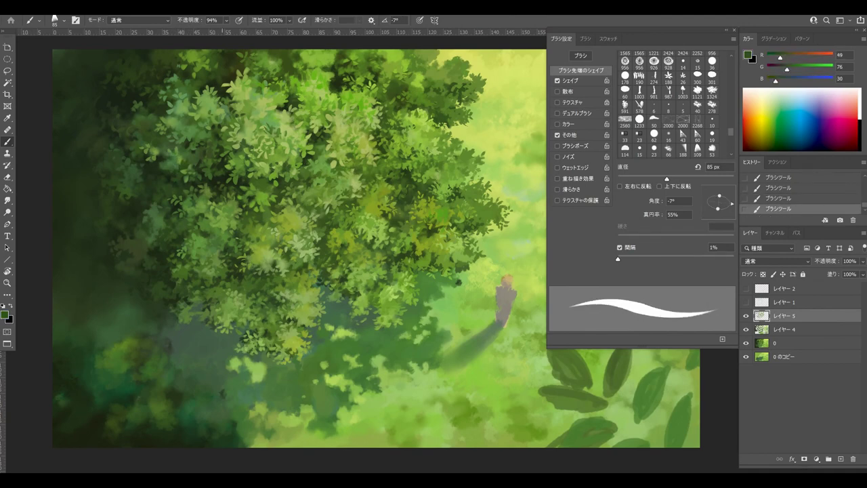
{"action": "left_click", "coordinate": [196, 158], "text": "alt"}
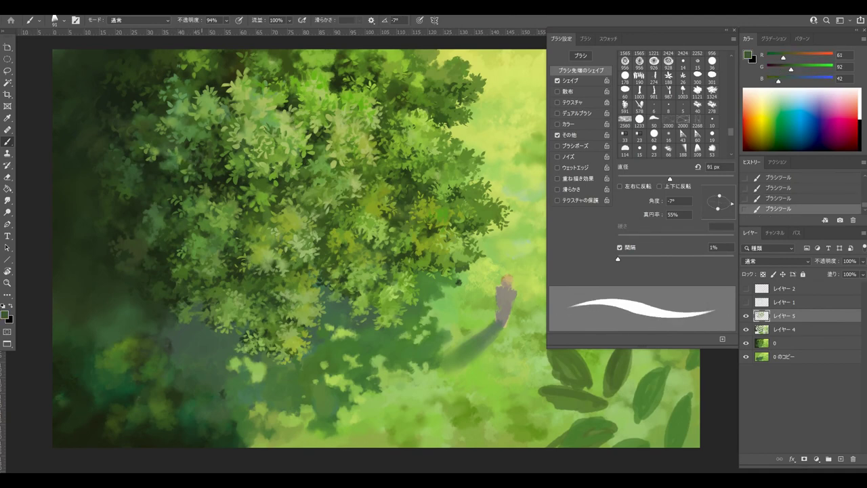
{"action": "key", "text": "ctrl+z"}
{"action": "key", "text": "bracketright"}
{"action": "key", "text": "bracketright"}
{"action": "key", "text": "bracketright"}
{"action": "left_click_drag", "start_coordinate": [183, 159], "coordinate": [162, 167]}
{"action": "left_click", "coordinate": [185, 160], "text": "alt"}
{"action": "key", "text": "ctrl+z"}
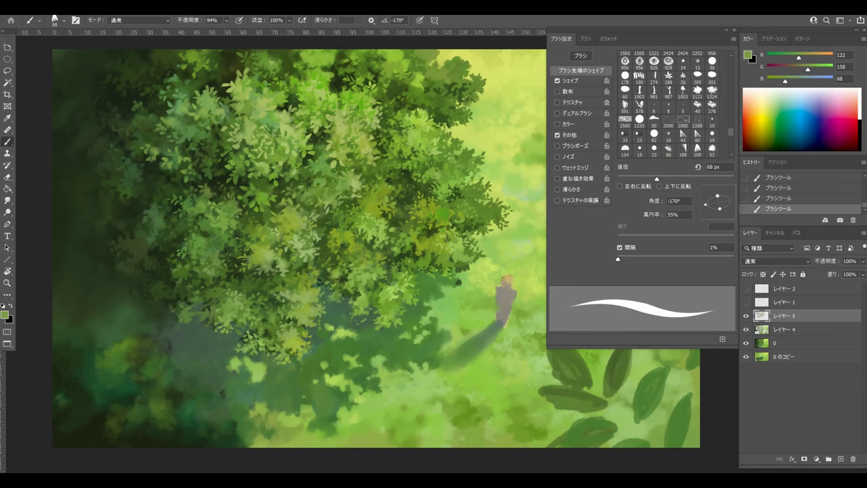
Step: Enlarge the brush, sample a dark green from the canopy's left part and readjust the foreground color in the Color Picker
{"action": "key", "text": "bracketright"}
{"action": "key", "text": "bracketright"}
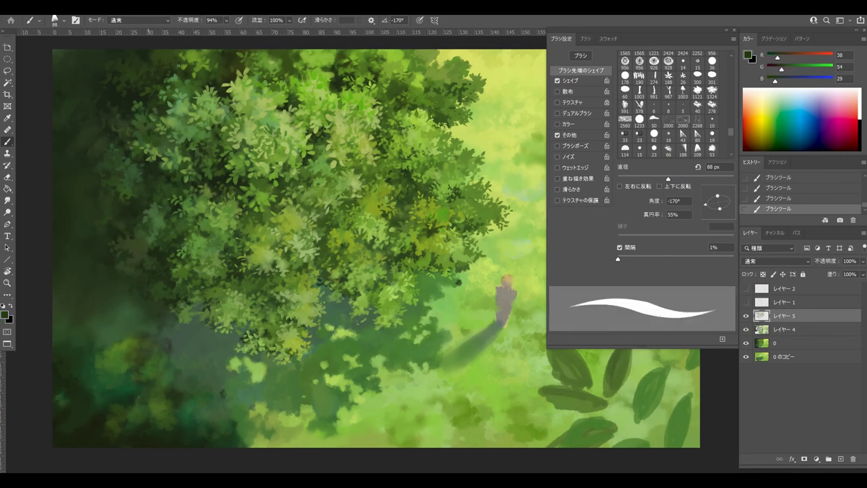
{"action": "left_click", "coordinate": [186, 160], "text": "alt"}
{"action": "left_click", "coordinate": [186, 160], "text": "alt"}
{"action": "left_click", "coordinate": [5, 314]}
{"action": "left_click", "coordinate": [524, 203]}
{"action": "key", "text": "Return"}
{"action": "left_click", "coordinate": [5, 314]}
{"action": "left_click", "coordinate": [519, 223]}
{"action": "key", "text": "Return"}
{"action": "left_click", "coordinate": [5, 314]}
{"action": "left_click", "coordinate": [529, 213]}
{"action": "key", "text": "Return"}
Step: Try painting dark-green shadows across the right centre of the canopy, resampling the color and undoing the strokes
{"action": "mouse_move", "coordinate": [369, 159]}
{"action": "left_mouse_down"}
{"action": "mouse_move", "coordinate": [363, 168]}
{"action": "mouse_move", "coordinate": [378, 162]}
{"action": "mouse_move", "coordinate": [386, 174]}
{"action": "left_mouse_up"}
{"action": "left_click", "coordinate": [388, 156], "text": "alt"}
{"action": "key", "text": "ctrl+z"}
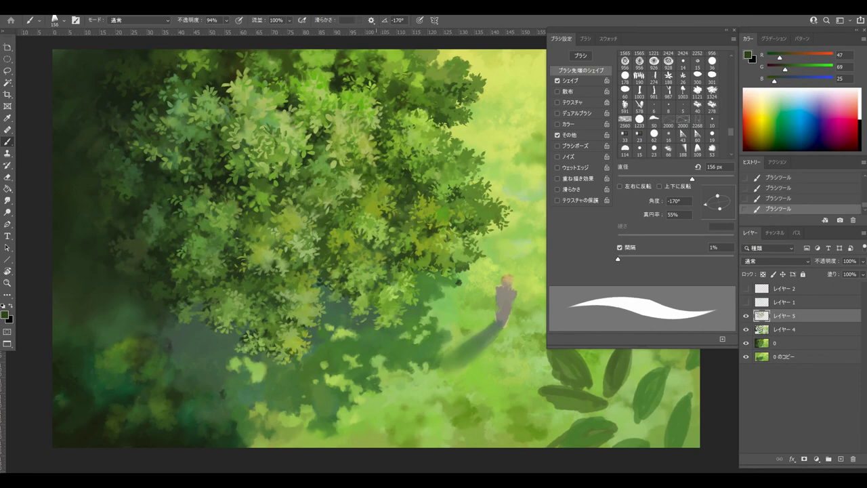
{"action": "left_click", "coordinate": [423, 174], "text": "alt"}
{"action": "left_click_drag", "start_coordinate": [420, 174], "coordinate": [408, 181]}
{"action": "left_click", "coordinate": [410, 179], "text": "alt"}
{"action": "key", "text": "ctrl+z"}
{"action": "key", "text": "ctrl+z"}
{"action": "key", "text": "ctrl+z"}
{"action": "key", "text": "ctrl+z"}
Step: Sample greens in the canopy's right centre and paint a stroke between the leaf clumps there
{"action": "left_click", "coordinate": [437, 180], "text": "alt"}
{"action": "left_click_drag", "start_coordinate": [418, 179], "coordinate": [444, 183]}
{"action": "left_click", "coordinate": [447, 177], "text": "alt"}
{"action": "key", "text": "bracketright"}
Step: Reduce the brush to 87 px, sample mid-greens along the canopy's right edge and try a stroke inward from there, undoing it
{"action": "left_click", "coordinate": [472, 147], "text": "alt"}
{"action": "key", "text": "bracketleft"}
{"action": "key", "text": "bracketleft"}
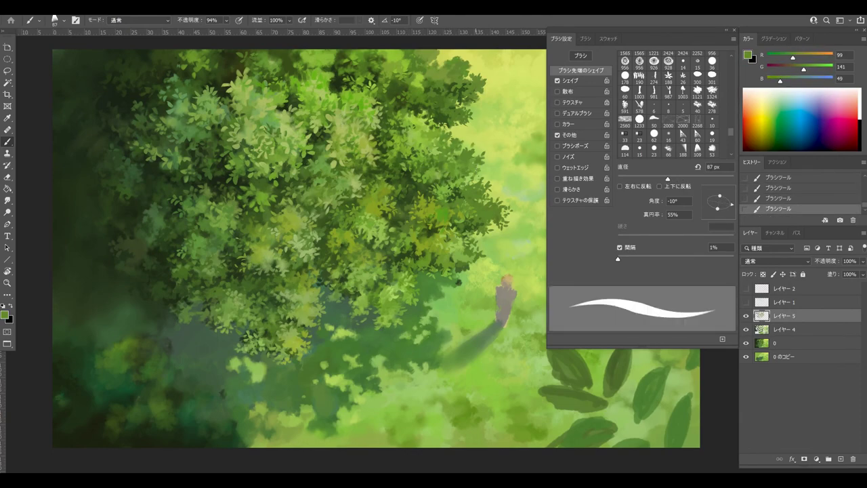
{"action": "left_click", "coordinate": [479, 174], "text": "alt"}
{"action": "left_click", "coordinate": [472, 183], "text": "alt"}
{"action": "left_click", "coordinate": [462, 198], "text": "alt"}
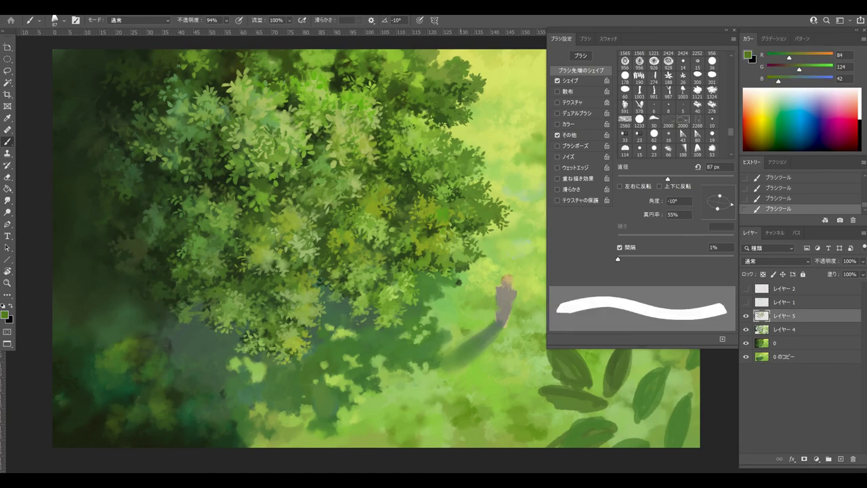
{"action": "left_click", "coordinate": [458, 196], "text": "alt"}
{"action": "mouse_move", "coordinate": [461, 178]}
{"action": "left_mouse_down"}
{"action": "mouse_move", "coordinate": [456, 187]}
{"action": "mouse_move", "coordinate": [476, 167]}
{"action": "mouse_move", "coordinate": [450, 164]}
{"action": "mouse_move", "coordinate": [435, 175]}
{"action": "left_mouse_up"}
{"action": "key", "text": "bracketright"}
{"action": "key", "text": "bracketright"}
{"action": "key", "text": "ctrl+z"}
Step: Sample greens from the right edge toward the canopy's centre, readjust the foreground color in the Color Picker and undo the last stroke
{"action": "left_click", "coordinate": [474, 174], "text": "alt"}
{"action": "left_click", "coordinate": [445, 168], "text": "alt"}
{"action": "left_click", "coordinate": [439, 169], "text": "alt"}
{"action": "left_click", "coordinate": [431, 170], "text": "alt"}
{"action": "left_click", "coordinate": [405, 186], "text": "alt"}
{"action": "left_click", "coordinate": [5, 314]}
{"action": "left_click", "coordinate": [568, 232]}
{"action": "left_click", "coordinate": [507, 222]}
{"action": "left_click", "coordinate": [651, 133]}
{"action": "key", "text": "ctrl+z"}
Step: Enlarge the brush slightly and paint sampled-green leaf strokes in the canopy's right centre
{"action": "key", "text": "bracketright"}
{"action": "left_click", "coordinate": [407, 187]}
{"action": "left_click", "coordinate": [406, 179], "text": "alt"}
{"action": "left_click_drag", "start_coordinate": [373, 207], "coordinate": [367, 212]}
{"action": "left_click", "coordinate": [373, 210], "text": "alt"}
Step: Shrink the brush, resample the right-centre leaves, choose a new foreground green in the Color Picker and undo the last stroke
{"action": "key", "text": "bracketleft"}
{"action": "key", "text": "bracketleft"}
{"action": "key", "text": "bracketleft"}
{"action": "key", "text": "bracketleft"}
{"action": "left_click", "coordinate": [376, 211], "text": "alt"}
{"action": "left_click", "coordinate": [380, 214], "text": "alt"}
{"action": "left_click", "coordinate": [5, 314]}
{"action": "left_click", "coordinate": [525, 148]}
{"action": "left_click", "coordinate": [650, 133]}
{"action": "key", "text": "ctrl+z"}
Step: Try small leaf highlights on the yellowish clump in the canopy's right centre, undoing the strokes
{"action": "left_click", "coordinate": [375, 211]}
{"action": "left_click", "coordinate": [380, 205], "text": "alt"}
{"action": "key", "text": "ctrl+z"}
{"action": "left_click_drag", "start_coordinate": [373, 209], "coordinate": [384, 204]}
{"action": "key", "text": "ctrl+z"}
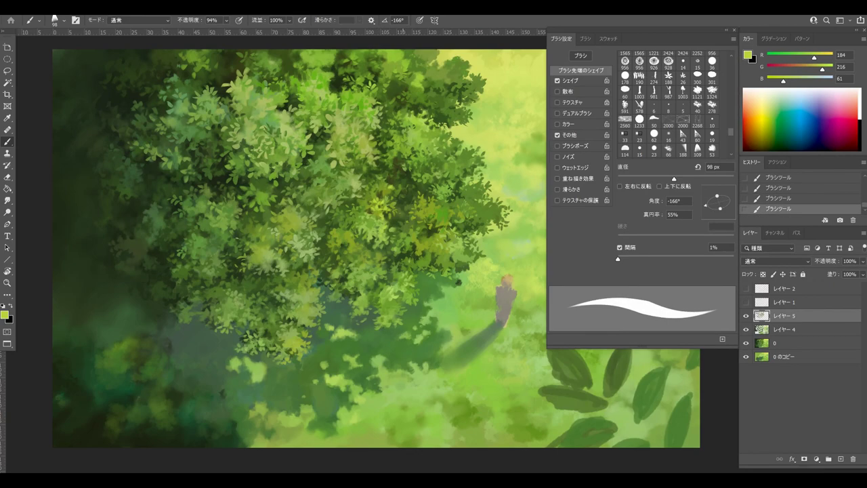
Step: Undo the recent strokes and paint a fresh leaf stroke at the canopy's lower right
{"action": "left_click", "coordinate": [383, 277]}
{"action": "key", "text": "ctrl+z"}
{"action": "key", "text": "ctrl+z"}
{"action": "key", "text": "ctrl+z"}
{"action": "left_click_drag", "start_coordinate": [370, 278], "coordinate": [369, 287]}
Step: Sample pale greens in the canopy's lower centre and paint leaf strokes there, undoing one attempt
{"action": "left_click", "coordinate": [319, 267], "text": "alt"}
{"action": "left_click", "coordinate": [305, 271], "text": "alt"}
{"action": "left_click", "coordinate": [300, 259], "text": "alt"}
{"action": "key", "text": "ctrl+z"}
{"action": "left_click", "coordinate": [299, 260], "text": "alt"}
{"action": "mouse_move", "coordinate": [299, 257]}
{"action": "left_mouse_down"}
{"action": "mouse_move", "coordinate": [269, 256]}
{"action": "mouse_move", "coordinate": [292, 244]}
{"action": "left_mouse_up"}
{"action": "left_click", "coordinate": [298, 255], "text": "alt"}
Step: Enlarge the brush in increments while resampling pale greens from the canopy's lower centre
{"action": "key", "text": "]"}
{"action": "left_click", "coordinate": [294, 234], "text": "alt"}
{"action": "left_click", "coordinate": [294, 238], "text": "alt"}
{"action": "key", "text": "]"}
{"action": "key", "text": "]"}
{"action": "left_click", "coordinate": [294, 232], "text": "alt"}
{"action": "key", "text": "]"}
{"action": "key", "text": "]"}
{"action": "key", "text": "]"}
{"action": "key", "text": "]"}
{"action": "key", "text": "]"}
{"action": "key", "text": "]"}
{"action": "key", "text": "]"}
Step: Sample a green from the canopy's left part, raise its blue value and refine the foreground color in the Color Picker
{"action": "left_click", "coordinate": [218, 232], "text": "alt"}
{"action": "left_click_drag", "start_coordinate": [780, 80], "coordinate": [794, 81]}
{"action": "left_click", "coordinate": [747, 55]}
{"action": "left_click", "coordinate": [489, 196]}
{"action": "left_click", "coordinate": [651, 134]}
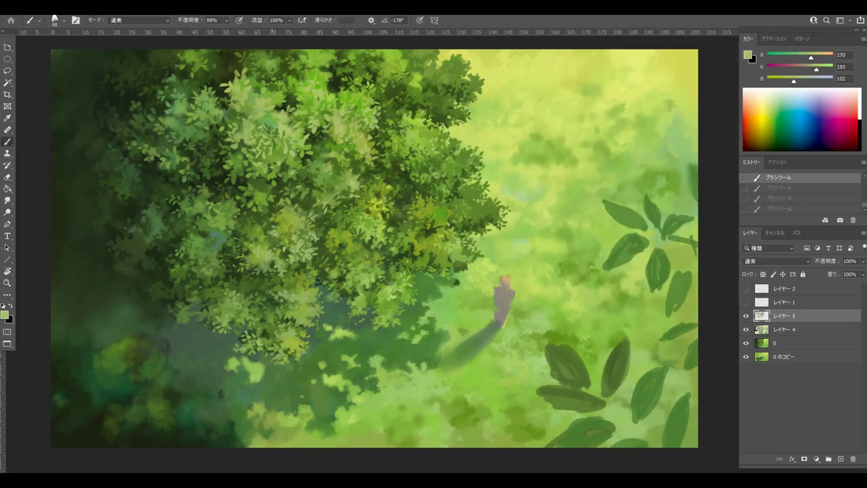
Step: Try slightly larger sampled-green strokes in the middle of the canopy, undoing them and resampling the color
{"action": "left_click", "coordinate": [312, 177], "text": "alt"}
{"action": "key", "text": "]"}
{"action": "left_click_drag", "start_coordinate": [310, 178], "coordinate": [308, 189]}
{"action": "key", "text": "ctrl+z"}
{"action": "key", "text": "ctrl+z"}
{"action": "left_click", "coordinate": [307, 190], "text": "alt"}
{"action": "key", "text": "ctrl+z"}
{"action": "left_click", "coordinate": [306, 187], "text": "alt"}
{"action": "left_click", "coordinate": [302, 184], "text": "alt"}
Step: Set the brush tip angle to 8° and paint a sampled light-green stroke in the canopy's upper centre
{"action": "key", "text": "F5"}
{"action": "key", "text": "F5"}
{"action": "left_click", "coordinate": [300, 155], "text": "alt"}
{"action": "left_click_drag", "start_coordinate": [298, 142], "coordinate": [298, 153]}
{"action": "left_click", "coordinate": [301, 135], "text": "alt"}
{"action": "left_click", "coordinate": [303, 123], "text": "alt"}
{"action": "left_click", "coordinate": [306, 118], "text": "alt"}
Step: Try a light-green stroke across the canopy's upper-centre leaves, resampling the color and undoing the last two strokes
{"action": "mouse_move", "coordinate": [304, 107]}
{"action": "left_mouse_down"}
{"action": "mouse_move", "coordinate": [305, 116]}
{"action": "mouse_move", "coordinate": [268, 108]}
{"action": "left_mouse_up"}
{"action": "left_click", "coordinate": [287, 129], "text": "alt"}
{"action": "left_click", "coordinate": [278, 109], "text": "alt"}
{"action": "left_click", "coordinate": [271, 114], "text": "alt"}
{"action": "key", "text": "ctrl+z"}
{"action": "key", "text": "ctrl+z"}
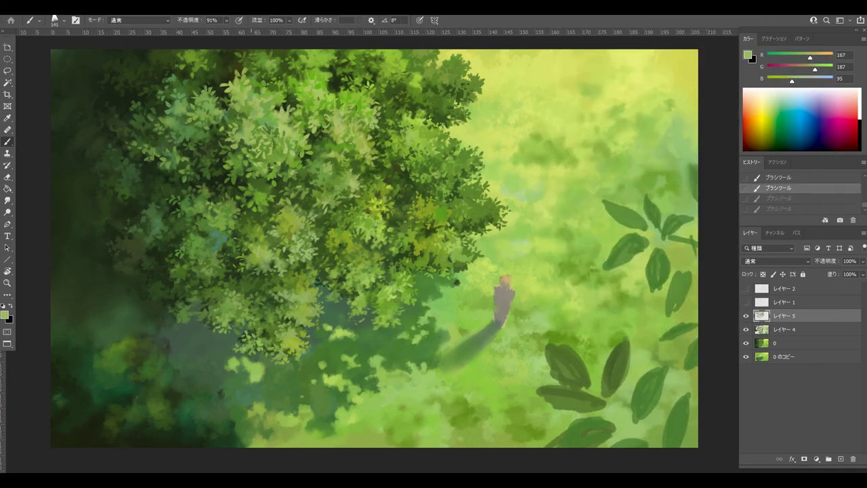
Step: Try green leaf strokes at the canopy's rightmost tip, resampling nearby greens and undoing the strokes
{"action": "left_click", "coordinate": [489, 209], "text": "alt"}
{"action": "left_click", "coordinate": [492, 205], "text": "alt"}
{"action": "mouse_move", "coordinate": [498, 200]}
{"action": "left_mouse_down"}
{"action": "mouse_move", "coordinate": [499, 207]}
{"action": "mouse_move", "coordinate": [476, 187]}
{"action": "mouse_move", "coordinate": [472, 197]}
{"action": "left_mouse_up"}
{"action": "left_click", "coordinate": [485, 206], "text": "alt"}
{"action": "left_click", "coordinate": [483, 194], "text": "alt"}
{"action": "left_click", "coordinate": [482, 192], "text": "alt"}
{"action": "key", "text": "ctrl+z"}
{"action": "key", "text": "ctrl+z"}
{"action": "left_click", "coordinate": [478, 189], "text": "alt"}
{"action": "left_click", "coordinate": [470, 189], "text": "alt"}
{"action": "key", "text": "ctrl+z"}
Step: Sample greens below the canopy's right tip and paint leaf strokes along that edge
{"action": "left_click", "coordinate": [484, 229], "text": "alt"}
{"action": "left_click_drag", "start_coordinate": [485, 233], "coordinate": [491, 237]}
{"action": "left_click", "coordinate": [476, 224], "text": "alt"}
{"action": "left_click", "coordinate": [470, 217], "text": "alt"}
{"action": "left_click_drag", "start_coordinate": [466, 210], "coordinate": [472, 218]}
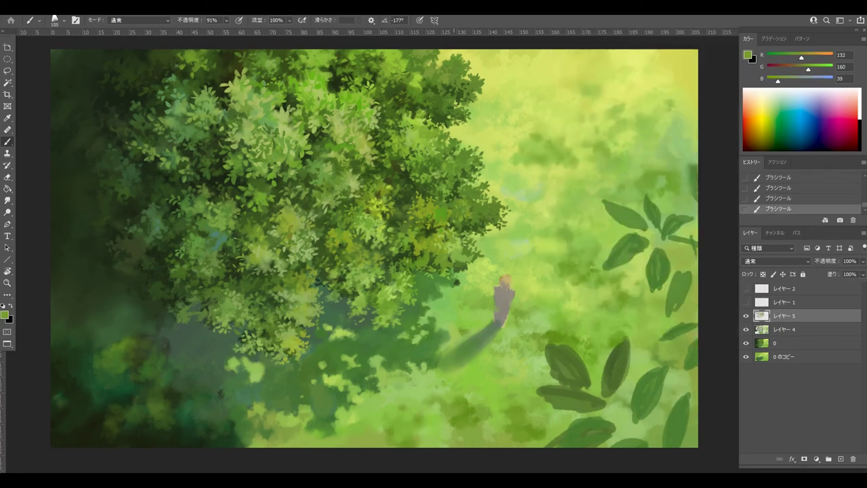
Step: Sample greens in the canopy's lower centre and paint a short leaf stroke between the clumps there
{"action": "left_click", "coordinate": [339, 234], "text": "alt"}
{"action": "left_click", "coordinate": [317, 237], "text": "alt"}
{"action": "left_click_drag", "start_coordinate": [312, 233], "coordinate": [314, 239]}
{"action": "left_click", "coordinate": [297, 237], "text": "alt"}
{"action": "left_click", "coordinate": [291, 236], "text": "alt"}
Step: Set the brush tip angle to 112° and paint a dark-green stroke in the canopy's left centre
{"action": "key", "text": "F5"}
{"action": "left_click", "coordinate": [714, 192]}
{"action": "key", "text": "F5"}
{"action": "left_click", "coordinate": [265, 234], "text": "alt"}
{"action": "left_click_drag", "start_coordinate": [259, 229], "coordinate": [262, 237]}
{"action": "left_click", "coordinate": [262, 234], "text": "alt"}
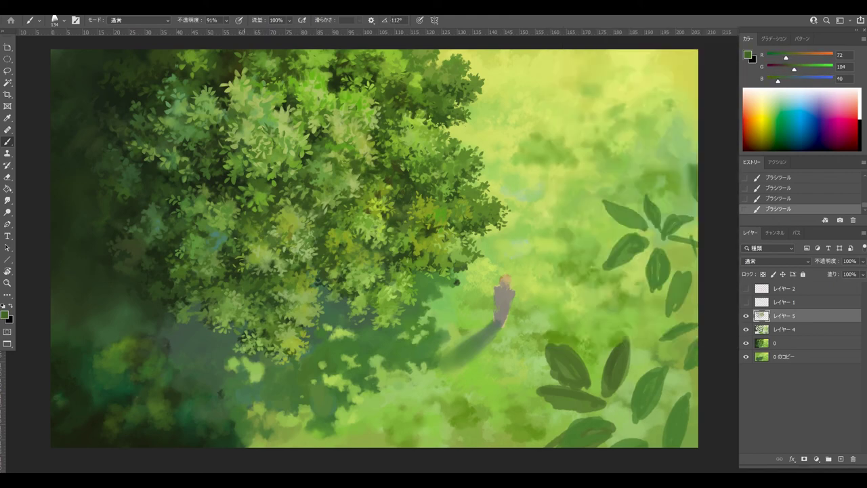
Step: Reopen the brush settings, sample a light green and paint a small leaf stroke in the canopy's upper centre
{"action": "left_click", "coordinate": [309, 298], "text": "alt"}
{"action": "key", "text": "F5"}
{"action": "left_click", "coordinate": [267, 158], "text": "alt"}
{"action": "left_click_drag", "start_coordinate": [267, 158], "coordinate": [260, 158]}
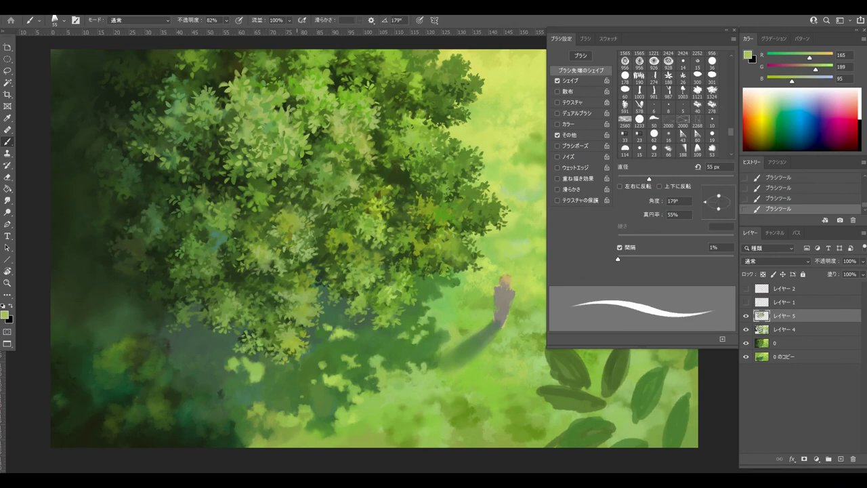
Step: Try a leaf stroke in the canopy's upper right centre with sampled greens, undoing the last stroke
{"action": "left_click", "coordinate": [347, 237], "text": "alt"}
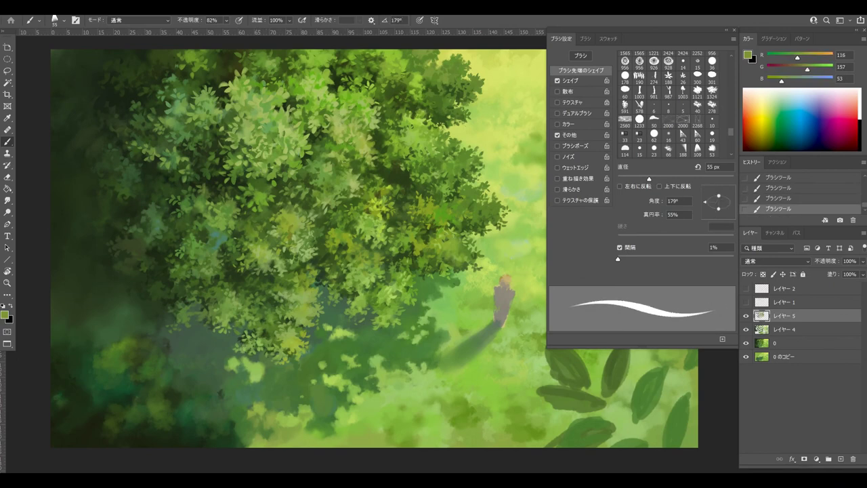
{"action": "left_click", "coordinate": [349, 135], "text": "alt"}
{"action": "left_click", "coordinate": [339, 153], "text": "alt"}
{"action": "mouse_move", "coordinate": [339, 152]}
{"action": "left_mouse_down"}
{"action": "mouse_move", "coordinate": [349, 153]}
{"action": "mouse_move", "coordinate": [334, 140]}
{"action": "mouse_move", "coordinate": [353, 143]}
{"action": "left_mouse_up"}
{"action": "left_click", "coordinate": [346, 128], "text": "alt"}
{"action": "left_click", "coordinate": [375, 146], "text": "alt"}
{"action": "key", "text": "ctrl+z"}
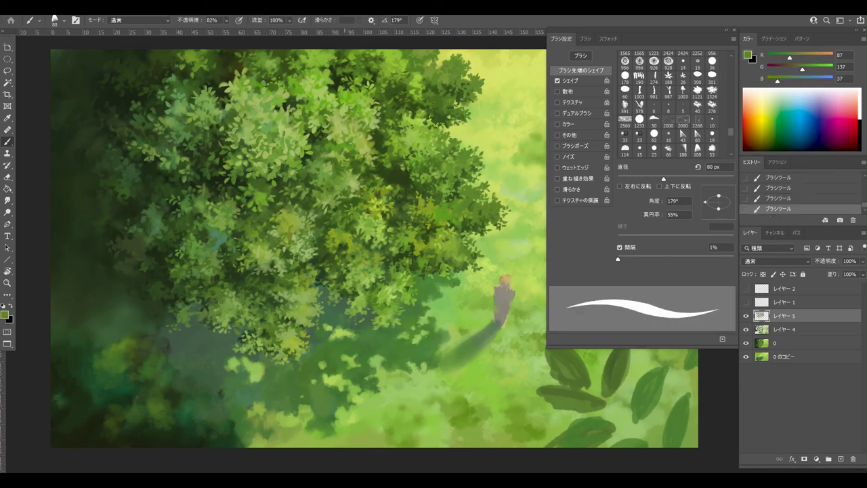
Step: Sample a light green from the upper right-centre leaves and compare the last two strokes by undoing and redoing them
{"action": "left_click", "coordinate": [352, 132], "text": "alt"}
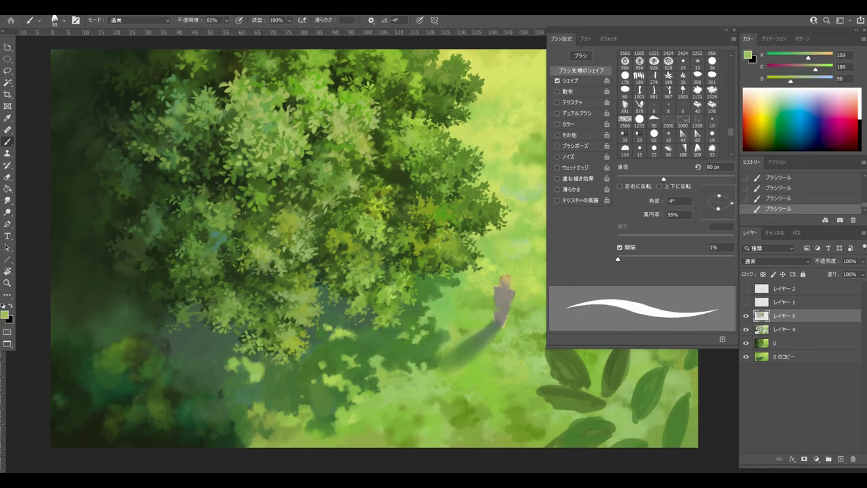
{"action": "key", "text": "ctrl+z"}
{"action": "key", "text": "ctrl+z"}
{"action": "key", "text": "ctrl+shift+z"}
{"action": "key", "text": "ctrl+shift+z"}
Step: Try light-green strokes in the canopy's upper centre, undo them and paint a replacement stroke slightly lower with a resampled green
{"action": "left_click_drag", "start_coordinate": [300, 101], "coordinate": [307, 98]}
{"action": "left_click", "coordinate": [302, 97], "text": "alt"}
{"action": "key", "text": "ctrl+z"}
{"action": "left_click", "coordinate": [305, 98], "text": "alt"}
{"action": "left_click", "coordinate": [296, 126], "text": "alt"}
{"action": "key", "text": "ctrl+z"}
{"action": "left_click_drag", "start_coordinate": [291, 129], "coordinate": [286, 134]}
{"action": "left_click", "coordinate": [275, 139], "text": "alt"}
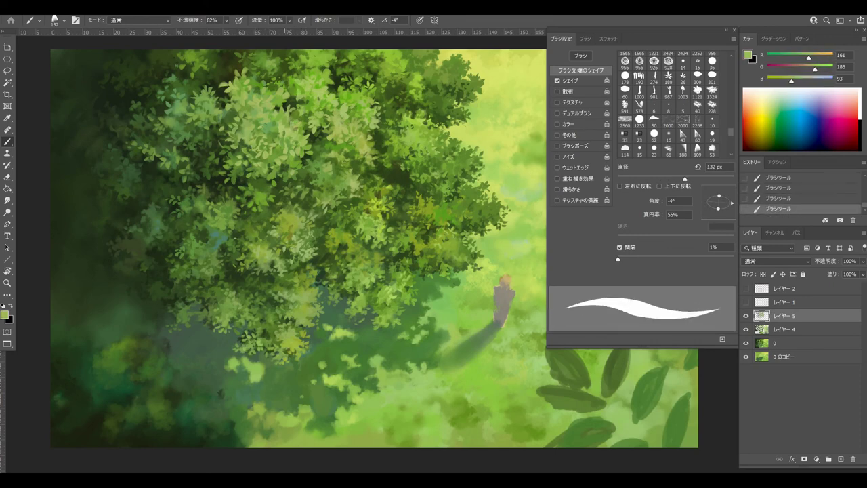
Step: Try a leaf stroke in the canopy's upper centre with sampled light greens and undo it along with the preceding strokes
{"action": "left_click", "coordinate": [271, 140], "text": "alt"}
{"action": "key", "text": "ctrl+z"}
{"action": "left_click", "coordinate": [264, 143], "text": "alt"}
{"action": "mouse_move", "coordinate": [261, 141]}
{"action": "left_mouse_down"}
{"action": "mouse_move", "coordinate": [248, 146]}
{"action": "mouse_move", "coordinate": [258, 153]}
{"action": "left_mouse_up"}
{"action": "key", "text": "ctrl+z"}
{"action": "key", "text": "ctrl+z"}
{"action": "key", "text": "ctrl+z"}
{"action": "key", "text": "ctrl+z"}
Step: Try leaf strokes slightly left and right of the canopy's upper centre with resampled greens, undoing each attempt
{"action": "left_click", "coordinate": [251, 131], "text": "alt"}
{"action": "left_click", "coordinate": [253, 141], "text": "alt"}
{"action": "mouse_move", "coordinate": [256, 136]}
{"action": "left_mouse_down"}
{"action": "mouse_move", "coordinate": [248, 135]}
{"action": "mouse_move", "coordinate": [252, 145]}
{"action": "left_mouse_up"}
{"action": "key", "text": "ctrl+z"}
{"action": "key", "text": "ctrl+z"}
{"action": "left_click", "coordinate": [282, 123], "text": "alt"}
{"action": "left_click_drag", "start_coordinate": [287, 116], "coordinate": [284, 121]}
{"action": "left_click", "coordinate": [314, 117], "text": "alt"}
{"action": "key", "text": "ctrl+z"}
Step: Paint two leaf strokes in the canopy's upper right centre using greens sampled from the surrounding leaves
{"action": "left_click", "coordinate": [345, 96], "text": "alt"}
{"action": "left_click", "coordinate": [344, 109], "text": "alt"}
{"action": "mouse_move", "coordinate": [345, 112]}
{"action": "left_mouse_down"}
{"action": "mouse_move", "coordinate": [336, 132]}
{"action": "mouse_move", "coordinate": [334, 122]}
{"action": "mouse_move", "coordinate": [346, 146]}
{"action": "left_mouse_up"}
{"action": "left_click", "coordinate": [344, 124], "text": "alt"}
{"action": "left_click", "coordinate": [340, 126], "text": "alt"}
{"action": "left_click", "coordinate": [336, 130], "text": "alt"}
{"action": "left_click", "coordinate": [339, 129], "text": "alt"}
{"action": "left_click", "coordinate": [345, 143], "text": "alt"}
{"action": "left_click_drag", "start_coordinate": [350, 148], "coordinate": [337, 136]}
{"action": "left_click", "coordinate": [345, 145], "text": "alt"}
Step: Switch to the 74 px brush and paint a sampled-green leaf stroke at the canopy's lower right edge
{"action": "key", "text": "period"}
{"action": "left_click", "coordinate": [464, 134], "text": "alt"}
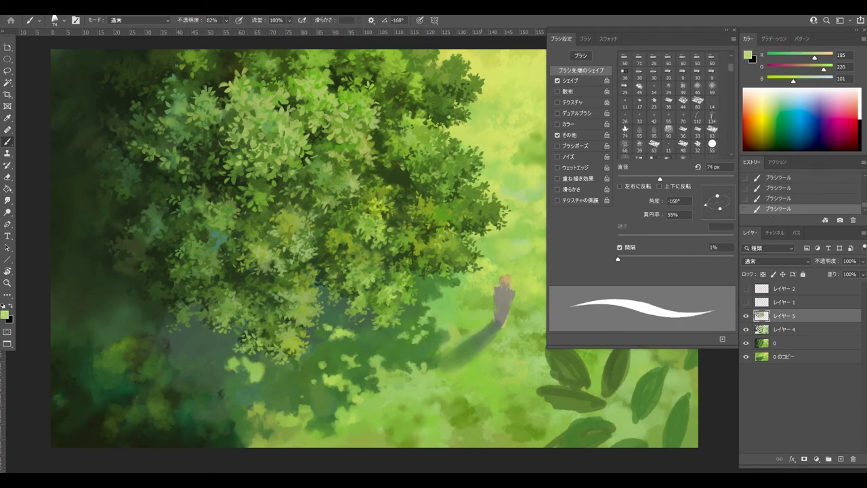
{"action": "key", "text": "F5"}
{"action": "left_click", "coordinate": [447, 272], "text": "alt"}
{"action": "left_click_drag", "start_coordinate": [442, 274], "coordinate": [447, 278]}
{"action": "key", "text": "F5"}
{"action": "key", "text": "F5"}
Step: Try a dab at the lower right edge, undo it and paint a sampled-green stroke along the canopy's lower fringe
{"action": "left_click", "coordinate": [453, 285], "text": "alt"}
{"action": "left_click", "coordinate": [449, 271]}
{"action": "left_click", "coordinate": [443, 273], "text": "alt"}
{"action": "left_click", "coordinate": [470, 281], "text": "alt"}
{"action": "key", "text": "ctrl+z"}
{"action": "left_click_drag", "start_coordinate": [329, 329], "coordinate": [348, 334]}
Step: Sample a mid green and paint a leaf stroke inside the canopy's lower right foliage
{"action": "left_click", "coordinate": [461, 275], "text": "alt"}
{"action": "key", "text": "F5"}
{"action": "key", "text": "F5"}
{"action": "left_click", "coordinate": [422, 248], "text": "alt"}
{"action": "left_click_drag", "start_coordinate": [438, 240], "coordinate": [417, 260]}
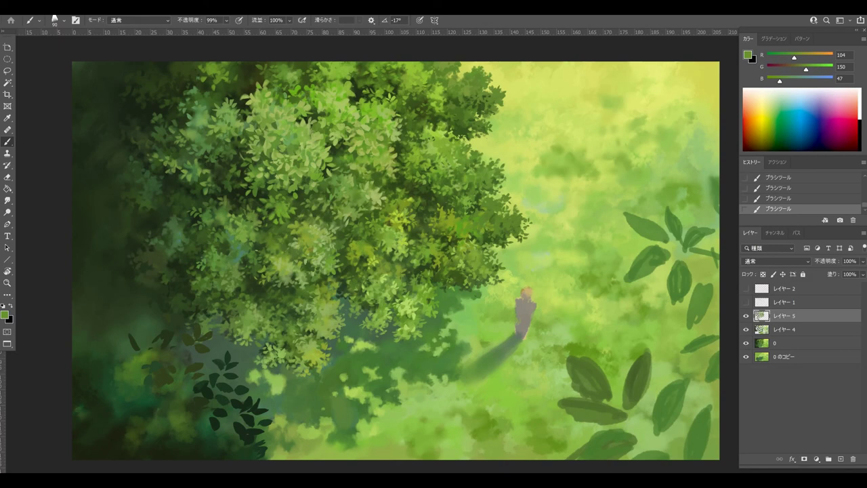
Step: Compare the tree with and without the leaf details by toggling the visibility of レイヤー 5
{"action": "left_click", "coordinate": [746, 315]}
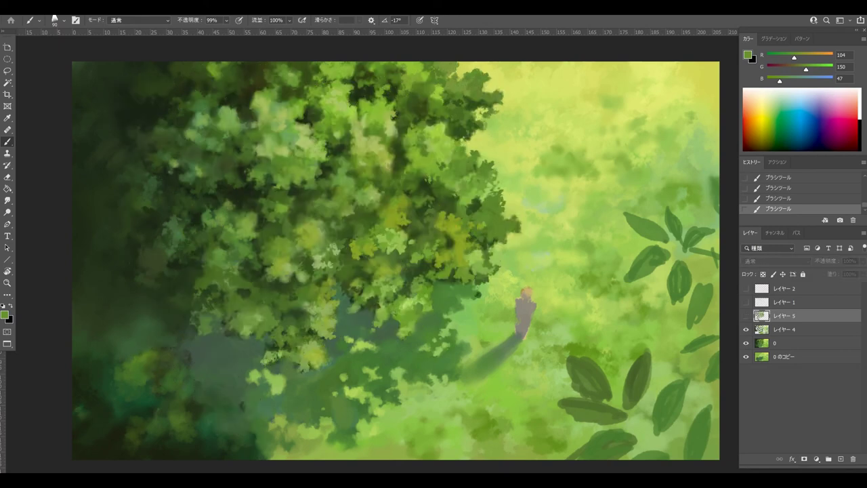
{"action": "key", "text": "ctrl+comma"}
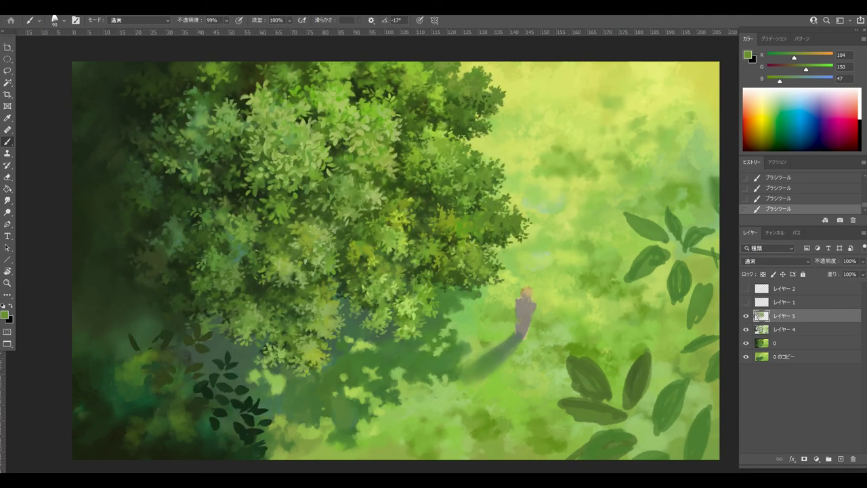
{"action": "key", "text": "ctrl+comma"}
{"action": "key", "text": "ctrl+comma"}
Step: Add a new layer above レイヤー 5 and trace the canopy's right and lower outline as red scallops
{"action": "left_click", "coordinate": [840, 459]}
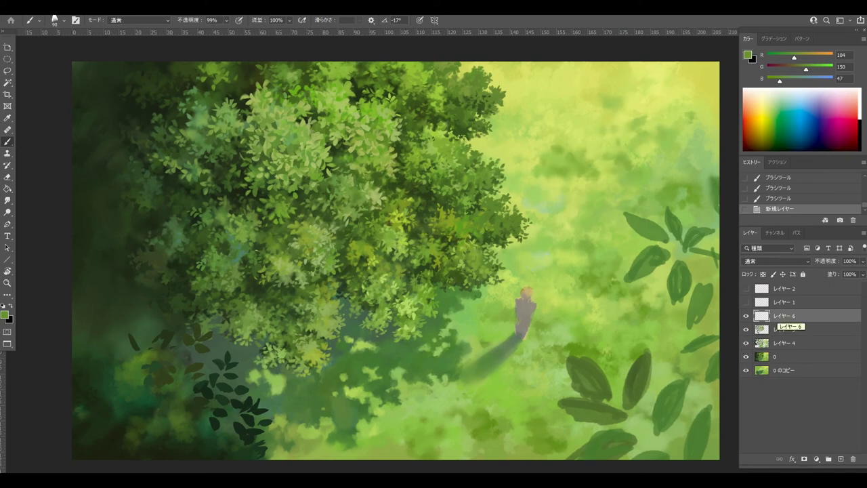
{"action": "left_click", "coordinate": [854, 123]}
{"action": "mouse_move", "coordinate": [472, 69]}
{"action": "left_mouse_down"}
{"action": "mouse_move", "coordinate": [488, 105]}
{"action": "mouse_move", "coordinate": [472, 132]}
{"action": "mouse_move", "coordinate": [521, 225]}
{"action": "mouse_move", "coordinate": [490, 269]}
{"action": "mouse_move", "coordinate": [391, 338]}
{"action": "mouse_move", "coordinate": [349, 302]}
{"action": "mouse_move", "coordinate": [336, 348]}
{"action": "mouse_move", "coordinate": [255, 368]}
{"action": "mouse_move", "coordinate": [200, 349]}
{"action": "left_mouse_up"}
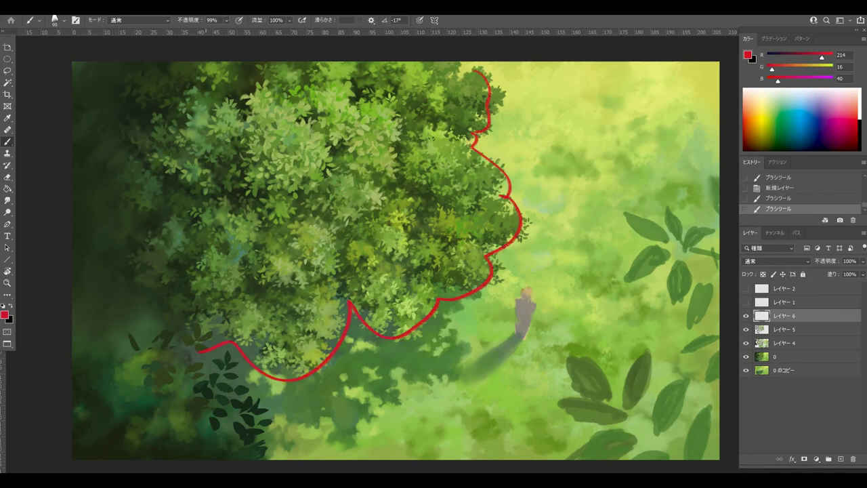
Step: Check the guide drawings on レイヤー 2 and レイヤー 1 by toggling their visibility
{"action": "left_click", "coordinate": [746, 288]}
{"action": "left_click", "coordinate": [746, 289]}
{"action": "left_click", "coordinate": [745, 302]}
{"action": "left_click", "coordinate": [746, 289]}
{"action": "left_click", "coordinate": [745, 288]}
{"action": "left_click", "coordinate": [746, 302]}
Step: Try red guide strokes from the canopy's top toward its right edge and undo them
{"action": "left_click_drag", "start_coordinate": [281, 132], "coordinate": [287, 121]}
{"action": "key", "text": "ctrl+z"}
{"action": "mouse_move", "coordinate": [292, 90]}
{"action": "left_mouse_down"}
{"action": "mouse_move", "coordinate": [287, 73]}
{"action": "mouse_move", "coordinate": [277, 83]}
{"action": "mouse_move", "coordinate": [509, 195]}
{"action": "left_mouse_up"}
{"action": "key", "text": "ctrl+z"}
Step: Draw red umbrella-like ribs curving from the canopy's apex toward its outer edges, undoing the trial cross-contour
{"action": "left_click_drag", "start_coordinate": [283, 91], "coordinate": [478, 268]}
{"action": "mouse_move", "coordinate": [284, 93]}
{"action": "left_mouse_down"}
{"action": "mouse_move", "coordinate": [403, 320]}
{"action": "mouse_move", "coordinate": [285, 138]}
{"action": "mouse_move", "coordinate": [309, 371]}
{"action": "left_mouse_up"}
{"action": "mouse_move", "coordinate": [274, 92]}
{"action": "left_mouse_down"}
{"action": "mouse_move", "coordinate": [237, 279]}
{"action": "mouse_move", "coordinate": [238, 343]}
{"action": "mouse_move", "coordinate": [134, 257]}
{"action": "mouse_move", "coordinate": [123, 314]}
{"action": "mouse_move", "coordinate": [108, 122]}
{"action": "mouse_move", "coordinate": [72, 151]}
{"action": "left_mouse_up"}
{"action": "left_click_drag", "start_coordinate": [215, 218], "coordinate": [432, 144]}
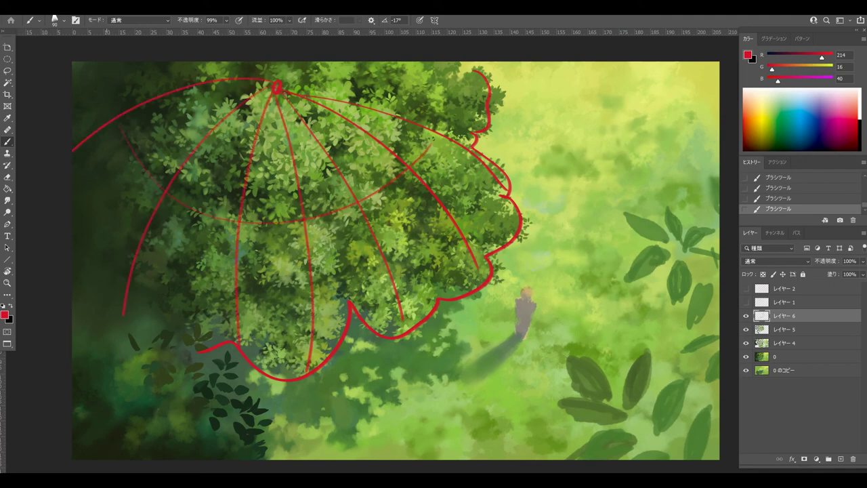
{"action": "key", "text": "ctrl+z"}
{"action": "mouse_move", "coordinate": [285, 79]}
{"action": "left_mouse_down"}
{"action": "mouse_move", "coordinate": [379, 58]}
{"action": "mouse_move", "coordinate": [433, 66]}
{"action": "left_mouse_up"}
Step: Compare against the perspective lines on レイヤー 2, leave them shown and move レイヤー 6 to the top of the stack
{"action": "left_click", "coordinate": [746, 288]}
{"action": "left_click", "coordinate": [746, 288]}
{"action": "left_click", "coordinate": [746, 288]}
{"action": "left_click", "coordinate": [746, 288]}
{"action": "left_click", "coordinate": [746, 288]}
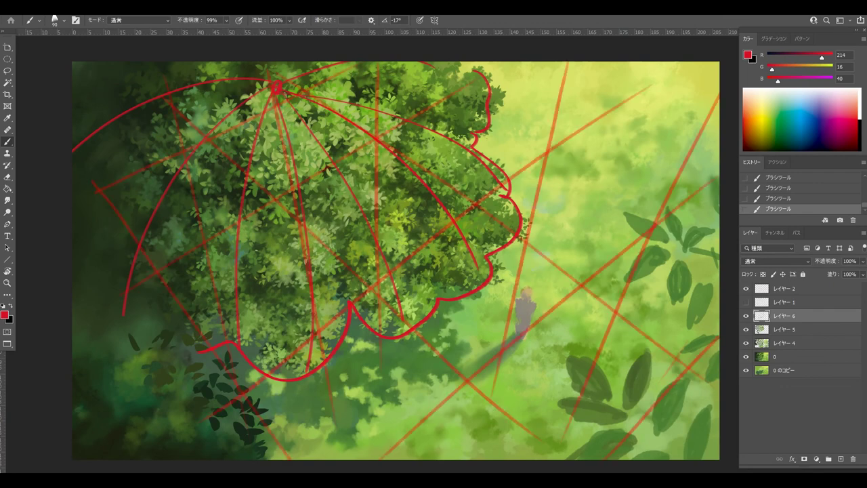
{"action": "left_click", "coordinate": [746, 288]}
{"action": "left_click", "coordinate": [746, 288]}
{"action": "left_click", "coordinate": [746, 288]}
{"action": "left_click", "coordinate": [746, 287]}
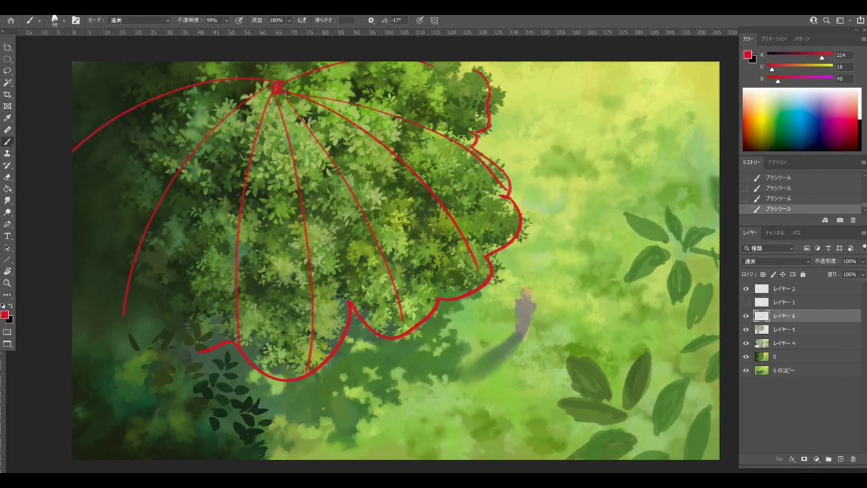
{"action": "left_click_drag", "start_coordinate": [785, 316], "coordinate": [786, 283]}
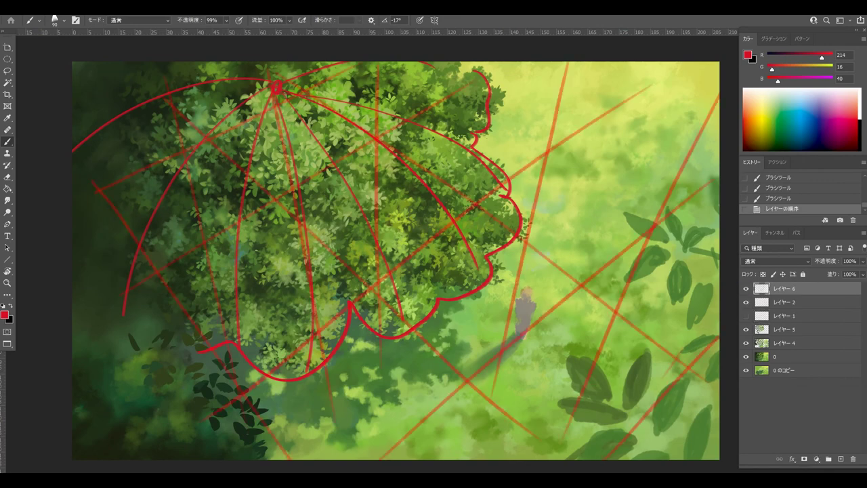
Step: Start a Hue/Saturation adjustment on レイヤー 6 with hue -180, saturation +100 and lightness -27
{"action": "key", "text": "ctrl+u"}
{"action": "left_click_drag", "start_coordinate": [712, 123], "coordinate": [755, 123]}
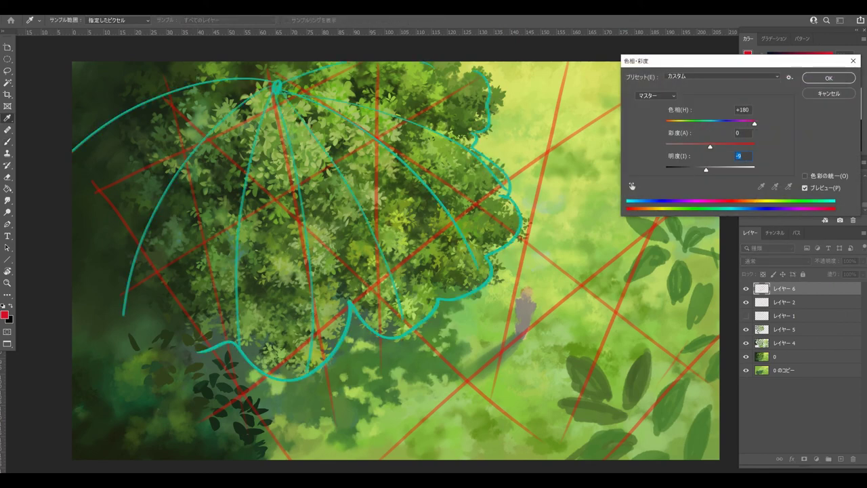
{"action": "mouse_move", "coordinate": [706, 169]}
{"action": "left_mouse_down"}
{"action": "mouse_move", "coordinate": [684, 169]}
{"action": "mouse_move", "coordinate": [728, 147]}
{"action": "left_mouse_up"}
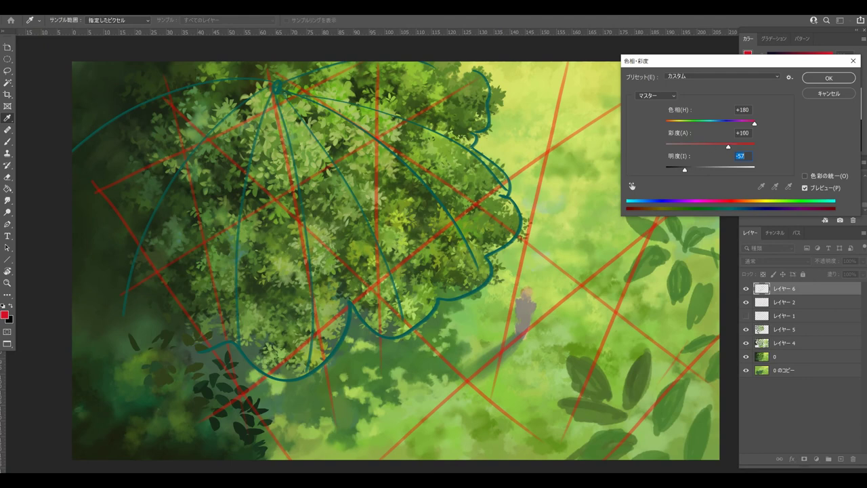
{"action": "key", "text": "shift+Tab"}
{"action": "left_click_drag", "start_coordinate": [685, 169], "coordinate": [698, 169]}
{"action": "left_click_drag", "start_coordinate": [754, 124], "coordinate": [735, 124]}
{"action": "key", "text": "shift+Tab"}
{"action": "key", "text": "shift+Tab"}
{"action": "type", "text": "-180"}
{"action": "key", "text": "Tab"}
{"action": "key", "text": "Tab"}
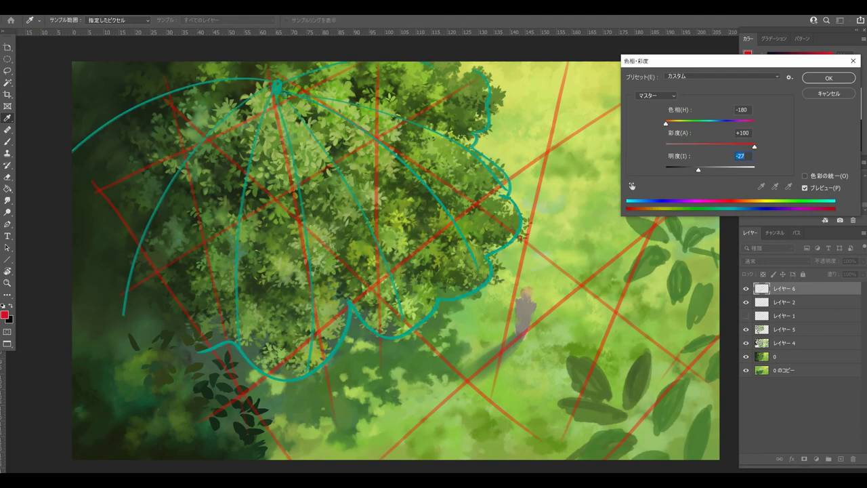
Step: Set the hue to -142, raise the lightness until the guide lines are light blue, and apply the adjustment
{"action": "key", "text": "shift+Tab"}
{"action": "key", "text": "shift+Tab"}
{"action": "type", "text": "-150"}
{"action": "key", "text": "Tab"}
{"action": "key", "text": "Tab"}
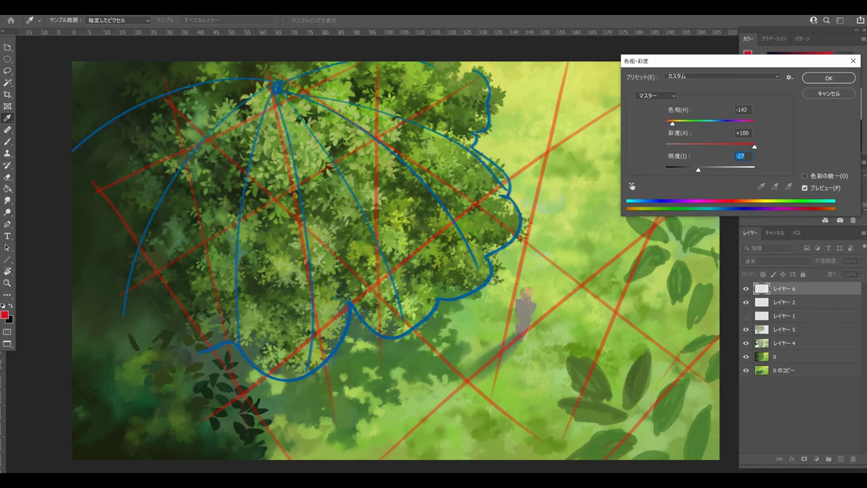
{"action": "key", "text": "shift+Tab"}
{"action": "key", "text": "shift+Tab"}
{"action": "left_click_drag", "start_coordinate": [698, 170], "coordinate": [731, 170]}
{"action": "key", "text": "Return"}
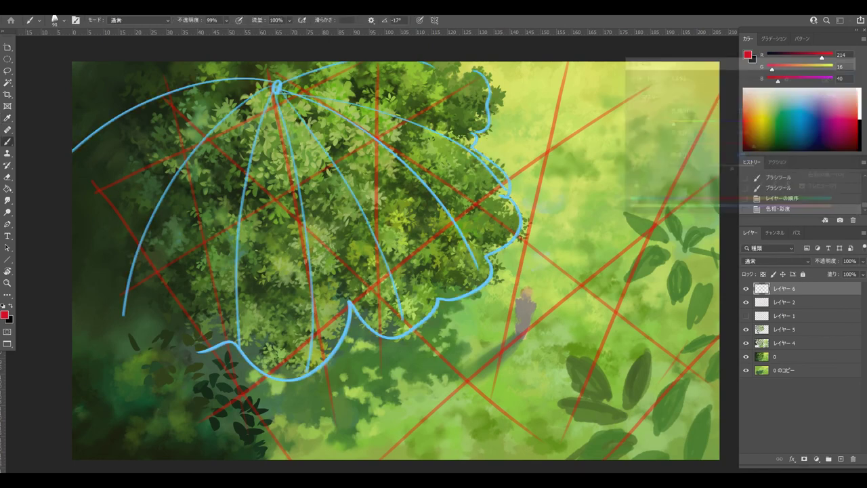
Step: Sample the guide's light blue, undo a trial cross-contour and draw an ellipse around the upper canopy
{"action": "left_click", "coordinate": [437, 315], "text": "alt"}
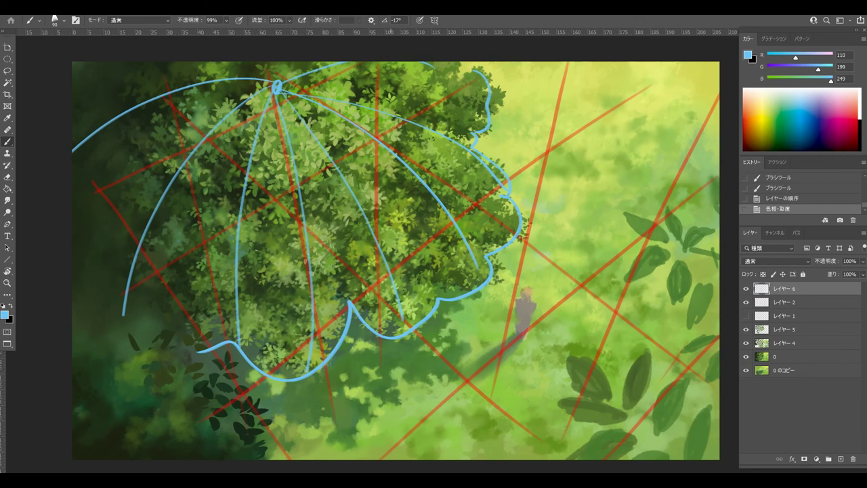
{"action": "mouse_move", "coordinate": [168, 98]}
{"action": "left_mouse_down"}
{"action": "mouse_move", "coordinate": [185, 129]}
{"action": "mouse_move", "coordinate": [229, 163]}
{"action": "mouse_move", "coordinate": [351, 180]}
{"action": "mouse_move", "coordinate": [422, 88]}
{"action": "mouse_move", "coordinate": [421, 65]}
{"action": "left_mouse_up"}
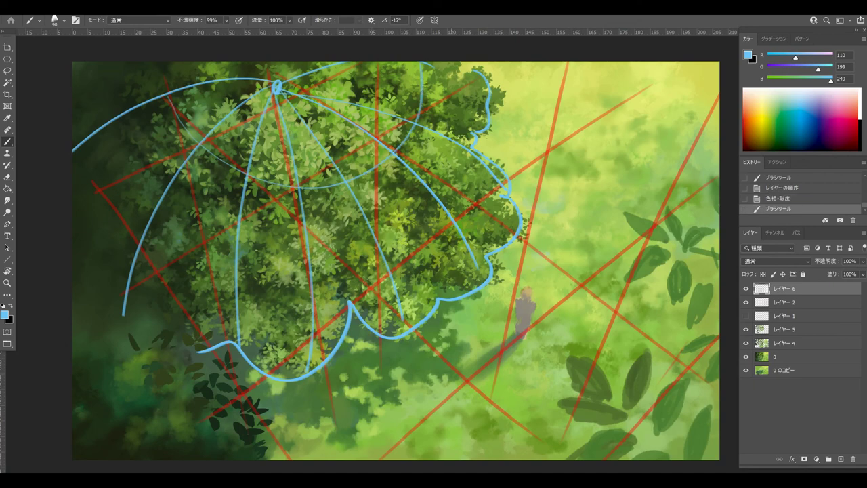
{"action": "key", "text": "ctrl+z"}
{"action": "mouse_move", "coordinate": [299, 69]}
{"action": "left_mouse_down"}
{"action": "mouse_move", "coordinate": [406, 91]}
{"action": "mouse_move", "coordinate": [428, 115]}
{"action": "mouse_move", "coordinate": [427, 136]}
{"action": "mouse_move", "coordinate": [389, 169]}
{"action": "mouse_move", "coordinate": [309, 198]}
{"action": "mouse_move", "coordinate": [193, 190]}
{"action": "mouse_move", "coordinate": [132, 125]}
{"action": "mouse_move", "coordinate": [169, 82]}
{"action": "mouse_move", "coordinate": [296, 62]}
{"action": "left_mouse_up"}
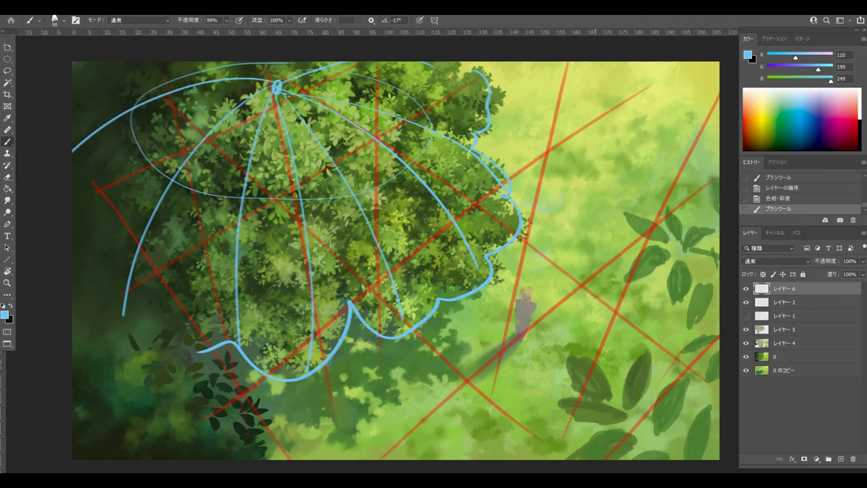
Step: Draw a larger light-blue elliptical contour around the middle of the canopy, redoing the first attempt
{"action": "mouse_move", "coordinate": [73, 171]}
{"action": "left_mouse_down"}
{"action": "mouse_move", "coordinate": [319, 303]}
{"action": "mouse_move", "coordinate": [491, 182]}
{"action": "mouse_move", "coordinate": [500, 95]}
{"action": "left_mouse_up"}
{"action": "key", "text": "ctrl+z"}
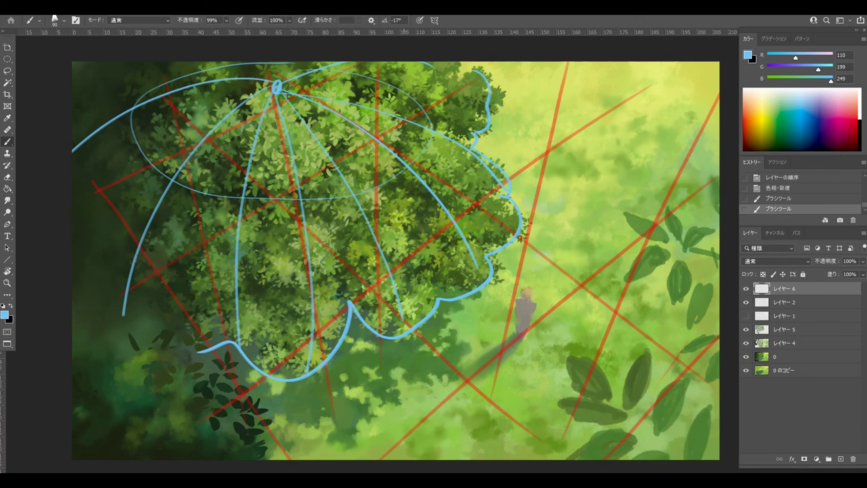
{"action": "left_click_drag", "start_coordinate": [448, 96], "coordinate": [464, 110]}
{"action": "mouse_move", "coordinate": [473, 209]}
{"action": "left_mouse_down"}
{"action": "mouse_move", "coordinate": [439, 244]}
{"action": "mouse_move", "coordinate": [157, 270]}
{"action": "mouse_move", "coordinate": [95, 61]}
{"action": "left_mouse_up"}
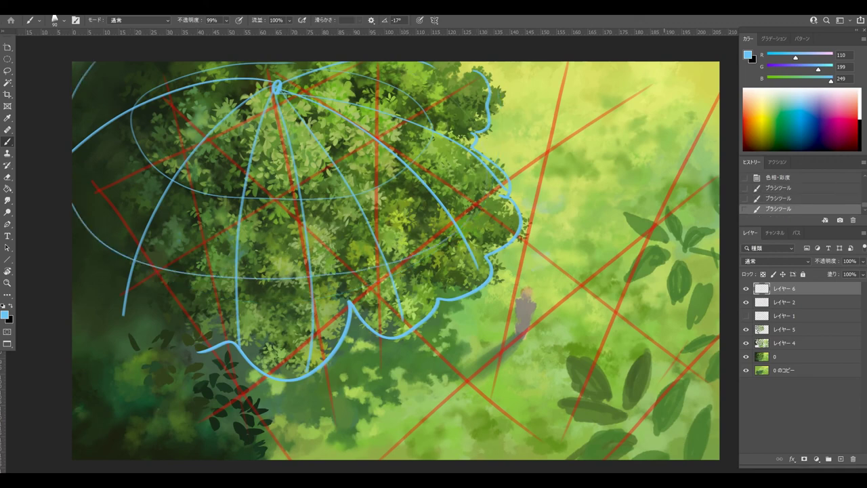
{"action": "mouse_move", "coordinate": [475, 215]}
{"action": "left_mouse_down"}
{"action": "mouse_move", "coordinate": [472, 118]}
{"action": "mouse_move", "coordinate": [458, 85]}
{"action": "left_mouse_up"}
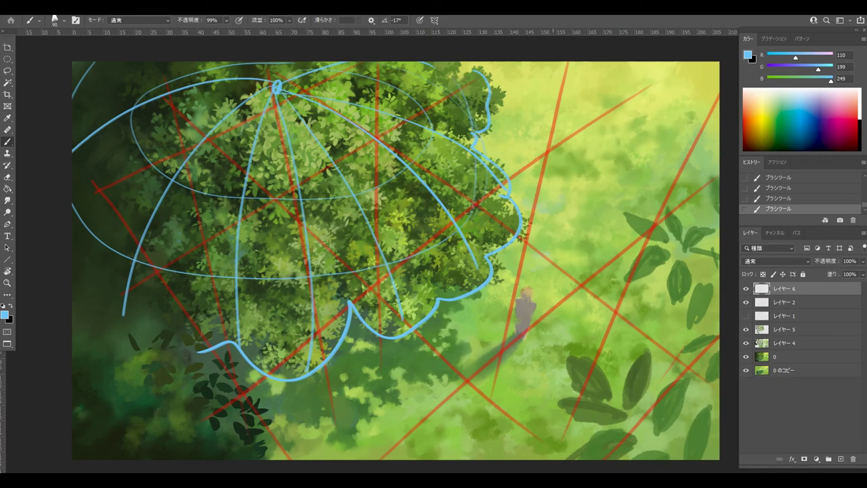
Step: Hide レイヤー 2 and draw a light-direction arrow labelled 光 over the grass in the picture's upper right
{"action": "left_click", "coordinate": [745, 302]}
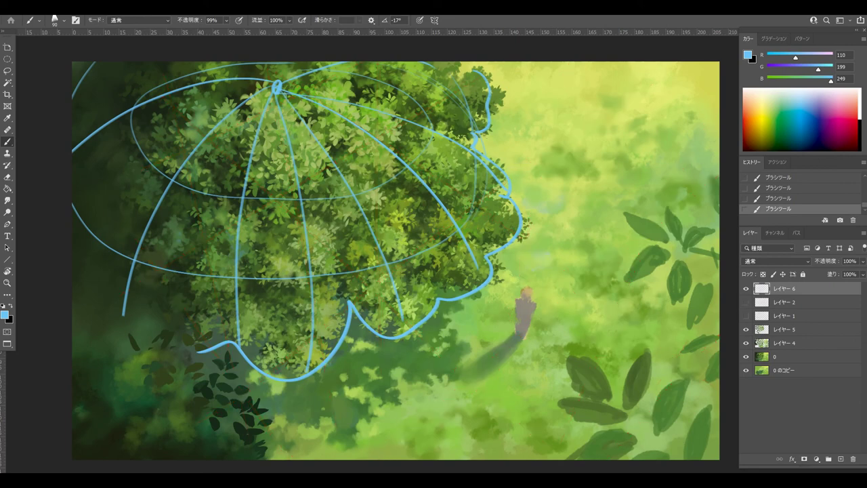
{"action": "mouse_move", "coordinate": [615, 64]}
{"action": "left_mouse_down"}
{"action": "mouse_move", "coordinate": [550, 132]}
{"action": "mouse_move", "coordinate": [562, 103]}
{"action": "mouse_move", "coordinate": [571, 129]}
{"action": "mouse_move", "coordinate": [540, 148]}
{"action": "left_mouse_up"}
{"action": "left_click_drag", "start_coordinate": [640, 82], "coordinate": [673, 75]}
{"action": "mouse_move", "coordinate": [660, 73]}
{"action": "left_mouse_down"}
{"action": "mouse_move", "coordinate": [659, 86]}
{"action": "mouse_move", "coordinate": [655, 72]}
{"action": "left_mouse_up"}
{"action": "mouse_move", "coordinate": [666, 72]}
{"action": "left_mouse_down"}
{"action": "mouse_move", "coordinate": [635, 104]}
{"action": "mouse_move", "coordinate": [691, 106]}
{"action": "mouse_move", "coordinate": [689, 91]}
{"action": "mouse_move", "coordinate": [680, 107]}
{"action": "mouse_move", "coordinate": [707, 95]}
{"action": "left_mouse_up"}
Step: Undo the latest trial strokes drawn over the canopy while keeping the 光 label
{"action": "key", "text": "ctrl+z"}
{"action": "key", "text": "ctrl+z"}
{"action": "key", "text": "ctrl+z"}
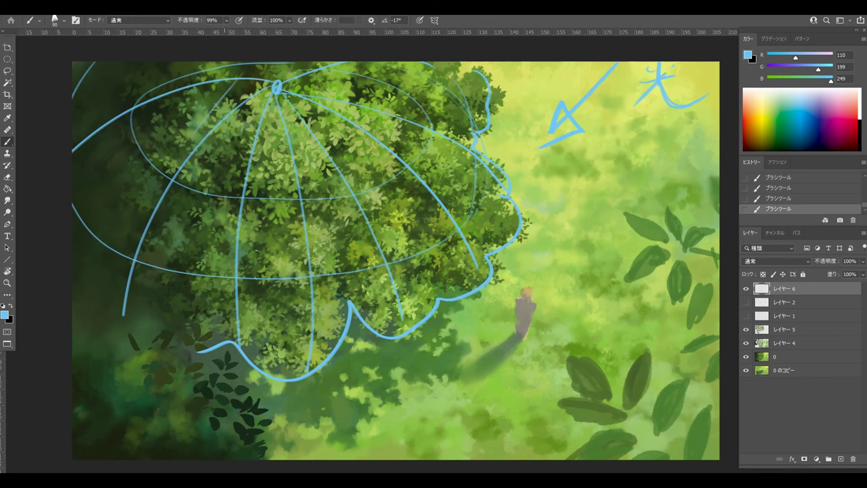
{"action": "key", "text": "ctrl+z"}
{"action": "key", "text": "ctrl+z"}
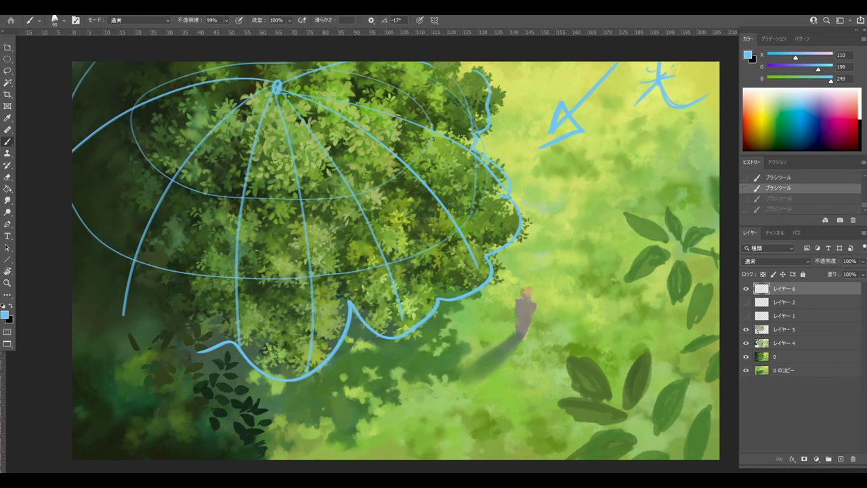
Step: Trace the wavy boundary between the lit foliage and the shaded left side of the canopy in red
{"action": "mouse_move", "coordinate": [213, 91]}
{"action": "left_mouse_down"}
{"action": "mouse_move", "coordinate": [242, 152]}
{"action": "mouse_move", "coordinate": [301, 195]}
{"action": "left_mouse_up"}
{"action": "mouse_move", "coordinate": [269, 221]}
{"action": "left_mouse_down"}
{"action": "mouse_move", "coordinate": [255, 261]}
{"action": "mouse_move", "coordinate": [264, 275]}
{"action": "mouse_move", "coordinate": [230, 250]}
{"action": "left_mouse_up"}
{"action": "mouse_move", "coordinate": [244, 210]}
{"action": "left_mouse_down"}
{"action": "mouse_move", "coordinate": [200, 209]}
{"action": "mouse_move", "coordinate": [204, 232]}
{"action": "mouse_move", "coordinate": [218, 244]}
{"action": "mouse_move", "coordinate": [180, 274]}
{"action": "mouse_move", "coordinate": [182, 322]}
{"action": "mouse_move", "coordinate": [202, 367]}
{"action": "left_mouse_up"}
{"action": "mouse_move", "coordinate": [220, 92]}
{"action": "left_mouse_down"}
{"action": "mouse_move", "coordinate": [268, 82]}
{"action": "mouse_move", "coordinate": [299, 63]}
{"action": "left_mouse_up"}
{"action": "left_click_drag", "start_coordinate": [215, 74], "coordinate": [207, 86]}
Step: Hatch the shaded left side of the tree with long red diagonal lines, undoing the last trial stroke
{"action": "left_click_drag", "start_coordinate": [127, 70], "coordinate": [72, 147]}
{"action": "left_click_drag", "start_coordinate": [146, 122], "coordinate": [71, 251]}
{"action": "left_click_drag", "start_coordinate": [168, 172], "coordinate": [71, 336]}
{"action": "left_click_drag", "start_coordinate": [185, 216], "coordinate": [116, 350]}
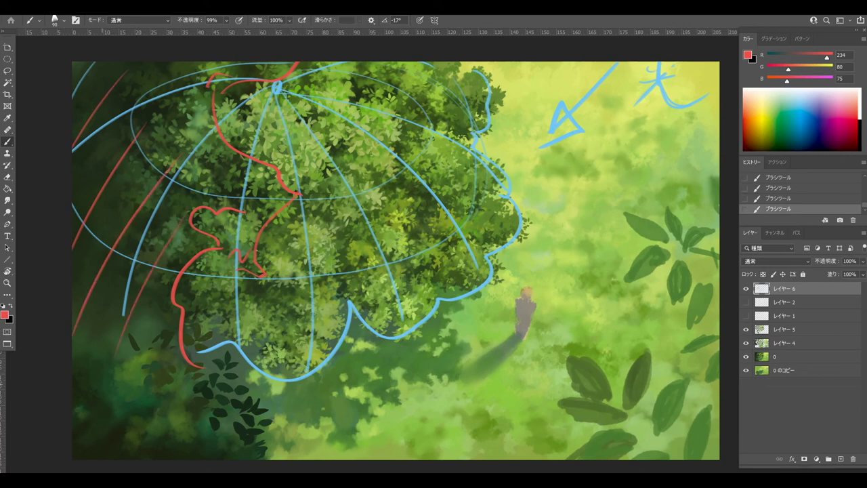
{"action": "left_click_drag", "start_coordinate": [148, 157], "coordinate": [196, 96]}
{"action": "key", "text": "ctrl+z"}
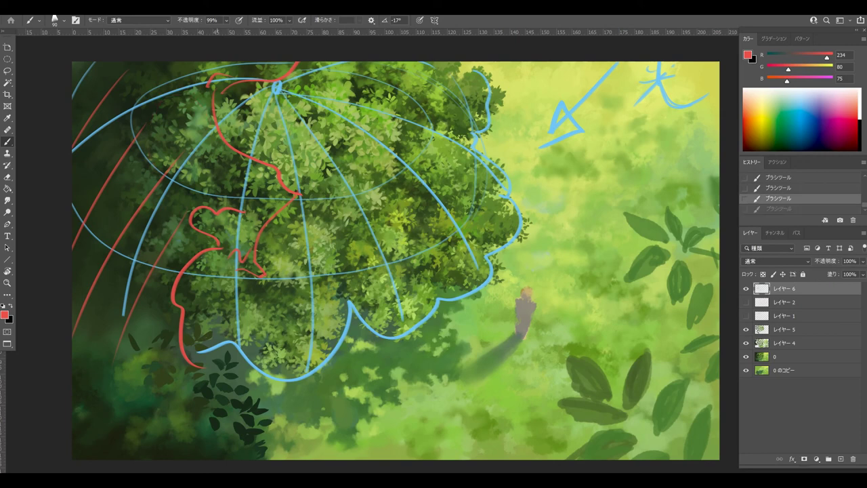
Step: Mark the lower notch in red and outline three rounded leaf clumps across the upper canopy
{"action": "mouse_move", "coordinate": [310, 366]}
{"action": "left_mouse_down"}
{"action": "mouse_move", "coordinate": [342, 341]}
{"action": "mouse_move", "coordinate": [350, 303]}
{"action": "left_mouse_up"}
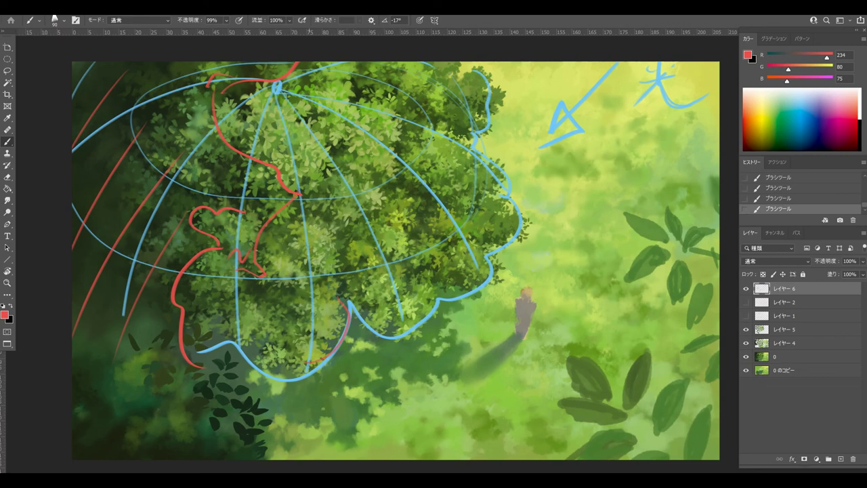
{"action": "mouse_move", "coordinate": [298, 68]}
{"action": "left_mouse_down"}
{"action": "mouse_move", "coordinate": [319, 71]}
{"action": "mouse_move", "coordinate": [338, 166]}
{"action": "mouse_move", "coordinate": [288, 193]}
{"action": "left_mouse_up"}
{"action": "mouse_move", "coordinate": [358, 95]}
{"action": "left_mouse_down"}
{"action": "mouse_move", "coordinate": [410, 148]}
{"action": "mouse_move", "coordinate": [371, 174]}
{"action": "left_mouse_up"}
{"action": "mouse_move", "coordinate": [413, 122]}
{"action": "left_mouse_down"}
{"action": "mouse_move", "coordinate": [436, 115]}
{"action": "mouse_move", "coordinate": [405, 192]}
{"action": "left_mouse_up"}
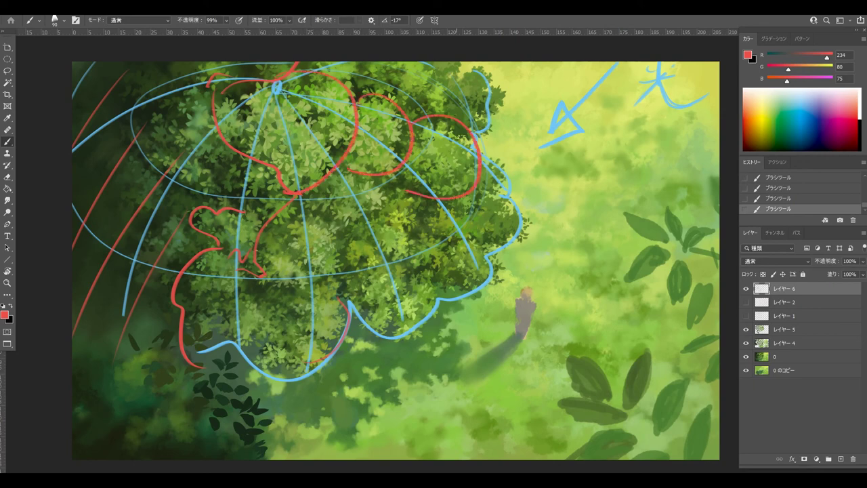
Step: Outline more rounded leaf clumps in red at the canopy's upper right, centre and lower right, undoing one stroke
{"action": "left_click_drag", "start_coordinate": [436, 62], "coordinate": [450, 117]}
{"action": "mouse_move", "coordinate": [391, 178]}
{"action": "left_mouse_down"}
{"action": "mouse_move", "coordinate": [390, 204]}
{"action": "mouse_move", "coordinate": [303, 202]}
{"action": "left_mouse_up"}
{"action": "left_click_drag", "start_coordinate": [468, 193], "coordinate": [475, 213]}
{"action": "key", "text": "ctrl+z"}
{"action": "left_click_drag", "start_coordinate": [395, 206], "coordinate": [439, 292]}
{"action": "left_click_drag", "start_coordinate": [336, 239], "coordinate": [358, 319]}
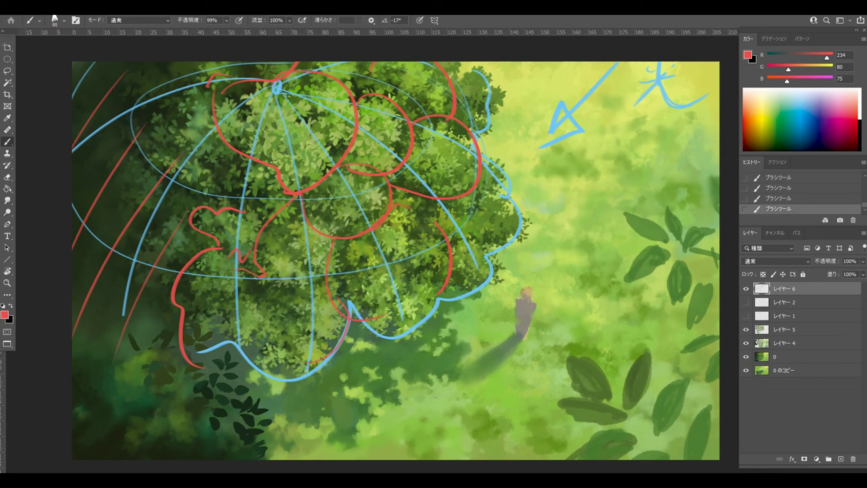
Step: Circle the leaf clump near the canopy's right edge in red and undo a trial curve on the left
{"action": "left_click_drag", "start_coordinate": [447, 130], "coordinate": [476, 159]}
{"action": "left_click_drag", "start_coordinate": [434, 126], "coordinate": [423, 195]}
{"action": "mouse_move", "coordinate": [264, 84]}
{"action": "left_mouse_down"}
{"action": "mouse_move", "coordinate": [217, 143]}
{"action": "mouse_move", "coordinate": [180, 292]}
{"action": "left_mouse_up"}
{"action": "key", "text": "ctrl+z"}
{"action": "left_click_drag", "start_coordinate": [273, 212], "coordinate": [284, 212]}
Step: Set the foreground colour to bright red and trace the whole lit foliage mass with a thick 171 px brush outline
{"action": "left_click", "coordinate": [5, 314]}
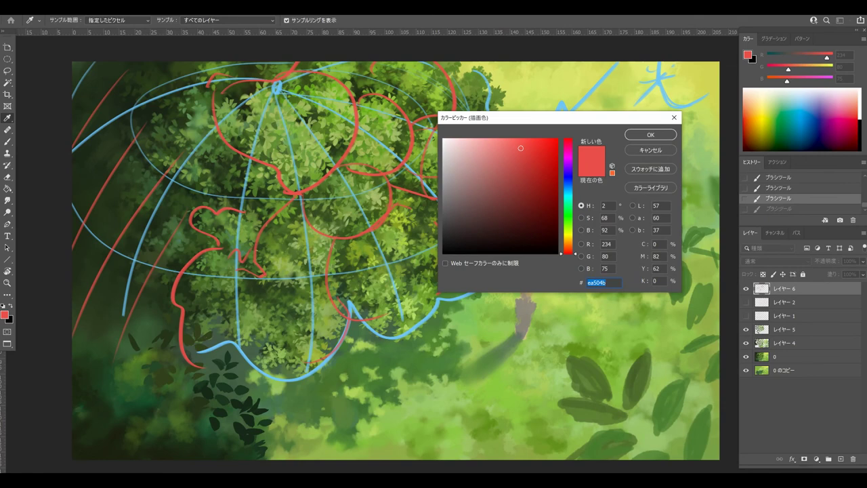
{"action": "left_click", "coordinate": [556, 140]}
{"action": "left_click", "coordinate": [641, 135]}
{"action": "key", "text": "Return"}
{"action": "key", "text": "b"}
{"action": "mouse_move", "coordinate": [295, 63]}
{"action": "left_mouse_down"}
{"action": "mouse_move", "coordinate": [278, 80]}
{"action": "mouse_move", "coordinate": [217, 85]}
{"action": "mouse_move", "coordinate": [227, 139]}
{"action": "mouse_move", "coordinate": [288, 191]}
{"action": "mouse_move", "coordinate": [209, 205]}
{"action": "mouse_move", "coordinate": [178, 283]}
{"action": "mouse_move", "coordinate": [201, 367]}
{"action": "mouse_move", "coordinate": [247, 373]}
{"action": "left_mouse_up"}
{"action": "mouse_move", "coordinate": [490, 62]}
{"action": "left_mouse_down"}
{"action": "mouse_move", "coordinate": [484, 105]}
{"action": "mouse_move", "coordinate": [519, 203]}
{"action": "mouse_move", "coordinate": [491, 281]}
{"action": "mouse_move", "coordinate": [352, 315]}
{"action": "mouse_move", "coordinate": [248, 373]}
{"action": "left_mouse_up"}
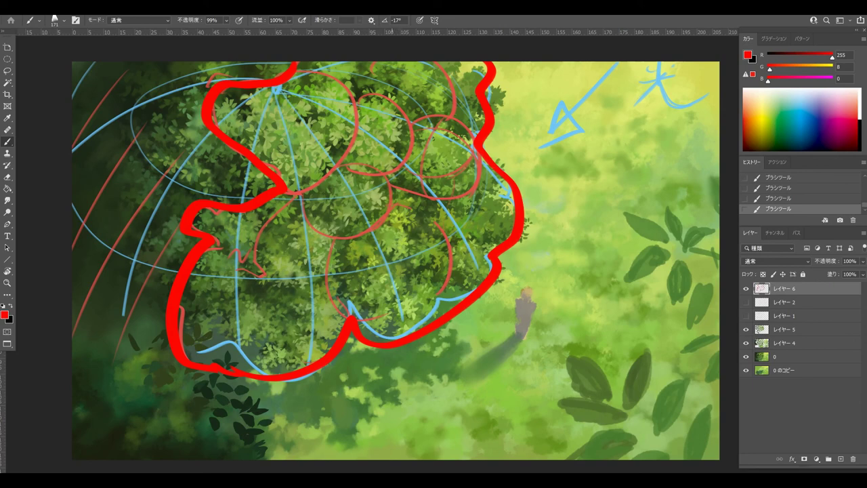
Step: Set the foreground colour to 00ff18 and undo the last brush stroke
{"action": "left_click", "coordinate": [5, 315]}
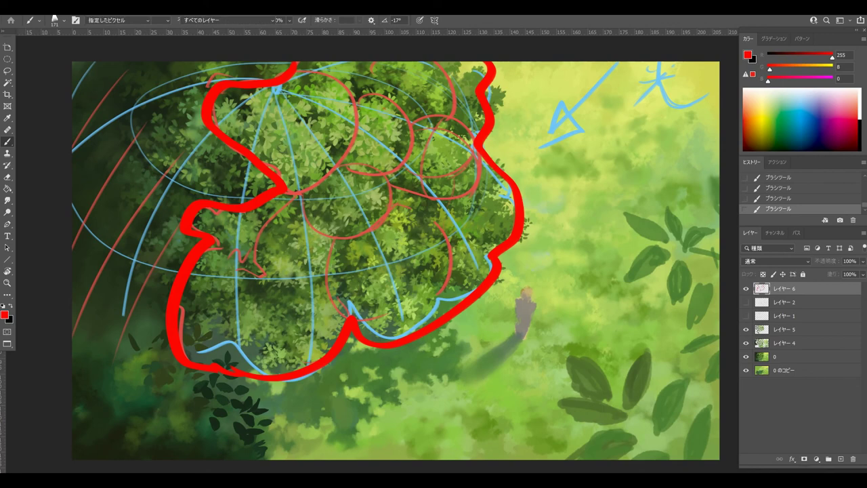
{"action": "type", "text": "00ff18"}
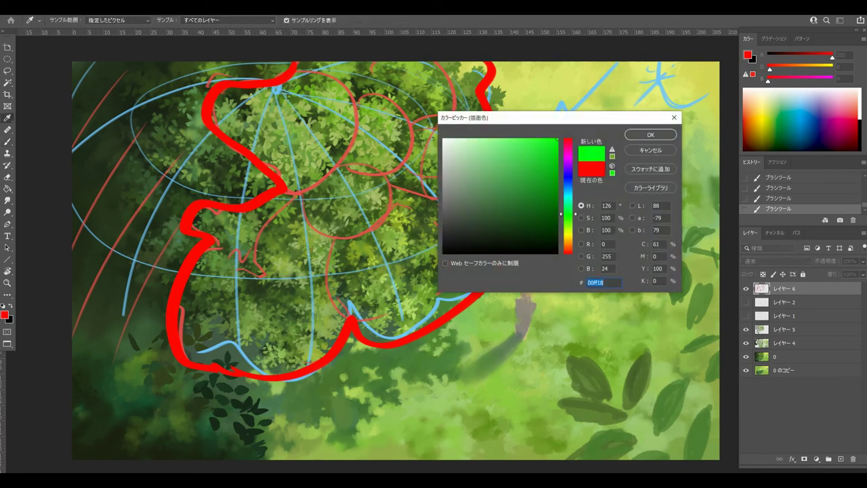
{"action": "left_click", "coordinate": [650, 134]}
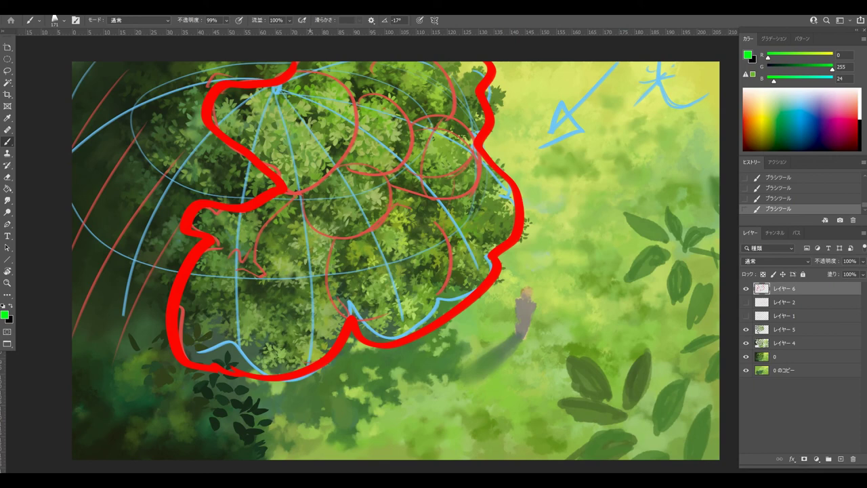
{"action": "key", "text": "ctrl+z"}
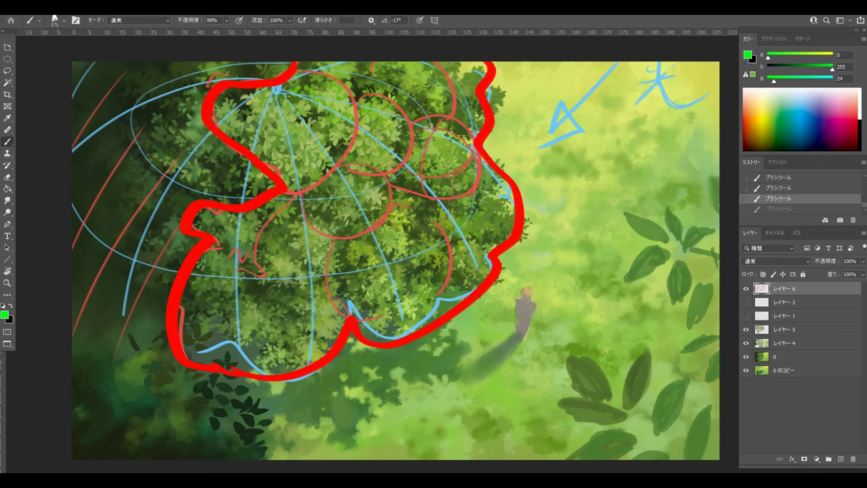
Step: Set the foreground colour to magenta (RGB 222, 0, 255) and circle the canopy's individual leaf clumps
{"action": "left_click_drag", "start_coordinate": [773, 80], "coordinate": [813, 81]}
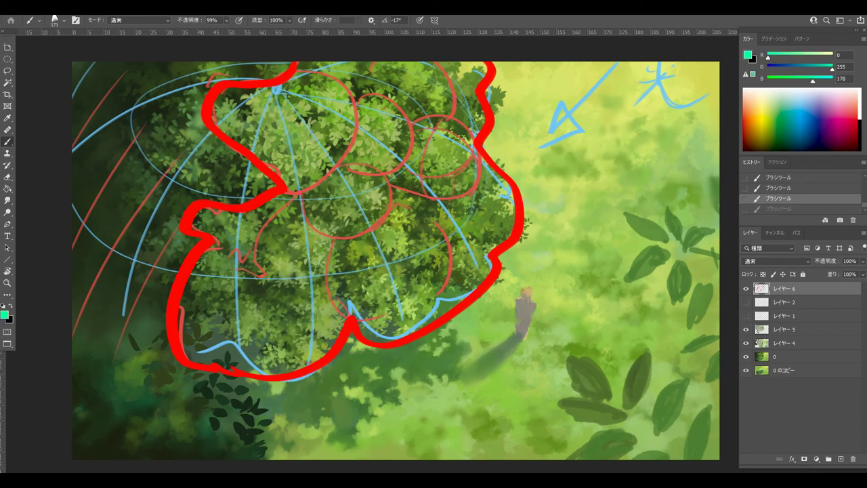
{"action": "left_click", "coordinate": [748, 55]}
{"action": "left_click_drag", "start_coordinate": [568, 167], "coordinate": [568, 160]}
{"action": "key", "text": "Return"}
{"action": "key", "text": "b"}
{"action": "mouse_move", "coordinate": [303, 71]}
{"action": "left_mouse_down"}
{"action": "mouse_move", "coordinate": [349, 101]}
{"action": "mouse_move", "coordinate": [257, 178]}
{"action": "left_mouse_up"}
{"action": "mouse_move", "coordinate": [355, 100]}
{"action": "left_mouse_down"}
{"action": "mouse_move", "coordinate": [409, 108]}
{"action": "mouse_move", "coordinate": [366, 182]}
{"action": "left_mouse_up"}
{"action": "mouse_move", "coordinate": [423, 125]}
{"action": "left_mouse_down"}
{"action": "mouse_move", "coordinate": [477, 183]}
{"action": "mouse_move", "coordinate": [408, 177]}
{"action": "mouse_move", "coordinate": [373, 234]}
{"action": "mouse_move", "coordinate": [299, 217]}
{"action": "mouse_move", "coordinate": [288, 297]}
{"action": "mouse_move", "coordinate": [254, 234]}
{"action": "left_mouse_up"}
{"action": "left_click_drag", "start_coordinate": [425, 200], "coordinate": [404, 317]}
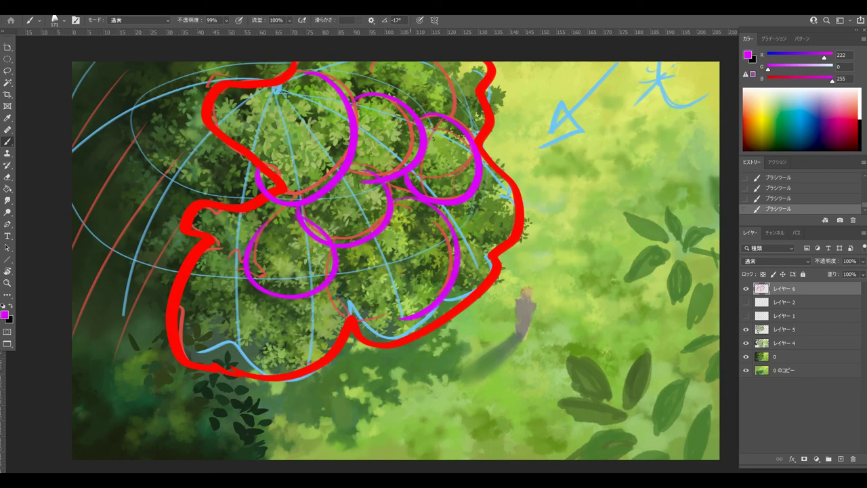
Step: Enlarge the brush to 231 px and mark the highlight leaves on the three uppermost leaf clumps in magenta
{"action": "key", "text": "bracketright"}
{"action": "key", "text": "bracketright"}
{"action": "left_click_drag", "start_coordinate": [292, 95], "coordinate": [283, 116]}
{"action": "key", "text": "ctrl+z"}
{"action": "mouse_move", "coordinate": [298, 109]}
{"action": "left_mouse_down"}
{"action": "mouse_move", "coordinate": [290, 117]}
{"action": "mouse_move", "coordinate": [299, 118]}
{"action": "left_mouse_up"}
{"action": "left_click_drag", "start_coordinate": [278, 122], "coordinate": [322, 146]}
{"action": "left_click_drag", "start_coordinate": [373, 107], "coordinate": [380, 124]}
{"action": "left_click_drag", "start_coordinate": [390, 119], "coordinate": [392, 141]}
{"action": "left_click_drag", "start_coordinate": [444, 152], "coordinate": [447, 158]}
{"action": "left_click_drag", "start_coordinate": [446, 137], "coordinate": [450, 142]}
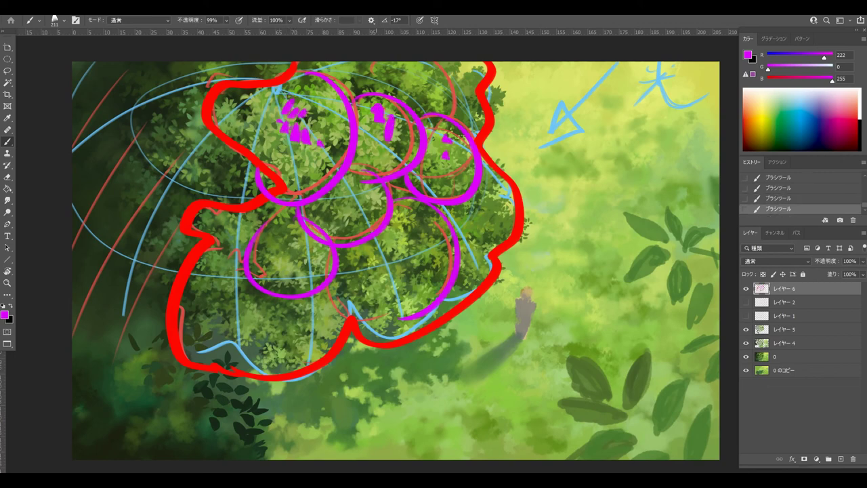
Step: Dab magenta highlight marks on the central and lower leaf clumps, extend those on the upper-left clump, and undo the last stroke
{"action": "left_click_drag", "start_coordinate": [364, 173], "coordinate": [365, 178]}
{"action": "left_click_drag", "start_coordinate": [360, 184], "coordinate": [362, 196]}
{"action": "left_click_drag", "start_coordinate": [370, 188], "coordinate": [373, 200]}
{"action": "left_click_drag", "start_coordinate": [394, 217], "coordinate": [399, 229]}
{"action": "left_click_drag", "start_coordinate": [392, 241], "coordinate": [394, 246]}
{"action": "left_click_drag", "start_coordinate": [304, 243], "coordinate": [307, 252]}
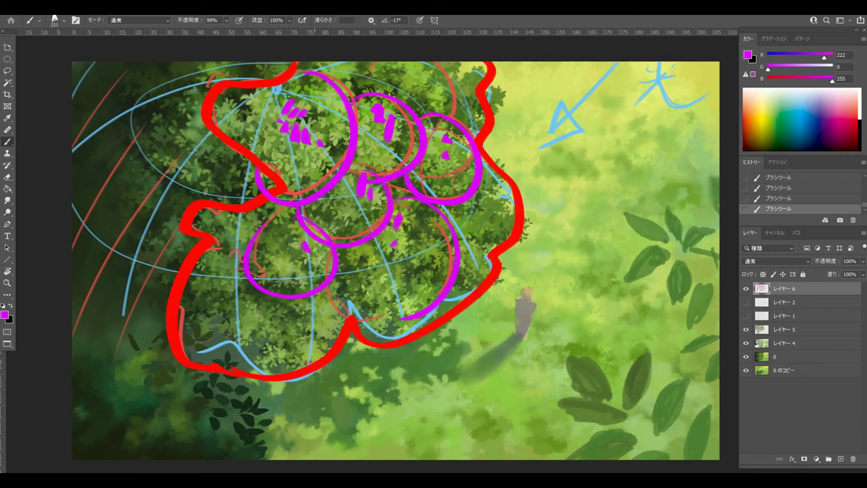
{"action": "left_click_drag", "start_coordinate": [276, 112], "coordinate": [278, 155]}
{"action": "mouse_move", "coordinate": [265, 205]}
{"action": "left_mouse_down"}
{"action": "mouse_move", "coordinate": [244, 62]}
{"action": "mouse_move", "coordinate": [311, 216]}
{"action": "left_mouse_up"}
{"action": "key", "text": "ctrl+z"}
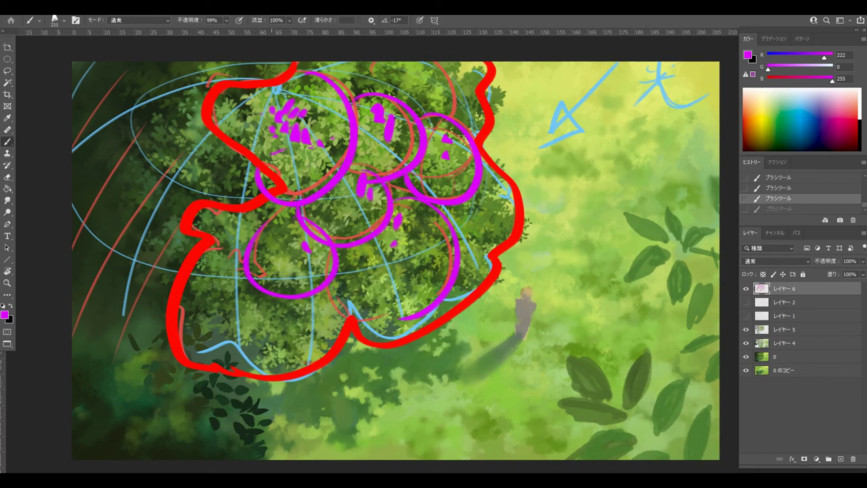
Step: Trace the canopy's lower-right and bottom edge in magenta and hatch the band of shaded foliage along it
{"action": "mouse_move", "coordinate": [480, 148]}
{"action": "left_mouse_down"}
{"action": "mouse_move", "coordinate": [508, 195]}
{"action": "mouse_move", "coordinate": [502, 229]}
{"action": "left_mouse_up"}
{"action": "key", "text": "ctrl+z"}
{"action": "mouse_move", "coordinate": [480, 148]}
{"action": "left_mouse_down"}
{"action": "mouse_move", "coordinate": [487, 251]}
{"action": "mouse_move", "coordinate": [435, 316]}
{"action": "mouse_move", "coordinate": [355, 325]}
{"action": "mouse_move", "coordinate": [298, 369]}
{"action": "mouse_move", "coordinate": [192, 313]}
{"action": "mouse_move", "coordinate": [192, 298]}
{"action": "left_mouse_up"}
{"action": "mouse_move", "coordinate": [509, 190]}
{"action": "left_mouse_down"}
{"action": "mouse_move", "coordinate": [490, 201]}
{"action": "mouse_move", "coordinate": [487, 219]}
{"action": "left_mouse_up"}
{"action": "left_click_drag", "start_coordinate": [513, 222], "coordinate": [473, 247]}
{"action": "left_click_drag", "start_coordinate": [489, 252], "coordinate": [462, 275]}
{"action": "left_click_drag", "start_coordinate": [479, 279], "coordinate": [435, 319]}
{"action": "mouse_move", "coordinate": [392, 282]}
{"action": "left_mouse_down"}
{"action": "mouse_move", "coordinate": [367, 314]}
{"action": "mouse_move", "coordinate": [326, 320]}
{"action": "left_mouse_up"}
{"action": "left_click_drag", "start_coordinate": [290, 317], "coordinate": [283, 343]}
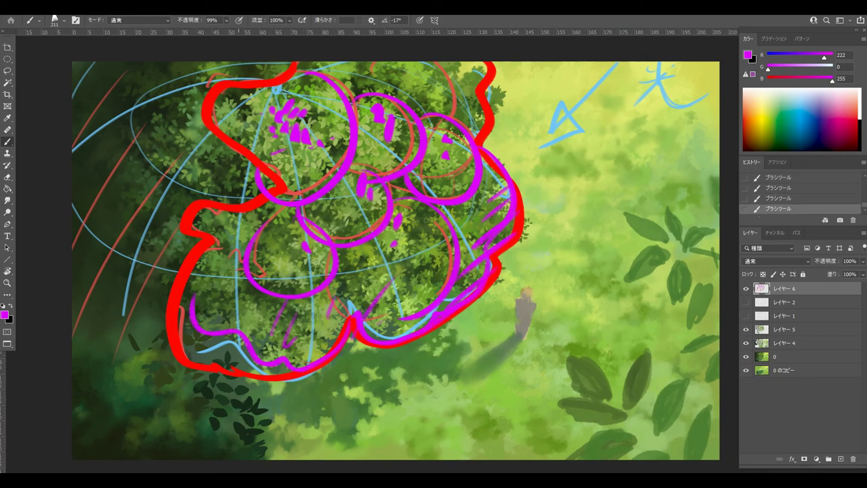
{"action": "left_click_drag", "start_coordinate": [508, 212], "coordinate": [496, 224]}
{"action": "mouse_move", "coordinate": [543, 172]}
{"action": "left_mouse_down"}
{"action": "mouse_move", "coordinate": [525, 188]}
{"action": "mouse_move", "coordinate": [540, 213]}
{"action": "mouse_move", "coordinate": [534, 222]}
{"action": "left_mouse_up"}
{"action": "left_click_drag", "start_coordinate": [441, 143], "coordinate": [426, 168]}
Step: Hide and delete the annotation layer レイヤー 6, and create a new empty layer above レイヤー 5
{"action": "left_click", "coordinate": [746, 289]}
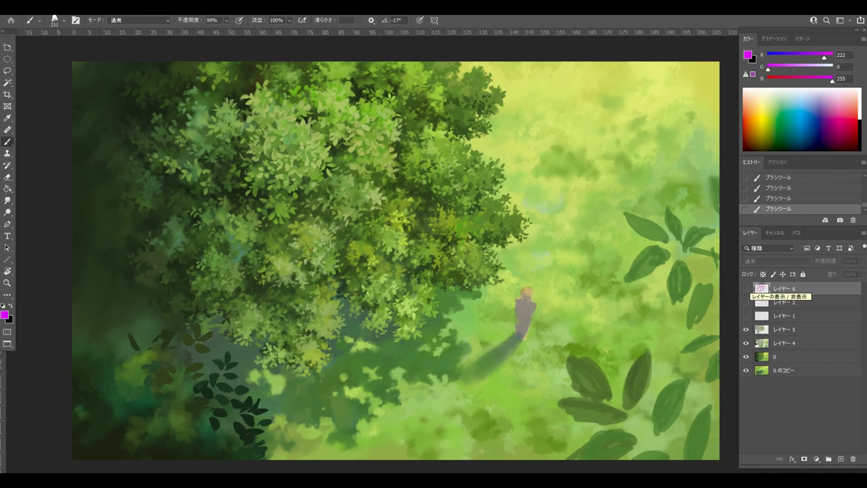
{"action": "left_click_drag", "start_coordinate": [786, 289], "coordinate": [853, 459]}
{"action": "left_click", "coordinate": [746, 302]}
{"action": "left_click", "coordinate": [746, 303]}
{"action": "left_click", "coordinate": [786, 315]}
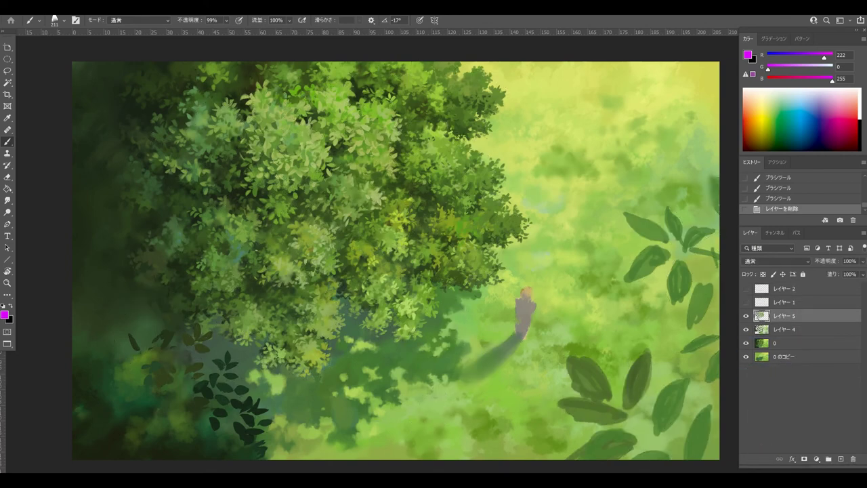
{"action": "left_click", "coordinate": [841, 458]}
Step: Reduce the brush to 136 px and set the foreground colour to the greyish brown 91877a
{"action": "left_click_drag", "start_coordinate": [419, 198], "coordinate": [393, 192]}
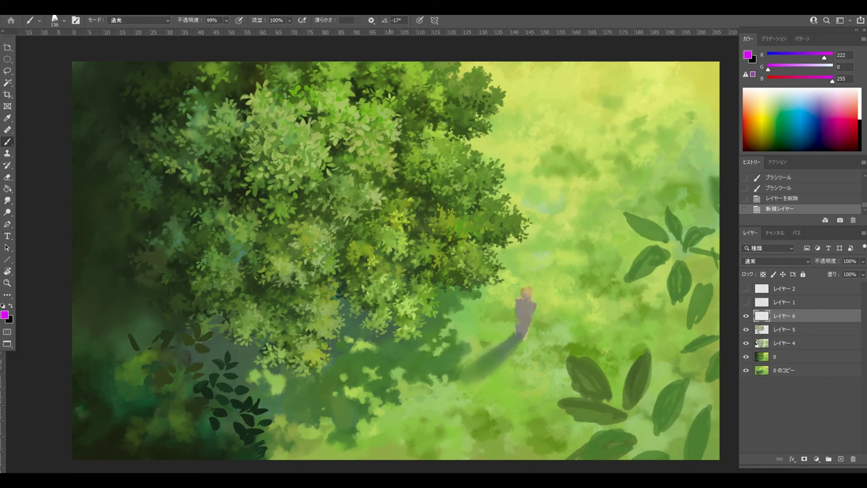
{"action": "left_click", "coordinate": [5, 315]}
{"action": "left_click_drag", "start_coordinate": [479, 161], "coordinate": [455, 190]}
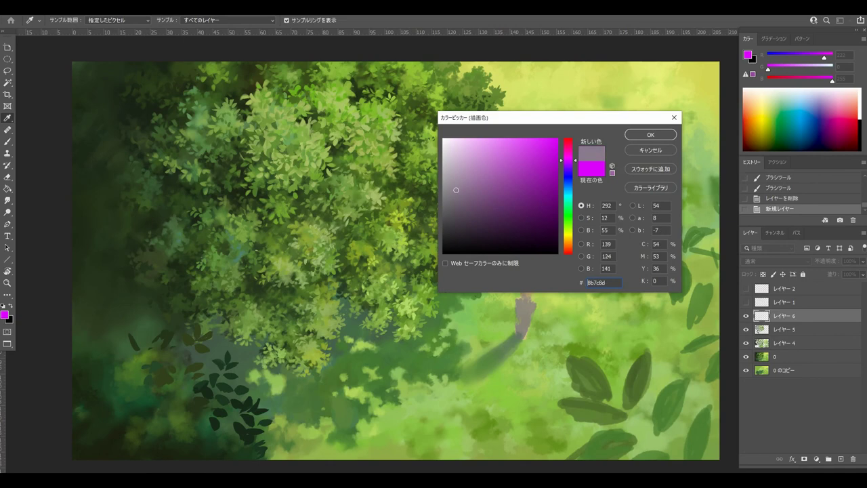
{"action": "key", "text": "Return"}
{"action": "left_click", "coordinate": [5, 314]}
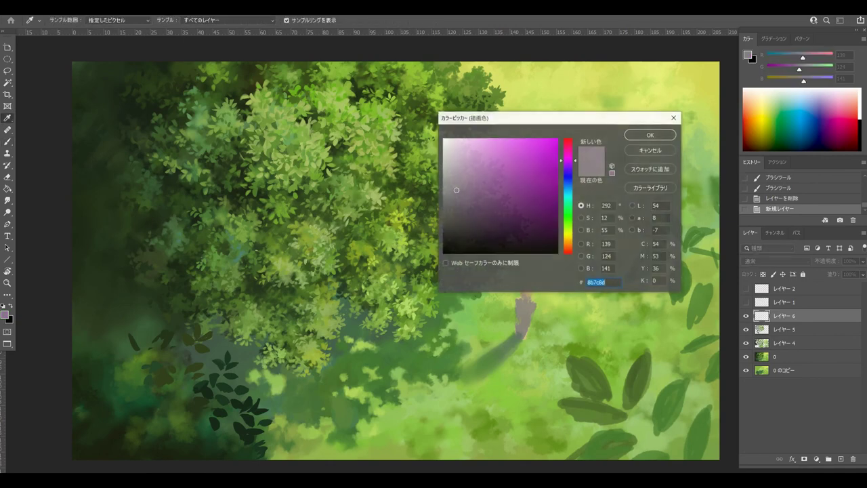
{"action": "left_click_drag", "start_coordinate": [456, 191], "coordinate": [450, 202]}
{"action": "left_click", "coordinate": [568, 239]}
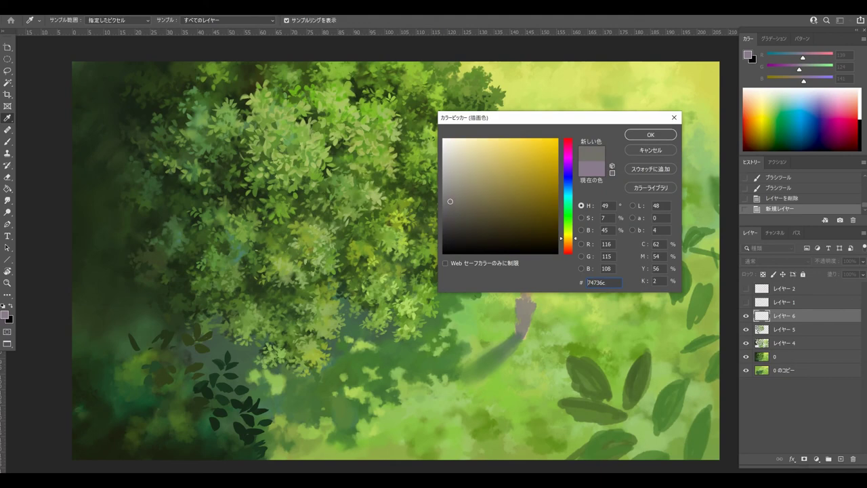
{"action": "left_click", "coordinate": [567, 243]}
{"action": "left_click", "coordinate": [461, 188]}
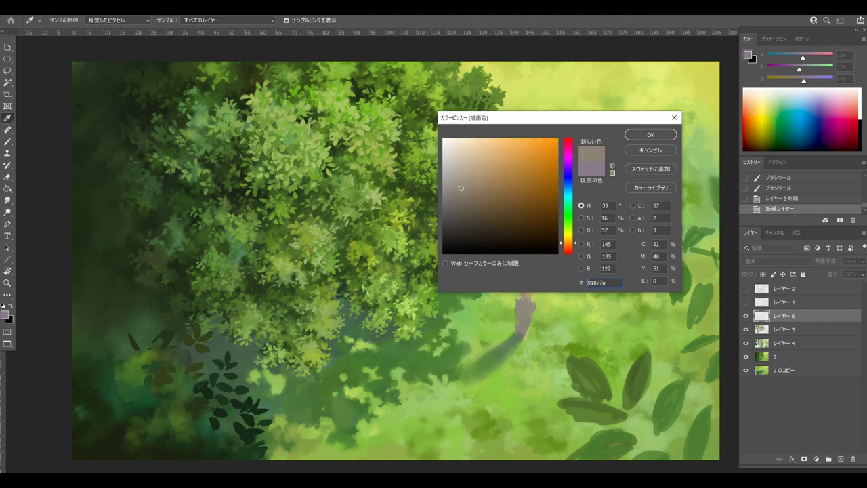
{"action": "left_click", "coordinate": [654, 135]}
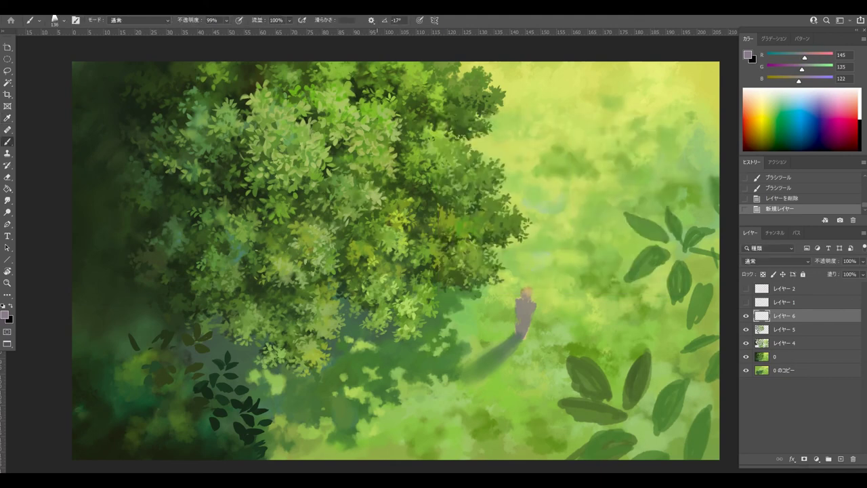
Step: Paint a thin grey-brown branch among the leaves right of the canopy's centre with a 79 px brush, undoing trial strokes
{"action": "left_click_drag", "start_coordinate": [301, 198], "coordinate": [309, 198]}
{"action": "key", "text": "ctrl+z"}
{"action": "left_click_drag", "start_coordinate": [399, 185], "coordinate": [429, 189]}
{"action": "key", "text": "ctrl+z"}
{"action": "key", "text": "ctrl+z"}
{"action": "left_click_drag", "start_coordinate": [416, 196], "coordinate": [431, 201]}
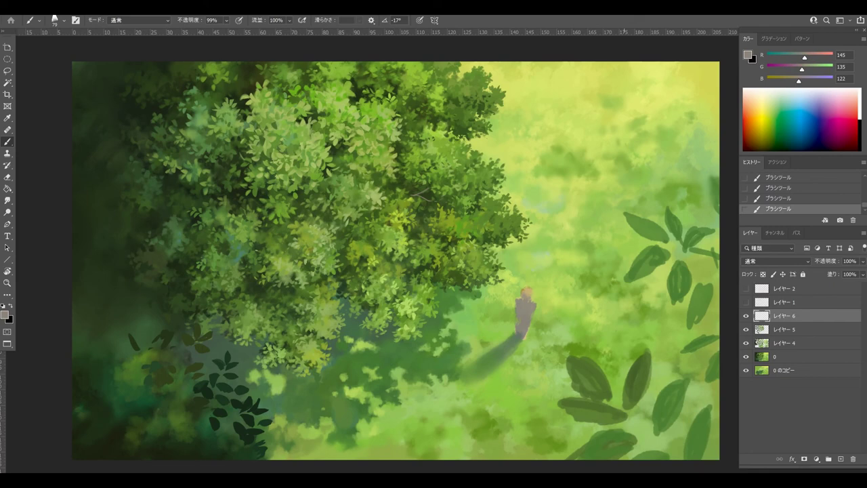
Step: Sketch large forked trial branches over the yellow ground and the canopy's right edge, and undo them all
{"action": "mouse_move", "coordinate": [554, 156]}
{"action": "left_mouse_down"}
{"action": "mouse_move", "coordinate": [603, 126]}
{"action": "mouse_move", "coordinate": [620, 100]}
{"action": "left_mouse_up"}
{"action": "left_click_drag", "start_coordinate": [577, 144], "coordinate": [669, 94]}
{"action": "left_click_drag", "start_coordinate": [517, 141], "coordinate": [536, 167]}
{"action": "left_click_drag", "start_coordinate": [509, 71], "coordinate": [534, 165]}
{"action": "left_click_drag", "start_coordinate": [463, 80], "coordinate": [507, 130]}
{"action": "left_click_drag", "start_coordinate": [425, 126], "coordinate": [484, 173]}
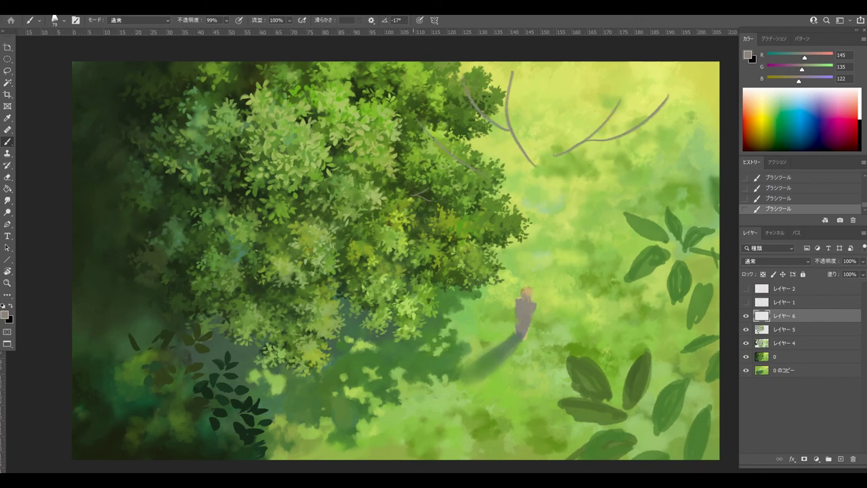
{"action": "key", "text": "ctrl+z"}
{"action": "key", "text": "ctrl+z"}
{"action": "key", "text": "ctrl+z"}
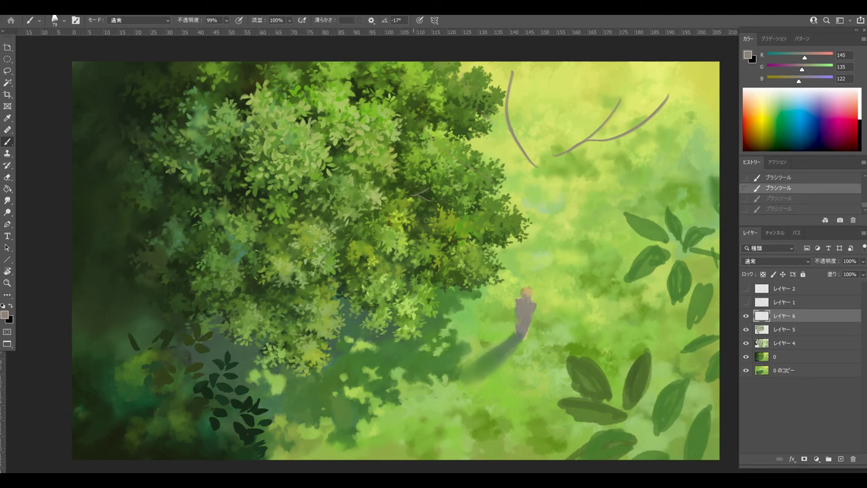
{"action": "key", "text": "ctrl+z"}
{"action": "key", "text": "ctrl+z"}
{"action": "key", "text": "ctrl+z"}
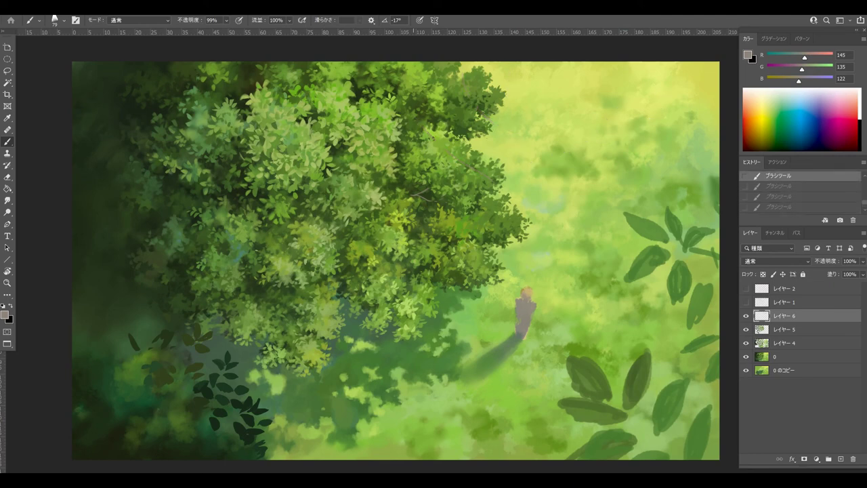
Step: Reduce the brush to 45 px, fork the branch right of the canopy's centre and start another in the lit foliage's left part
{"action": "left_click_drag", "start_coordinate": [425, 212], "coordinate": [408, 207], "text": "alt"}
{"action": "key", "text": "ctrl+shift+z"}
{"action": "key", "text": "ctrl+shift+z"}
{"action": "key", "text": "ctrl+shift+z"}
{"action": "key", "text": "ctrl+z"}
{"action": "key", "text": "ctrl+shift+z"}
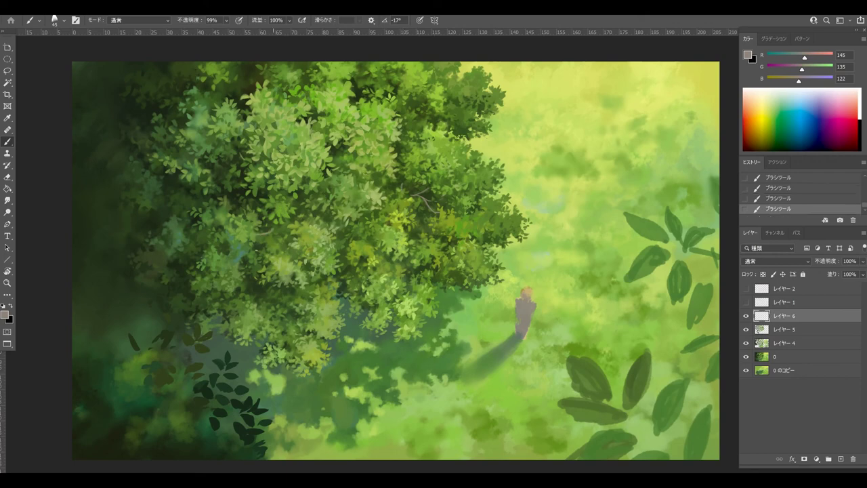
{"action": "key", "text": "ctrl+z"}
{"action": "key", "text": "ctrl+shift+z"}
{"action": "key", "text": "ctrl+z"}
{"action": "key", "text": "ctrl+shift+z"}
Step: Paint thicker forked branches in the gaps between the leaf clumps on the canopy's left with an enlarged brush
{"action": "key", "text": "bracketright"}
{"action": "key", "text": "bracketright"}
{"action": "key", "text": "bracketright"}
{"action": "key", "text": "bracketright"}
{"action": "key", "text": "ctrl+z"}
{"action": "key", "text": "ctrl+shift+z"}
{"action": "key", "text": "ctrl+z"}
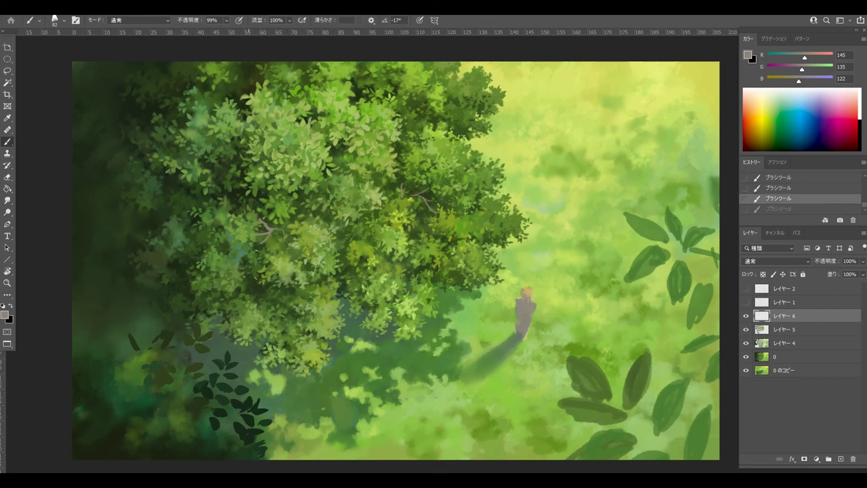
{"action": "key", "text": "ctrl+shift+z"}
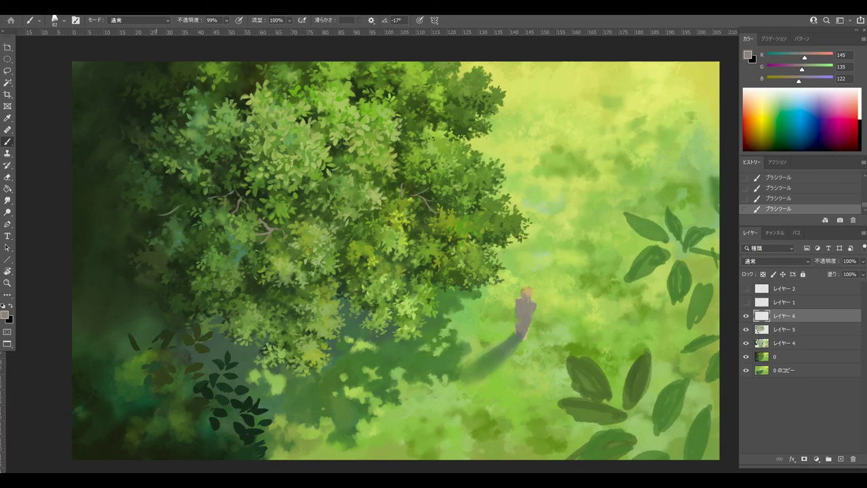
Step: Outline the foreground foliage areas at the picture's lower right and lower left on レイヤー 6, and hide the layer
{"action": "left_click", "coordinate": [745, 316]}
{"action": "left_click_drag", "start_coordinate": [806, 316], "coordinate": [806, 370]}
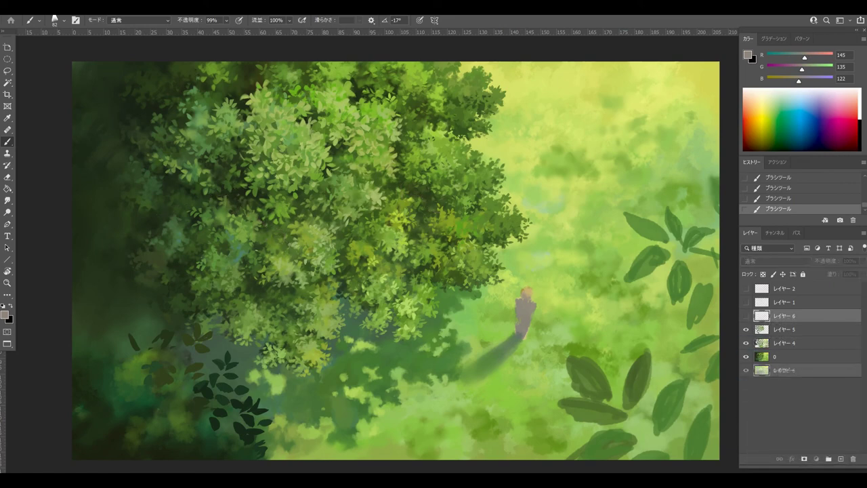
{"action": "left_click", "coordinate": [746, 316]}
{"action": "mouse_move", "coordinate": [613, 338]}
{"action": "left_mouse_down"}
{"action": "mouse_move", "coordinate": [711, 175]}
{"action": "mouse_move", "coordinate": [580, 395]}
{"action": "left_mouse_up"}
{"action": "left_click_drag", "start_coordinate": [517, 456], "coordinate": [576, 394]}
{"action": "mouse_move", "coordinate": [265, 431]}
{"action": "left_mouse_down"}
{"action": "mouse_move", "coordinate": [204, 316]}
{"action": "mouse_move", "coordinate": [72, 297]}
{"action": "left_mouse_up"}
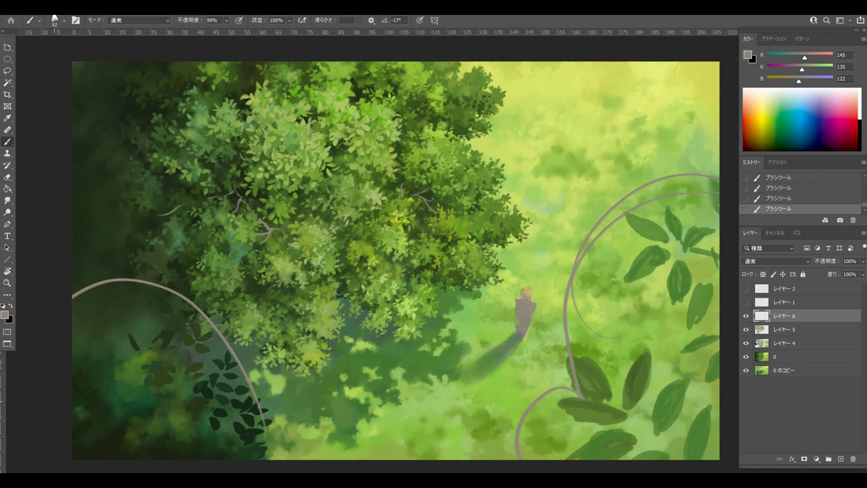
{"action": "key", "text": "ctrl+comma"}
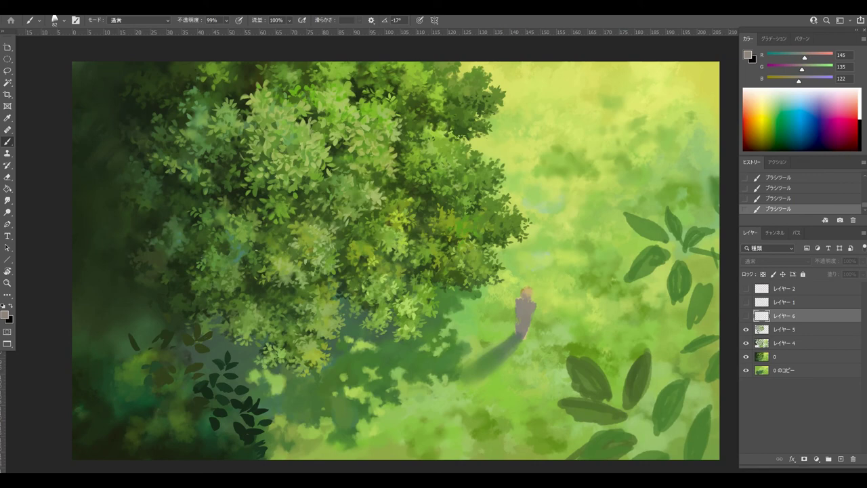
Step: Delete the layer with the branches and outlines and create a new empty layer in its place
{"action": "left_click_drag", "start_coordinate": [800, 315], "coordinate": [852, 458]}
{"action": "left_click", "coordinate": [841, 459]}
{"action": "key", "text": "ctrl+z"}
Step: Set the foreground colour to light yellow-green (RGB 205, 252, 143) and dab the first highlight leaves on the upper canopy
{"action": "left_click", "coordinate": [5, 314]}
{"action": "left_click", "coordinate": [569, 224]}
{"action": "left_click", "coordinate": [492, 140]}
{"action": "left_click", "coordinate": [568, 226]}
{"action": "left_click", "coordinate": [651, 135]}
{"action": "left_click_drag", "start_coordinate": [394, 119], "coordinate": [370, 119]}
{"action": "key", "text": "ctrl+z"}
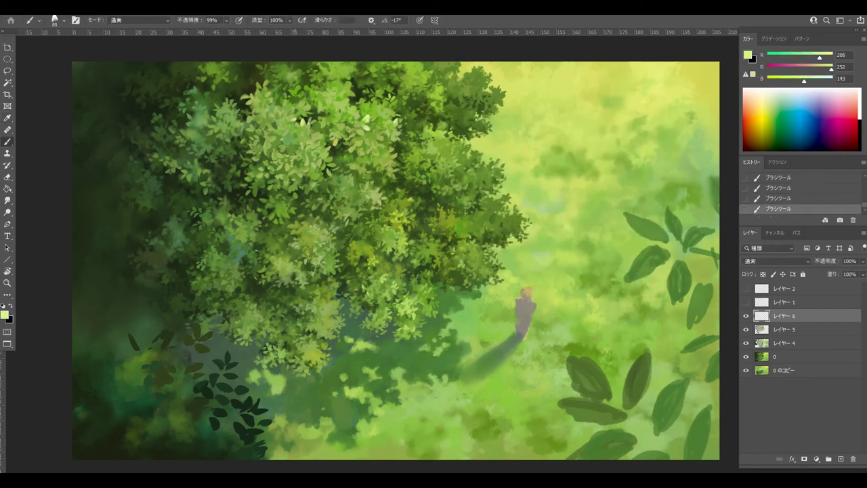
Step: Set the brush to 108 px at an angle of -179° and paint pale yellow highlight leaves on the upper clump
{"action": "key", "text": "F5"}
{"action": "key", "text": "F5"}
{"action": "key", "text": "F5"}
{"action": "key", "text": "F5"}
{"action": "key", "text": "F5"}
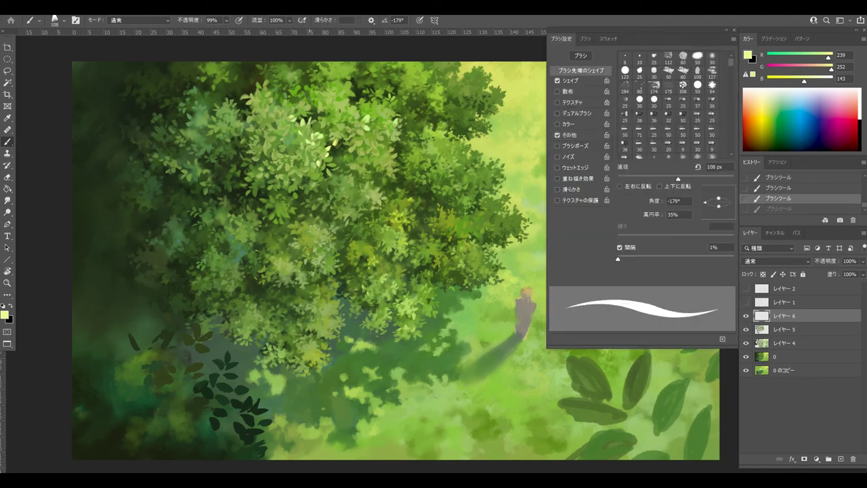
Step: Paint whitish and yellow-green highlight leaves on the upper and central clumps with a 92 px brush at -29° and 51% roundness
{"action": "key", "text": "ctrl+z"}
{"action": "key", "text": "ctrl+z"}
{"action": "key", "text": "ctrl+z"}
{"action": "key", "text": "ctrl+z"}
{"action": "key", "text": "ctrl+z"}
{"action": "key", "text": "ctrl+z"}
{"action": "key", "text": "ctrl+z"}
{"action": "key", "text": "ctrl+z"}
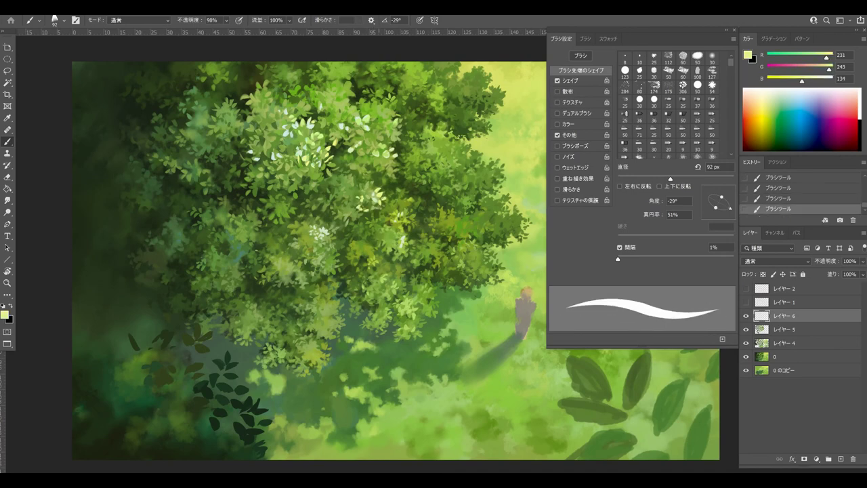
Step: Set the brush angle to 137° and dab pale highlight leaves in sampled colours on the clump at the canopy's lower centre-right
{"action": "key", "text": "ctrl+z"}
{"action": "key", "text": "ctrl+z"}
{"action": "key", "text": "ctrl+z"}
{"action": "key", "text": "ctrl+z"}
{"action": "key", "text": "ctrl+z"}
{"action": "key", "text": "ctrl+z"}
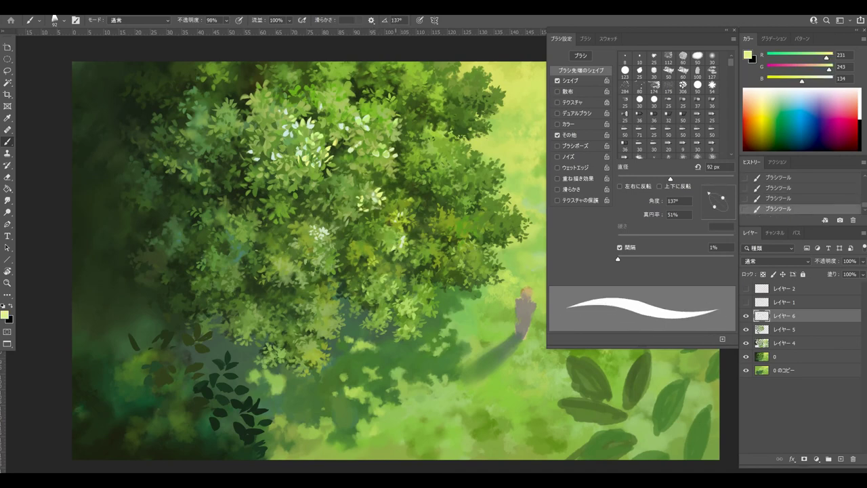
{"action": "left_click", "coordinate": [400, 243], "text": "alt"}
{"action": "mouse_move", "coordinate": [400, 241]}
{"action": "left_mouse_down"}
{"action": "mouse_move", "coordinate": [390, 233]}
{"action": "mouse_move", "coordinate": [405, 260]}
{"action": "mouse_move", "coordinate": [410, 234]}
{"action": "left_mouse_up"}
{"action": "key", "text": "ctrl+z"}
{"action": "key", "text": "ctrl+z"}
{"action": "key", "text": "ctrl+z"}
{"action": "left_click", "coordinate": [402, 249], "text": "alt"}
{"action": "left_click", "coordinate": [401, 242], "text": "alt"}
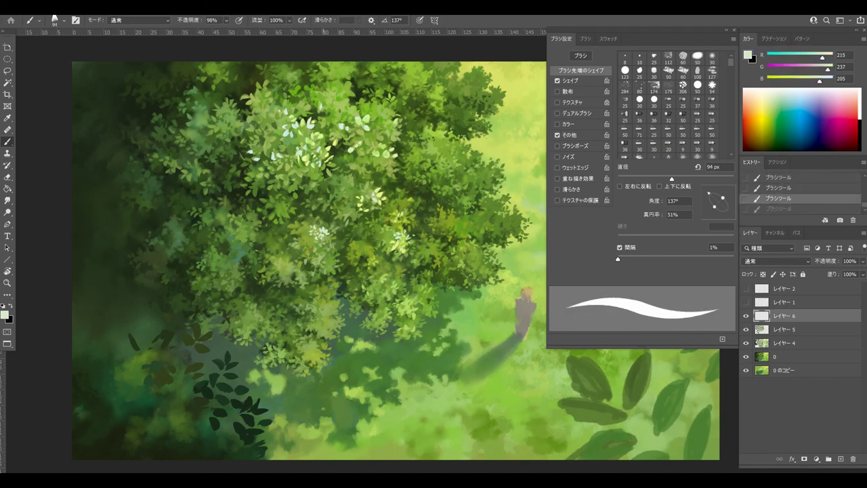
{"action": "key", "text": "ctrl+z"}
{"action": "key", "text": "ctrl+shift+z"}
Step: Sample light leaf greens and dab highlight leaves along the top of the clump below the canopy's centre, undoing unwanted dabs
{"action": "left_click", "coordinate": [309, 253], "text": "alt"}
{"action": "left_click", "coordinate": [306, 171], "text": "alt"}
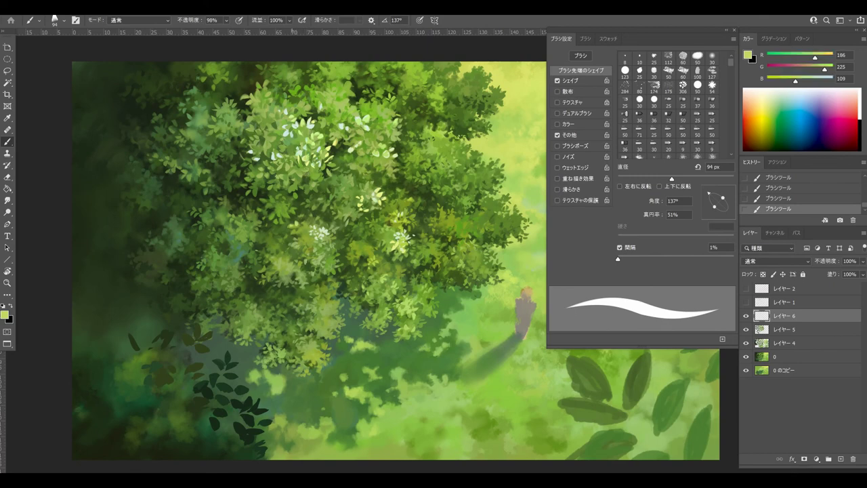
{"action": "key", "text": "ctrl+z"}
{"action": "left_click_drag", "start_coordinate": [303, 221], "coordinate": [306, 226]}
{"action": "mouse_move", "coordinate": [315, 223]}
{"action": "left_mouse_down"}
{"action": "mouse_move", "coordinate": [304, 223]}
{"action": "mouse_move", "coordinate": [321, 234]}
{"action": "mouse_move", "coordinate": [313, 236]}
{"action": "left_mouse_up"}
{"action": "key", "text": "ctrl+z"}
{"action": "left_click", "coordinate": [318, 232], "text": "alt"}
{"action": "key", "text": "ctrl+z"}
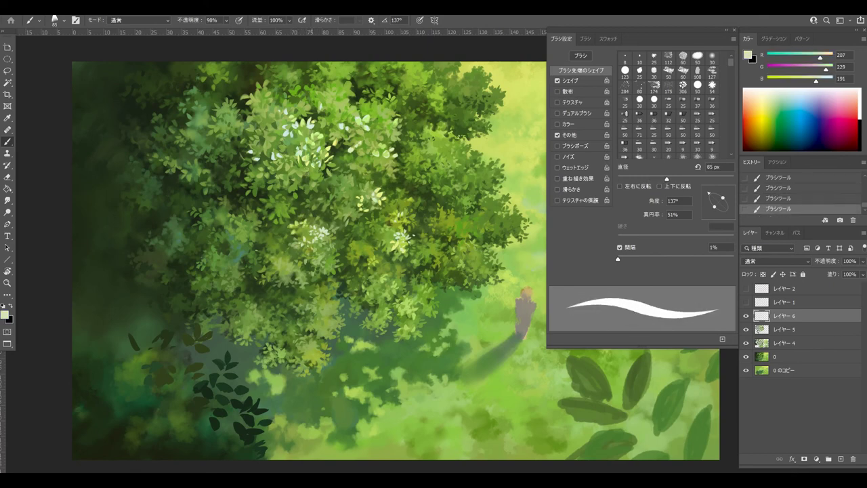
Step: Refine the yellow-green leaves around the central clump's highlight, setting the brush to 79 px and its angle to 5°
{"action": "left_click", "coordinate": [312, 248], "text": "alt"}
{"action": "left_click_drag", "start_coordinate": [316, 245], "coordinate": [305, 254]}
{"action": "key", "text": "ctrl+z"}
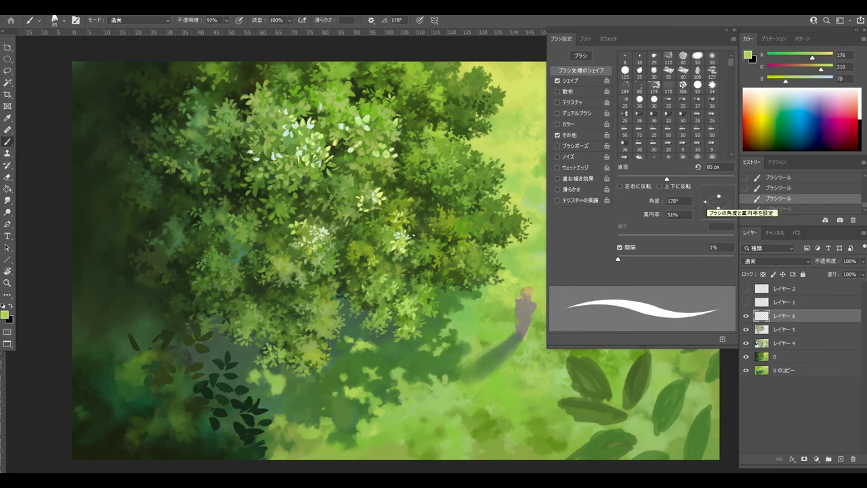
{"action": "mouse_move", "coordinate": [308, 249]}
{"action": "left_mouse_down"}
{"action": "mouse_move", "coordinate": [305, 263]}
{"action": "mouse_move", "coordinate": [302, 255]}
{"action": "left_mouse_up"}
{"action": "key", "text": "ctrl+z"}
{"action": "key", "text": "ctrl+z"}
{"action": "left_click", "coordinate": [305, 252], "text": "alt"}
{"action": "left_click", "coordinate": [310, 232], "text": "alt"}
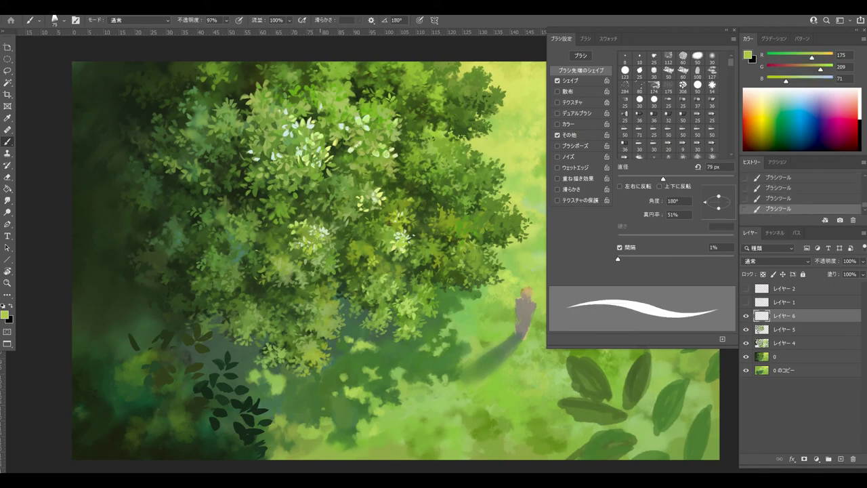
{"action": "key", "text": "ctrl+z"}
{"action": "mouse_move", "coordinate": [705, 201]}
{"action": "left_mouse_down"}
{"action": "mouse_move", "coordinate": [718, 192]}
{"action": "mouse_move", "coordinate": [732, 201]}
{"action": "left_mouse_up"}
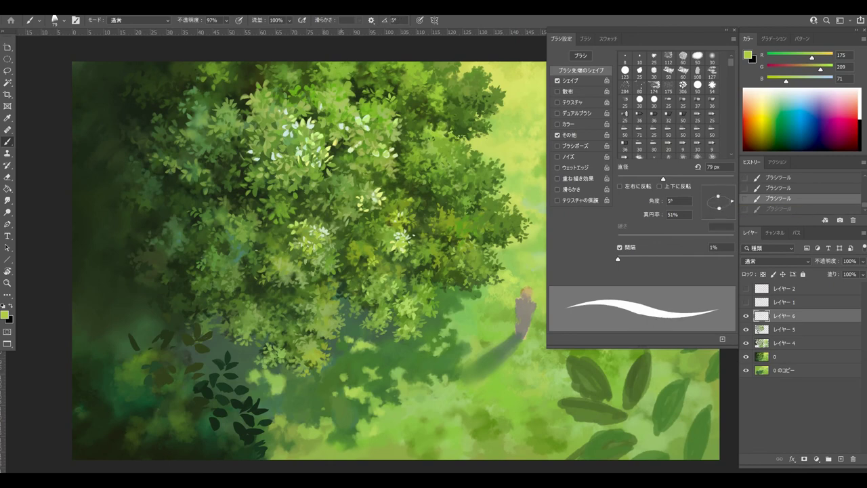
{"action": "key", "text": "ctrl+shift+z"}
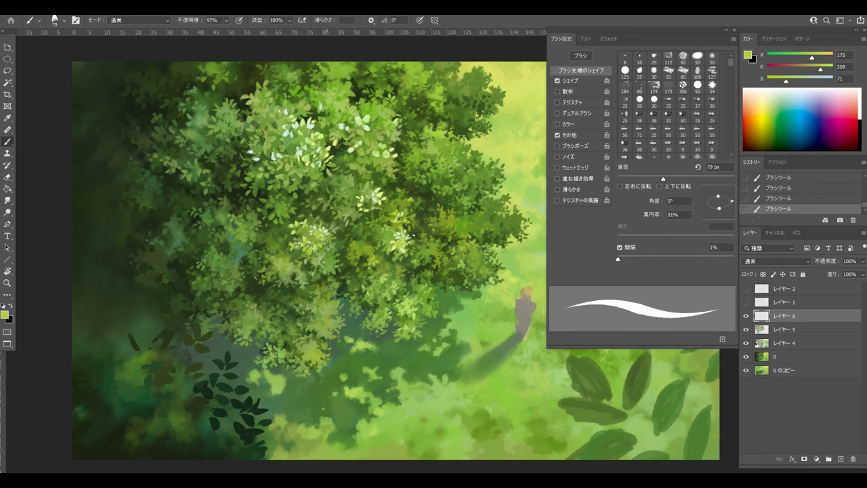
Step: Choose a brighter yellow-green paint colour and dab highlight leaves on the clump just below the canopy's centre, undoing unwanted dabs
{"action": "left_click", "coordinate": [400, 240], "text": "alt"}
{"action": "left_click_drag", "start_coordinate": [388, 234], "coordinate": [386, 243]}
{"action": "left_click_drag", "start_coordinate": [382, 239], "coordinate": [388, 244]}
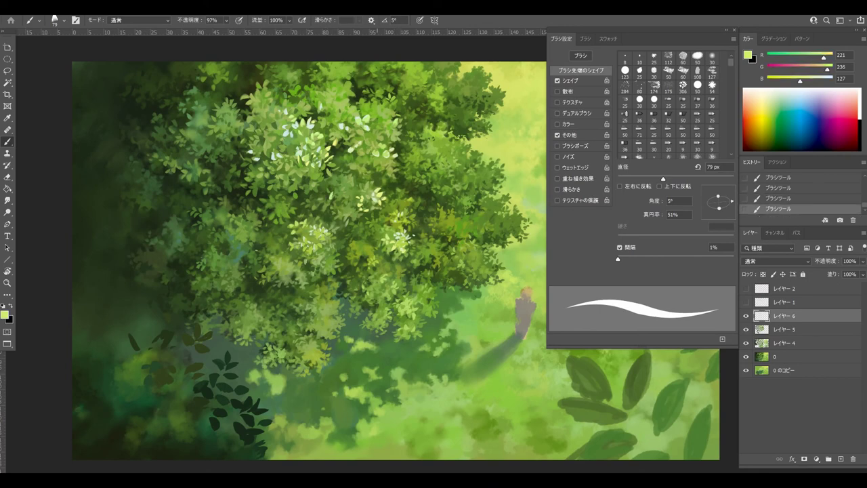
{"action": "key", "text": "ctrl+z"}
{"action": "left_click", "coordinate": [346, 237], "text": "alt"}
{"action": "left_click", "coordinate": [5, 315]}
{"action": "left_click", "coordinate": [503, 156]}
{"action": "left_click", "coordinate": [648, 133]}
{"action": "left_click_drag", "start_coordinate": [384, 237], "coordinate": [380, 243]}
{"action": "key", "text": "ctrl+z"}
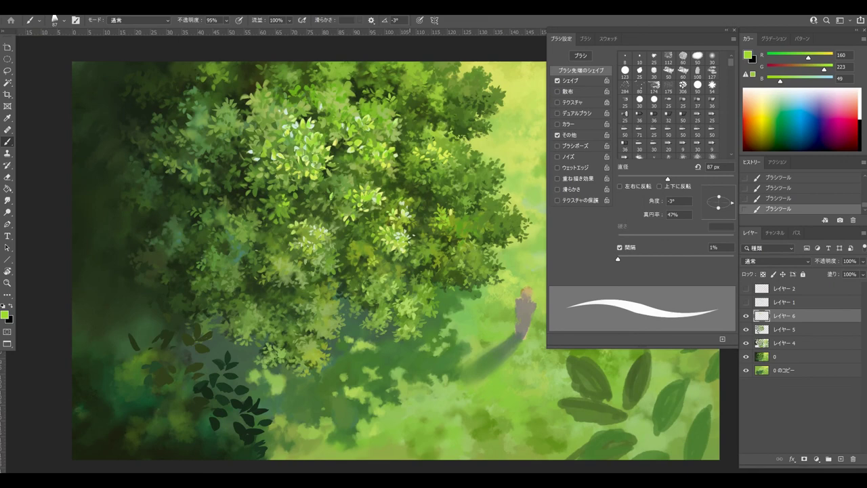
Step: Dab yellow-green and pale leaves on the upper-right and central clumps with a 92 px brush at -179° and 47% roundness
{"action": "key", "text": "ctrl+z"}
{"action": "left_click_drag", "start_coordinate": [403, 174], "coordinate": [398, 178]}
{"action": "left_click", "coordinate": [393, 156], "text": "alt"}
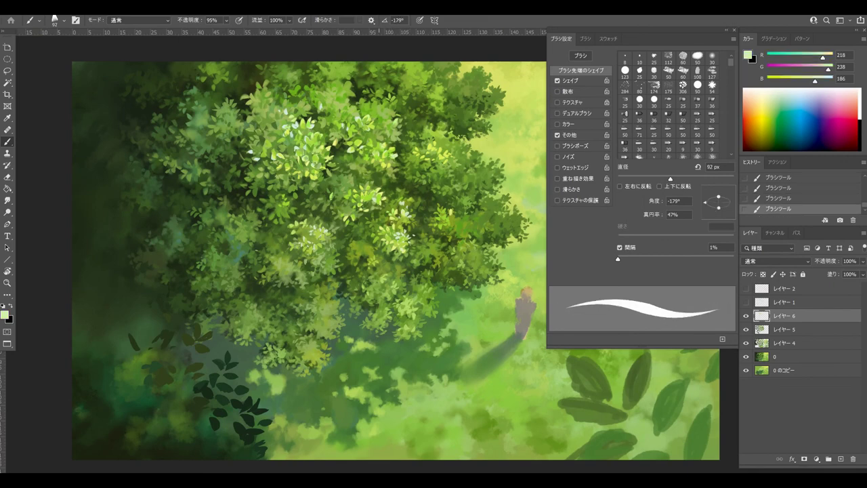
{"action": "key", "text": "ctrl+z"}
{"action": "left_click_drag", "start_coordinate": [407, 216], "coordinate": [401, 222]}
{"action": "left_click", "coordinate": [379, 197], "text": "alt"}
{"action": "key", "text": "ctrl+z"}
{"action": "left_click_drag", "start_coordinate": [372, 191], "coordinate": [368, 198]}
{"action": "left_click", "coordinate": [365, 195], "text": "alt"}
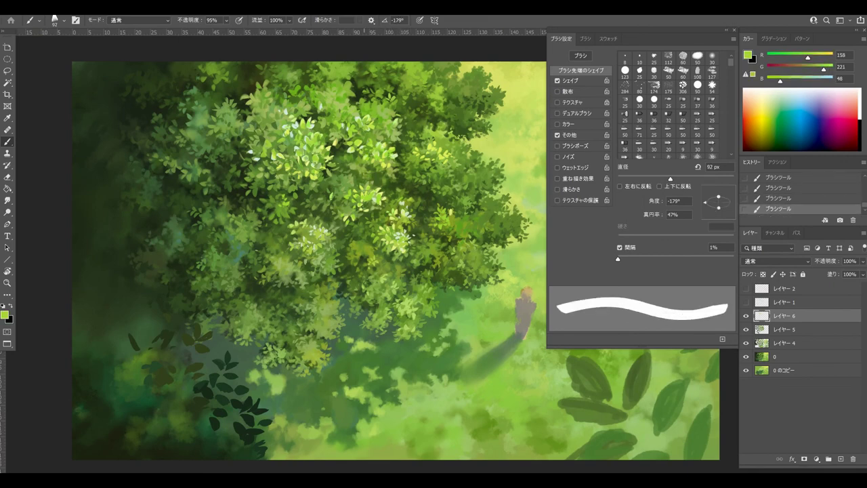
Step: Enlarge the brush to 101 px, dab leaves on the right and central clumps, and set the brush angle to 7°
{"action": "left_click_drag", "start_coordinate": [449, 164], "coordinate": [444, 170]}
{"action": "key", "text": "]"}
{"action": "left_click", "coordinate": [409, 211], "text": "alt"}
{"action": "key", "text": "F5"}
{"action": "key", "text": "F5"}
{"action": "key", "text": "ctrl+z"}
{"action": "key", "text": "ctrl+z"}
{"action": "left_click", "coordinate": [353, 248], "text": "alt"}
{"action": "left_click_drag", "start_coordinate": [352, 247], "coordinate": [348, 254]}
{"action": "left_click_drag", "start_coordinate": [706, 202], "coordinate": [732, 201]}
{"action": "left_click", "coordinate": [364, 197], "text": "alt"}
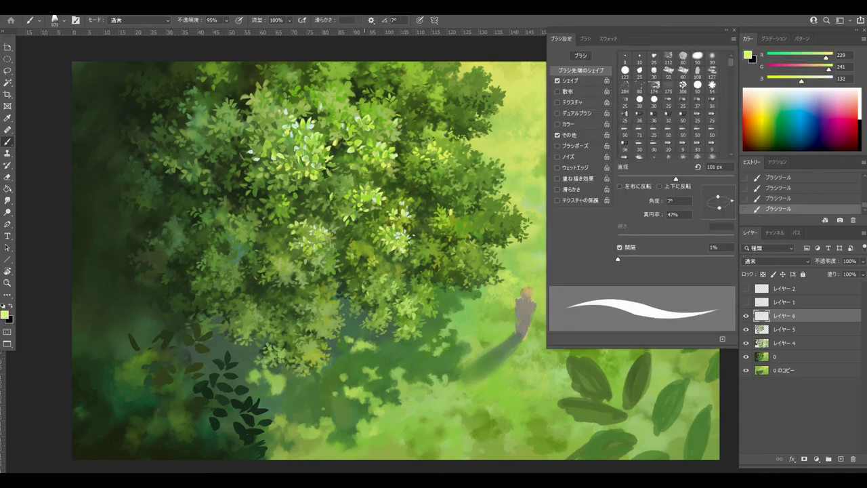
Step: Touch up the central clumps' highlight leaves in sampled greens with a 118 px brush, opening the brush's その他 settings
{"action": "key", "text": "ctrl+z"}
{"action": "left_click", "coordinate": [356, 204], "text": "alt"}
{"action": "left_click_drag", "start_coordinate": [356, 203], "coordinate": [355, 209]}
{"action": "left_click", "coordinate": [557, 81]}
{"action": "left_click", "coordinate": [558, 81]}
{"action": "left_click", "coordinate": [570, 134]}
{"action": "left_click_drag", "start_coordinate": [387, 237], "coordinate": [392, 232]}
{"action": "left_click", "coordinate": [386, 234], "text": "alt"}
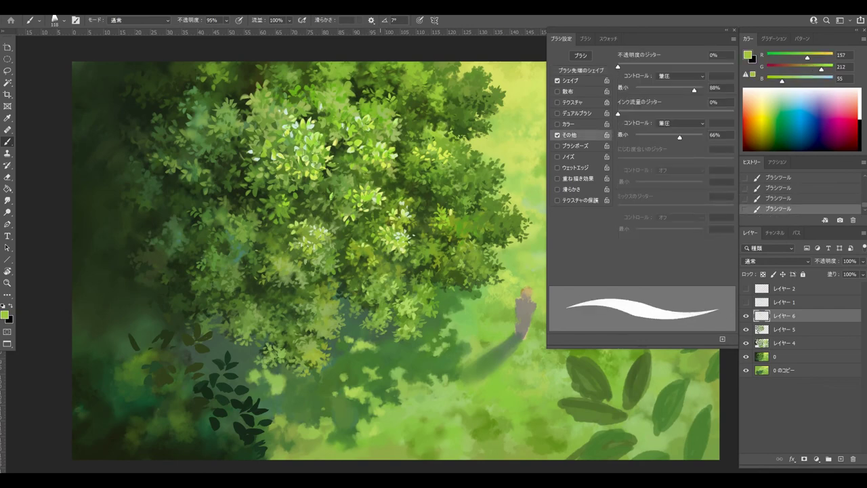
{"action": "key", "text": "ctrl+z"}
{"action": "key", "text": "F5"}
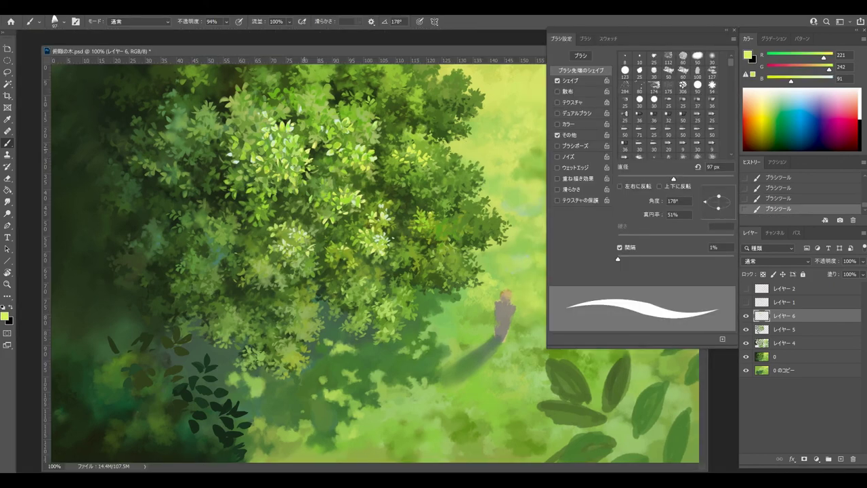
Step: Touch up leaves beside the central clump in sampled mid green, and set the brush to 77 px with 31% roundness
{"action": "key", "text": "ctrl+z"}
{"action": "left_click", "coordinate": [310, 197], "text": "alt"}
{"action": "left_click_drag", "start_coordinate": [308, 195], "coordinate": [313, 191]}
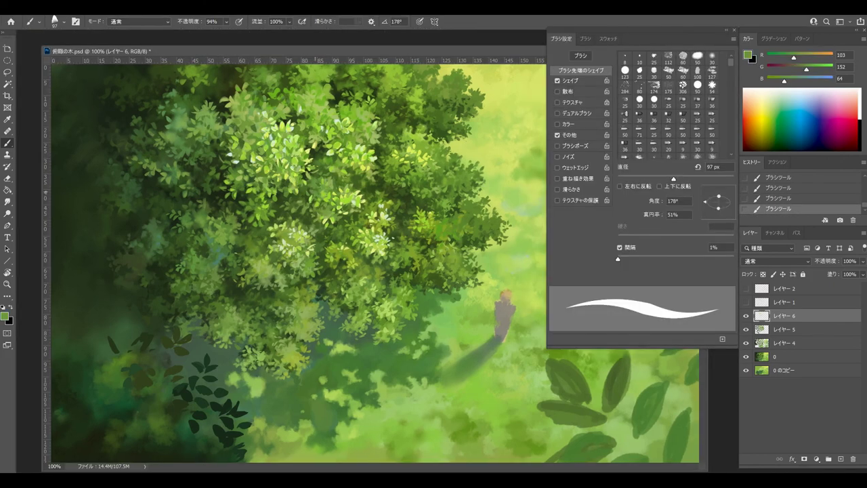
{"action": "key", "text": "ctrl+z"}
{"action": "left_click_drag", "start_coordinate": [719, 196], "coordinate": [719, 199]}
{"action": "key", "text": "bracketleft"}
{"action": "key", "text": "ctrl+shift+z"}
{"action": "key", "text": "bracketleft"}
{"action": "key", "text": "bracketleft"}
{"action": "left_click", "coordinate": [362, 132], "text": "alt"}
{"action": "key", "text": "bracketright"}
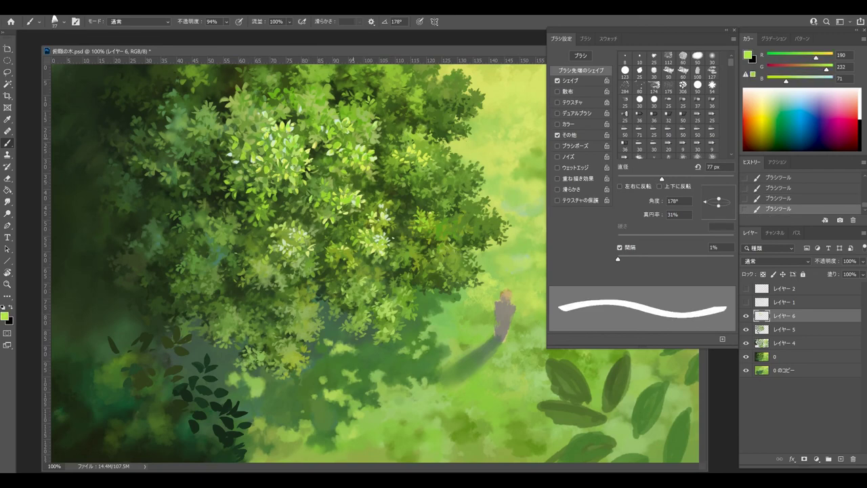
Step: Set the brush angle to 65° and size to 86 px, and dab sampled light leaves between the two upper highlight clumps
{"action": "key", "text": "ctrl+z"}
{"action": "left_click_drag", "start_coordinate": [727, 194], "coordinate": [724, 190]}
{"action": "left_click_drag", "start_coordinate": [353, 136], "coordinate": [340, 125]}
{"action": "left_click", "coordinate": [346, 127], "text": "alt"}
{"action": "key", "text": "ctrl+z"}
{"action": "key", "text": "bracketright"}
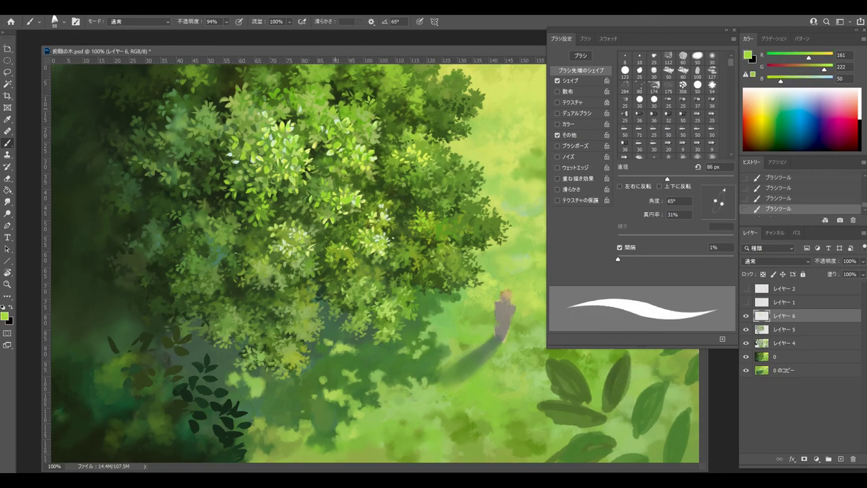
{"action": "key", "text": "ctrl+z"}
{"action": "left_click_drag", "start_coordinate": [320, 113], "coordinate": [322, 109]}
{"action": "left_click", "coordinate": [327, 104], "text": "alt"}
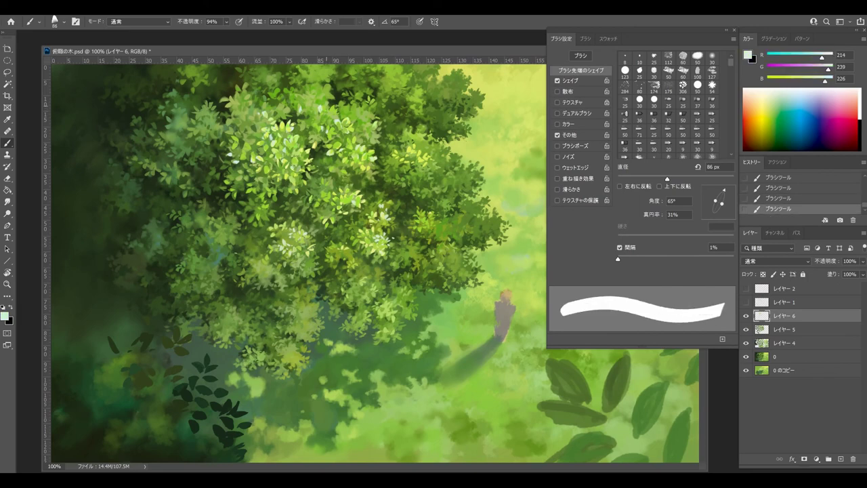
{"action": "key", "text": "ctrl+z"}
{"action": "key", "text": "ctrl+shift+z"}
{"action": "key", "text": "ctrl+z"}
Step: Set the brush angle to -19° and dab light leaves along the top of the brightest upper clump
{"action": "left_click_drag", "start_coordinate": [331, 135], "coordinate": [329, 130]}
{"action": "left_click", "coordinate": [731, 206]}
{"action": "key", "text": "ctrl+z"}
{"action": "left_click_drag", "start_coordinate": [268, 103], "coordinate": [255, 106]}
{"action": "left_click", "coordinate": [265, 113], "text": "alt"}
{"action": "left_click", "coordinate": [263, 112], "text": "alt"}
{"action": "left_click", "coordinate": [260, 110], "text": "alt"}
Step: Compare the brightest upper clump with and without the latest leaf dabs
{"action": "key", "text": "ctrl+z"}
{"action": "key", "text": "ctrl+z"}
{"action": "key", "text": "ctrl+shift+z"}
{"action": "key", "text": "ctrl+z"}
{"action": "key", "text": "ctrl+shift+z"}
{"action": "key", "text": "ctrl+z"}
{"action": "key", "text": "ctrl+shift+z"}
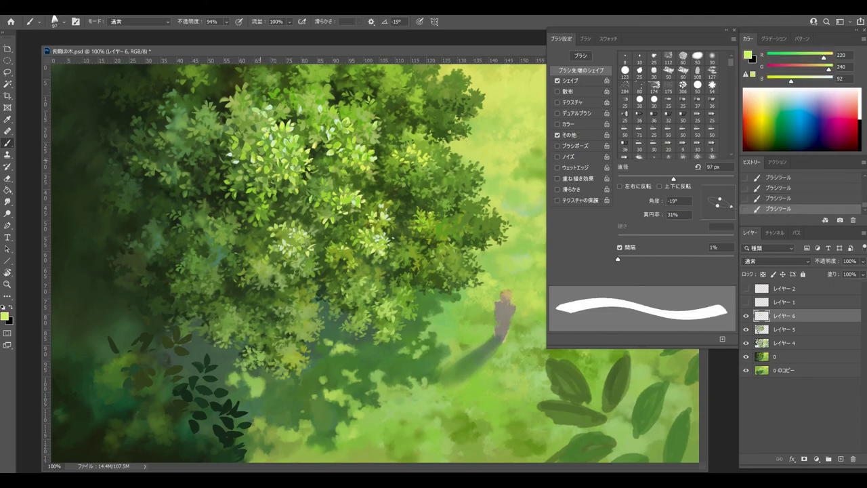
{"action": "key", "text": "ctrl+z"}
{"action": "key", "text": "ctrl+shift+z"}
Step: Sample a pale green from the brightest clump and dab faint leaves on the shaded clump at the canopy's upper left
{"action": "left_click", "coordinate": [260, 169], "text": "alt"}
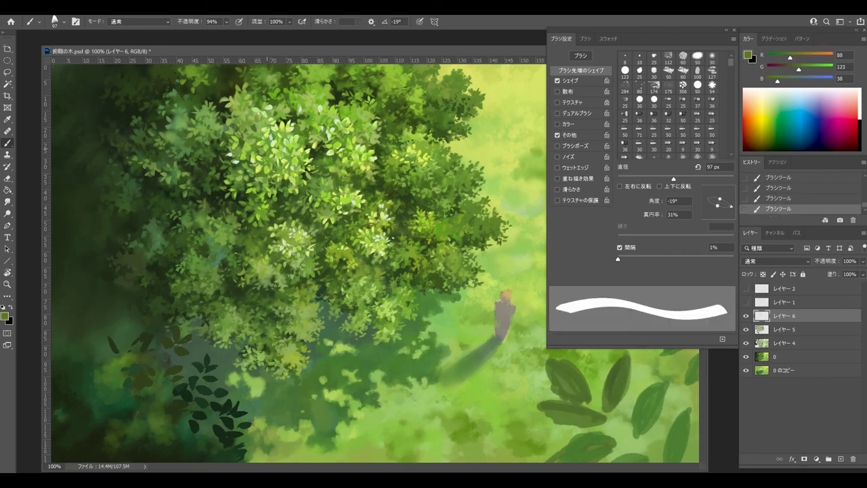
{"action": "left_click", "coordinate": [302, 161], "text": "alt"}
{"action": "left_click", "coordinate": [276, 161], "text": "alt"}
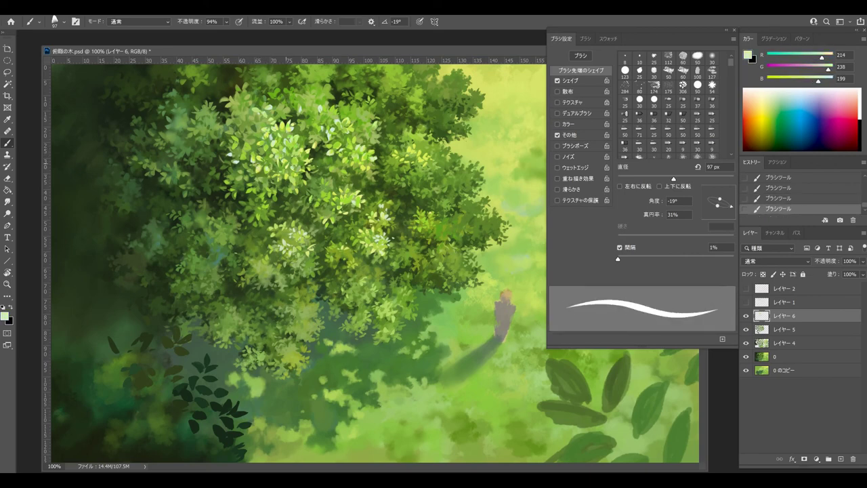
{"action": "mouse_move", "coordinate": [204, 129]}
{"action": "left_mouse_down"}
{"action": "mouse_move", "coordinate": [198, 133]}
{"action": "mouse_move", "coordinate": [191, 111]}
{"action": "mouse_move", "coordinate": [181, 141]}
{"action": "mouse_move", "coordinate": [184, 131]}
{"action": "left_mouse_up"}
{"action": "key", "text": "ctrl+z"}
{"action": "left_click", "coordinate": [207, 136], "text": "alt"}
{"action": "key", "text": "ctrl+z"}
{"action": "key", "text": "]"}
Step: Enlarge the brush to 155 px and work over the canopy's shaded left side with sampled greens
{"action": "left_click", "coordinate": [183, 137], "text": "alt"}
{"action": "key", "text": "bracketright"}
{"action": "key", "text": "bracketright"}
{"action": "key", "text": "bracketright"}
{"action": "left_click", "coordinate": [206, 171], "text": "alt"}
{"action": "key", "text": "ctrl+z"}
{"action": "key", "text": "ctrl+shift+z"}
{"action": "key", "text": "bracketright"}
{"action": "key", "text": "bracketright"}
{"action": "left_click", "coordinate": [162, 191], "text": "alt"}
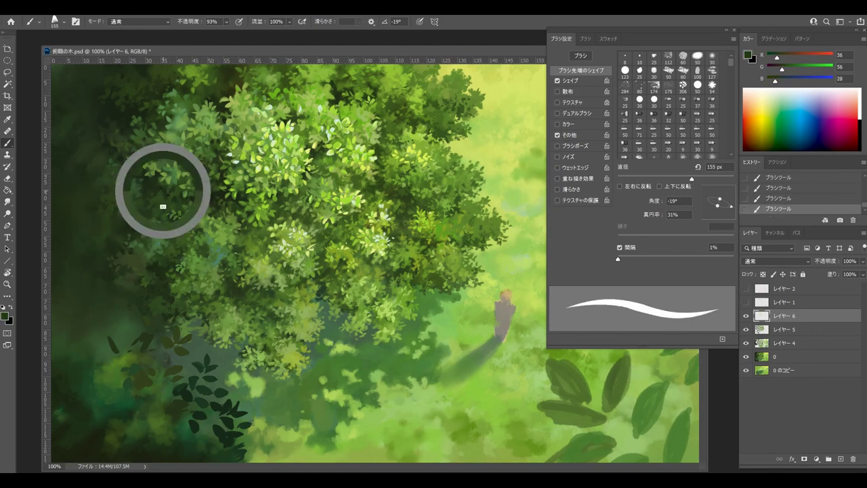
Step: Reduce the brush to 113 px, sample a pale green and dab small highlight leaves on the canopy's lower-left clump
{"action": "left_click", "coordinate": [249, 236], "text": "alt"}
{"action": "key", "text": "bracketleft"}
{"action": "key", "text": "bracketleft"}
{"action": "left_click", "coordinate": [275, 237], "text": "alt"}
{"action": "left_click", "coordinate": [292, 235], "text": "alt"}
{"action": "left_click_drag", "start_coordinate": [216, 251], "coordinate": [219, 244]}
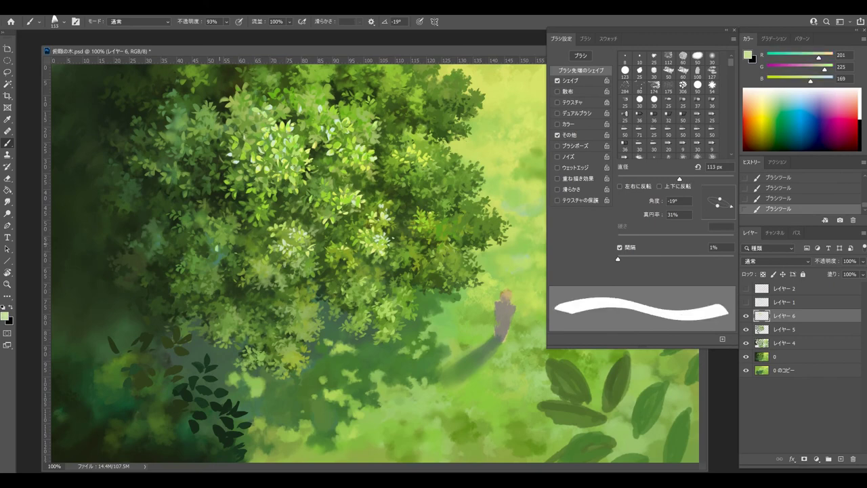
{"action": "key", "text": "bracketleft"}
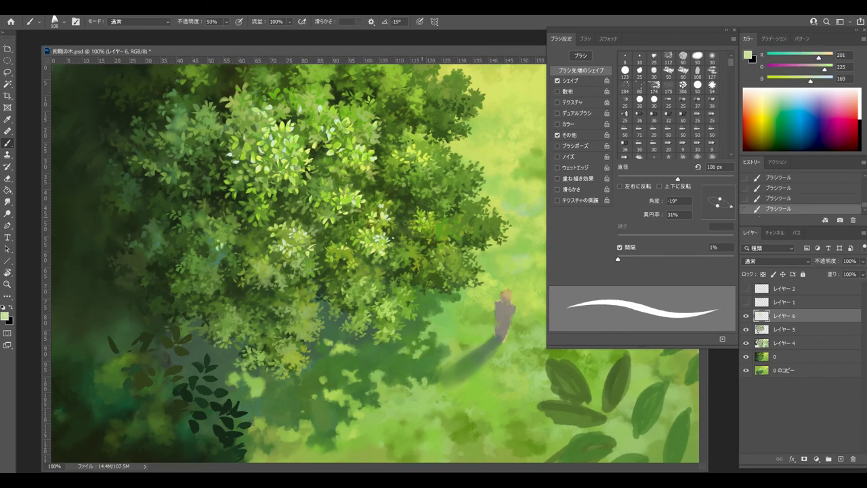
Step: Shrink the brush further, sample yellow-greens from the upper-right highlight clump and try a leaf dab at its edge
{"action": "key", "text": "bracketleft"}
{"action": "key", "text": "bracketleft"}
{"action": "key", "text": "bracketleft"}
{"action": "key", "text": "bracketleft"}
{"action": "left_click", "coordinate": [366, 146], "text": "alt"}
{"action": "left_click", "coordinate": [365, 149], "text": "alt"}
{"action": "left_click", "coordinate": [356, 146], "text": "alt"}
{"action": "left_click", "coordinate": [363, 151], "text": "alt"}
{"action": "left_click", "coordinate": [339, 147], "text": "alt"}
{"action": "left_click_drag", "start_coordinate": [337, 143], "coordinate": [336, 150]}
{"action": "key", "text": "ctrl+z"}
Step: Reduce the brush to 55 px and rotate its tip
{"action": "key", "text": "bracketleft"}
{"action": "key", "text": "bracketleft"}
{"action": "key", "text": "bracketleft"}
{"action": "key", "text": "bracketleft"}
{"action": "key", "text": "bracketleft"}
{"action": "key", "text": "bracketleft"}
{"action": "key", "text": "bracketleft"}
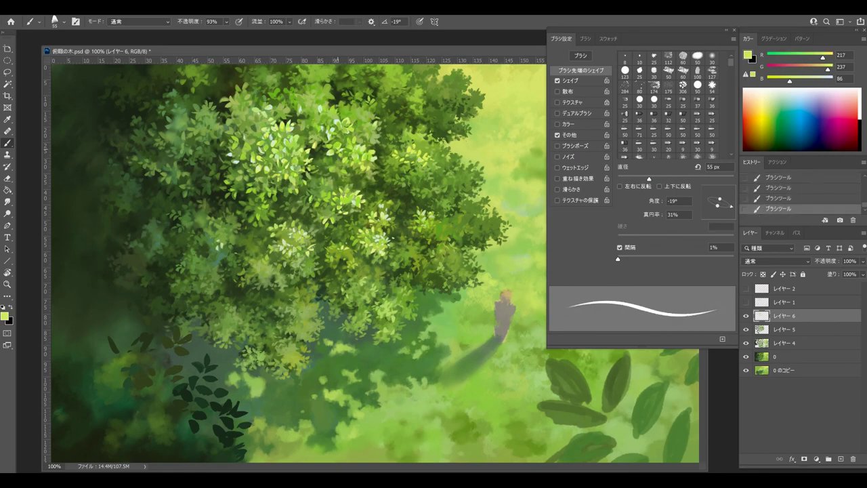
{"action": "key", "text": "Right"}
{"action": "key", "text": "Right"}
{"action": "key", "text": "Right"}
{"action": "key", "text": "Right"}
{"action": "key", "text": "Right"}
{"action": "key", "text": "Right"}
{"action": "key", "text": "Right"}
{"action": "key", "text": "Right"}
{"action": "key", "text": "Right"}
{"action": "key", "text": "Right"}
Step: Enlarge the brush to 81 px at -163° and dab sampled greens on the two upper highlight clumps
{"action": "left_click", "coordinate": [285, 138], "text": "alt"}
{"action": "left_click", "coordinate": [333, 135], "text": "alt"}
{"action": "key", "text": "bracketright"}
{"action": "key", "text": "ctrl+z"}
{"action": "left_click_drag", "start_coordinate": [337, 144], "coordinate": [342, 154]}
{"action": "key", "text": "bracketright"}
{"action": "key", "text": "bracketright"}
{"action": "left_click", "coordinate": [343, 139], "text": "alt"}
{"action": "left_click_drag", "start_coordinate": [289, 153], "coordinate": [288, 158]}
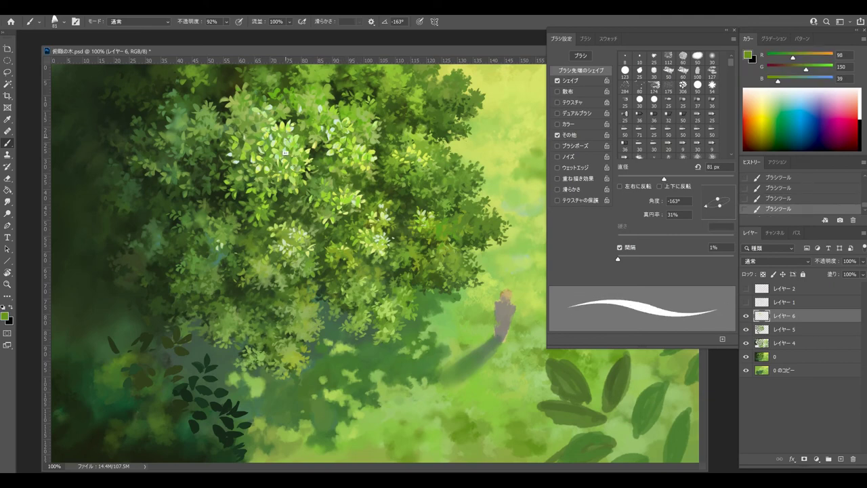
Step: Increase the brush roundness and refine leaves across the brightest upper clump in sampled colours, undoing unwanted strokes
{"action": "left_click", "coordinate": [285, 138], "text": "alt"}
{"action": "left_click_drag", "start_coordinate": [718, 199], "coordinate": [716, 193]}
{"action": "mouse_move", "coordinate": [301, 141]}
{"action": "left_mouse_down"}
{"action": "mouse_move", "coordinate": [284, 141]}
{"action": "mouse_move", "coordinate": [260, 161]}
{"action": "left_mouse_up"}
{"action": "left_click", "coordinate": [278, 150], "text": "alt"}
{"action": "key", "text": "ctrl+z"}
{"action": "left_click", "coordinate": [260, 160], "text": "alt"}
{"action": "key", "text": "ctrl+z"}
{"action": "key", "text": "ctrl+z"}
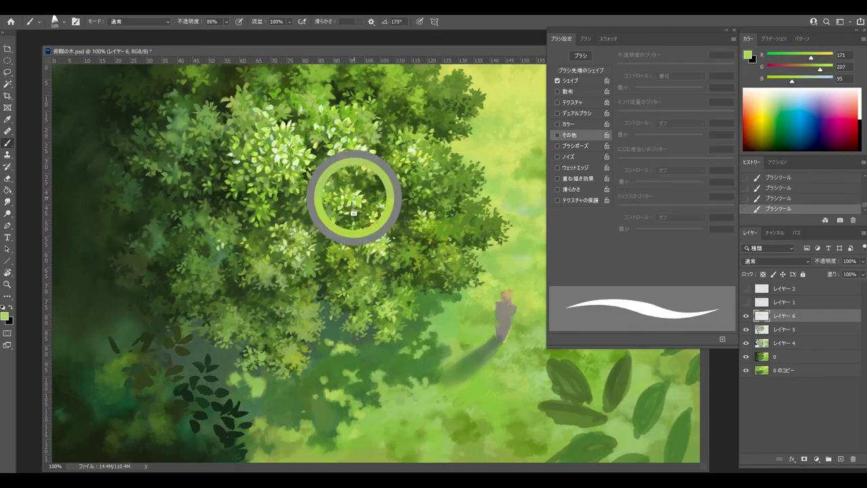
Step: Dab sampled yellow-green leaves on the central and upper-right clumps with a 109 px brush at 175° and その他 switched off
{"action": "left_click", "coordinate": [356, 211], "text": "alt"}
{"action": "left_click_drag", "start_coordinate": [359, 204], "coordinate": [356, 225]}
{"action": "left_click", "coordinate": [353, 143], "text": "alt"}
{"action": "left_click", "coordinate": [349, 125], "text": "alt"}
{"action": "left_click_drag", "start_coordinate": [340, 134], "coordinate": [333, 137]}
{"action": "left_click", "coordinate": [322, 130], "text": "alt"}
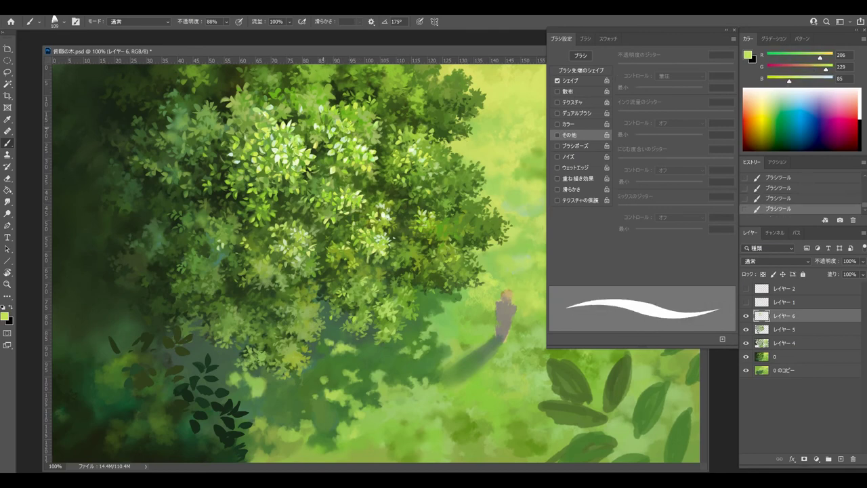
Step: Dab sampled yellow-green leaves on the upper-right and central clumps of the tree, undoing the unwanted strokes
{"action": "left_click", "coordinate": [330, 116], "text": "alt"}
{"action": "key", "text": "ctrl+z"}
{"action": "left_click_drag", "start_coordinate": [330, 115], "coordinate": [325, 123]}
{"action": "left_click", "coordinate": [319, 122], "text": "alt"}
{"action": "left_click", "coordinate": [298, 156], "text": "alt"}
{"action": "left_click_drag", "start_coordinate": [219, 225], "coordinate": [268, 225]}
{"action": "key", "text": "ctrl+z"}
{"action": "key", "text": "ctrl+z"}
{"action": "left_click", "coordinate": [253, 197], "text": "alt"}
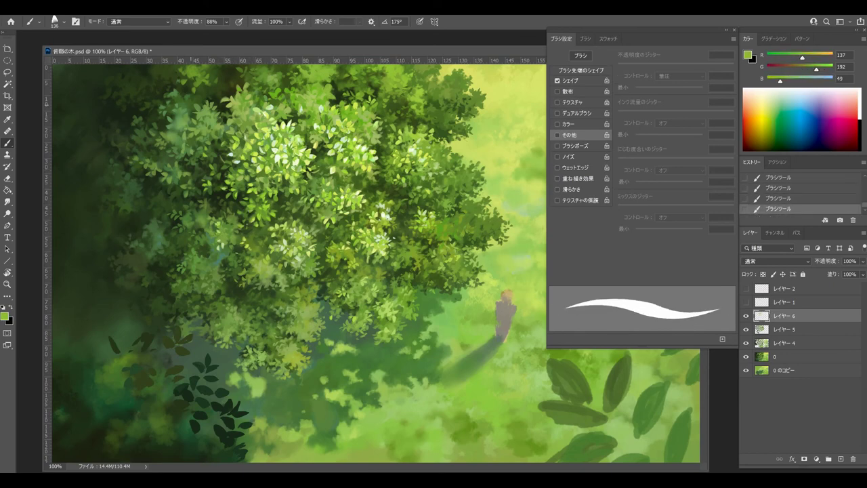
{"action": "key", "text": "F5"}
{"action": "key", "text": "ctrl+z"}
{"action": "key", "text": "ctrl+z"}
Step: Reduce the brush opacity to 79% and try sampled-colour strokes in the dark gap of the right clump, undoing them
{"action": "left_click", "coordinate": [399, 187], "text": "alt"}
{"action": "left_click_drag", "start_coordinate": [400, 187], "coordinate": [404, 193]}
{"action": "key", "text": "ctrl+z"}
{"action": "key", "text": "ctrl+z"}
{"action": "key", "text": "F5"}
{"action": "left_click", "coordinate": [226, 21]}
{"action": "key", "text": "F5"}
{"action": "left_click_drag", "start_coordinate": [522, 255], "coordinate": [528, 258]}
{"action": "mouse_move", "coordinate": [401, 208]}
{"action": "left_mouse_down"}
{"action": "mouse_move", "coordinate": [416, 208]}
{"action": "mouse_move", "coordinate": [405, 229]}
{"action": "mouse_move", "coordinate": [416, 207]}
{"action": "left_mouse_up"}
{"action": "key", "text": "ctrl+z"}
{"action": "key", "text": "ctrl+z"}
Step: Pick a muted green (RGB 152, 168, 91) and paint thin twigs in the right clump's gap, undoing unwanted strokes
{"action": "left_click", "coordinate": [747, 55]}
{"action": "left_click", "coordinate": [499, 178]}
{"action": "left_click_drag", "start_coordinate": [499, 177], "coordinate": [495, 178]}
{"action": "left_click", "coordinate": [651, 135]}
{"action": "mouse_move", "coordinate": [403, 208]}
{"action": "left_mouse_down"}
{"action": "mouse_move", "coordinate": [414, 208]}
{"action": "mouse_move", "coordinate": [395, 194]}
{"action": "left_mouse_up"}
{"action": "key", "text": "ctrl+z"}
{"action": "key", "text": "ctrl+z"}
{"action": "key", "text": "ctrl+z"}
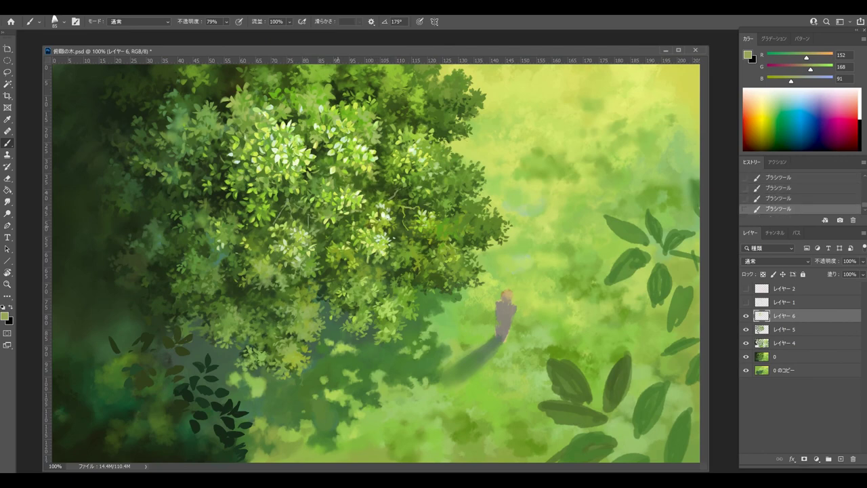
Step: Pick a new brush colour and paint thin twigs along the tree's shaded left side
{"action": "left_click", "coordinate": [5, 316]}
{"action": "left_click", "coordinate": [465, 203]}
{"action": "left_click", "coordinate": [648, 133]}
{"action": "mouse_move", "coordinate": [142, 181]}
{"action": "left_mouse_down"}
{"action": "mouse_move", "coordinate": [153, 188]}
{"action": "mouse_move", "coordinate": [135, 234]}
{"action": "mouse_move", "coordinate": [172, 224]}
{"action": "left_mouse_up"}
Step: Sample pale cream from a bright leaf and refine the central twigs at 46% opacity, undoing and restoring strokes to compare
{"action": "left_click", "coordinate": [286, 161], "text": "alt"}
{"action": "key", "text": "ctrl+z"}
{"action": "left_click_drag", "start_coordinate": [296, 221], "coordinate": [309, 215]}
{"action": "left_click_drag", "start_coordinate": [308, 216], "coordinate": [311, 233]}
{"action": "left_click_drag", "start_coordinate": [285, 207], "coordinate": [277, 220]}
{"action": "key", "text": "ctrl+z"}
{"action": "key", "text": "ctrl+shift+z"}
{"action": "key", "text": "ctrl+z"}
{"action": "key", "text": "ctrl+shift+z"}
{"action": "key", "text": "ctrl+z"}
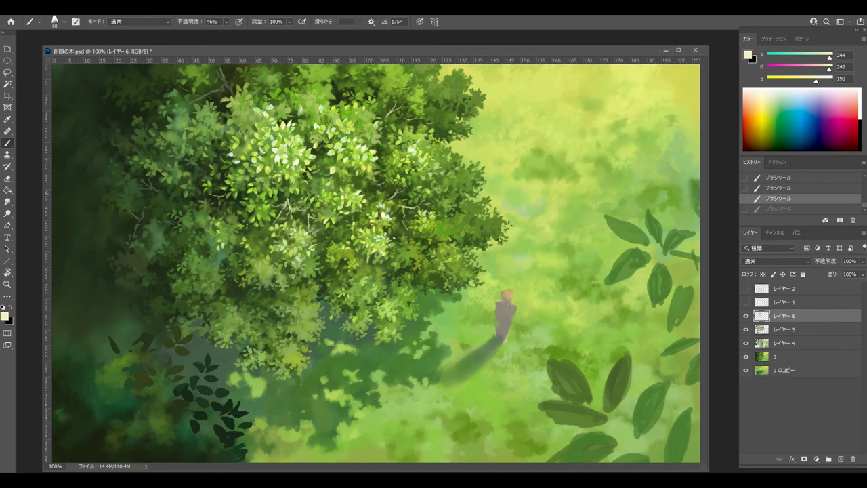
{"action": "key", "text": "ctrl+shift+z"}
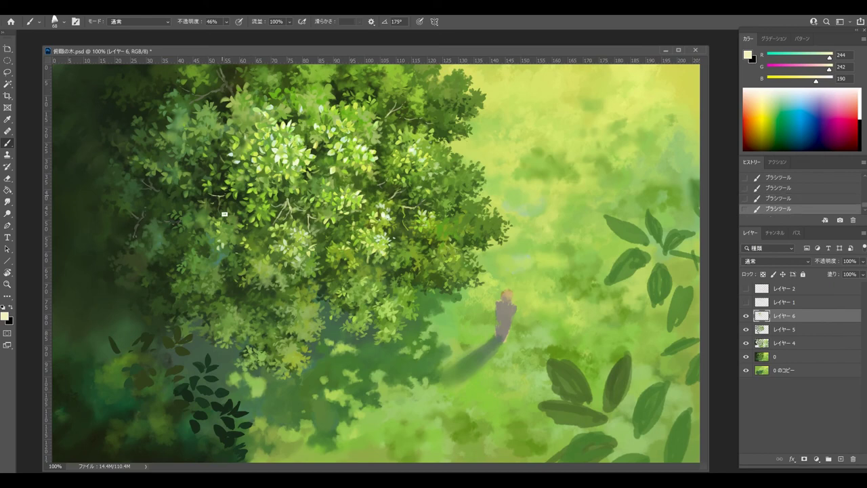
Step: Refine the twigs on the tree's left side in sampled muted greens, raising the brush opacity to 75%
{"action": "left_click", "coordinate": [211, 182], "text": "alt"}
{"action": "key", "text": "ctrl+z"}
{"action": "key", "text": "ctrl+shift+z"}
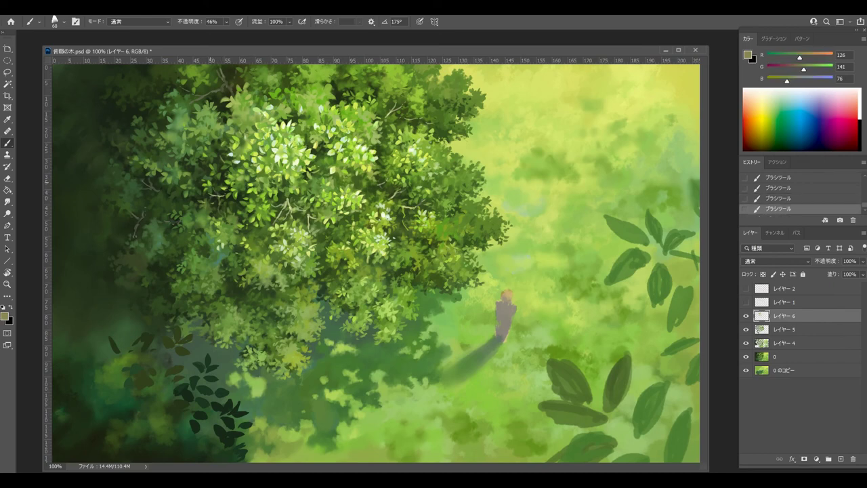
{"action": "left_click", "coordinate": [146, 214], "text": "alt"}
{"action": "key", "text": "F5"}
{"action": "key", "text": "F5"}
{"action": "left_click_drag", "start_coordinate": [226, 22], "coordinate": [251, 33]}
{"action": "left_click", "coordinate": [140, 220], "text": "alt"}
{"action": "left_click", "coordinate": [139, 223], "text": "alt"}
{"action": "left_click", "coordinate": [141, 222], "text": "alt"}
Step: Sample a colour beside the brightest clump's left edge and compare the last twig strokes by undoing and restoring them
{"action": "left_click", "coordinate": [217, 178], "text": "alt"}
{"action": "key", "text": "ctrl+z"}
{"action": "key", "text": "ctrl+z"}
{"action": "key", "text": "ctrl+shift+z"}
{"action": "key", "text": "ctrl+shift+z"}
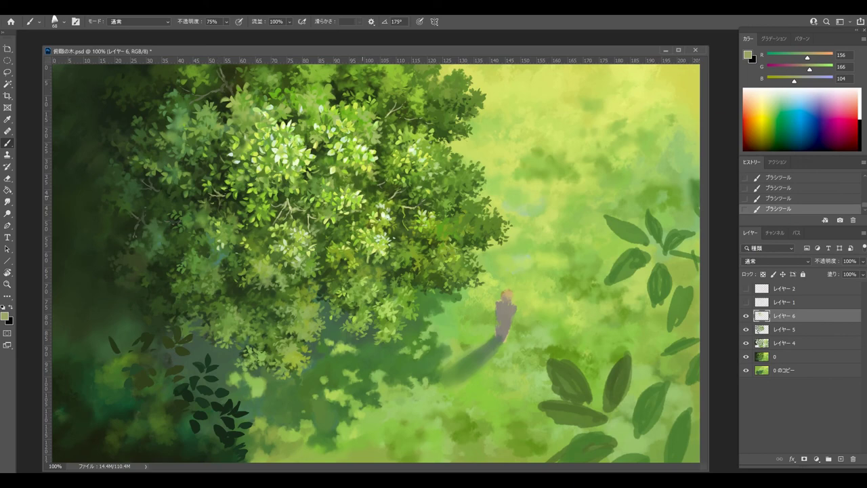
Step: Paint twigs in sampled colours in the tree's upper-right gap and beside the right clump
{"action": "left_click", "coordinate": [387, 129], "text": "alt"}
{"action": "key", "text": "ctrl+z"}
{"action": "mouse_move", "coordinate": [394, 111]}
{"action": "left_mouse_down"}
{"action": "mouse_move", "coordinate": [411, 110]}
{"action": "mouse_move", "coordinate": [401, 106]}
{"action": "left_mouse_up"}
{"action": "left_click", "coordinate": [391, 111], "text": "alt"}
{"action": "left_click", "coordinate": [395, 197], "text": "alt"}
{"action": "left_click_drag", "start_coordinate": [384, 182], "coordinate": [369, 191]}
{"action": "left_click", "coordinate": [290, 201], "text": "alt"}
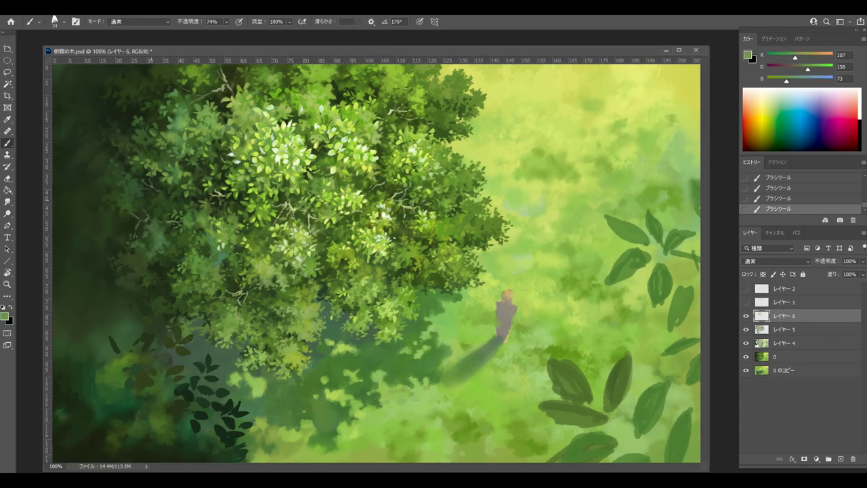
Step: Pick a new twig colour and rework the branch in the right clump with sampled colours, undoing unwanted strokes
{"action": "left_click", "coordinate": [4, 316]}
{"action": "left_click", "coordinate": [480, 186]}
{"action": "left_click", "coordinate": [568, 229]}
{"action": "left_click", "coordinate": [650, 134]}
{"action": "mouse_move", "coordinate": [404, 215]}
{"action": "left_mouse_down"}
{"action": "mouse_move", "coordinate": [392, 236]}
{"action": "mouse_move", "coordinate": [401, 197]}
{"action": "left_mouse_up"}
{"action": "key", "text": "ctrl+z"}
{"action": "key", "text": "ctrl+z"}
{"action": "left_click", "coordinate": [405, 201], "text": "alt"}
{"action": "key", "text": "ctrl+z"}
{"action": "right_click", "coordinate": [405, 200], "text": "alt"}
{"action": "left_click", "coordinate": [403, 201], "text": "alt"}
{"action": "left_click", "coordinate": [398, 209], "text": "alt"}
Step: Refine the lower-left twigs and the branch near the treetop with sampled colours
{"action": "left_click", "coordinate": [237, 290], "text": "alt"}
{"action": "left_click_drag", "start_coordinate": [234, 290], "coordinate": [221, 296]}
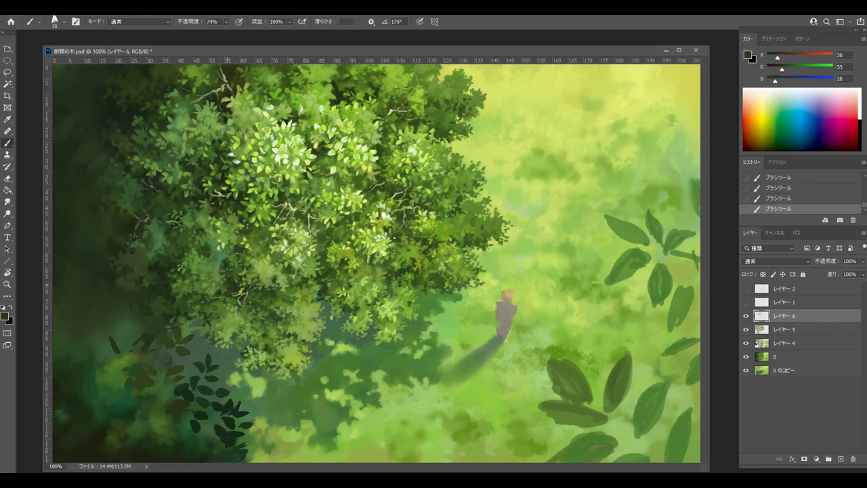
{"action": "left_click", "coordinate": [211, 199], "text": "alt"}
{"action": "left_click", "coordinate": [196, 101], "text": "alt"}
{"action": "left_click", "coordinate": [208, 111], "text": "alt"}
{"action": "mouse_move", "coordinate": [198, 99]}
{"action": "left_mouse_down"}
{"action": "mouse_move", "coordinate": [188, 104]}
{"action": "mouse_move", "coordinate": [218, 90]}
{"action": "left_mouse_up"}
{"action": "left_click", "coordinate": [218, 95], "text": "alt"}
{"action": "key", "text": "ctrl+z"}
Step: Touch up the twig on the tree's shaded left edge with sampled colours, undoing the last stroke
{"action": "left_click", "coordinate": [147, 217], "text": "alt"}
{"action": "left_click_drag", "start_coordinate": [147, 218], "coordinate": [136, 228]}
{"action": "left_click", "coordinate": [135, 229], "text": "alt"}
{"action": "left_click", "coordinate": [137, 226], "text": "alt"}
{"action": "key", "text": "ctrl+z"}
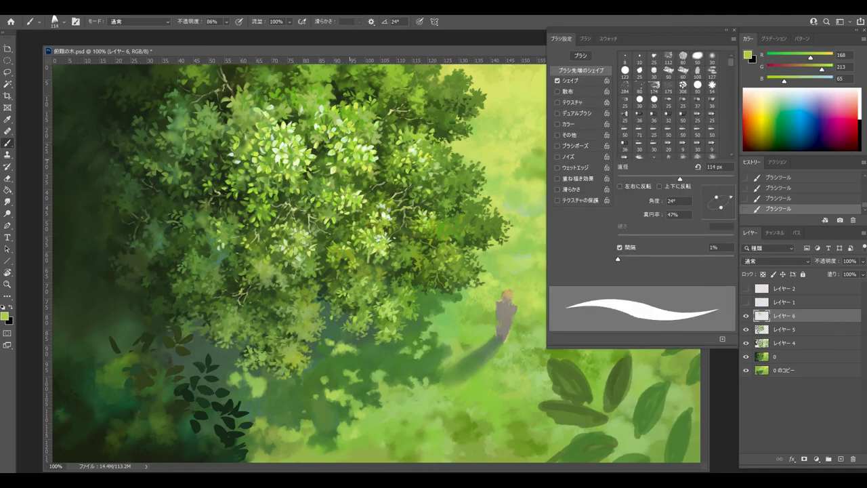
Step: Dab sampled leaves on the central clump with the 114 px brush at 24°, undoing unwanted strokes and toggling その他
{"action": "left_click", "coordinate": [256, 154], "text": "alt"}
{"action": "left_click_drag", "start_coordinate": [324, 197], "coordinate": [321, 180]}
{"action": "left_click", "coordinate": [328, 196], "text": "alt"}
{"action": "key", "text": "ctrl+z"}
{"action": "key", "text": "ctrl+z"}
{"action": "left_click", "coordinate": [557, 135]}
{"action": "left_click", "coordinate": [386, 105], "text": "alt"}
{"action": "left_click", "coordinate": [557, 135]}
Step: Build up bright leaves on the upper-right clump in sampled greens, adjusting the brush between dabs
{"action": "left_click", "coordinate": [414, 153], "text": "alt"}
{"action": "mouse_move", "coordinate": [424, 159]}
{"action": "left_mouse_down"}
{"action": "mouse_move", "coordinate": [434, 148]}
{"action": "mouse_move", "coordinate": [420, 147]}
{"action": "left_mouse_up"}
{"action": "left_click", "coordinate": [429, 145], "text": "alt"}
{"action": "left_click", "coordinate": [426, 144], "text": "alt"}
{"action": "left_click", "coordinate": [426, 143], "text": "alt"}
{"action": "left_click", "coordinate": [423, 145], "text": "alt"}
{"action": "left_click", "coordinate": [419, 150], "text": "alt"}
{"action": "key", "text": "Right"}
{"action": "left_click", "coordinate": [420, 146], "text": "alt"}
{"action": "left_click", "coordinate": [426, 144], "text": "alt"}
Step: Extend leaves along the upper-right clump's outer edge in sampled greens and close the brush settings
{"action": "mouse_move", "coordinate": [440, 144]}
{"action": "left_mouse_down"}
{"action": "mouse_move", "coordinate": [431, 149]}
{"action": "mouse_move", "coordinate": [436, 138]}
{"action": "left_mouse_up"}
{"action": "left_click", "coordinate": [434, 143], "text": "alt"}
{"action": "left_click", "coordinate": [404, 155], "text": "alt"}
{"action": "left_click", "coordinate": [399, 218], "text": "alt"}
{"action": "key", "text": "F5"}
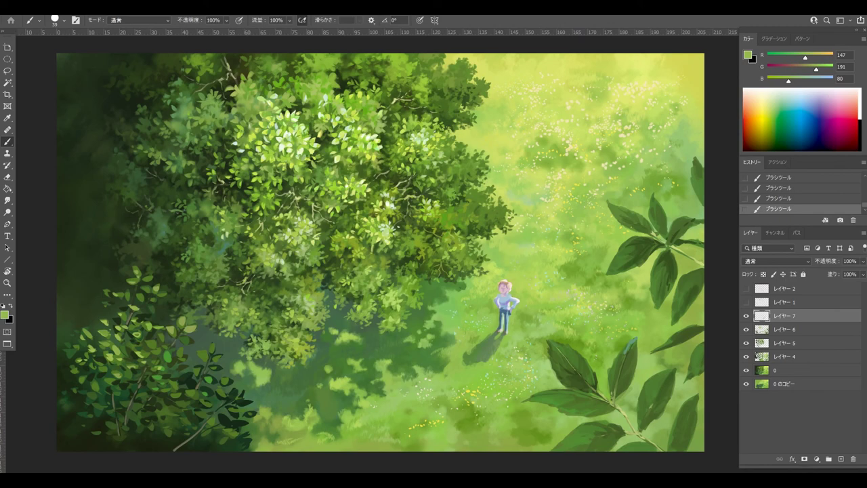
Step: Compare the painting with レイヤー 7 and レイヤー 6 hidden, and show and select the red perspective guide on レイヤー 2
{"action": "left_click", "coordinate": [746, 316]}
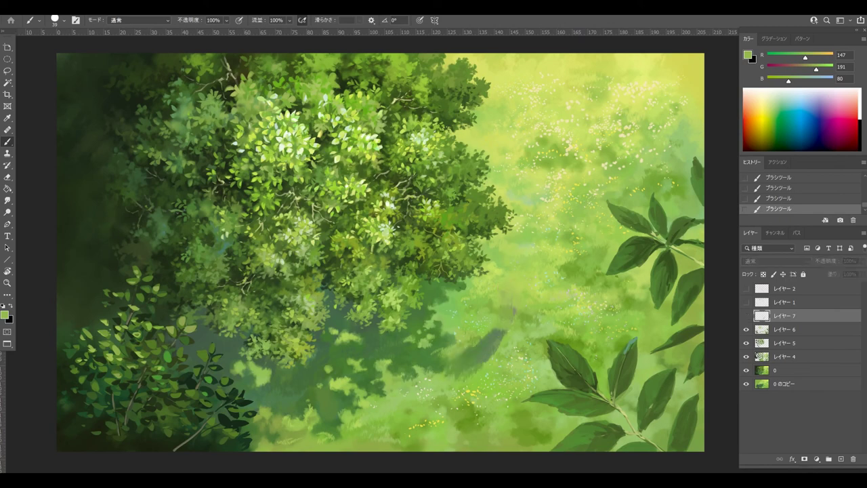
{"action": "key", "text": "ctrl+comma"}
{"action": "key", "text": "ctrl+comma"}
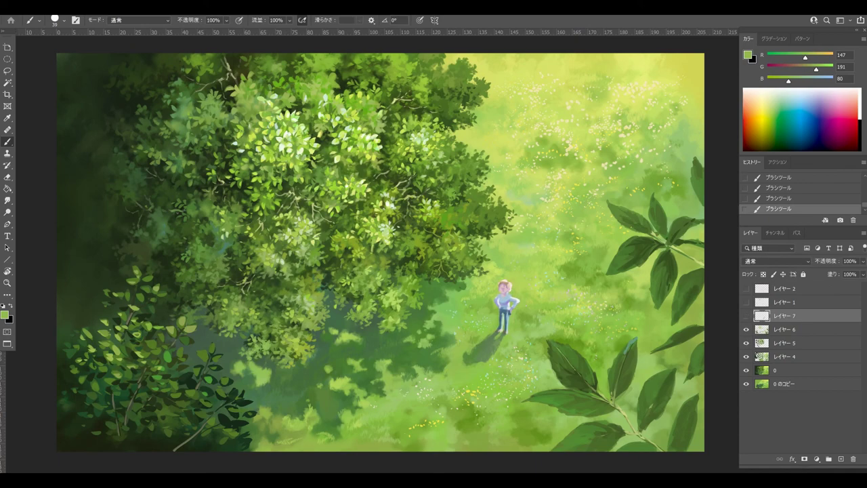
{"action": "left_click", "coordinate": [746, 329]}
{"action": "left_click", "coordinate": [746, 302]}
{"action": "left_click", "coordinate": [746, 302]}
{"action": "left_click", "coordinate": [746, 288]}
{"action": "left_click", "coordinate": [786, 289]}
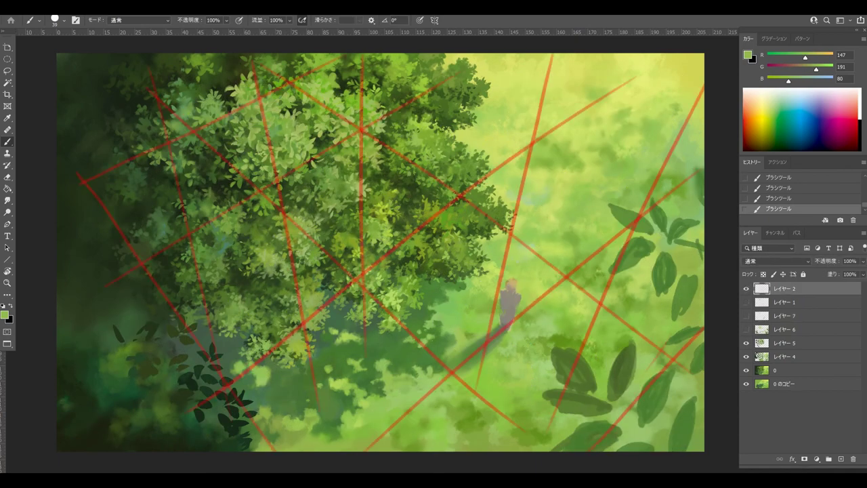
Step: Create a new layer above レイヤー 2 and draw a pure red (RGB 255, 0, 0) loop around the tree's brightest clump
{"action": "left_click", "coordinate": [840, 458]}
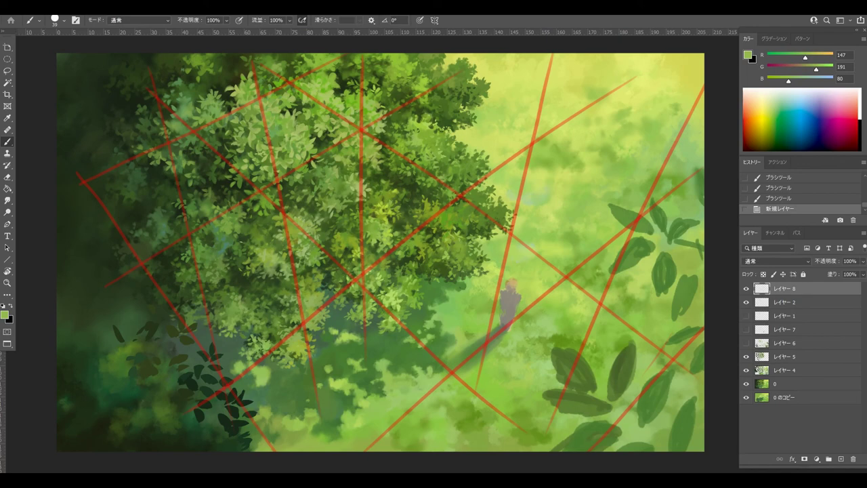
{"action": "key", "text": "d"}
{"action": "key", "text": "x"}
{"action": "left_click", "coordinate": [4, 314]}
{"action": "left_click", "coordinate": [557, 138]}
{"action": "left_click", "coordinate": [652, 134]}
{"action": "mouse_move", "coordinate": [222, 108]}
{"action": "left_mouse_down"}
{"action": "mouse_move", "coordinate": [260, 237]}
{"action": "mouse_move", "coordinate": [319, 240]}
{"action": "left_mouse_up"}
Step: Show レイヤー 6 and draw further red loops around the tree's right clump and the wider lit foliage mass
{"action": "left_click", "coordinate": [747, 343]}
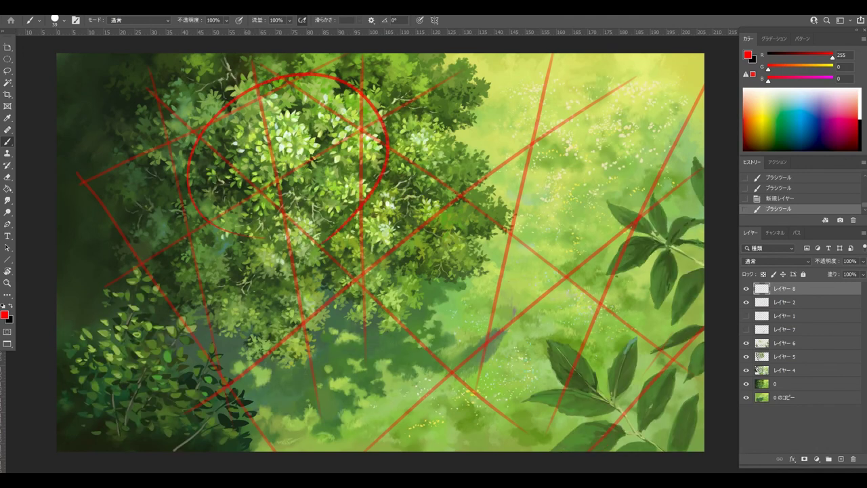
{"action": "left_click", "coordinate": [746, 343]}
{"action": "mouse_move", "coordinate": [379, 157]}
{"action": "left_mouse_down"}
{"action": "mouse_move", "coordinate": [471, 163]}
{"action": "mouse_move", "coordinate": [436, 207]}
{"action": "left_mouse_up"}
{"action": "mouse_move", "coordinate": [401, 274]}
{"action": "left_mouse_down"}
{"action": "mouse_move", "coordinate": [203, 207]}
{"action": "mouse_move", "coordinate": [430, 169]}
{"action": "left_mouse_up"}
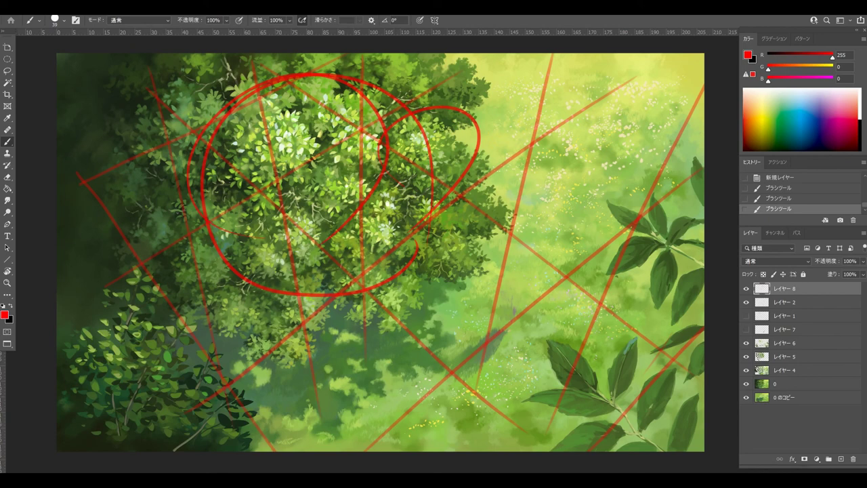
Step: Hide the perspective guide on レイヤー 2, show レイヤー 7, and toggle the red annotations on レイヤー 8 to compare
{"action": "left_click", "coordinate": [746, 288]}
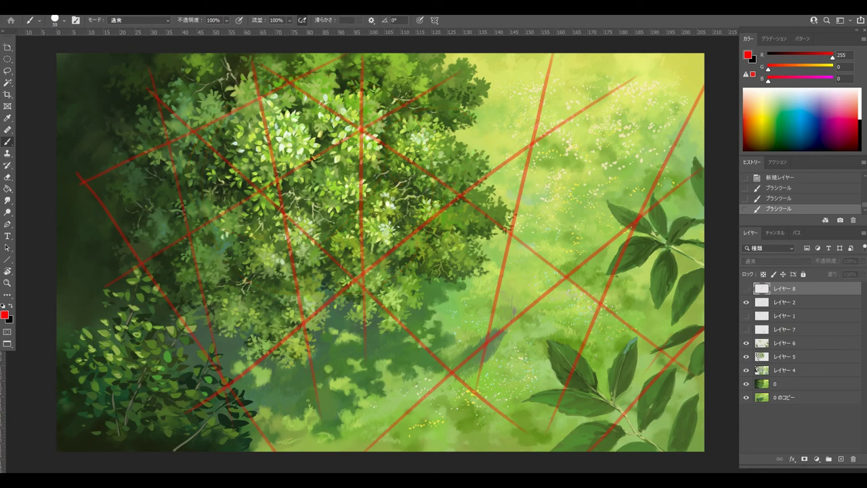
{"action": "left_click", "coordinate": [745, 329]}
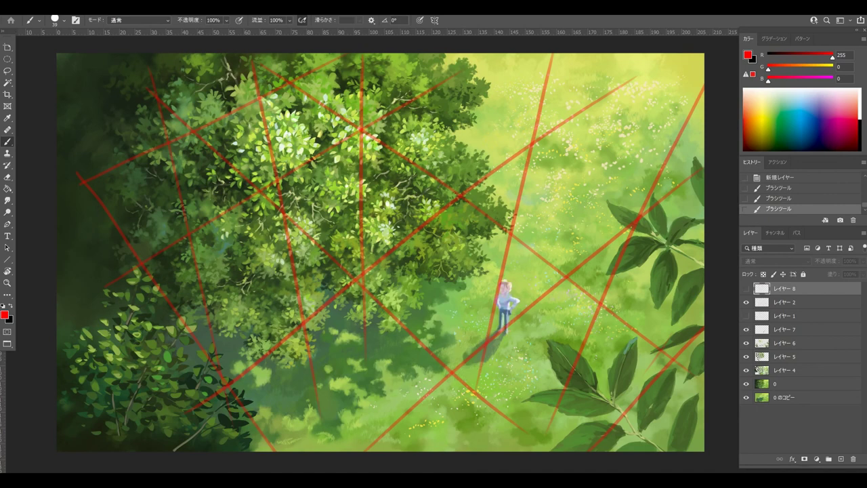
{"action": "left_click", "coordinate": [746, 329]}
{"action": "left_click", "coordinate": [745, 302]}
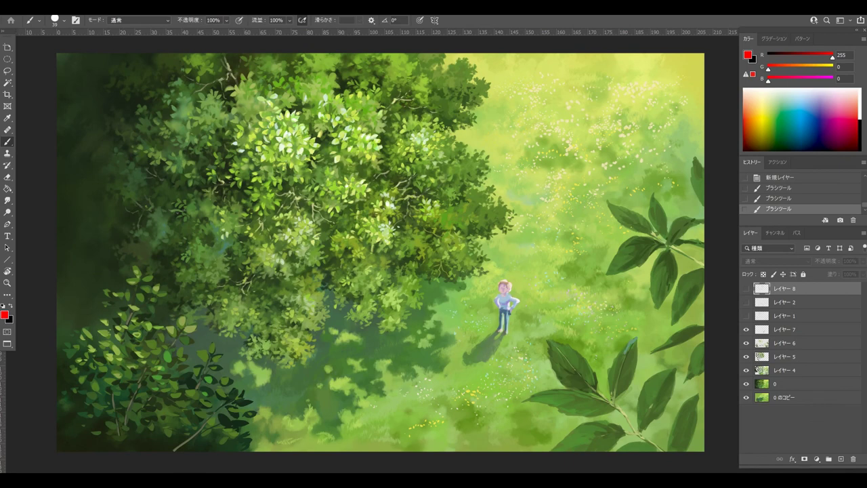
{"action": "left_click", "coordinate": [746, 288]}
{"action": "left_click", "coordinate": [746, 288]}
{"action": "left_click", "coordinate": [746, 289]}
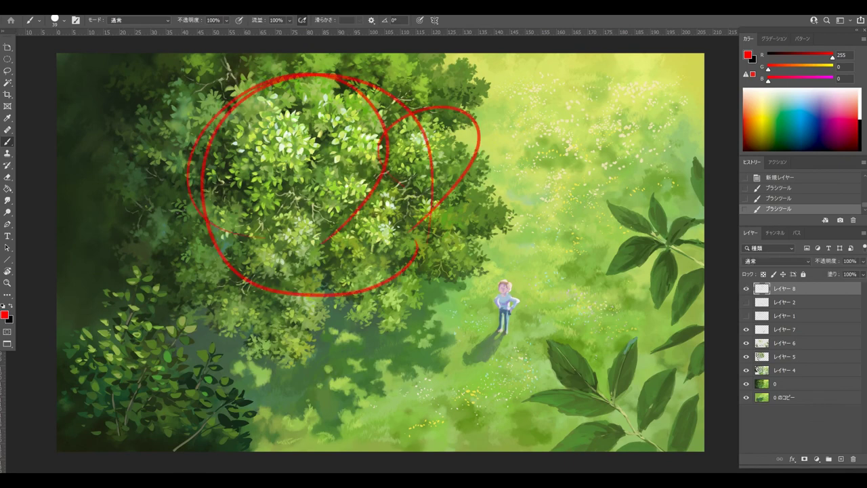
Step: Outline in red the two foreground leaf sprays on the painting's right and the lower-left bush
{"action": "left_click_drag", "start_coordinate": [691, 146], "coordinate": [672, 382]}
{"action": "left_click_drag", "start_coordinate": [630, 334], "coordinate": [525, 444]}
{"action": "left_click_drag", "start_coordinate": [58, 308], "coordinate": [254, 437]}
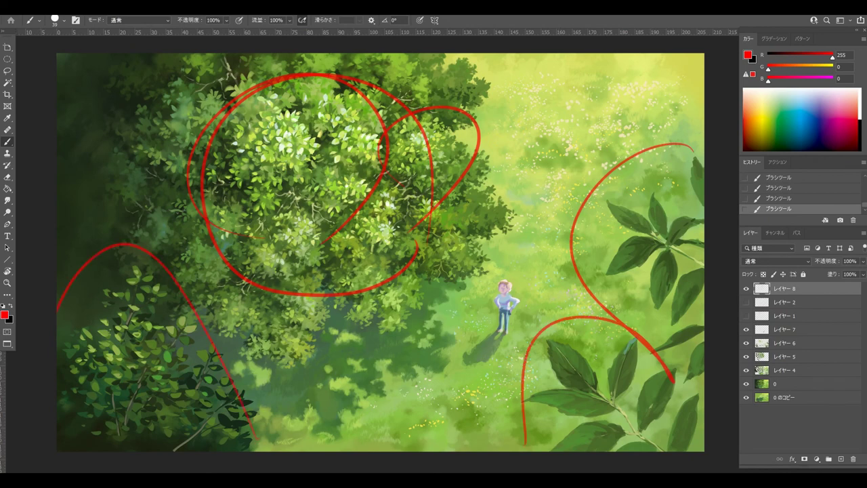
Step: Toggle the red annotations for comparison and delete レイヤー 8
{"action": "left_click", "coordinate": [746, 289]}
{"action": "left_click", "coordinate": [746, 288]}
{"action": "left_click", "coordinate": [746, 288]}
{"action": "left_click_drag", "start_coordinate": [779, 288], "coordinate": [853, 459]}
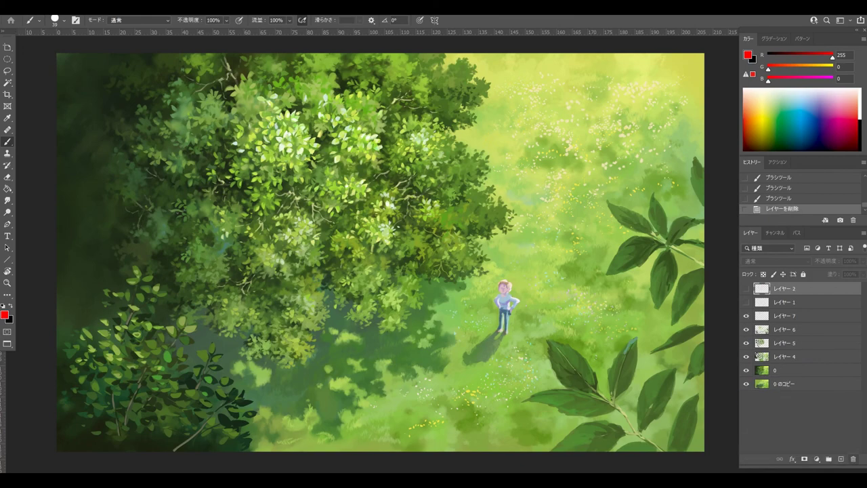
Step: Compare the painting with and without the detail on レイヤー 6 and the figure on レイヤー 7
{"action": "left_click", "coordinate": [745, 329]}
{"action": "left_click", "coordinate": [746, 330]}
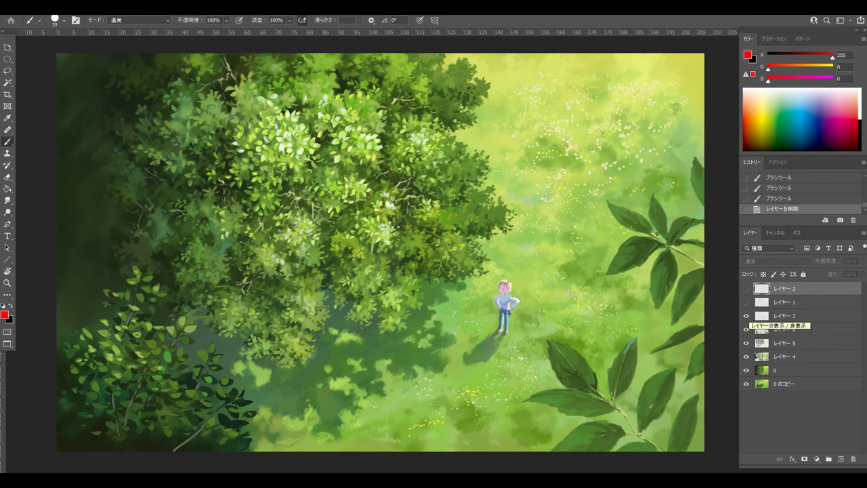
{"action": "left_click", "coordinate": [746, 329]}
{"action": "left_click", "coordinate": [746, 329]}
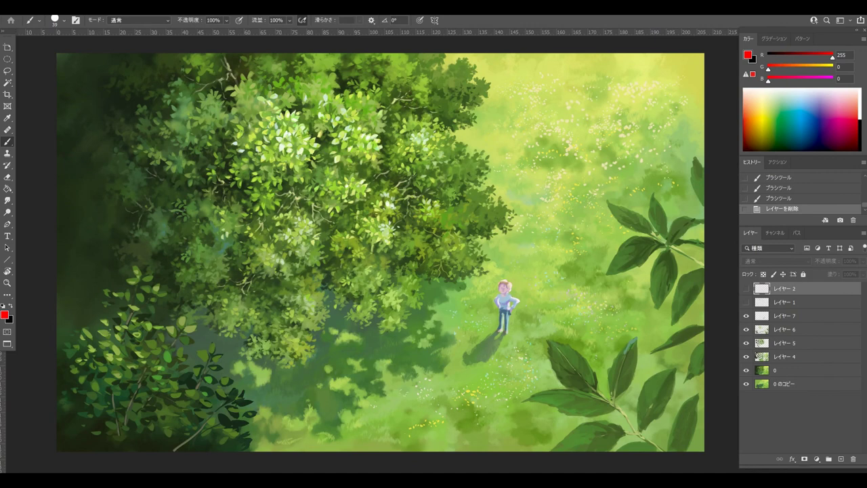
{"action": "left_click", "coordinate": [745, 315]}
{"action": "left_click", "coordinate": [745, 315]}
{"action": "left_click", "coordinate": [746, 329]}
{"action": "left_click", "coordinate": [745, 329]}
Step: Show the perspective guide on レイヤー 2, draw a red arc around the upper lit foliage, and hide レイヤー 7
{"action": "left_click", "coordinate": [746, 288]}
{"action": "mouse_move", "coordinate": [260, 181]}
{"action": "left_mouse_down"}
{"action": "mouse_move", "coordinate": [241, 128]}
{"action": "mouse_move", "coordinate": [415, 191]}
{"action": "left_mouse_up"}
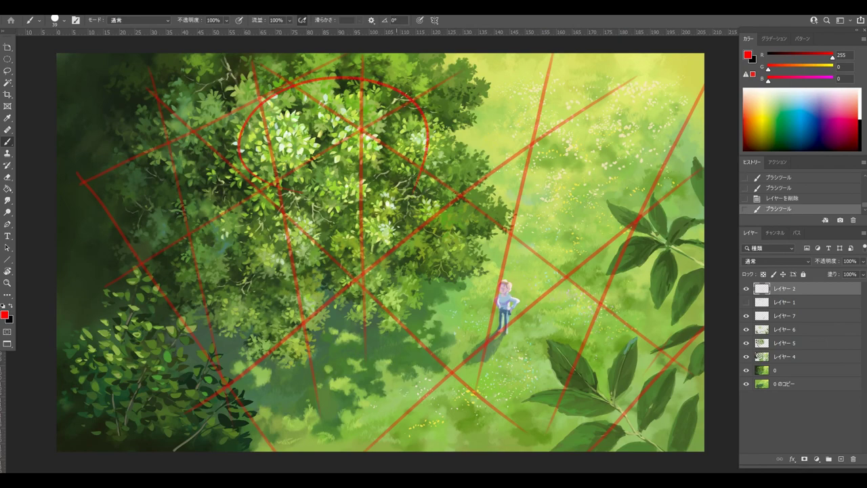
{"action": "left_click", "coordinate": [746, 315]}
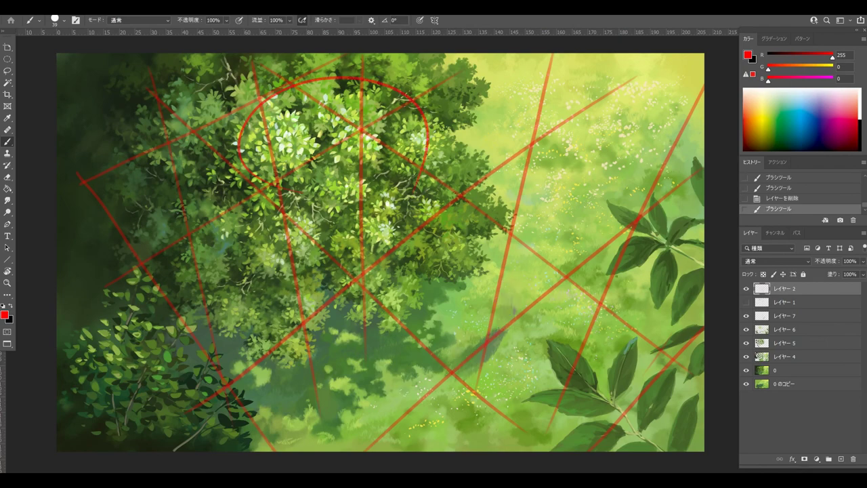
Step: Undo the red arc around the upper lit foliage and compare the painting with and without the detail on レイヤー 6
{"action": "left_click", "coordinate": [746, 288]}
{"action": "key", "text": "ctrl+z"}
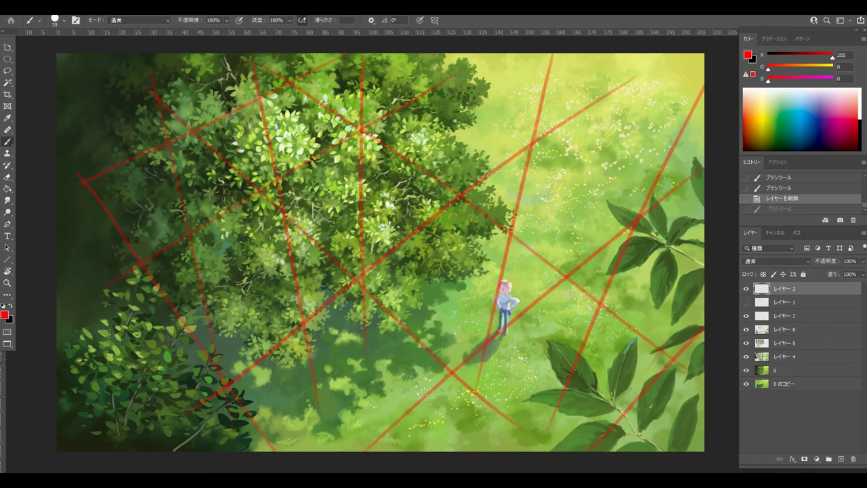
{"action": "left_click", "coordinate": [746, 329]}
{"action": "left_click", "coordinate": [746, 329]}
{"action": "left_click", "coordinate": [746, 329]}
{"action": "left_click", "coordinate": [746, 329]}
{"action": "left_click", "coordinate": [746, 329]}
Step: Hide the perspective guides on レイヤー 2 and check the painting with and without the figure on レイヤー 7
{"action": "left_click", "coordinate": [746, 288]}
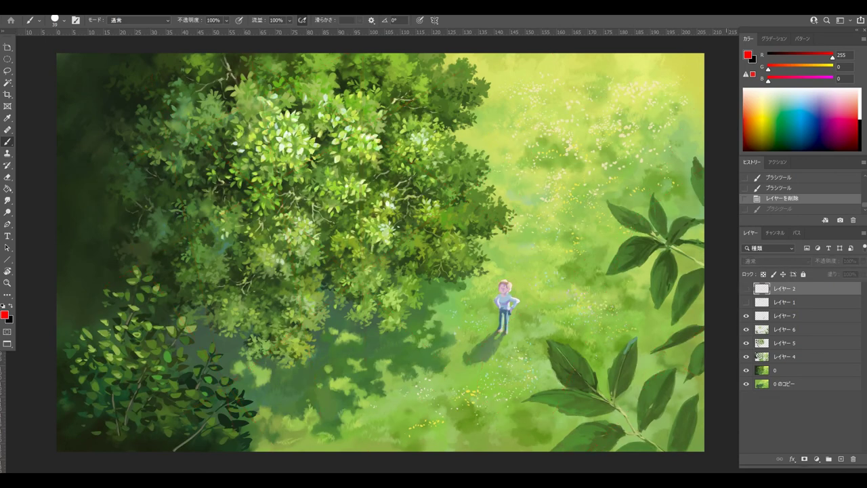
{"action": "left_click", "coordinate": [746, 316]}
{"action": "left_click", "coordinate": [746, 316]}
Step: Prepare to paint on レイヤー 6 with a pale colour sampled from the lit leaves and turn off the brush's その他 option
{"action": "left_click", "coordinate": [785, 330]}
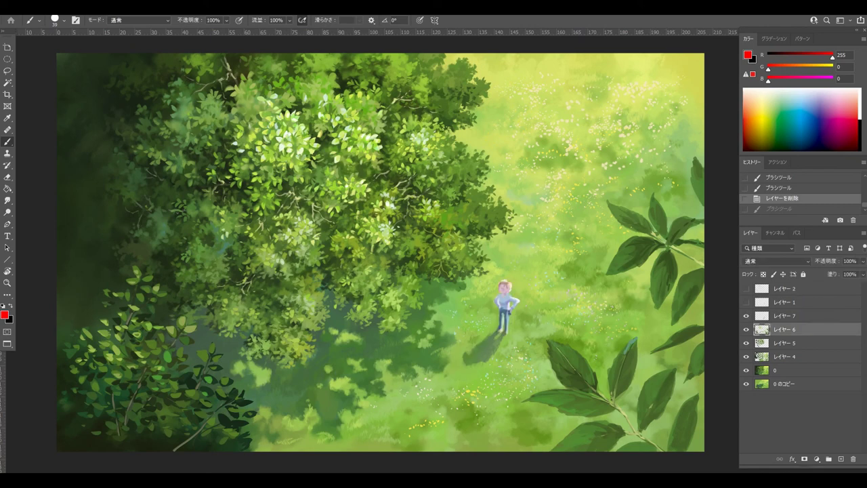
{"action": "left_click", "coordinate": [309, 151], "text": "alt"}
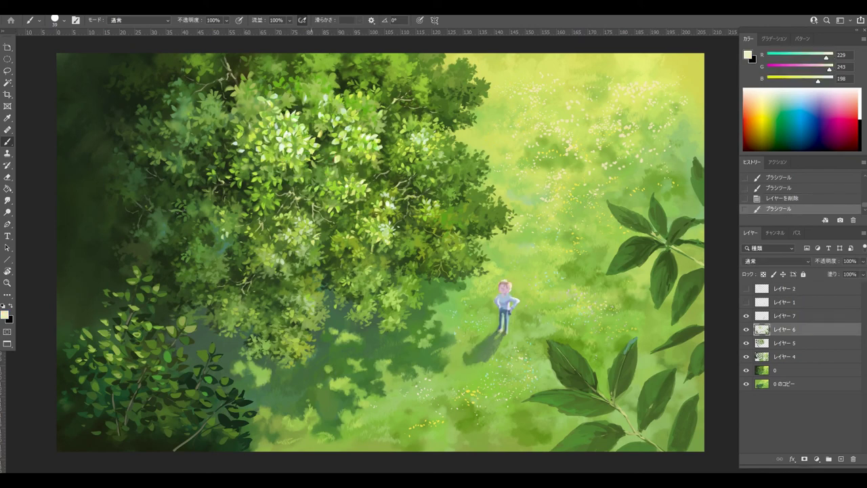
{"action": "key", "text": "F5"}
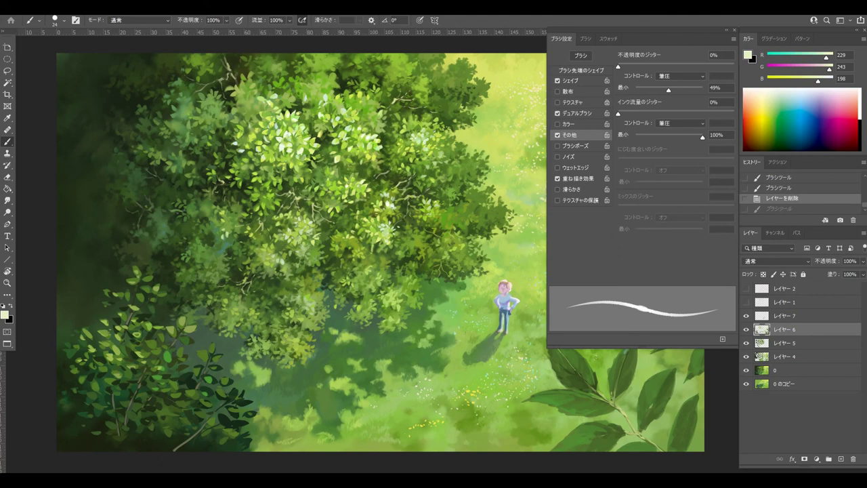
{"action": "left_click", "coordinate": [558, 135]}
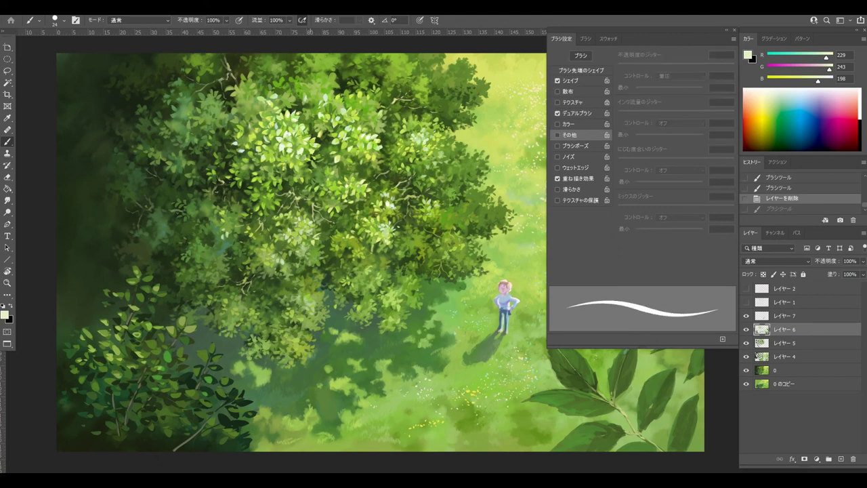
Step: Paint pale highlight leaves in the tree's brightest cluster, resampling colours from nearby leaves, and undo the last stroke
{"action": "key", "text": "ctrl+shift+z"}
{"action": "key", "text": "ctrl+shift+z"}
{"action": "key", "text": "ctrl+z"}
{"action": "key", "text": "ctrl+shift+z"}
{"action": "left_click", "coordinate": [311, 160]}
{"action": "left_click", "coordinate": [306, 158], "text": "alt"}
{"action": "left_click_drag", "start_coordinate": [302, 156], "coordinate": [308, 161]}
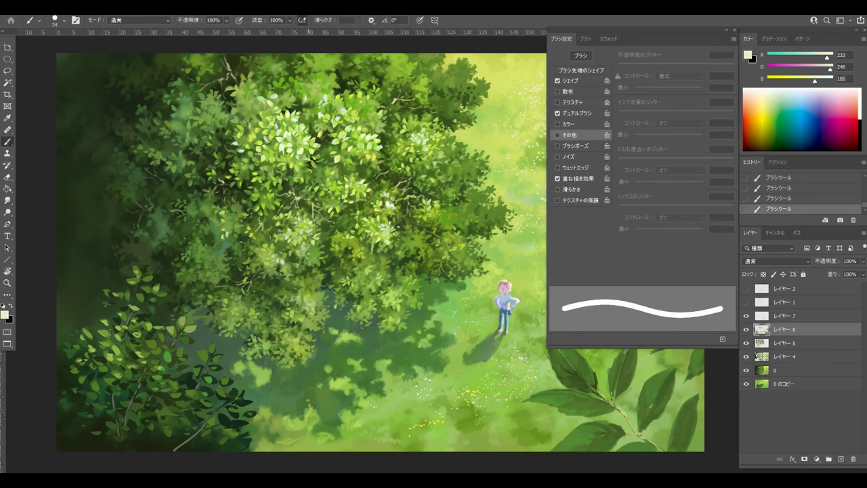
{"action": "key", "text": "ctrl+z"}
{"action": "key", "text": "ctrl+shift+z"}
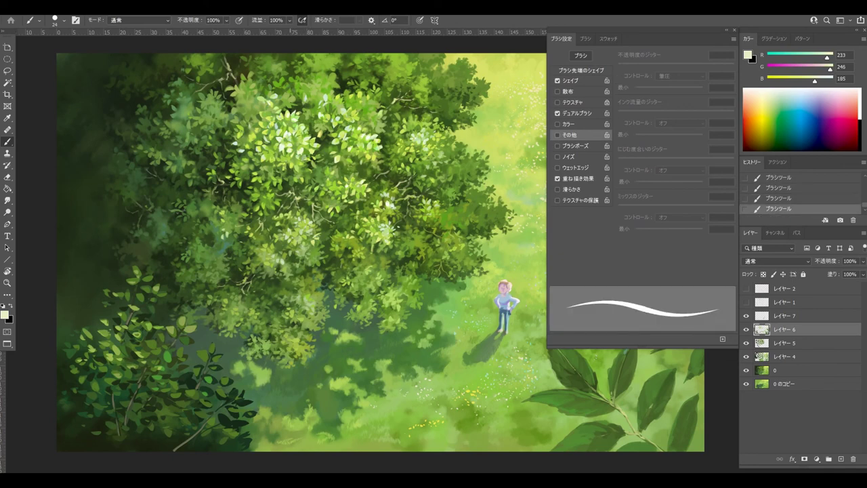
{"action": "left_click", "coordinate": [290, 162], "text": "alt"}
{"action": "key", "text": "ctrl+z"}
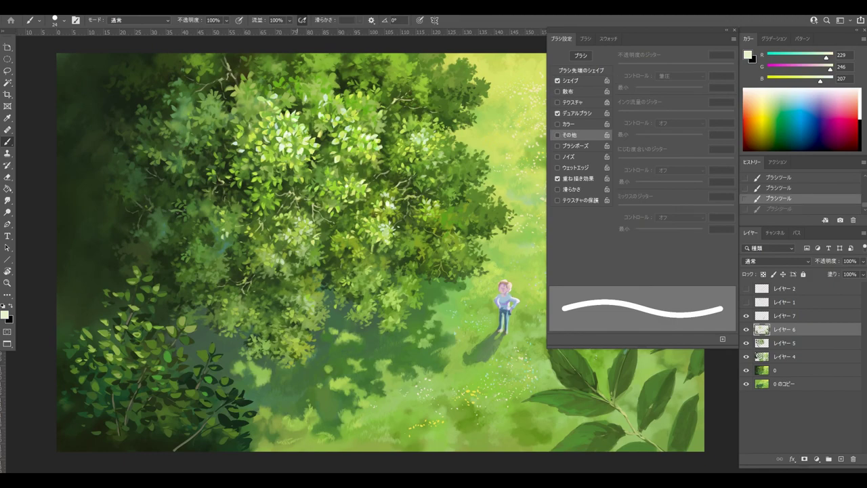
Step: Toggle レイヤー 6 to compare the tree with and without its highlight leaves
{"action": "left_click", "coordinate": [745, 329]}
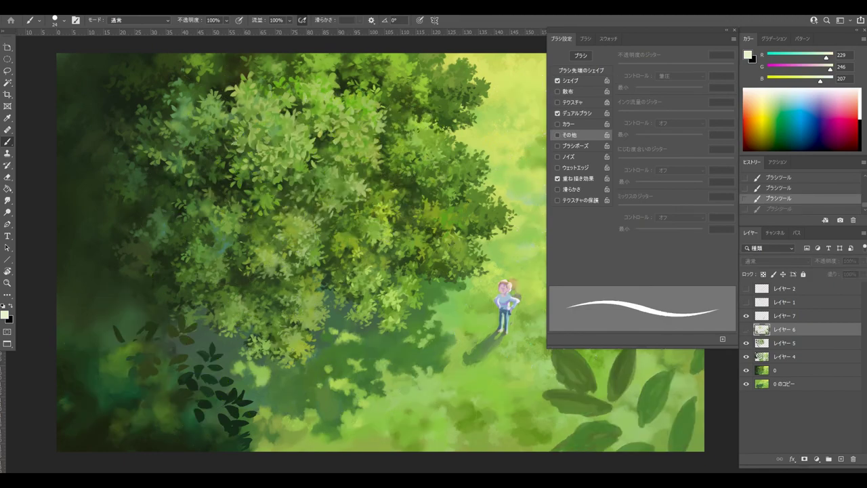
{"action": "key", "text": "ctrl+comma"}
{"action": "key", "text": "ctrl+comma"}
{"action": "key", "text": "ctrl+comma"}
{"action": "key", "text": "ctrl+comma"}
{"action": "key", "text": "ctrl+comma"}
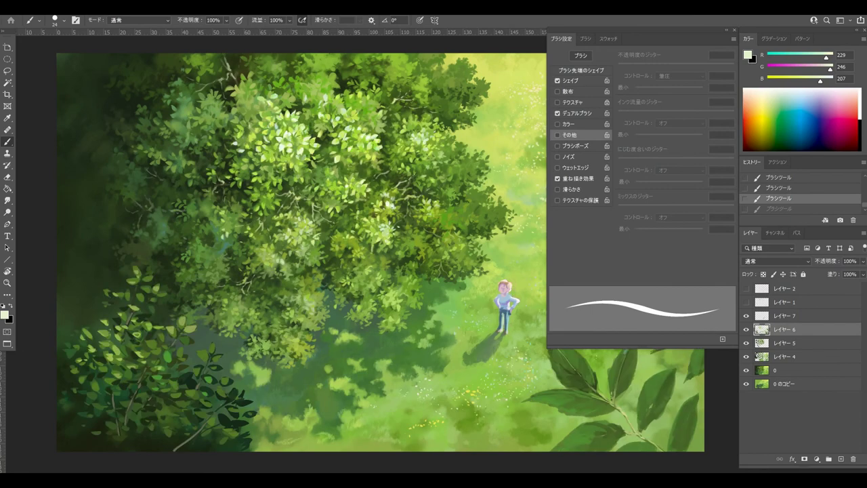
Step: Add yellow-green and pale leaves along the lower part of the brightest cluster with sampled colours, and close the brush settings
{"action": "left_click", "coordinate": [313, 166], "text": "alt"}
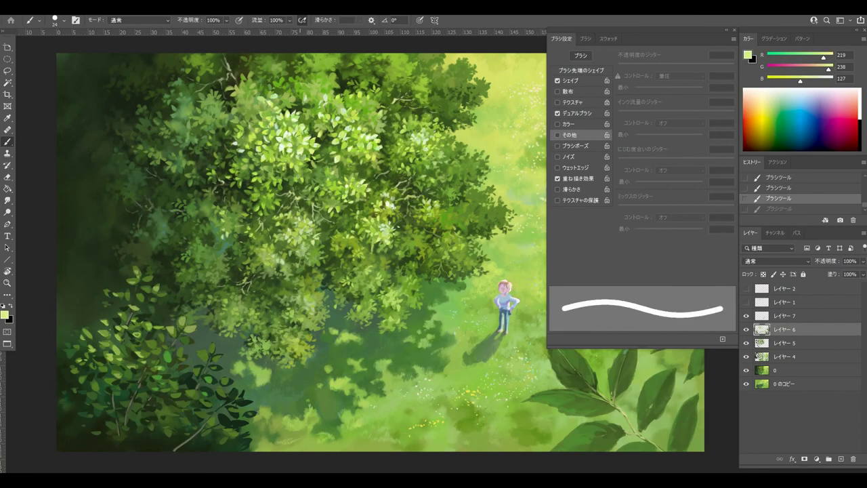
{"action": "key", "text": "ctrl+shift+z"}
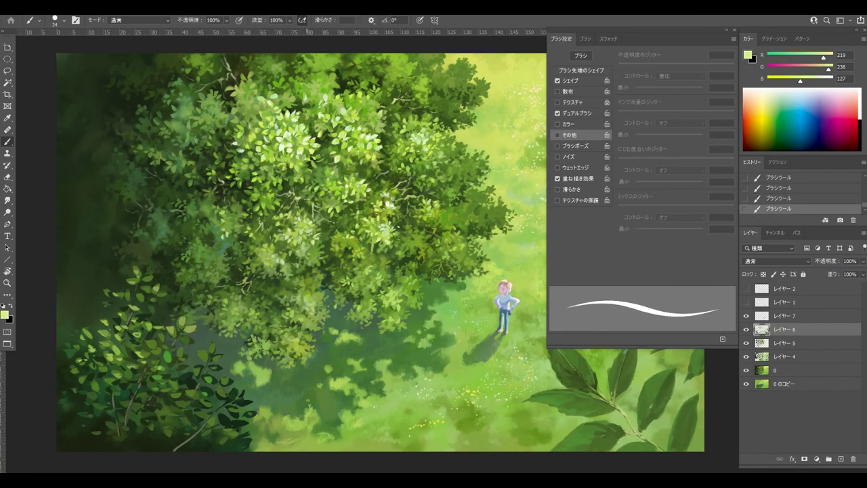
{"action": "left_click", "coordinate": [306, 163], "text": "alt"}
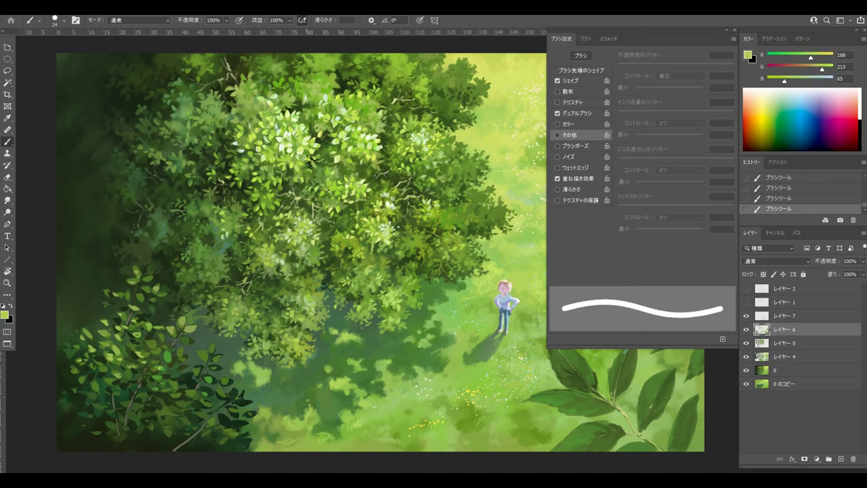
{"action": "left_click", "coordinate": [290, 161], "text": "alt"}
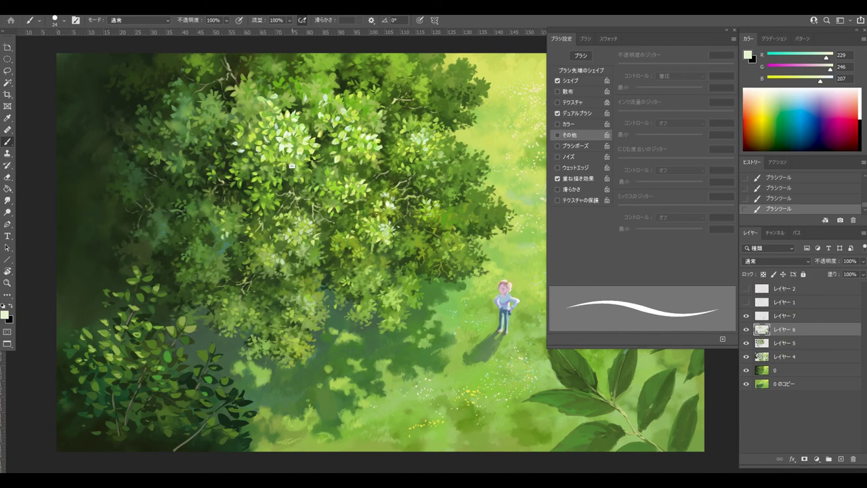
{"action": "left_click", "coordinate": [292, 150], "text": "alt"}
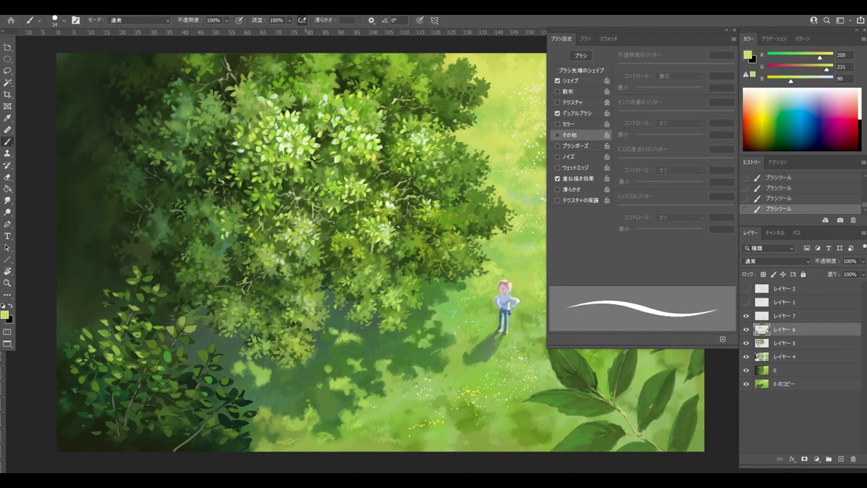
{"action": "key", "text": "F5"}
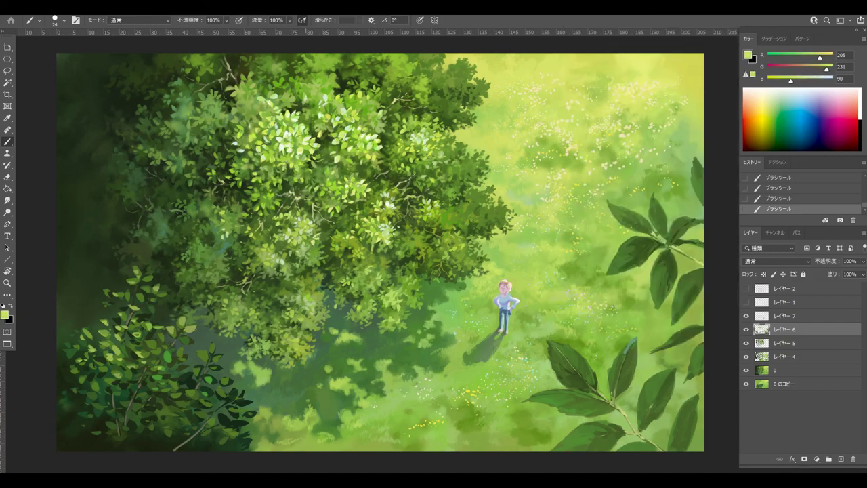
Step: Paint small bright yellow-green leaves just below the brightest cluster, sampling the colours from the surrounding foliage
{"action": "left_click", "coordinate": [306, 175], "text": "alt"}
{"action": "key", "text": "ctrl+z"}
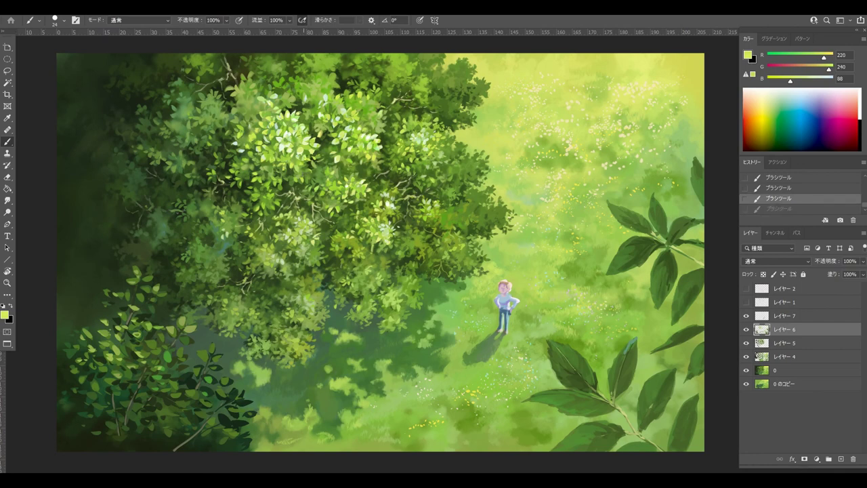
{"action": "left_click_drag", "start_coordinate": [305, 176], "coordinate": [301, 181]}
{"action": "left_click", "coordinate": [302, 163], "text": "alt"}
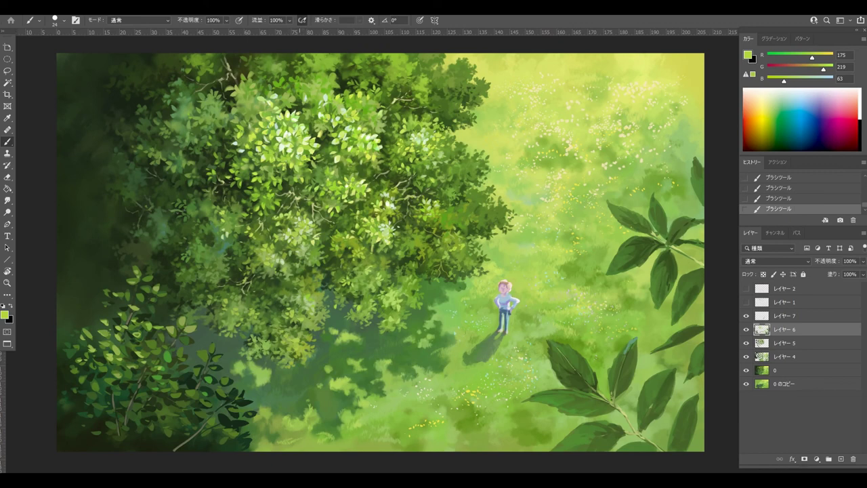
{"action": "left_click", "coordinate": [300, 178], "text": "alt"}
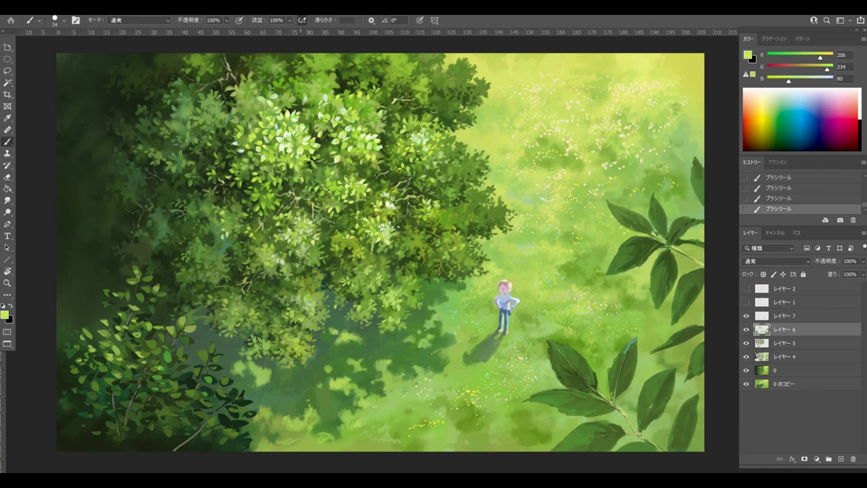
{"action": "left_click", "coordinate": [294, 183], "text": "alt"}
Step: Set the brush size to 29 and touch up leaves in the brightest cluster and the lit cluster to its right with sampled greens and near-whites
{"action": "left_click", "coordinate": [312, 135], "text": "alt"}
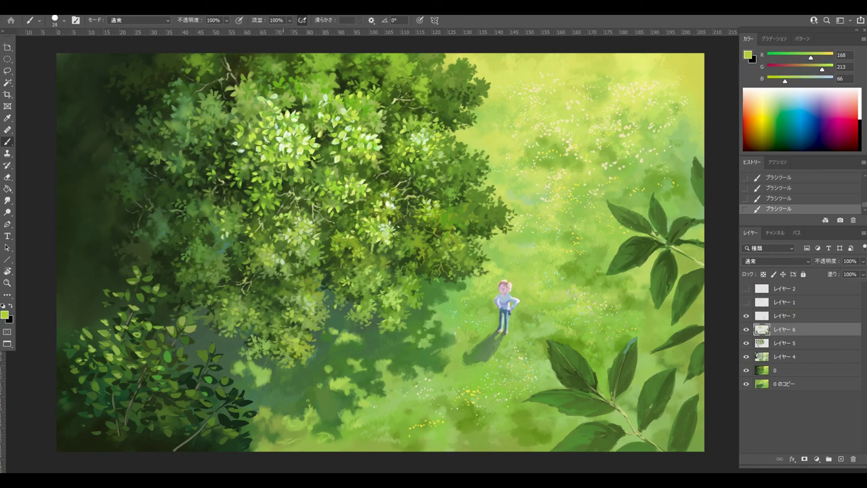
{"action": "left_click", "coordinate": [283, 164], "text": "alt"}
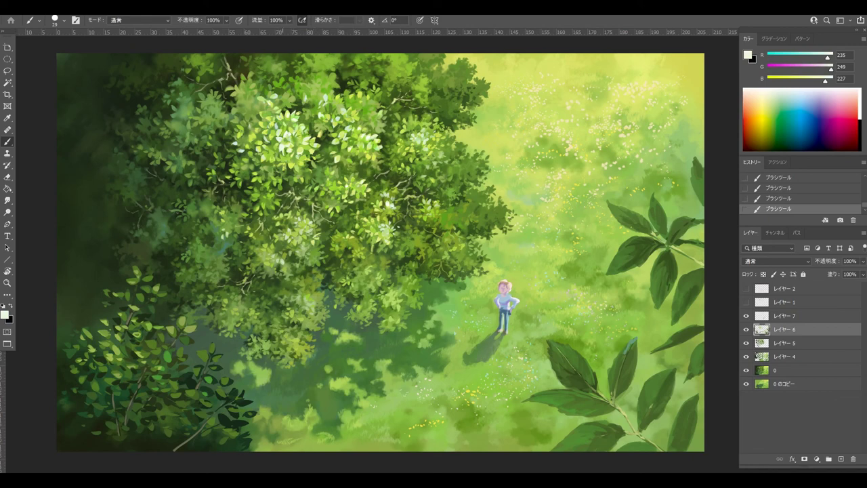
{"action": "left_click", "coordinate": [283, 146], "text": "alt"}
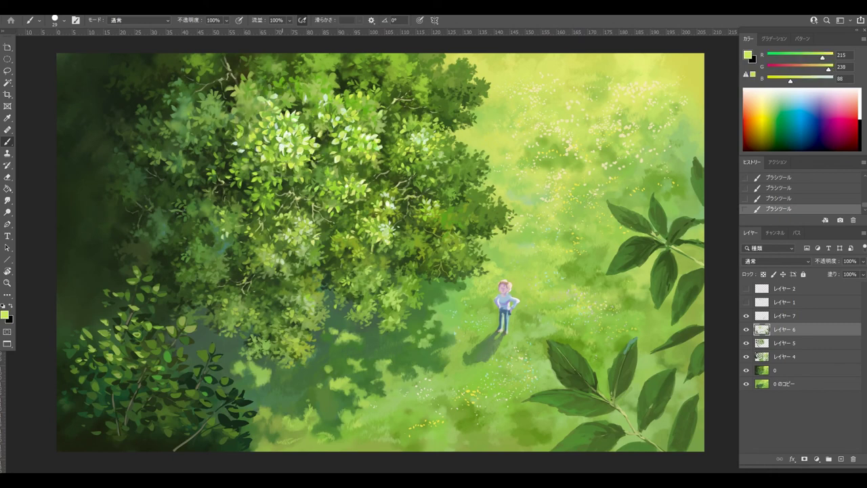
{"action": "left_click", "coordinate": [363, 152], "text": "alt"}
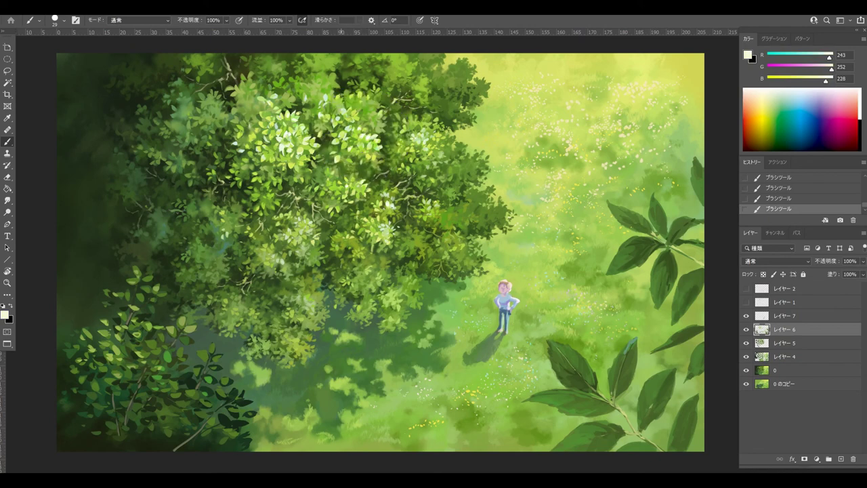
{"action": "left_click", "coordinate": [340, 152], "text": "alt"}
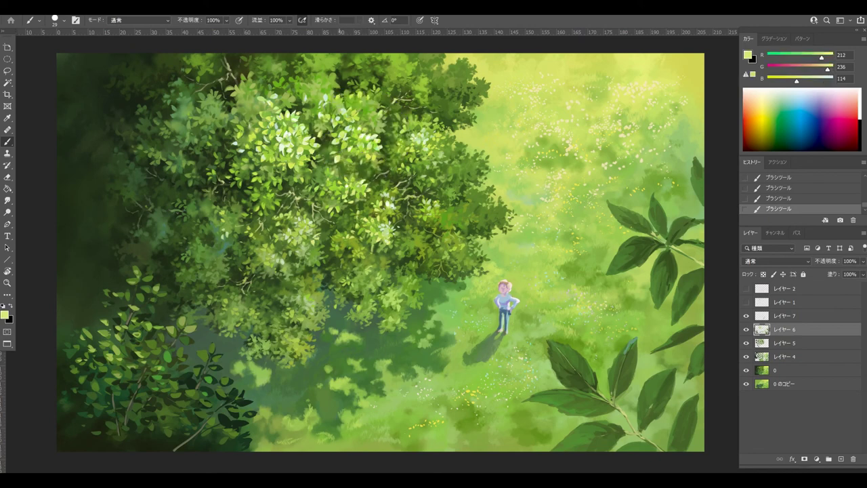
{"action": "left_click", "coordinate": [340, 152], "text": "alt"}
Step: Toggle レイヤー 2 to check the finished foliage against the perspective guides
{"action": "left_click", "coordinate": [746, 289]}
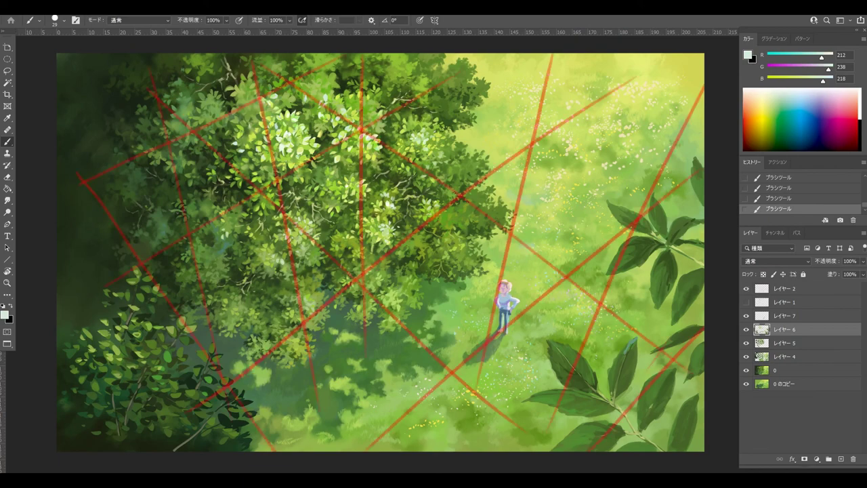
{"action": "left_click", "coordinate": [746, 289]}
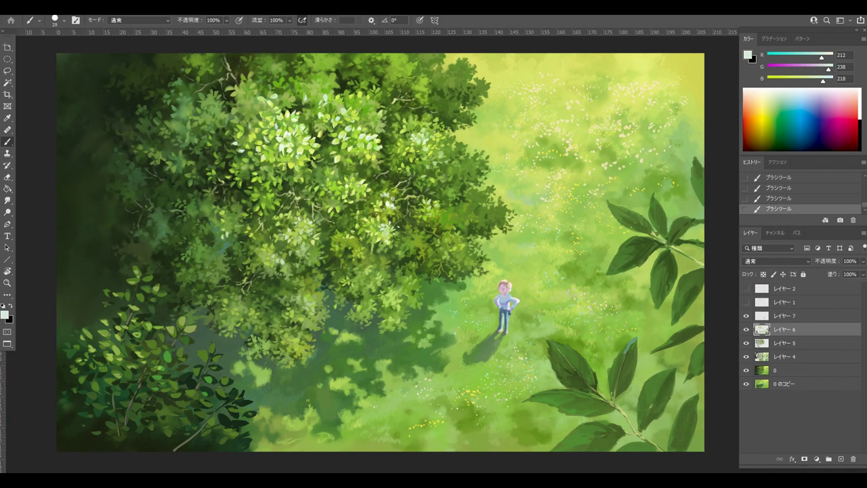
{"action": "left_click", "coordinate": [746, 289]}
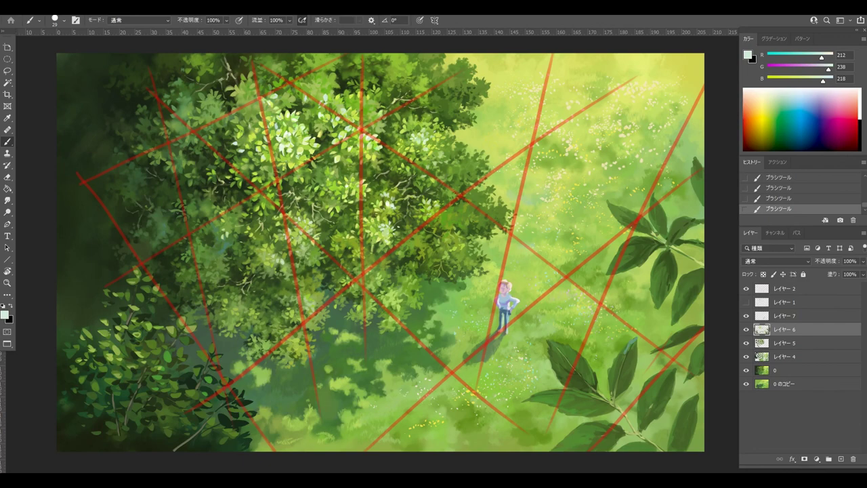
{"action": "left_click", "coordinate": [746, 288]}
{"action": "left_click", "coordinate": [746, 289]}
{"action": "left_click", "coordinate": [746, 289]}
{"action": "left_click", "coordinate": [746, 289]}
Step: Compare the painting with and without the figure on レイヤー 7, recheck the perspective guides, and leave them hidden
{"action": "left_click", "coordinate": [746, 316]}
{"action": "left_click", "coordinate": [746, 316]}
{"action": "left_click", "coordinate": [746, 289]}
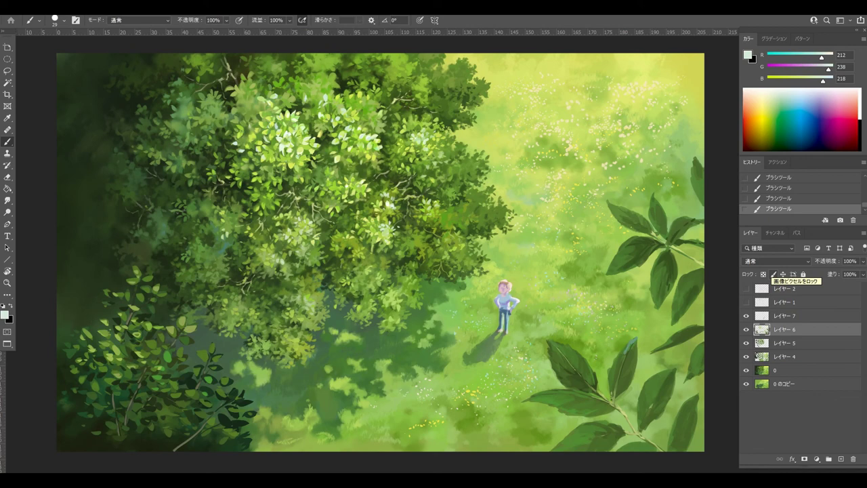
{"action": "left_click", "coordinate": [746, 288]}
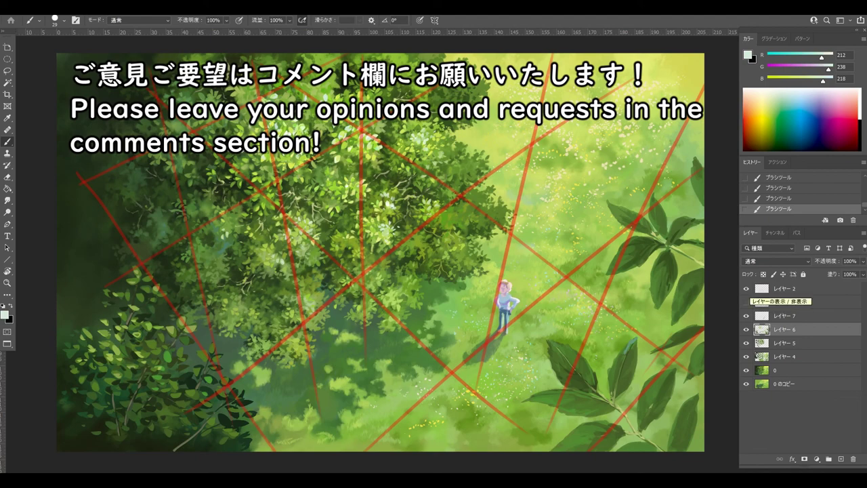
{"action": "left_click", "coordinate": [746, 289]}
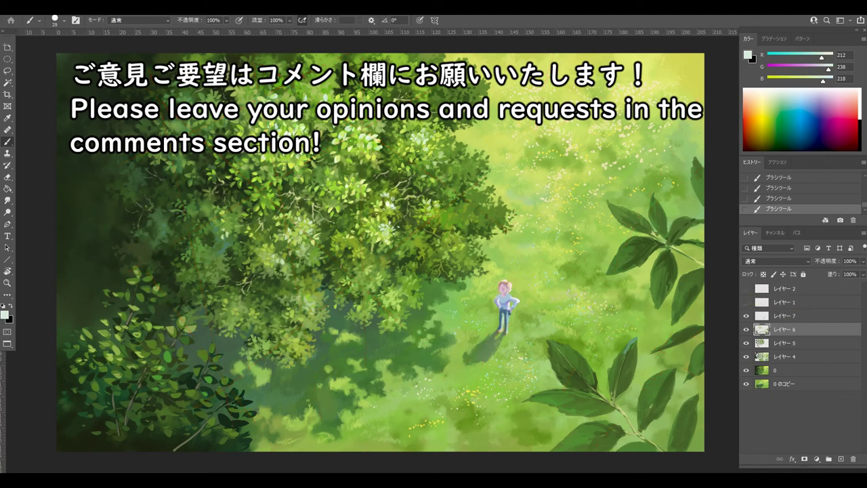